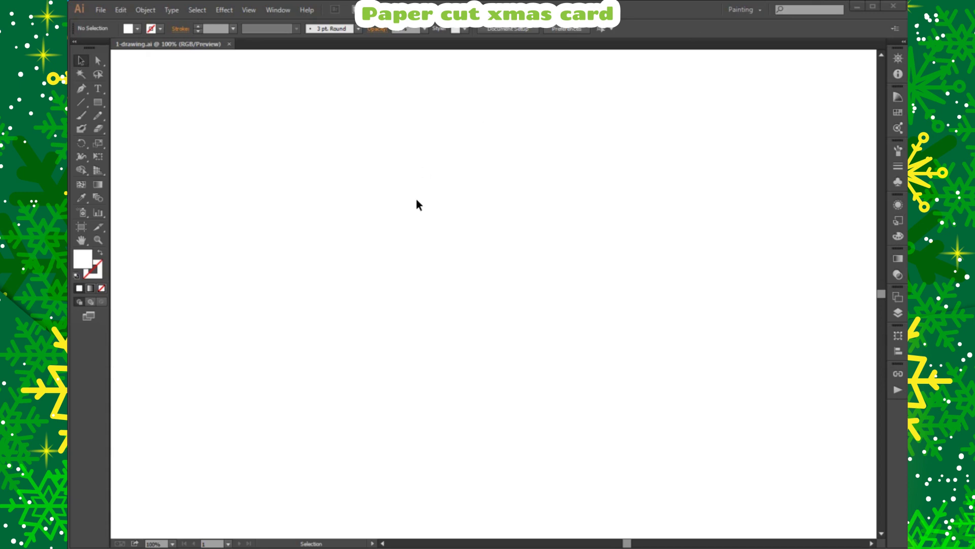
- Draw a green-filled closed triangle with a curved lower-right side as the first tree tier
click(898, 114)
click(827, 150)
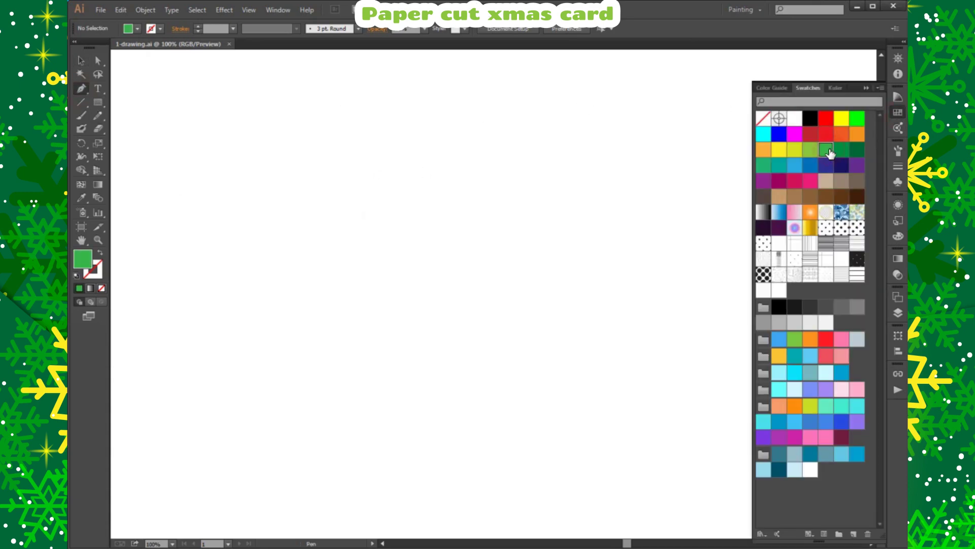
click(897, 113)
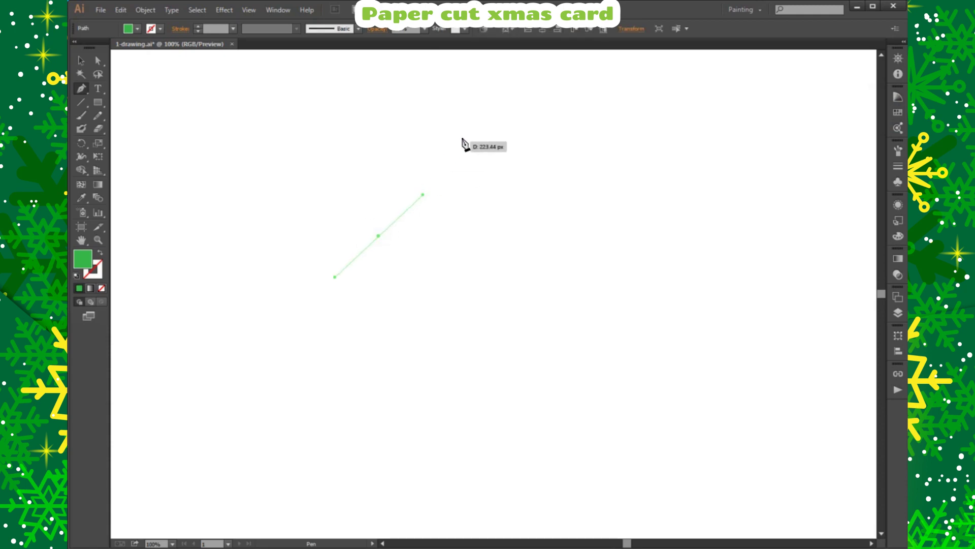
mouse_move(458, 118)
mouse_down()
mouse_move(508, 233)
mouse_move(565, 230)
mouse_up()
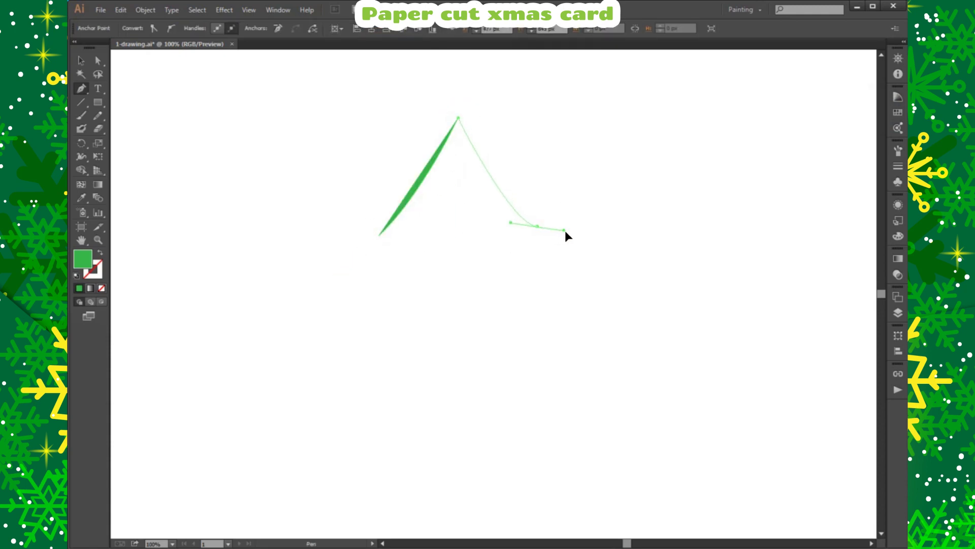
click(81, 60)
click(491, 212)
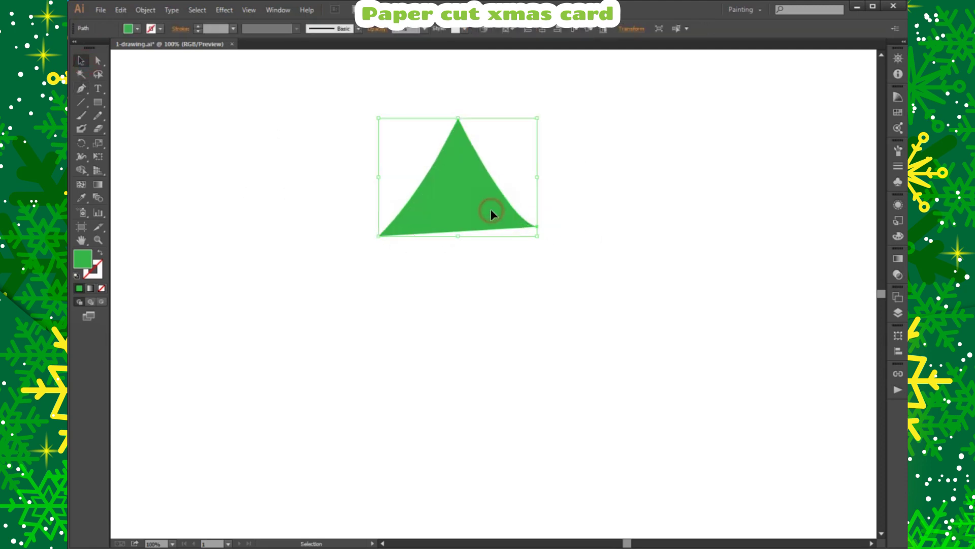
click(82, 90)
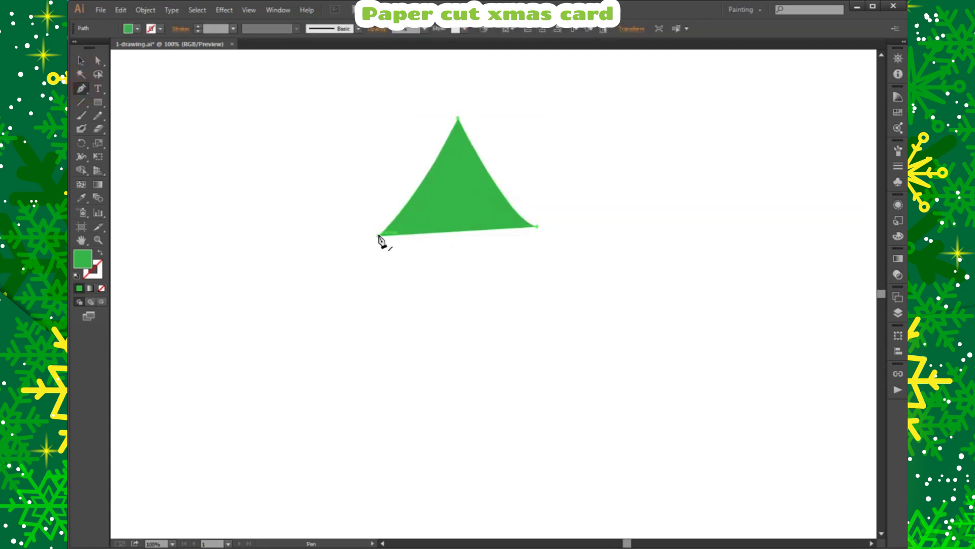
- Add an anchor point on the tier's bottom edge and nudge it left
drag(496, 239, 571, 226)
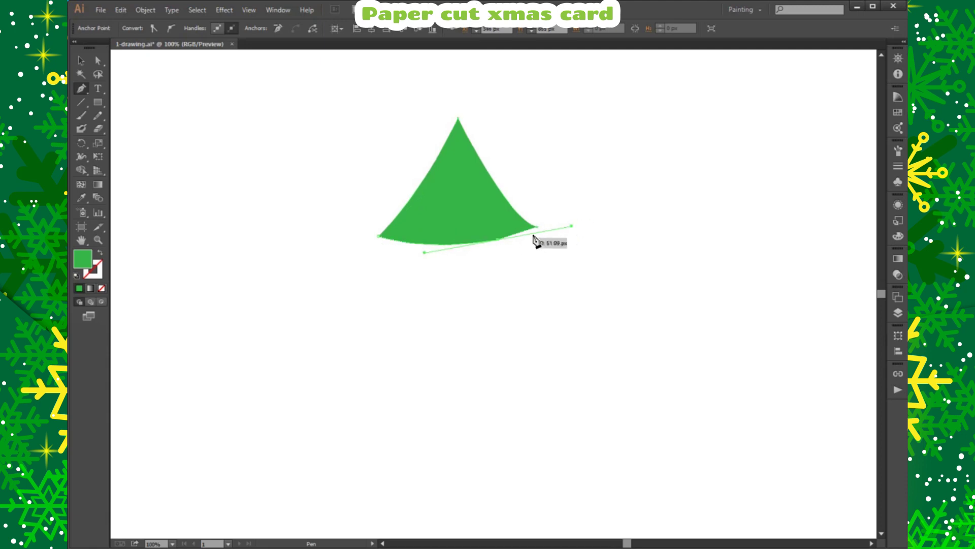
key(a)
drag(493, 241, 479, 244)
- Set Layer 3's colour to Red in Layer Options
click(898, 312)
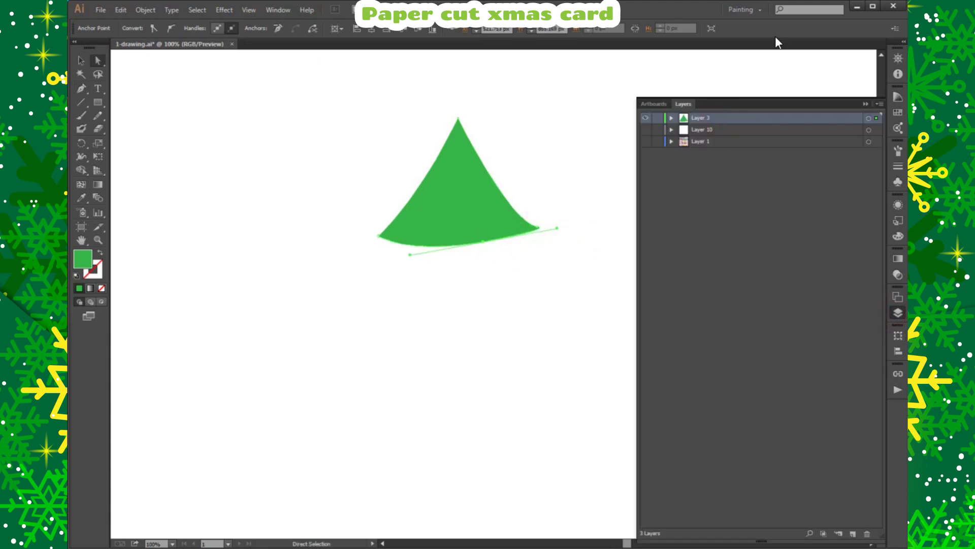
double_click(684, 117)
click(605, 100)
click(600, 111)
click(620, 170)
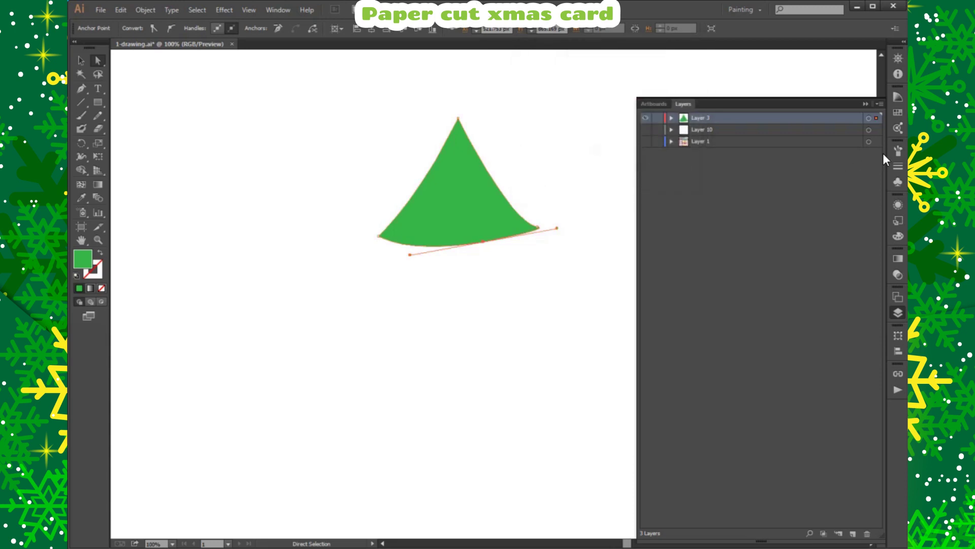
click(898, 320)
- Lower the bottom point and adjust its handles so the bottom edge bows smoothly downward
drag(482, 242, 457, 254)
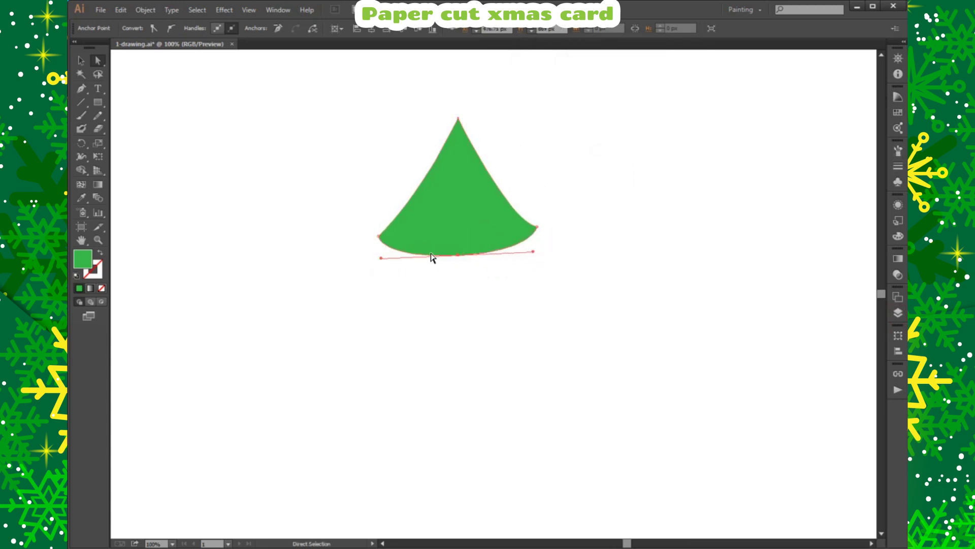
drag(386, 259, 396, 255)
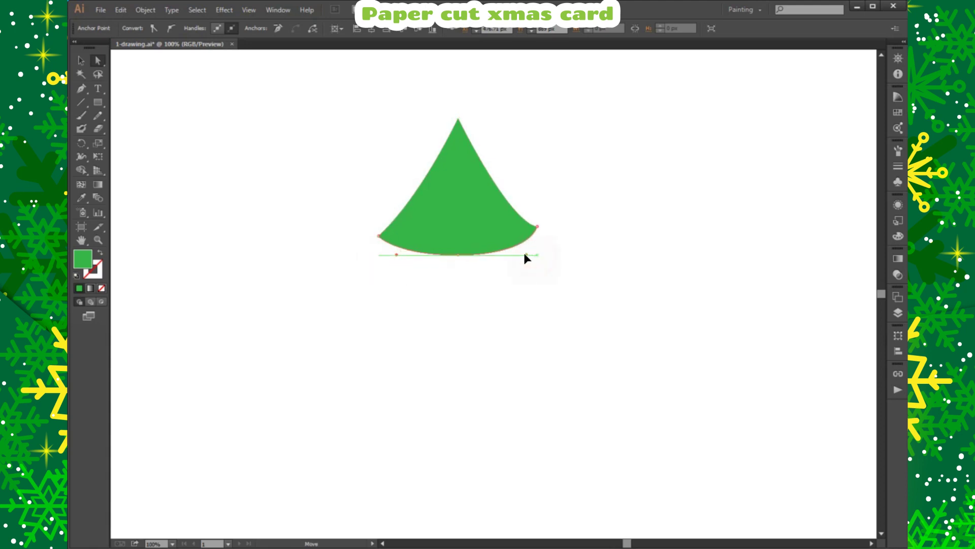
drag(533, 254, 526, 248)
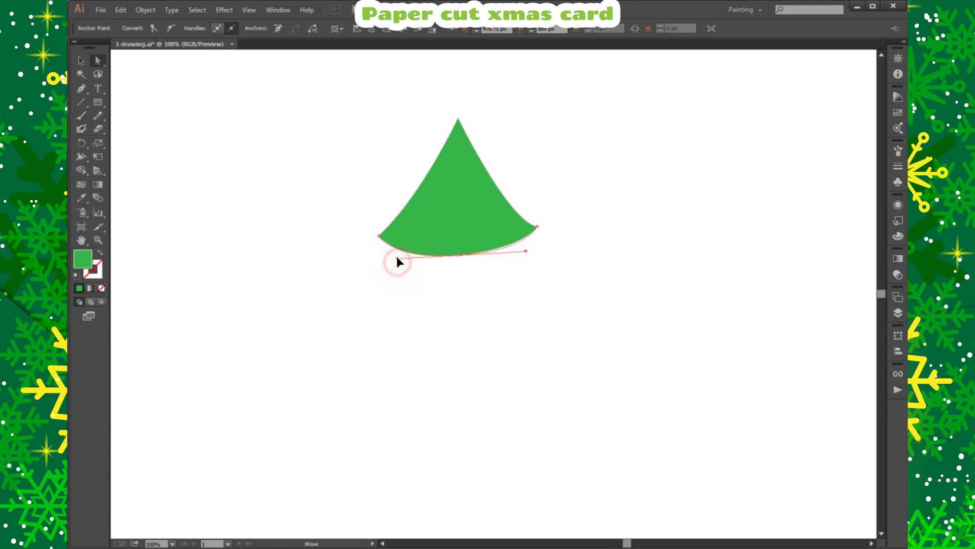
drag(397, 261, 398, 258)
click(464, 261)
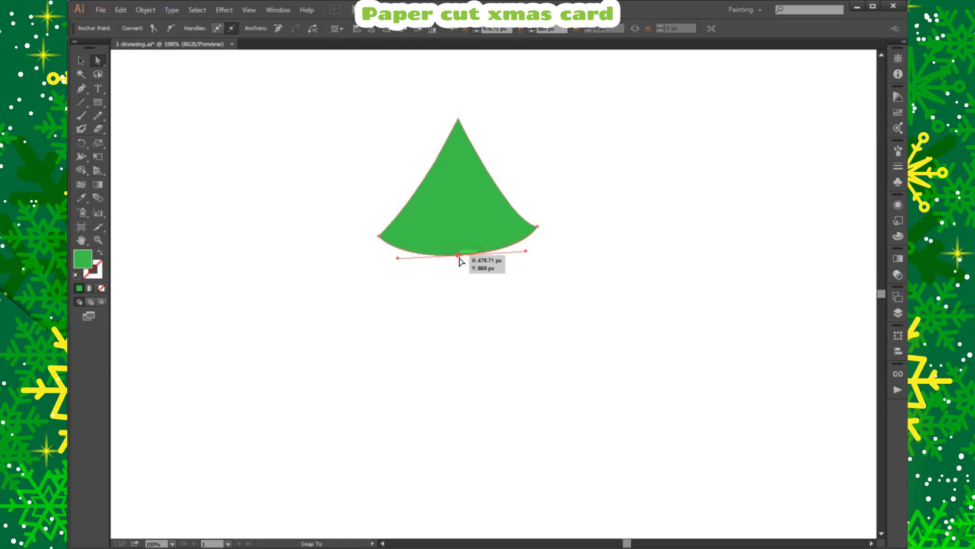
drag(461, 261, 461, 263)
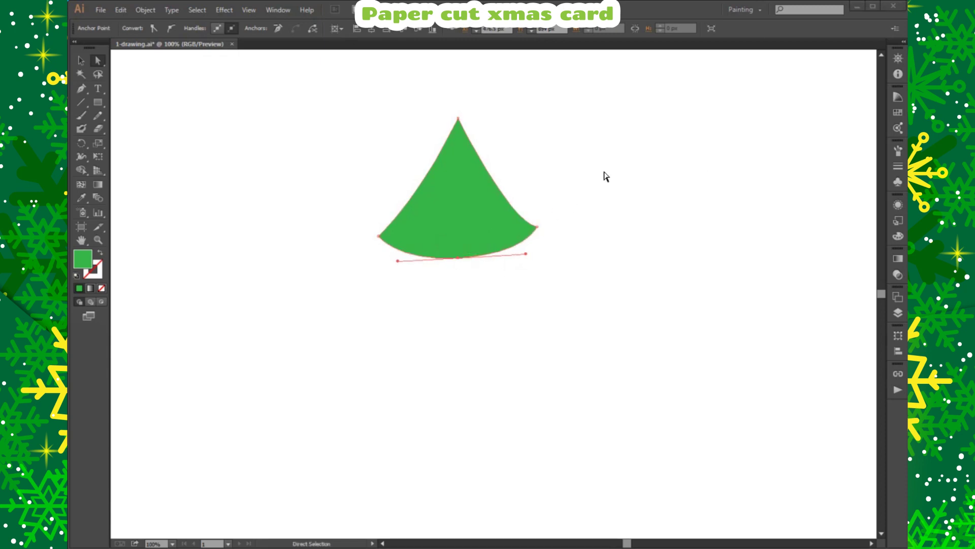
- Alt-drag copies of the tier about 115 px lower and scale them into larger lower tiers
click(456, 216)
drag(460, 195, 462, 253)
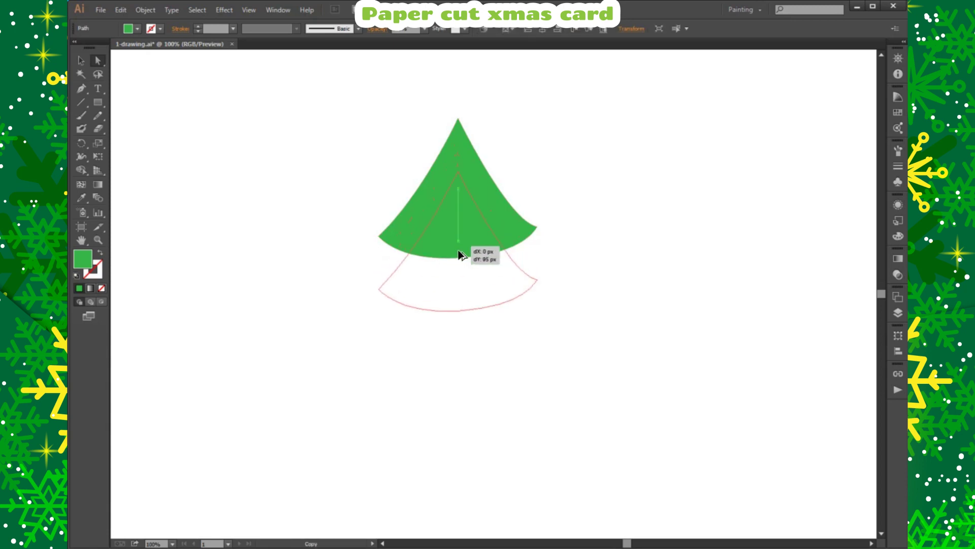
key(v)
click(489, 272)
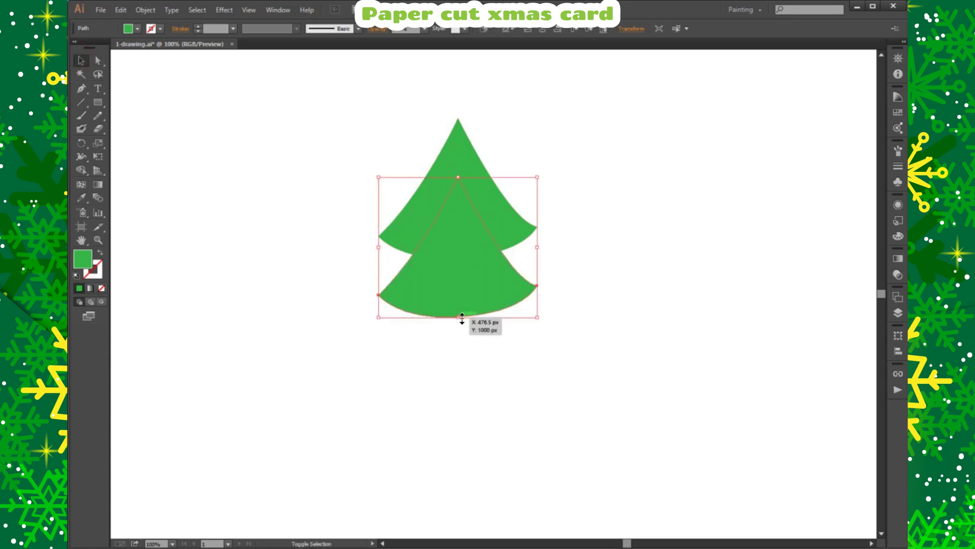
drag(462, 317, 457, 342)
mouse_move(492, 300)
mouse_down()
mouse_move(496, 281)
mouse_move(470, 360)
mouse_up()
key(ctrl+shift+a)
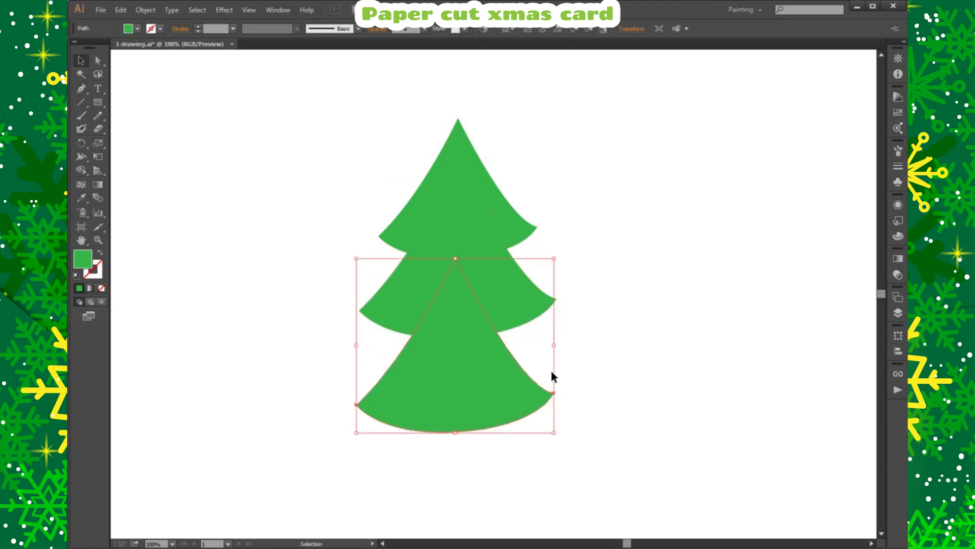
drag(455, 258, 466, 213)
key(ctrl+shift+a)
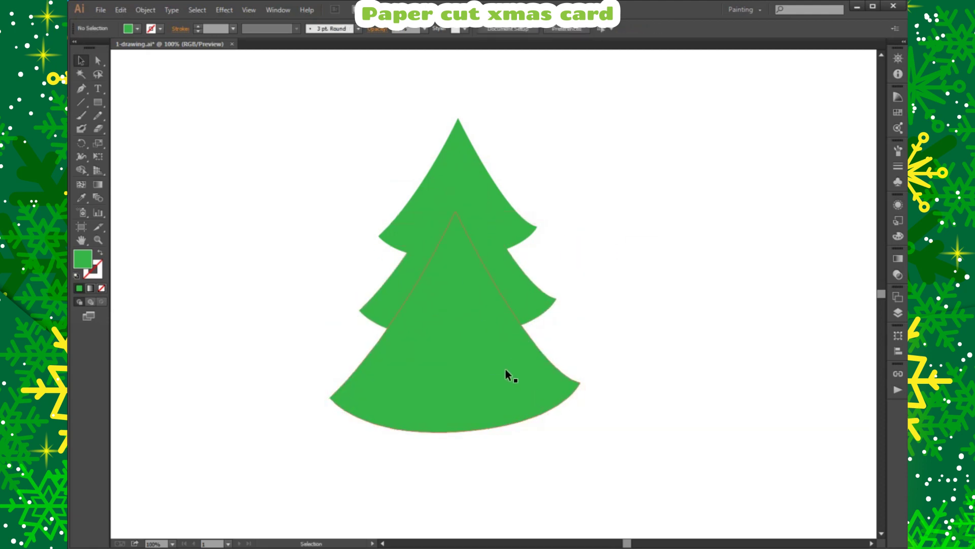
drag(505, 374, 508, 376)
- Move the whole tree up and right, shrink the top tier, and restack the tiers
drag(322, 187, 589, 442)
drag(485, 388, 497, 370)
click(671, 283)
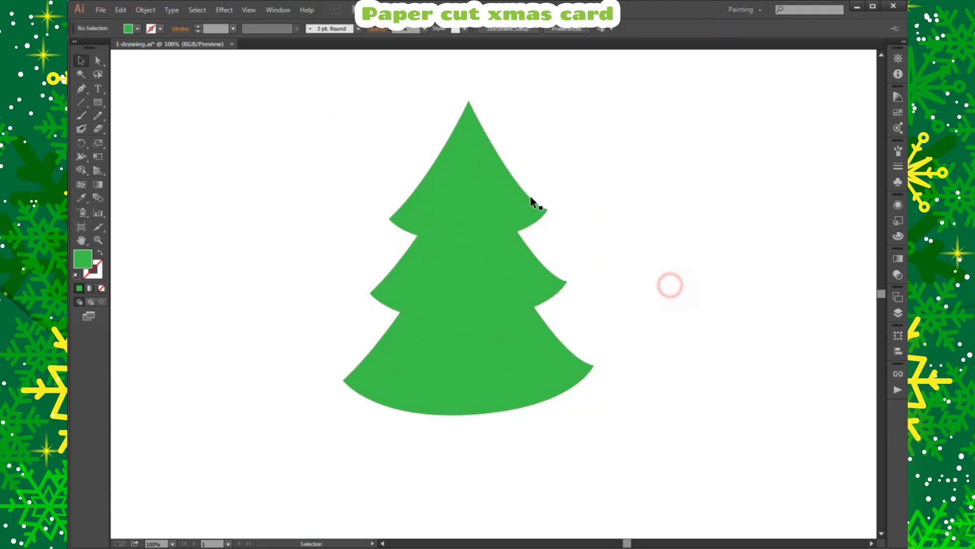
click(530, 196)
mouse_move(471, 242)
mouse_down()
mouse_move(468, 218)
mouse_move(462, 242)
mouse_up()
click(476, 188)
drag(485, 355, 485, 361)
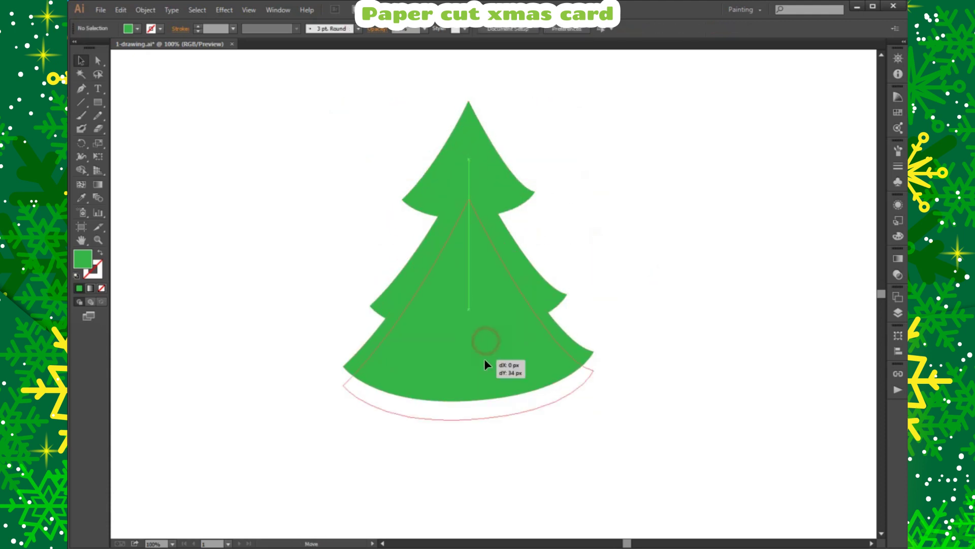
click(485, 162)
key(shift+Down)
key(shift+Down)
key(shift+Down)
key(shift+Down)
click(599, 211)
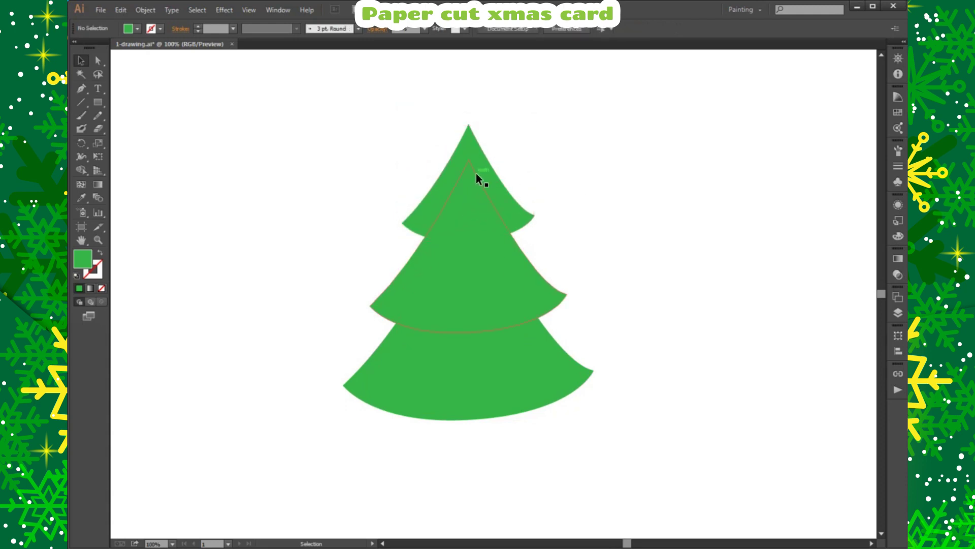
- Select the apex point of the top tier with Direct Selection
click(478, 150)
key(a)
drag(433, 96, 480, 132)
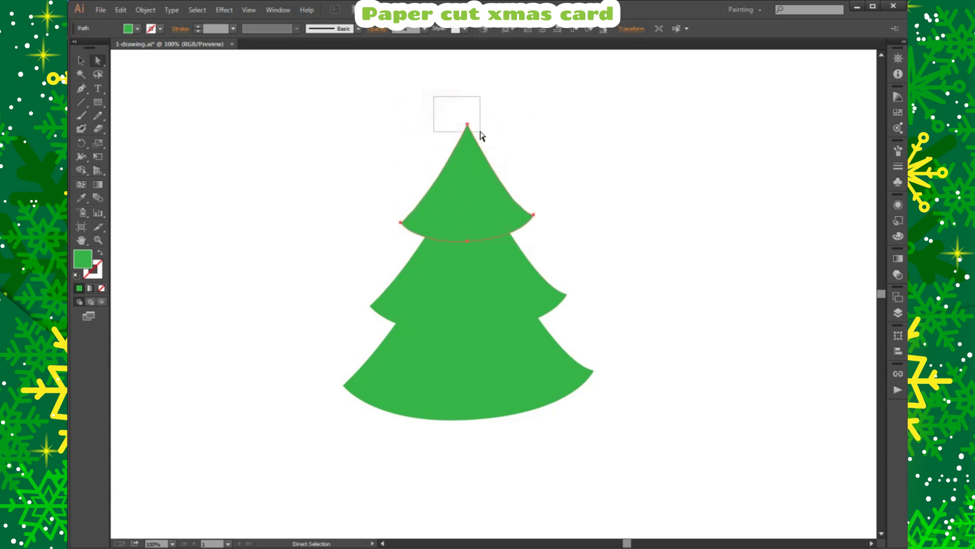
click(583, 139)
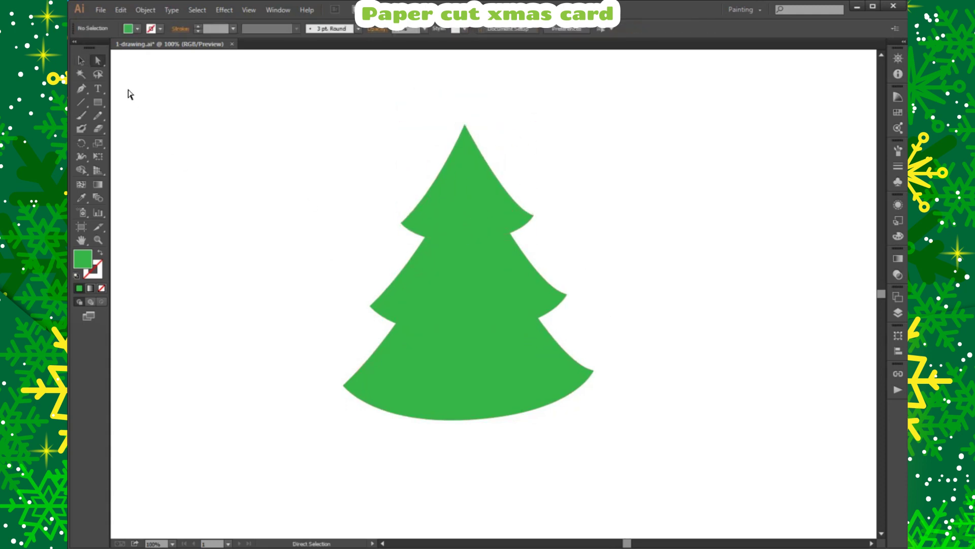
- Move the tree up and add a wider copied tier about 140 px lower at the bottom
key(v)
mouse_move(326, 134)
mouse_down()
mouse_move(547, 371)
mouse_move(495, 363)
mouse_move(483, 431)
mouse_up()
click(660, 303)
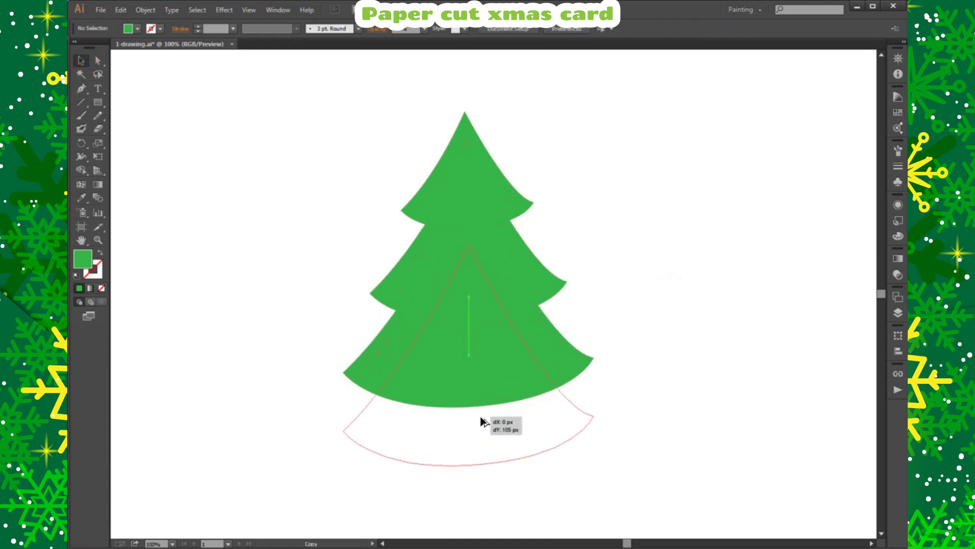
drag(474, 257, 470, 217)
click(693, 359)
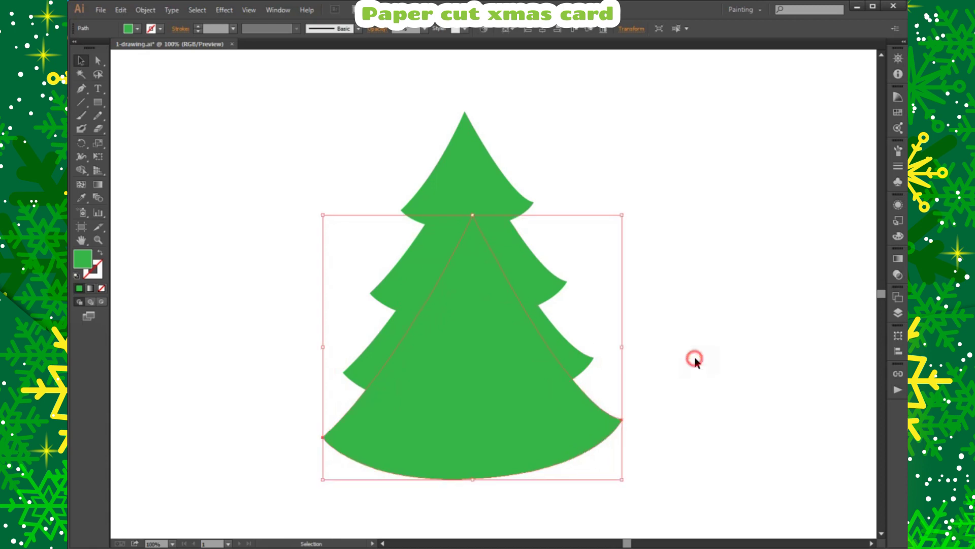
click(579, 352)
click(686, 304)
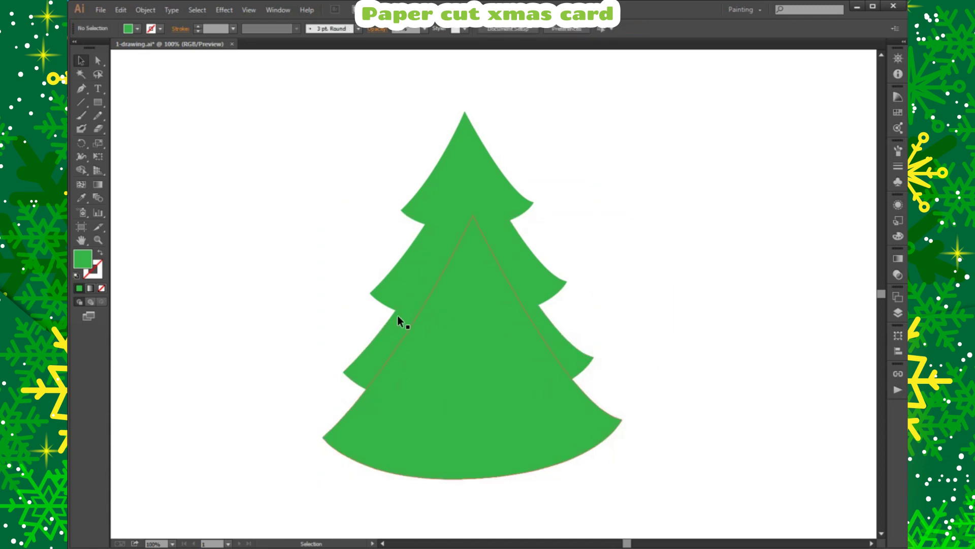
drag(483, 397, 483, 382)
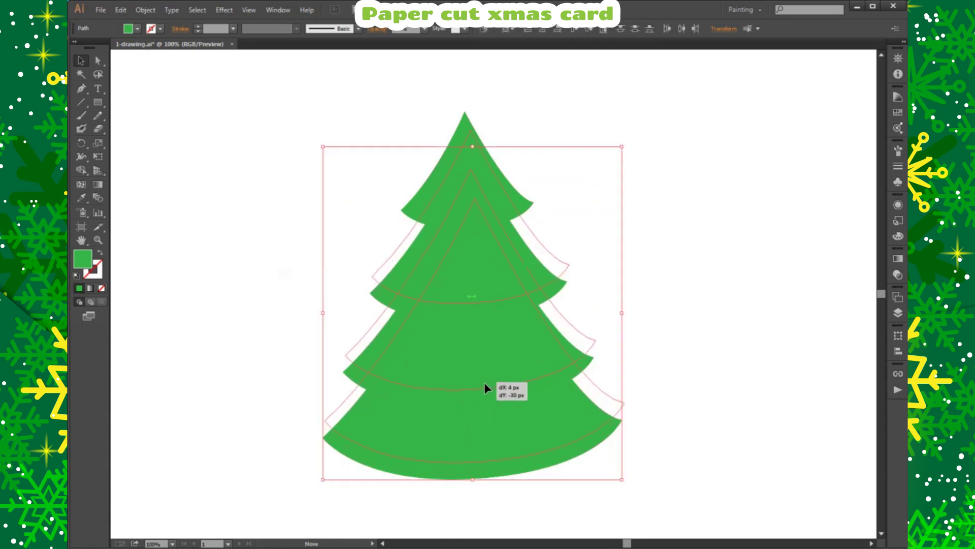
- Nudge the top tier up so all four tiers stack evenly
click(705, 325)
click(520, 203)
key(shift+Up)
key(shift+Up)
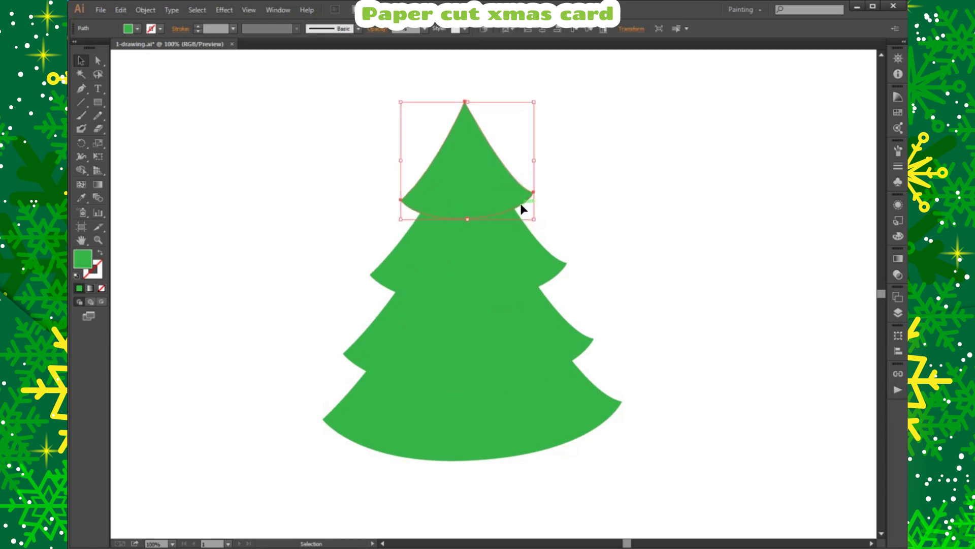
click(534, 244)
- Draw a brown-filled rectangle below the tree as the trunk
key(m)
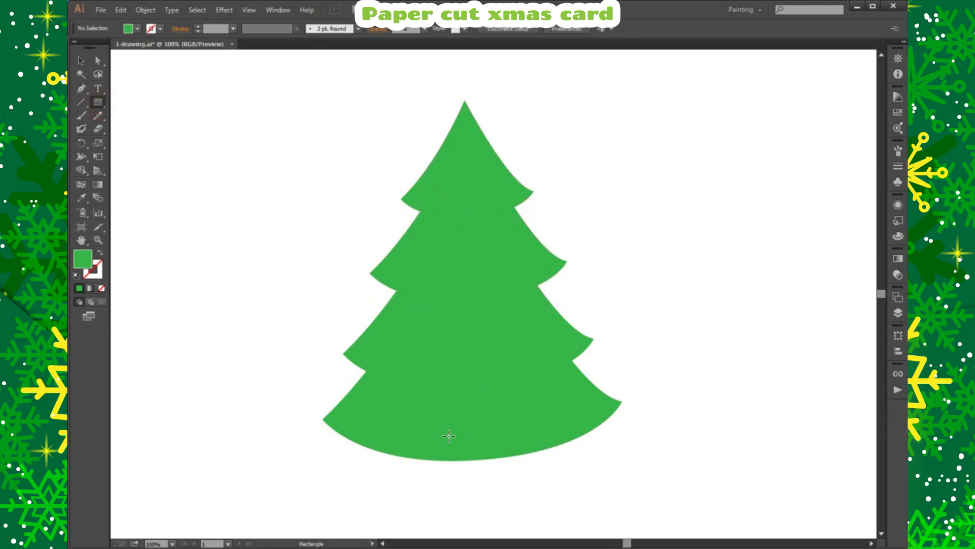
click(897, 113)
click(810, 198)
click(897, 113)
mouse_move(440, 404)
mouse_down()
mouse_move(465, 488)
mouse_move(485, 509)
mouse_up()
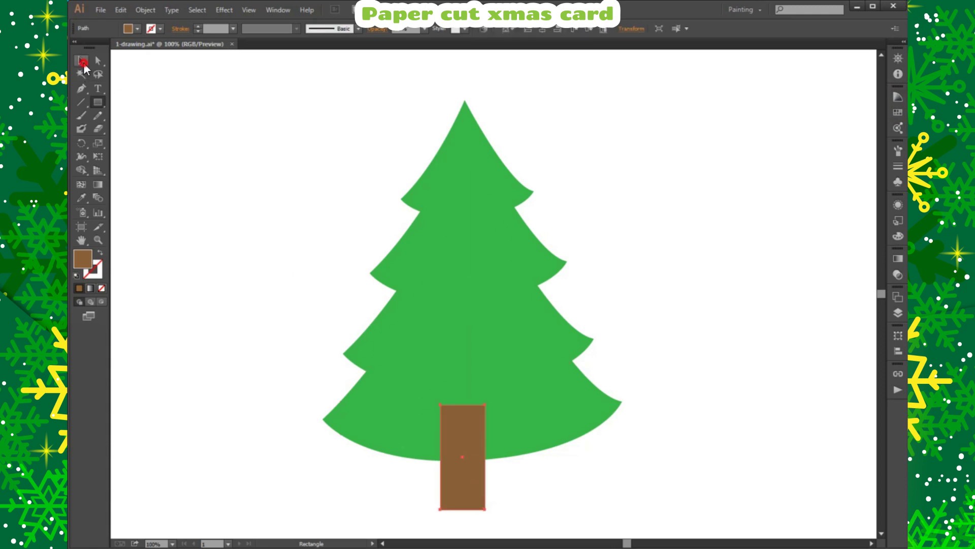
- Position the trunk under the tree and send it to the back behind the tiers
click(81, 61)
drag(463, 436, 475, 436)
right_click(475, 437)
click(651, 453)
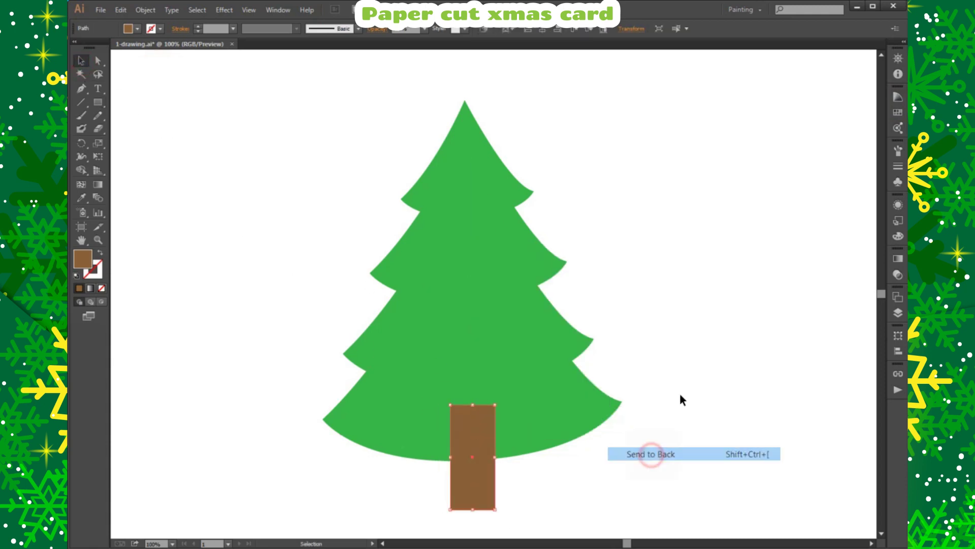
drag(483, 483, 484, 487)
click(314, 426)
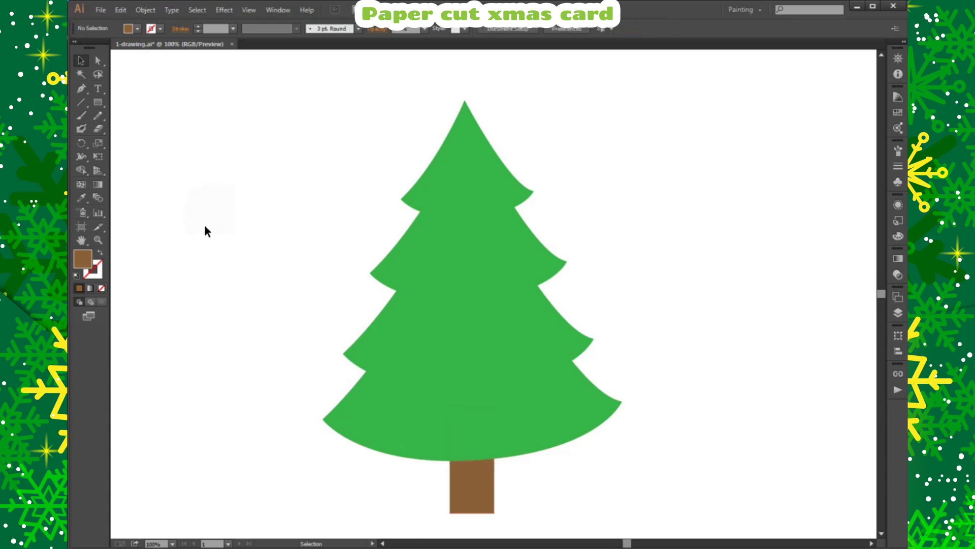
scroll(490, 209, up, 2)
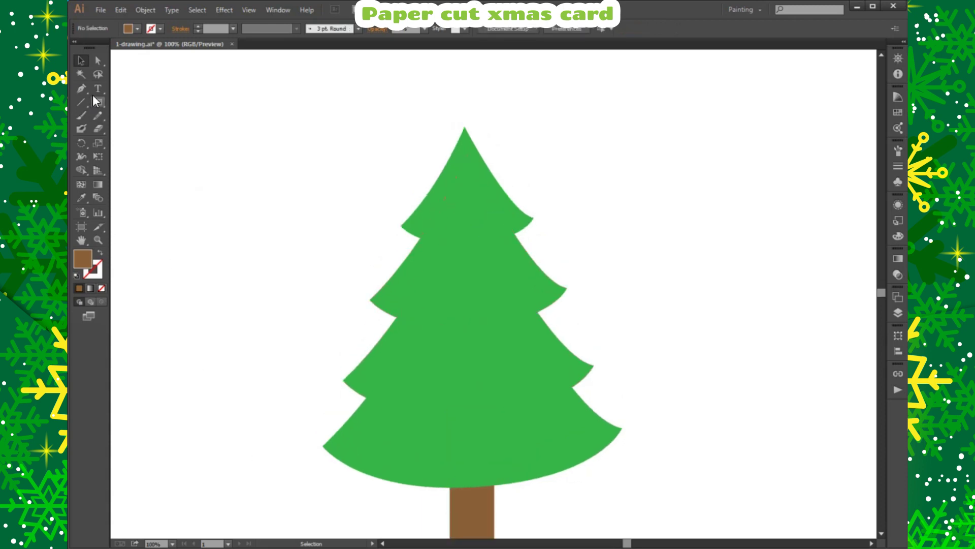
- Draw a yellow five-point star on the tip of the tree
drag(98, 101, 135, 152)
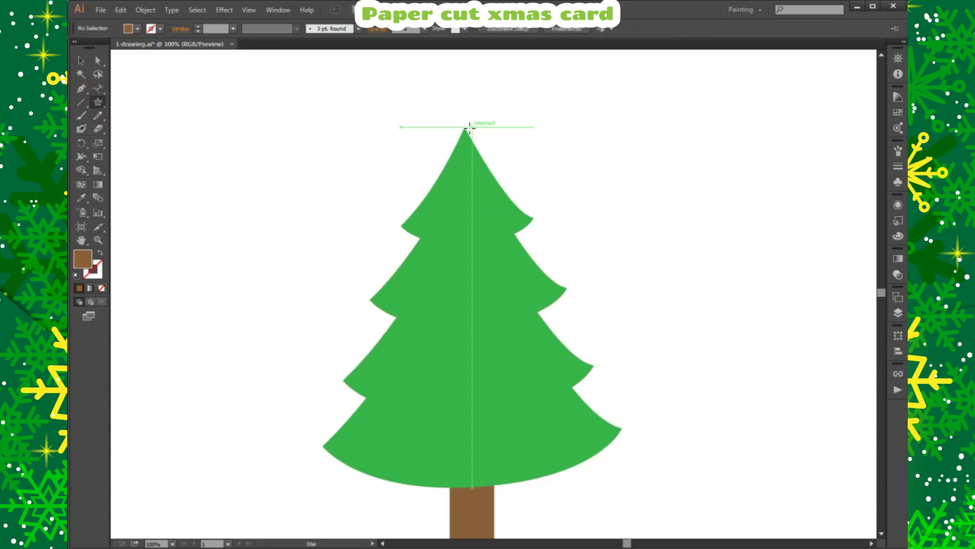
drag(464, 127, 480, 148)
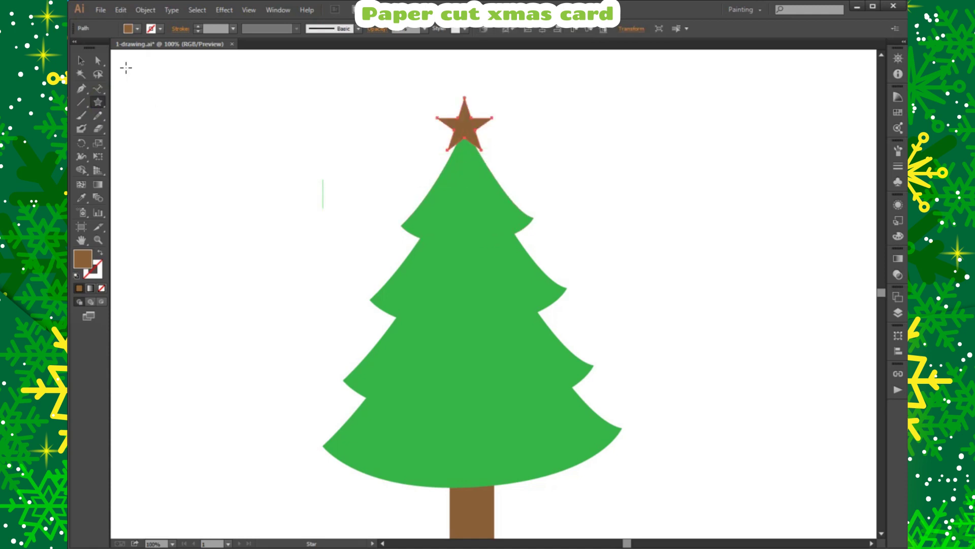
click(897, 112)
click(782, 152)
click(898, 113)
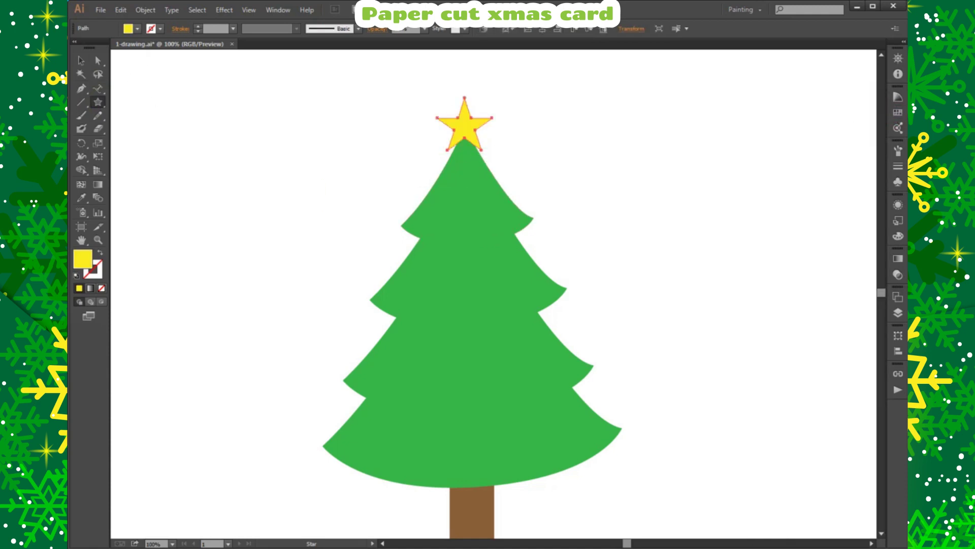
key(v)
click(189, 95)
- Round the star's corners by dragging its live corner widgets
click(464, 124)
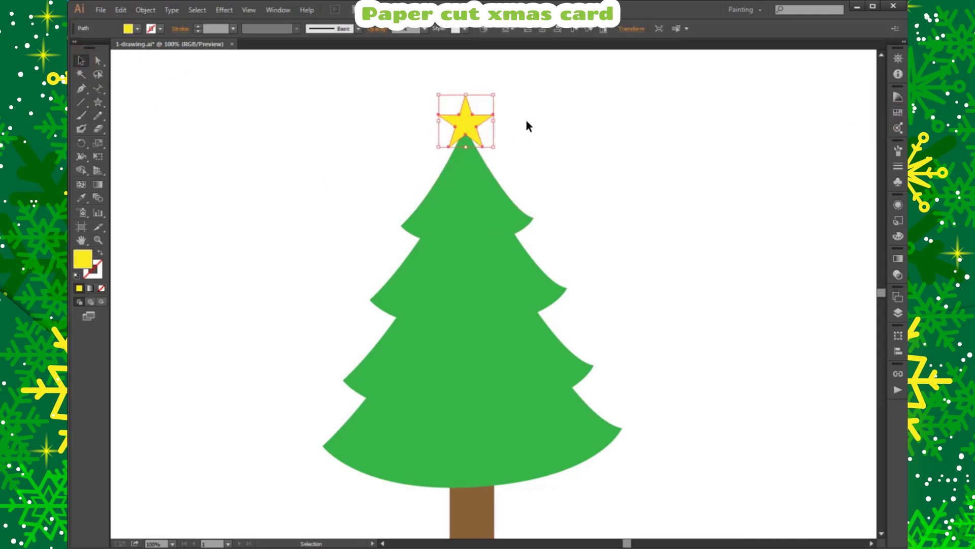
click(526, 122)
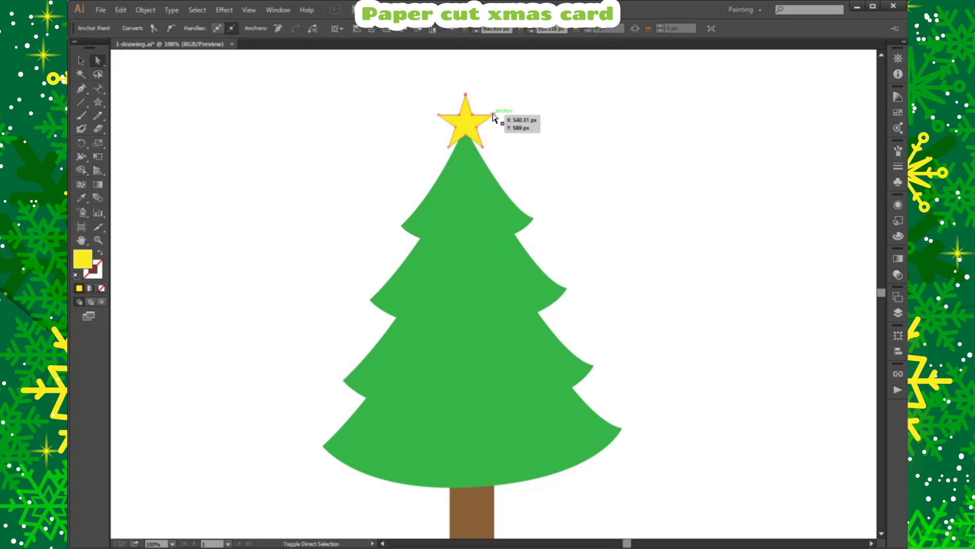
click(464, 133)
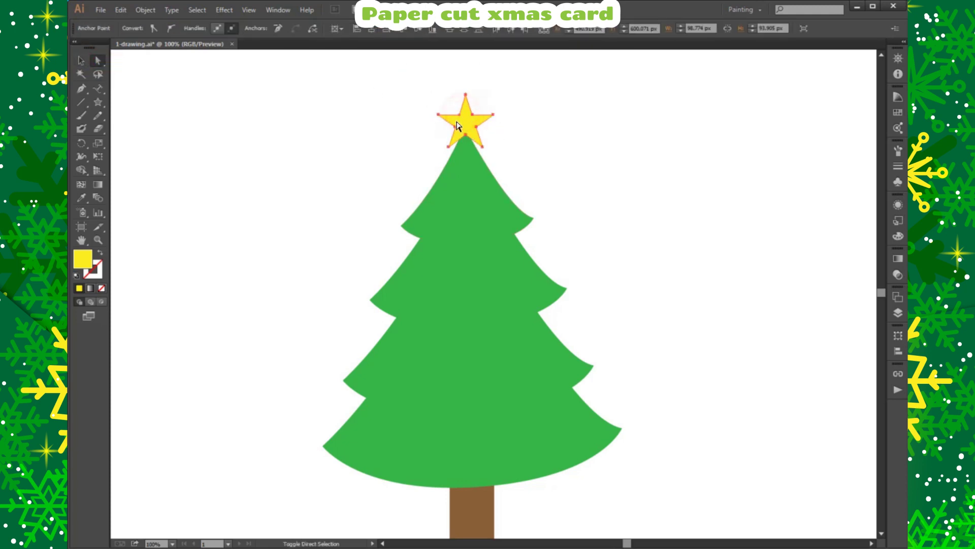
drag(472, 133, 468, 121)
click(561, 133)
click(470, 125)
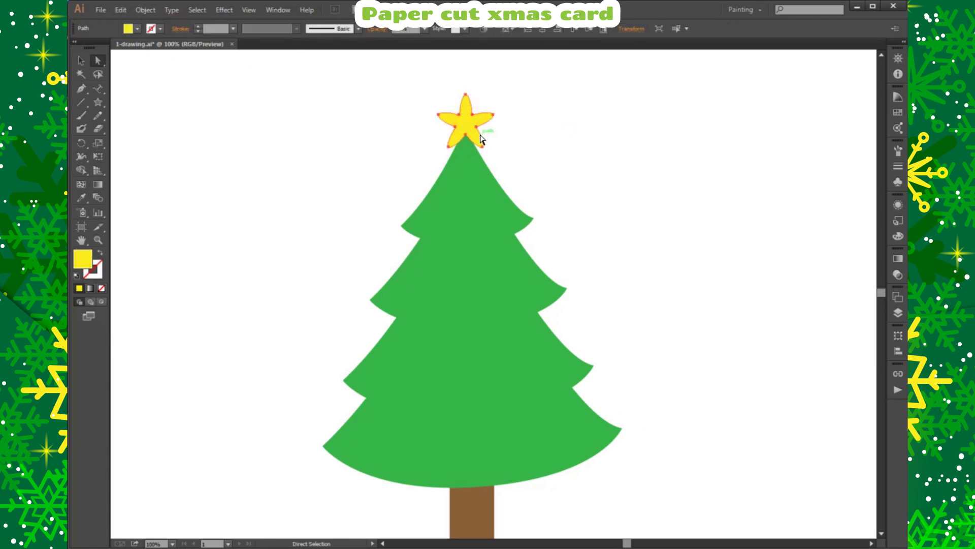
- Apply a 10 px Offset Path to the star
click(120, 10)
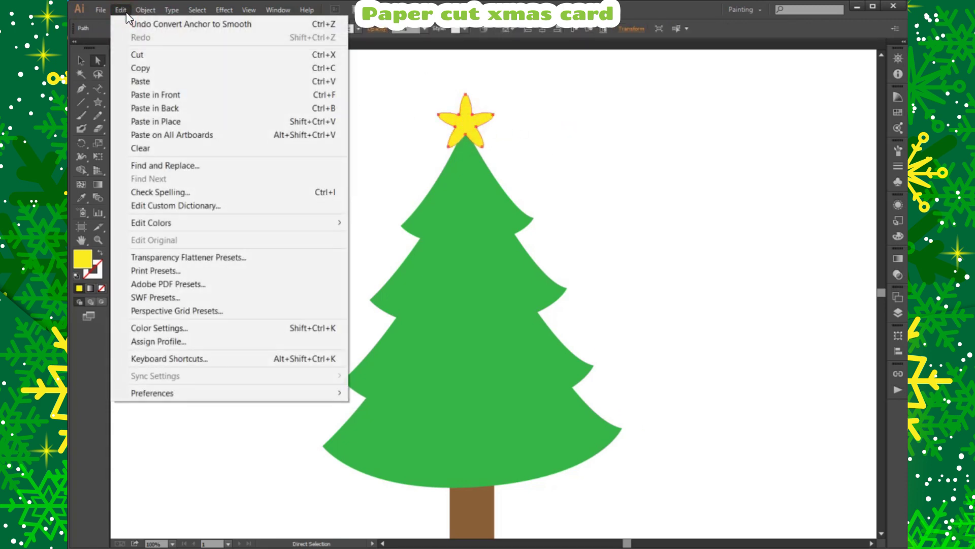
mouse_move(145, 10)
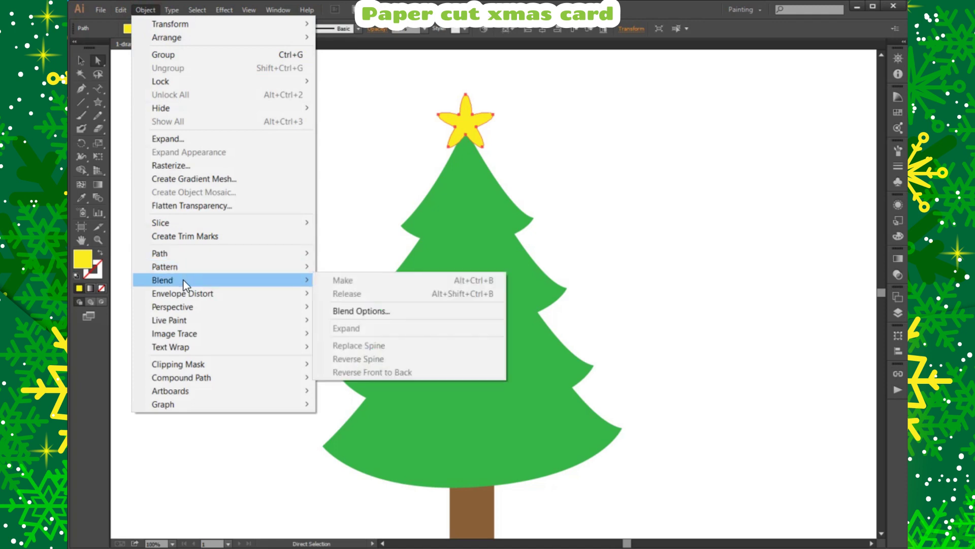
mouse_move(160, 253)
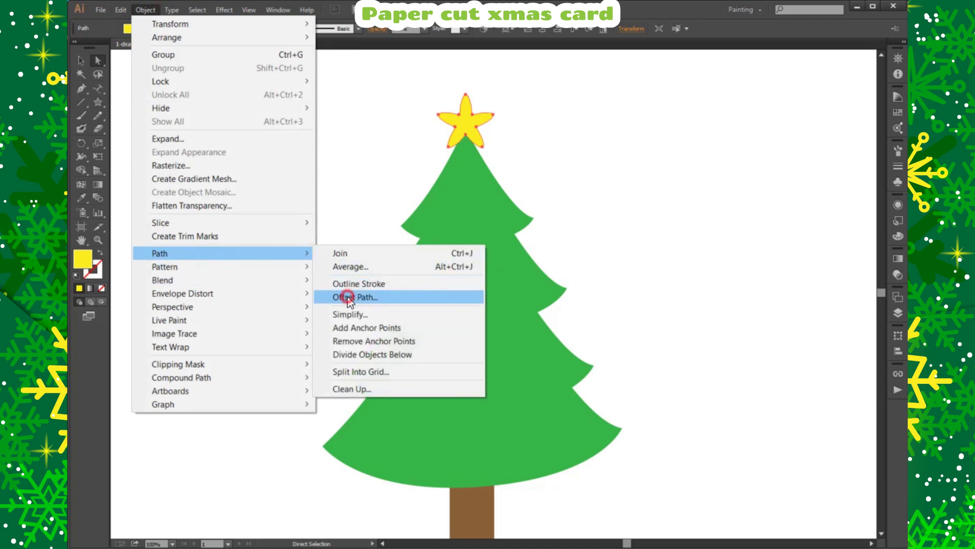
click(349, 297)
click(598, 161)
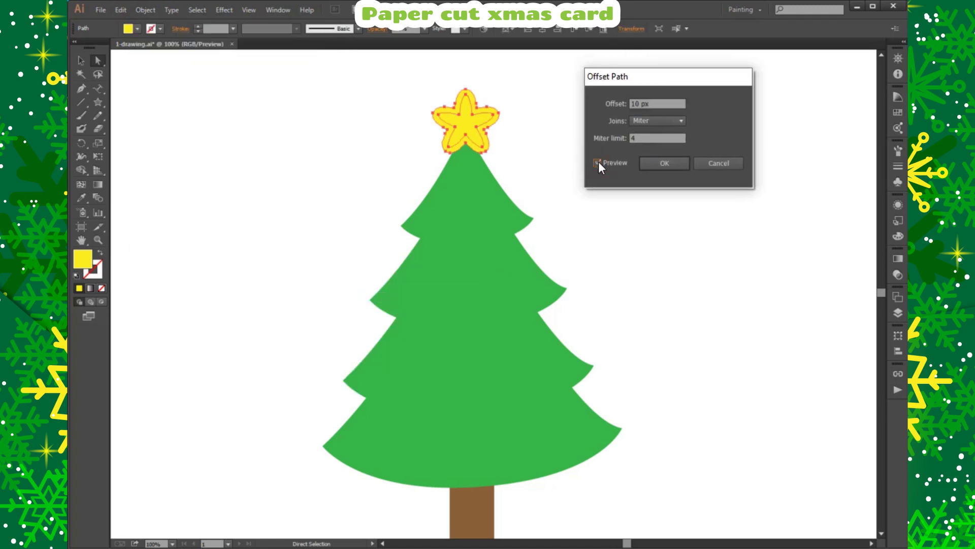
click(663, 164)
- Scale the offset star down to about 90 px wide at the tree tip
click(81, 60)
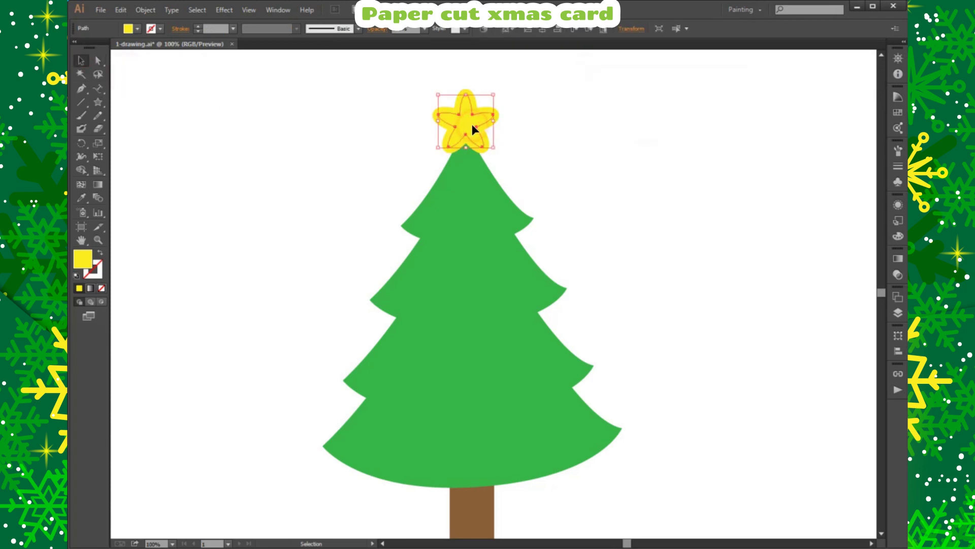
drag(468, 89, 482, 126)
click(480, 122)
- Fit the artboard in the window and draw a white rectangle covering the whole artboard
click(487, 128)
click(412, 191)
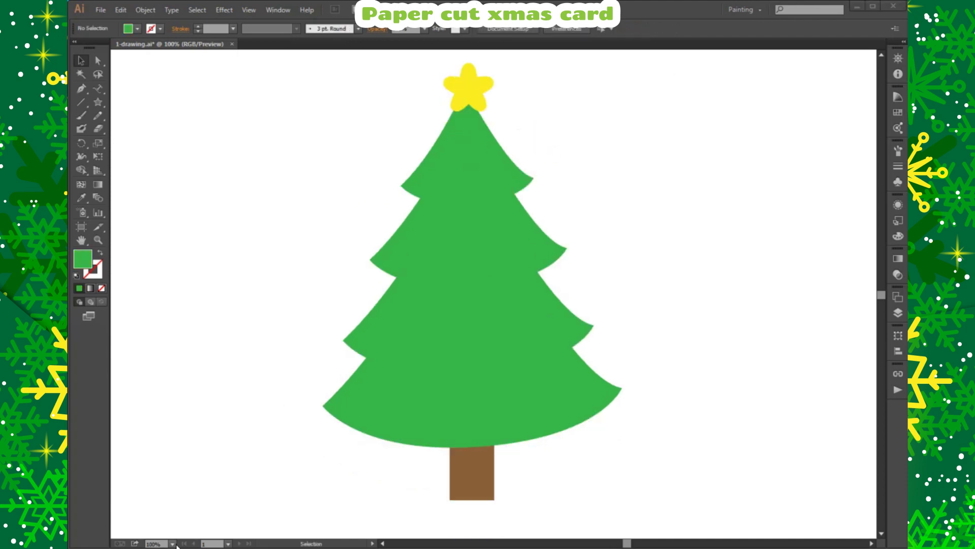
click(172, 543)
click(190, 531)
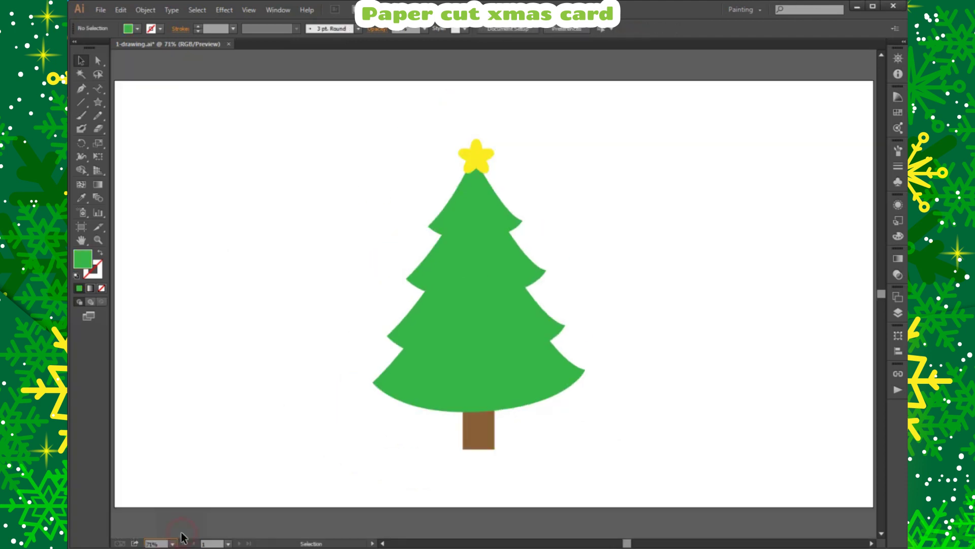
click(281, 172)
click(896, 315)
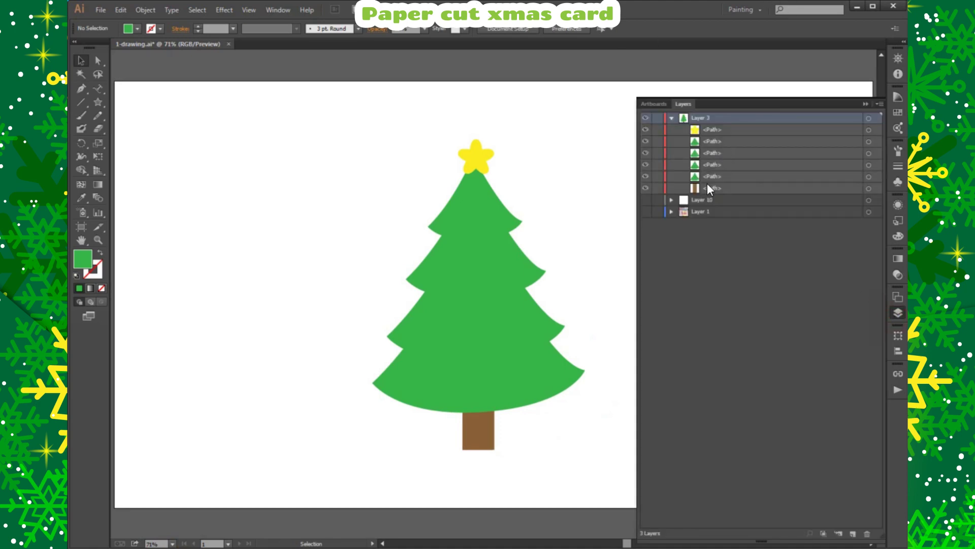
click(202, 68)
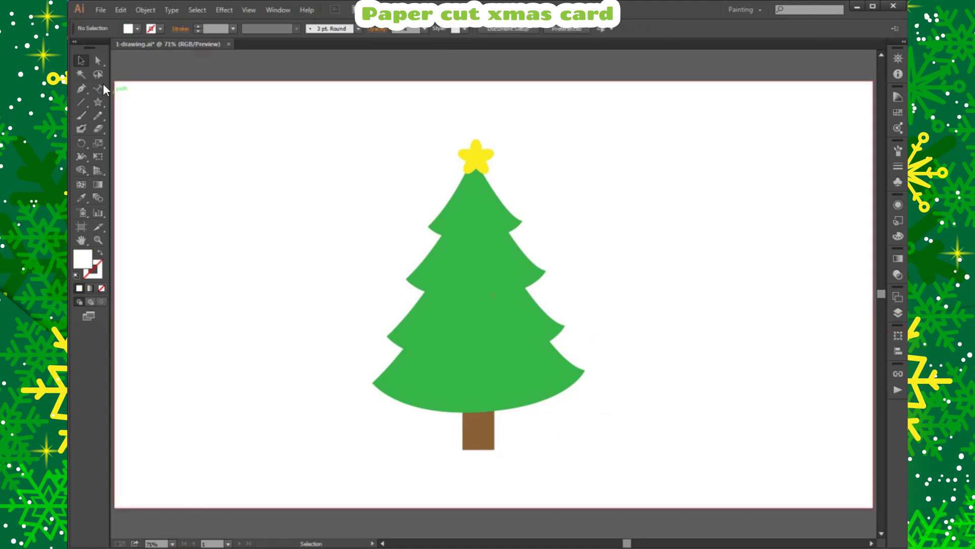
mouse_move(101, 106)
mouse_down()
mouse_move(115, 102)
mouse_move(870, 504)
mouse_up()
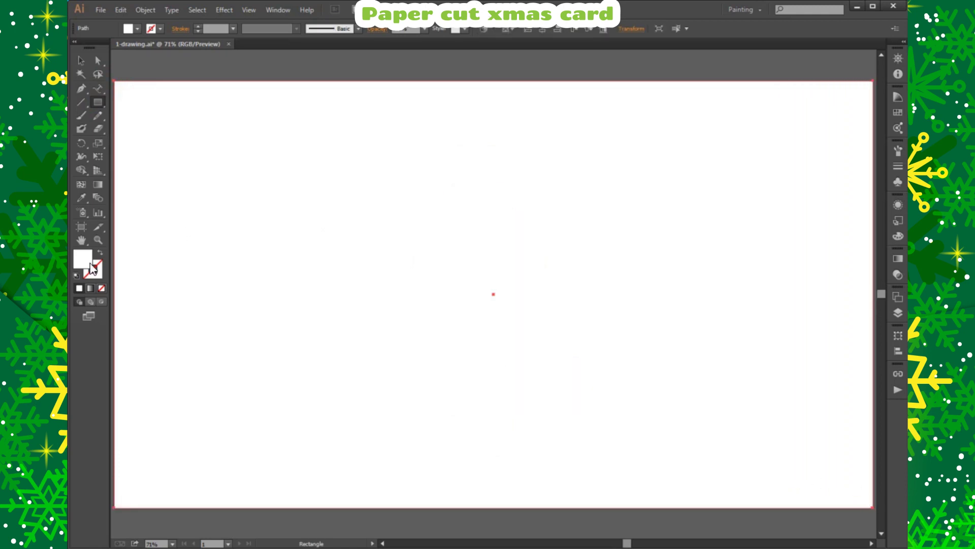
- Fill the rectangle with a radial gradient from yellow-green centre to dark green edges
click(898, 97)
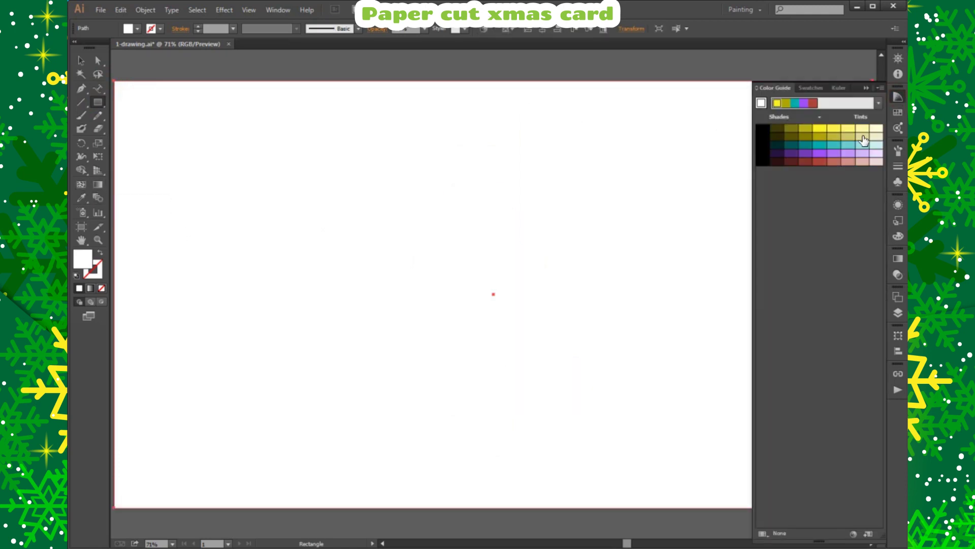
click(898, 258)
click(805, 329)
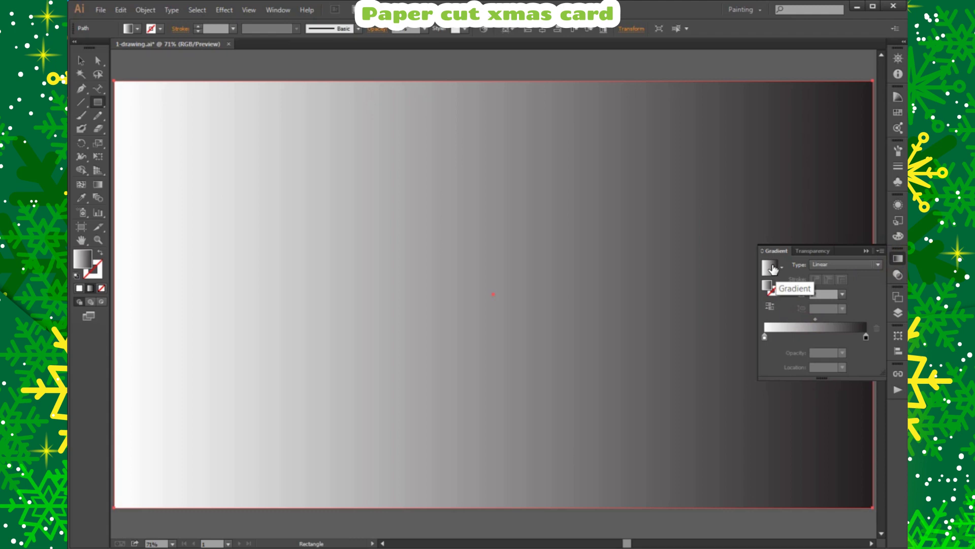
click(867, 336)
double_click(866, 337)
click(755, 382)
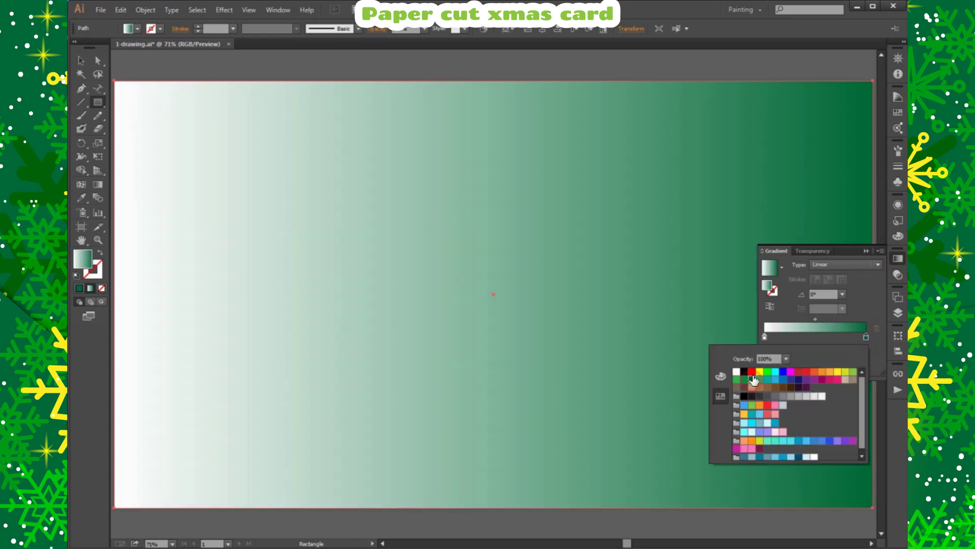
click(764, 338)
double_click(765, 337)
click(853, 371)
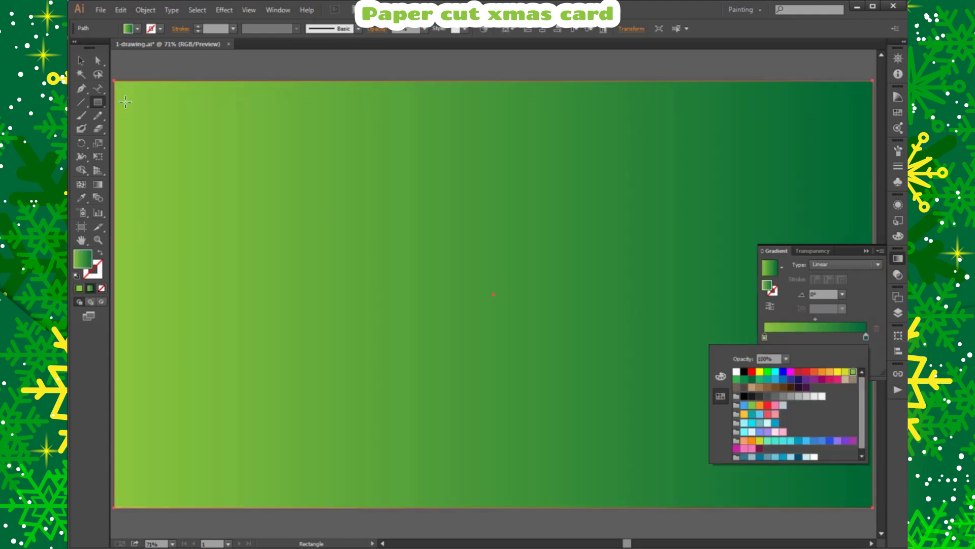
click(822, 263)
click(828, 285)
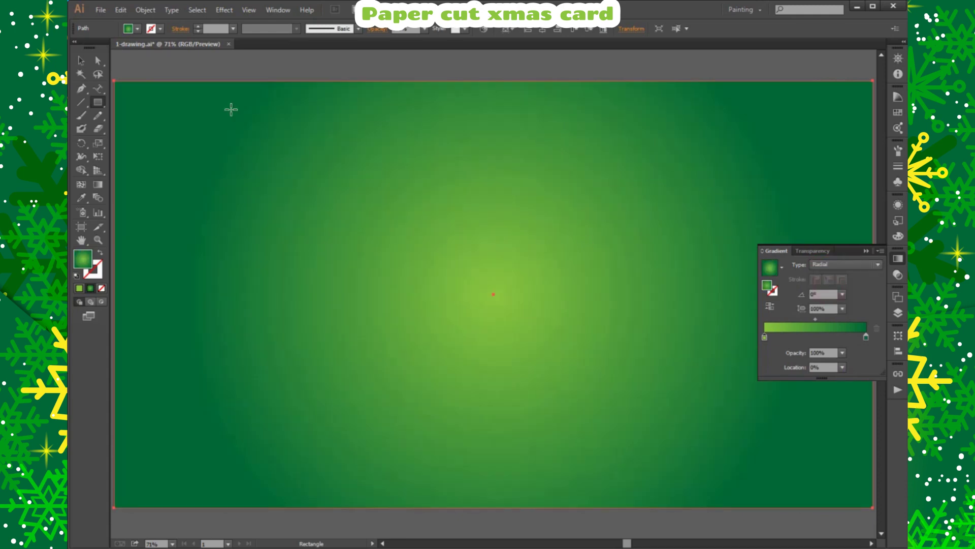
click(81, 60)
- In Layers, move the gradient rectangle beneath the tree paths in Layer 3
click(898, 312)
click(671, 118)
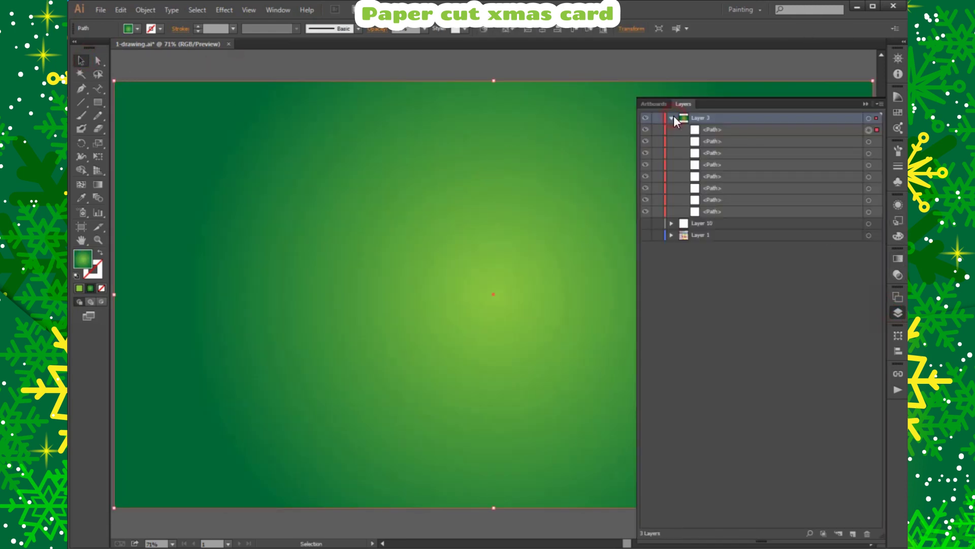
drag(709, 130, 703, 209)
click(897, 312)
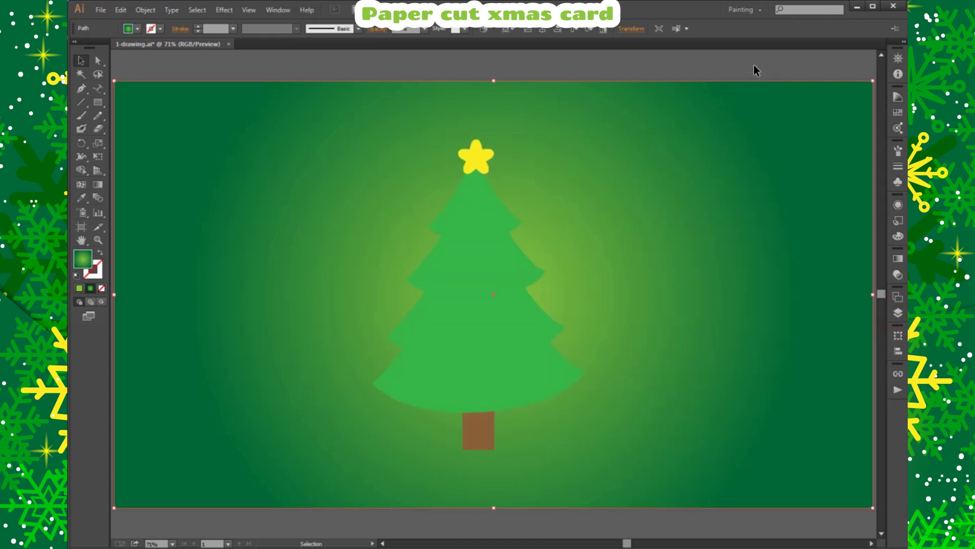
click(748, 54)
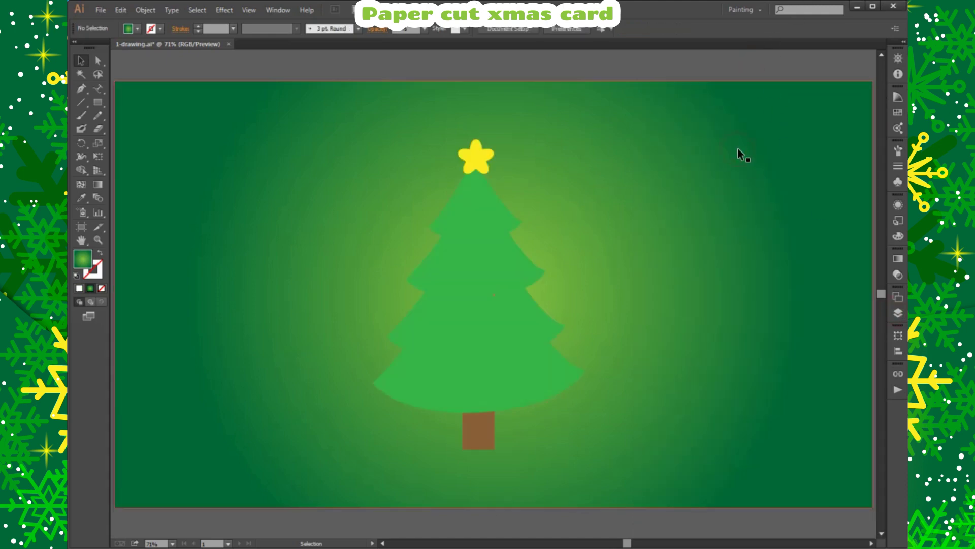
- Drag the gradient's light stop to about 30.11% to widen the lime centre
click(898, 258)
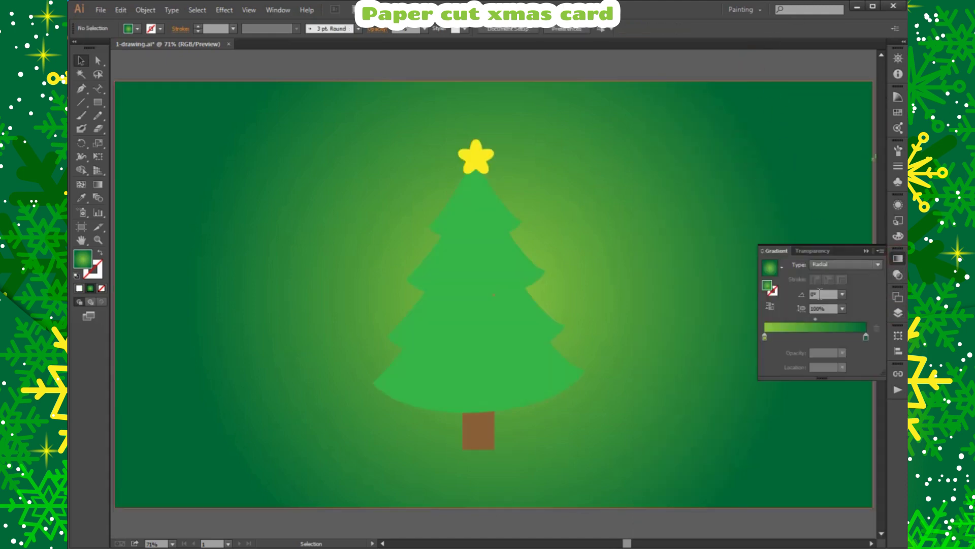
click(639, 211)
click(769, 306)
click(566, 66)
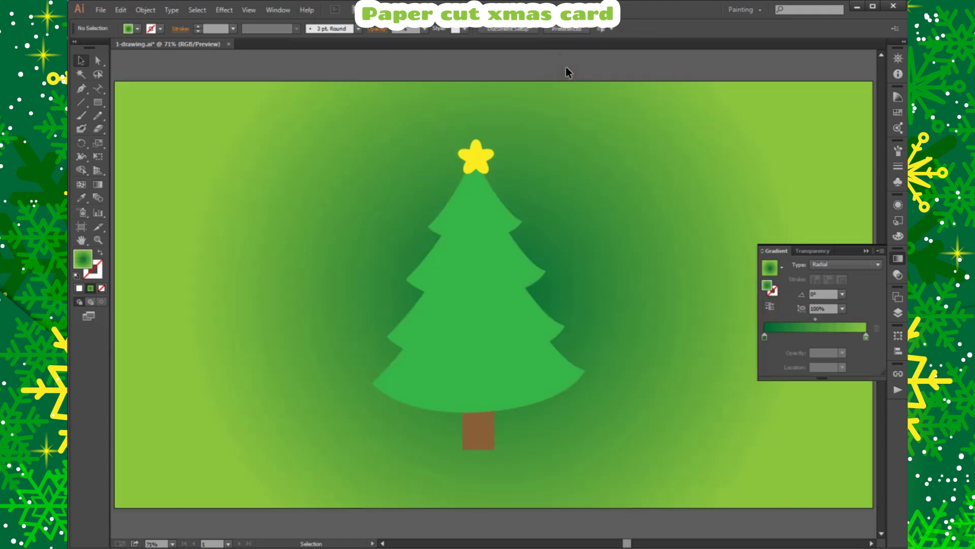
click(771, 306)
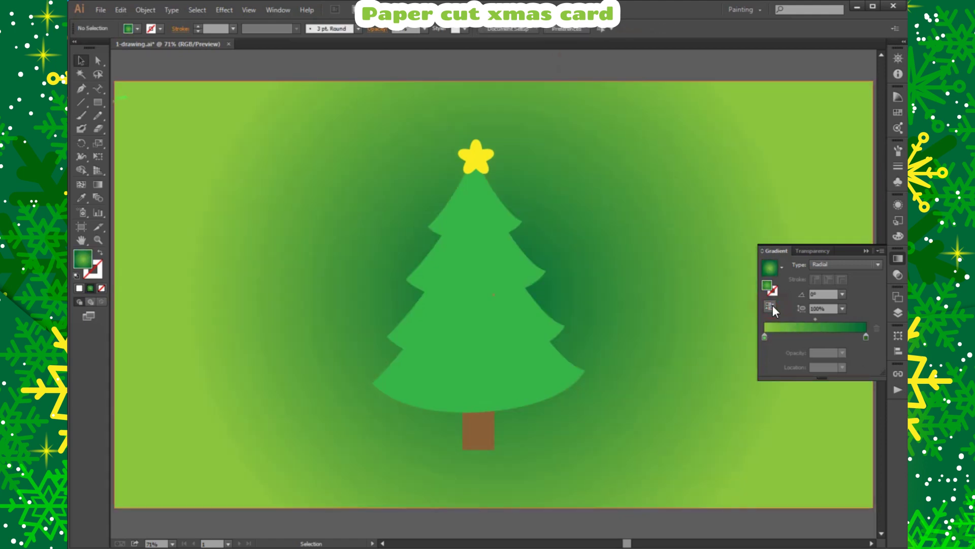
click(749, 306)
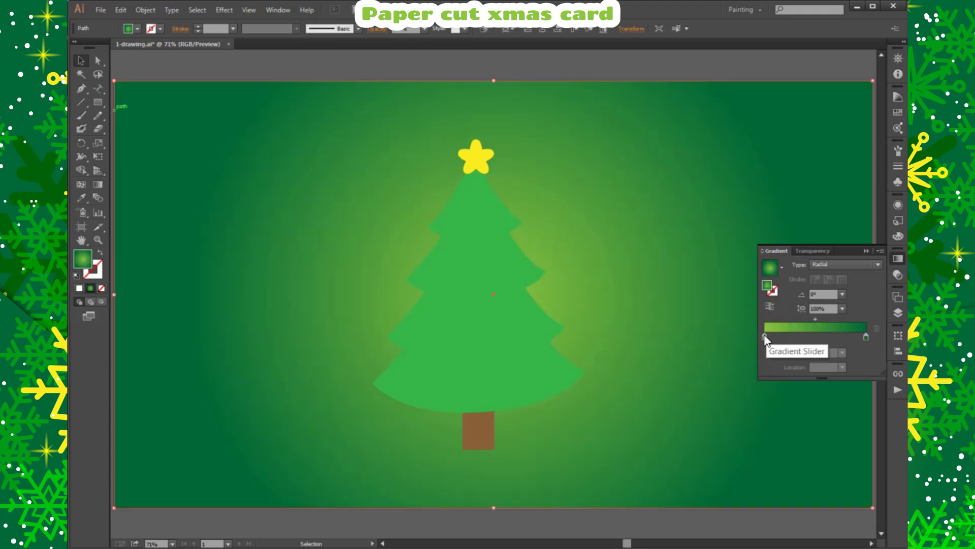
drag(764, 336, 794, 337)
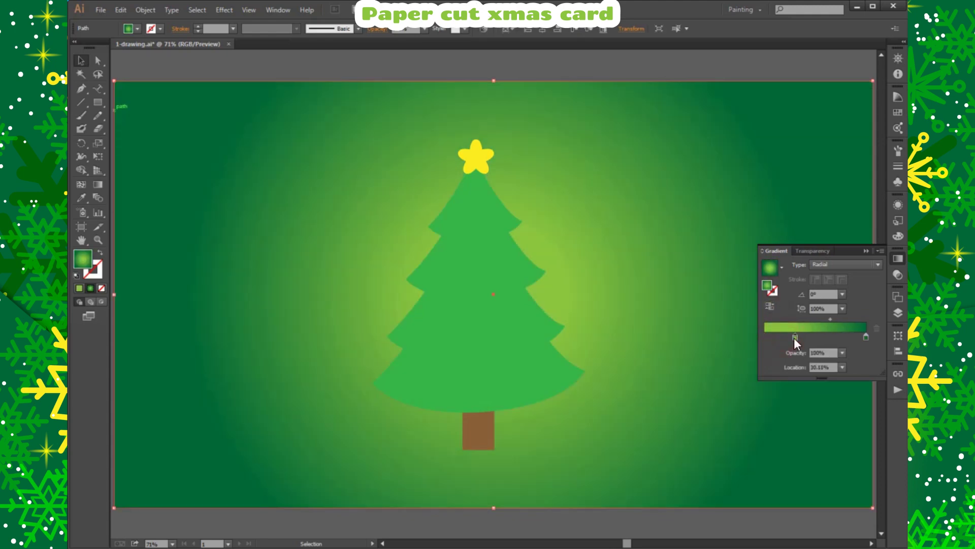
click(573, 72)
click(898, 312)
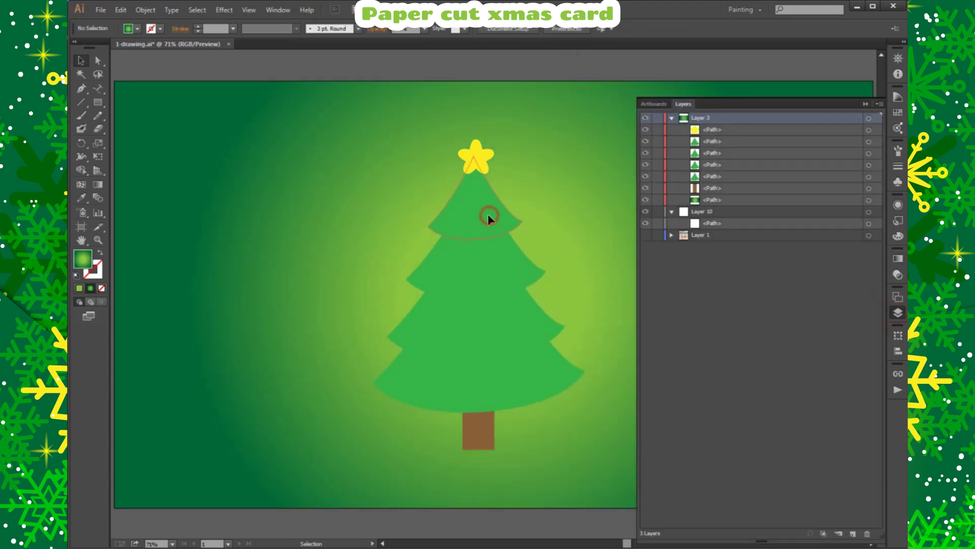
- Select the tree tiers and start a Multiply Drop Shadow effect on them
click(488, 216)
shift+click(513, 325)
shift+click(532, 376)
click(224, 9)
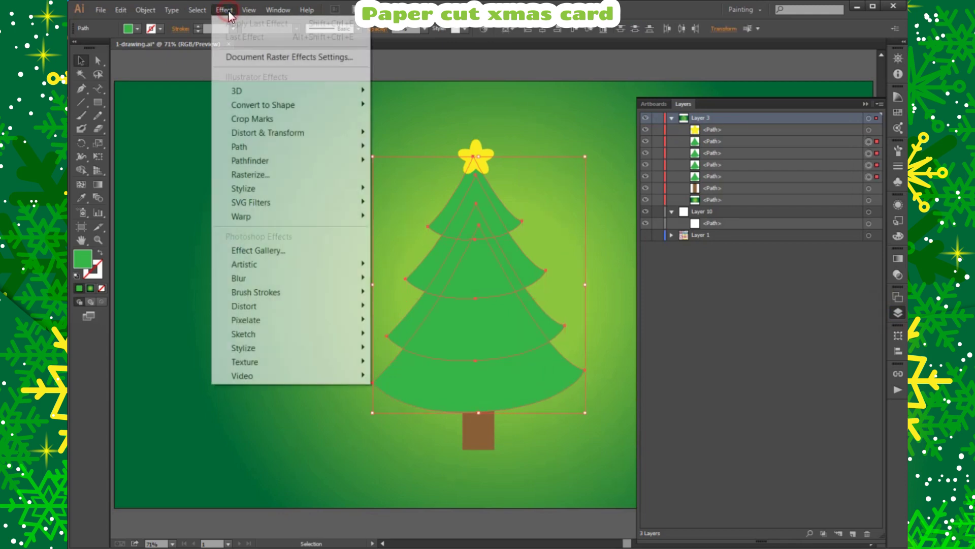
click(407, 192)
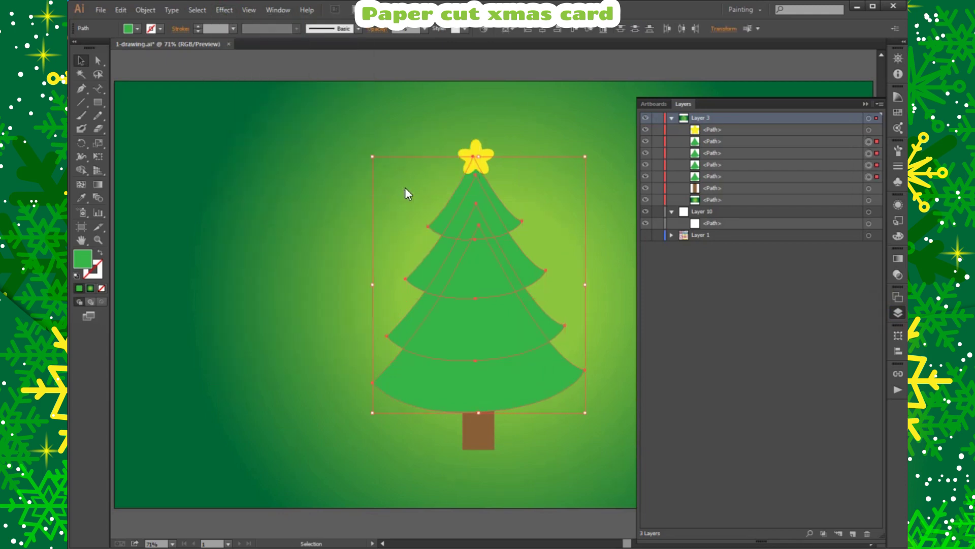
drag(442, 152, 318, 175)
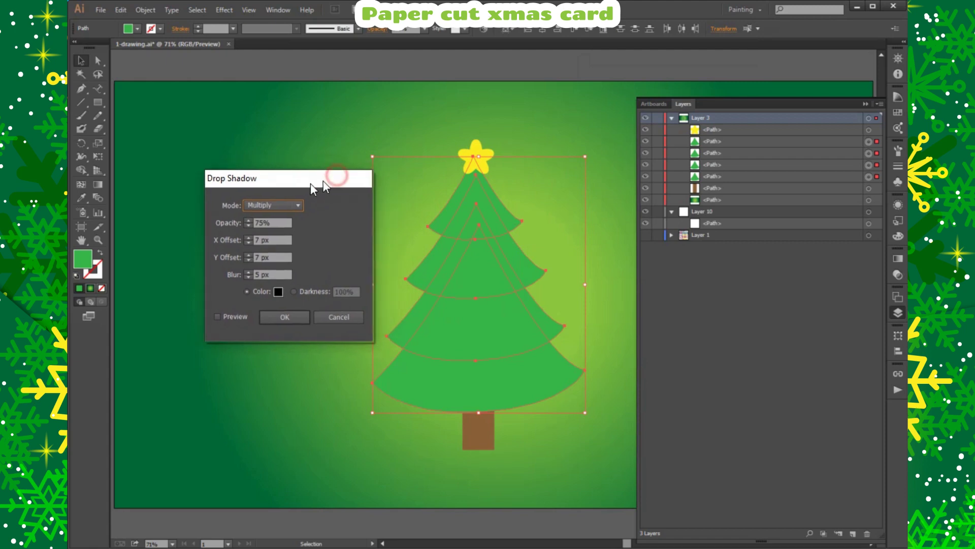
click(274, 209)
click(275, 208)
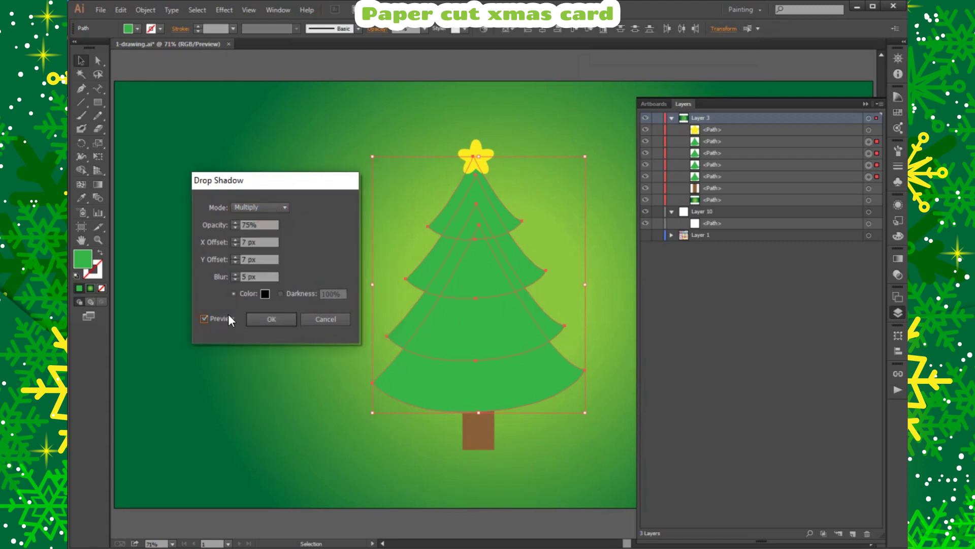
- Give the drop shadow a dark green swatch colour with 75%, 7 px offsets, 5 px blur
click(266, 293)
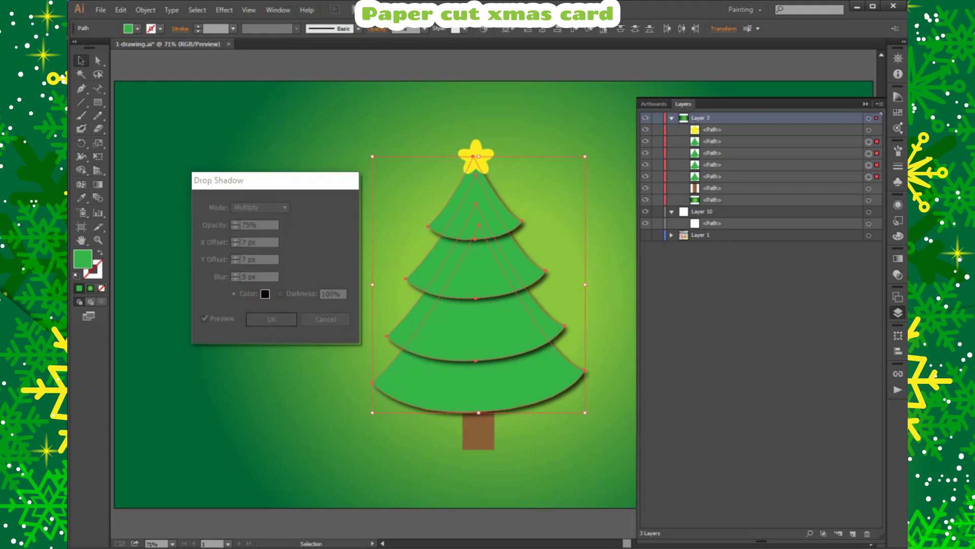
click(808, 274)
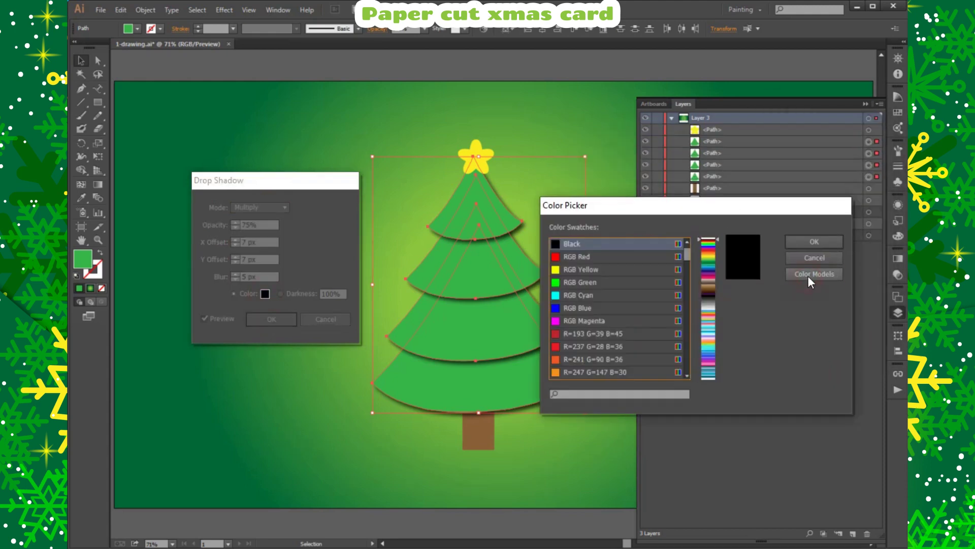
scroll(589, 350, down, 2)
scroll(579, 335, down, 2)
click(576, 309)
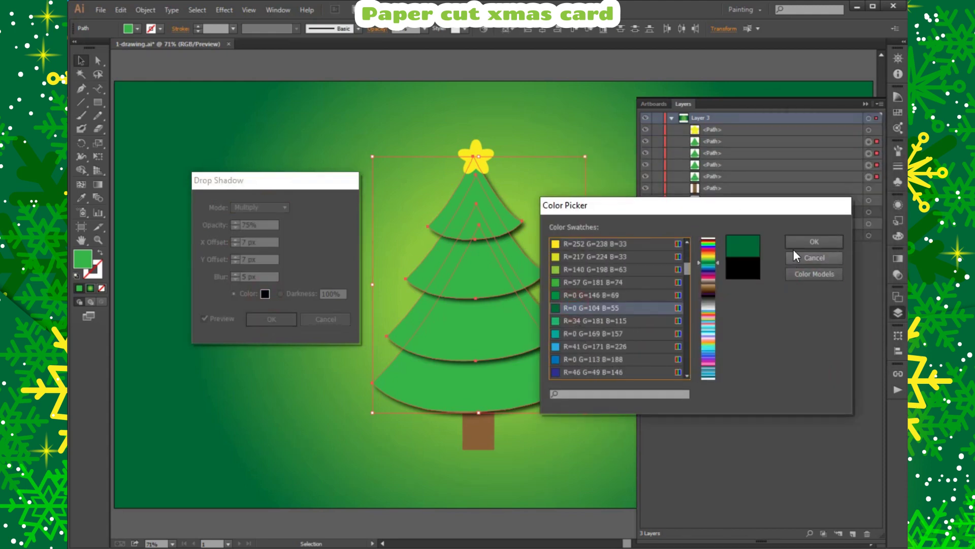
click(800, 241)
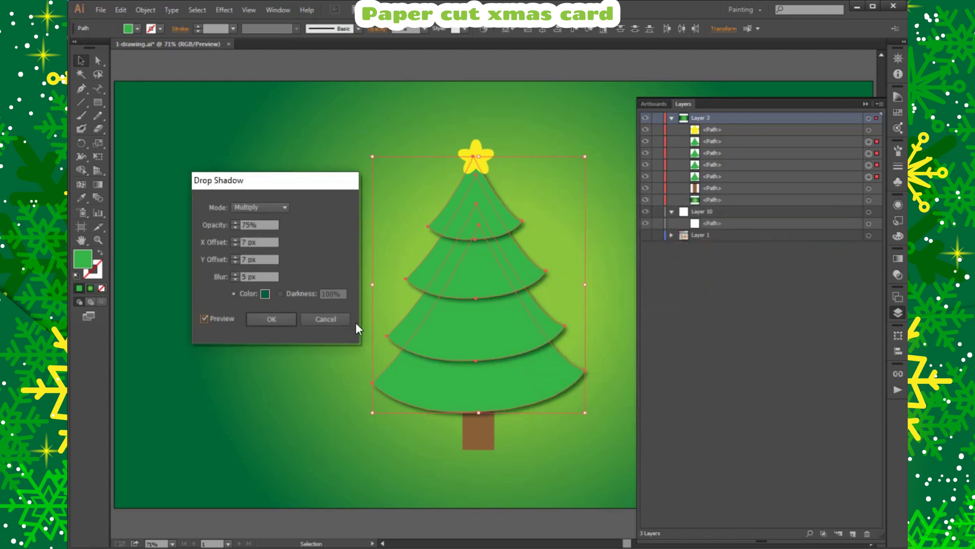
click(294, 318)
click(467, 87)
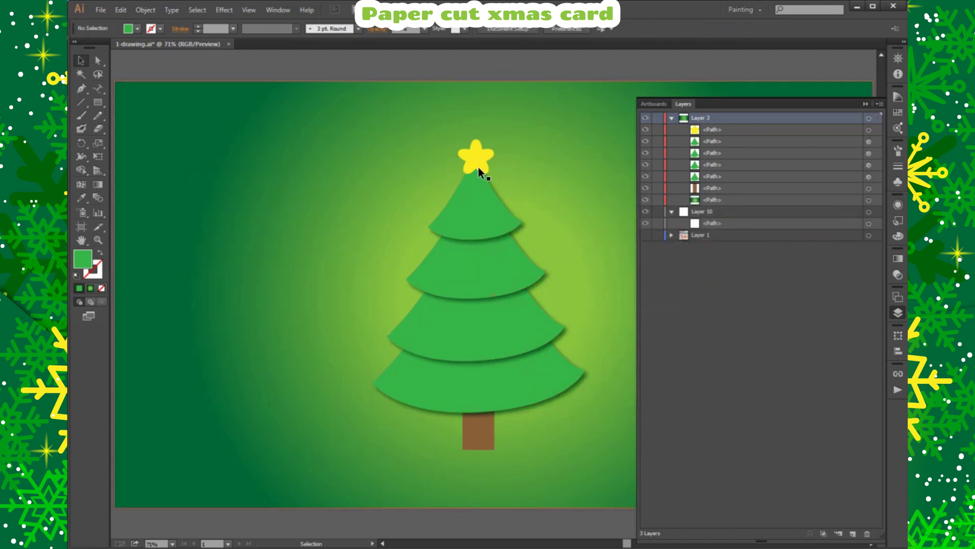
- Give the yellow star the same dark-green drop shadow as the tree tiers
click(474, 145)
right_click(476, 149)
click(466, 150)
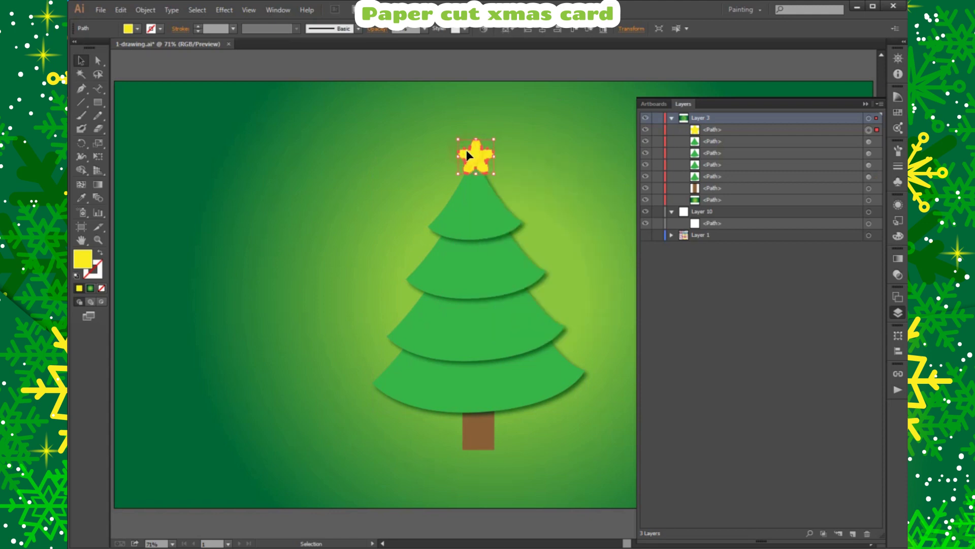
click(225, 10)
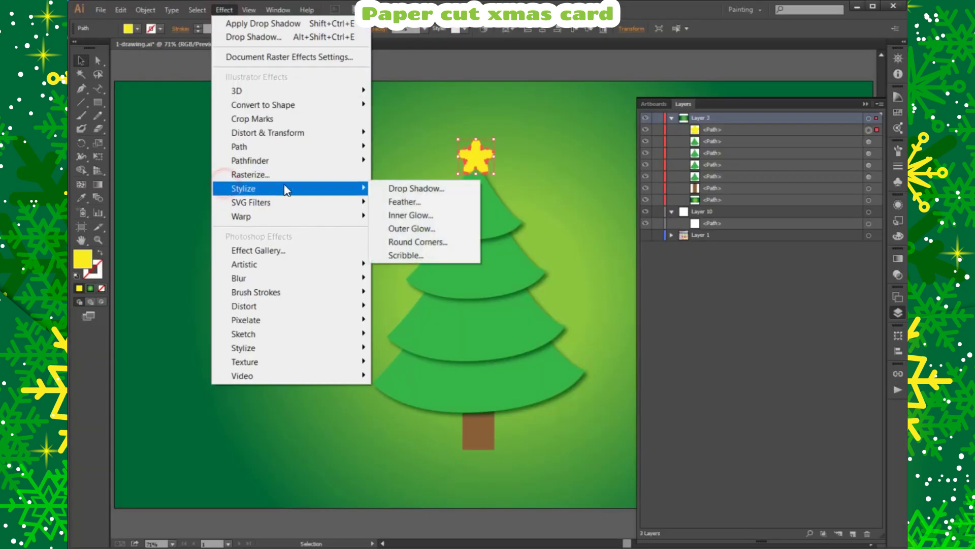
click(398, 186)
click(205, 318)
click(271, 319)
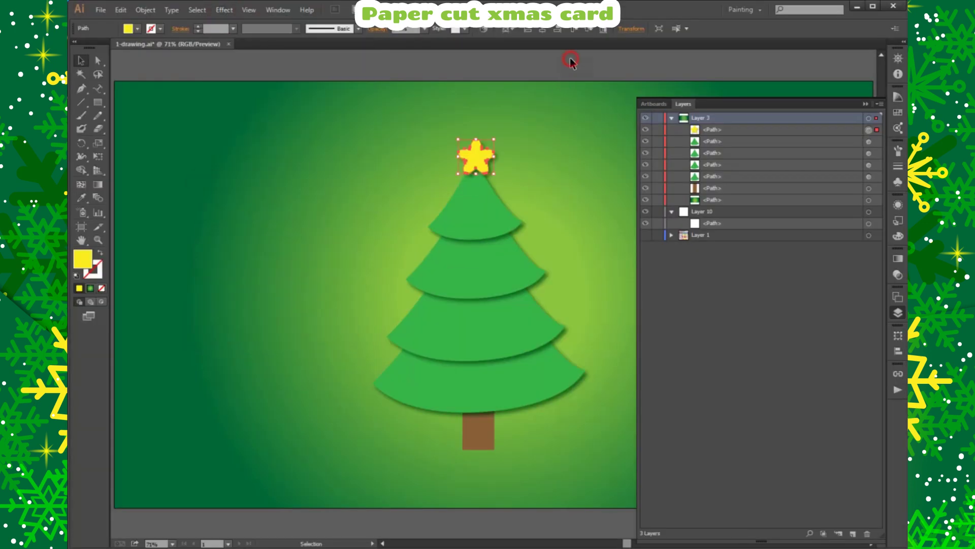
click(551, 431)
- Apply the same drop shadow to the brown trunk and collapse the Layers panel
click(481, 434)
click(224, 10)
mouse_move(242, 188)
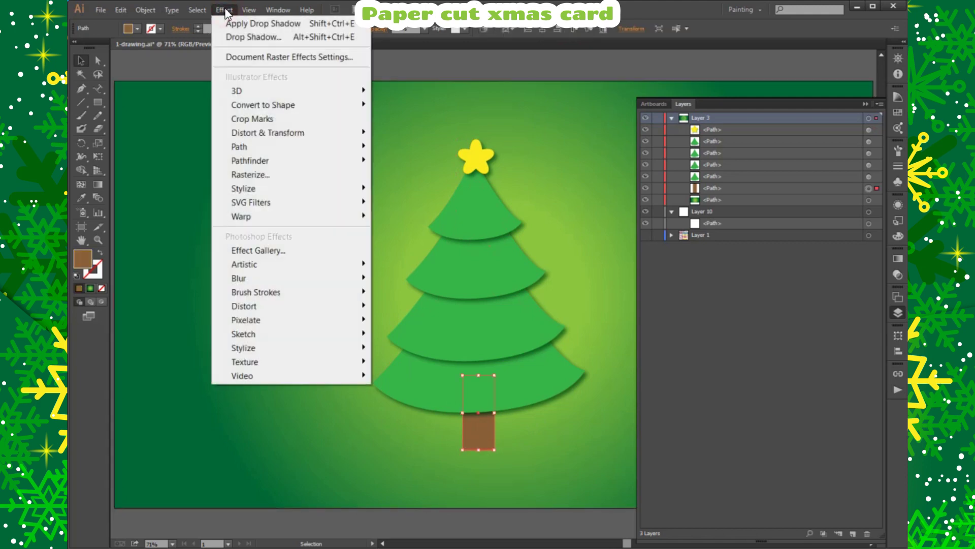
click(416, 188)
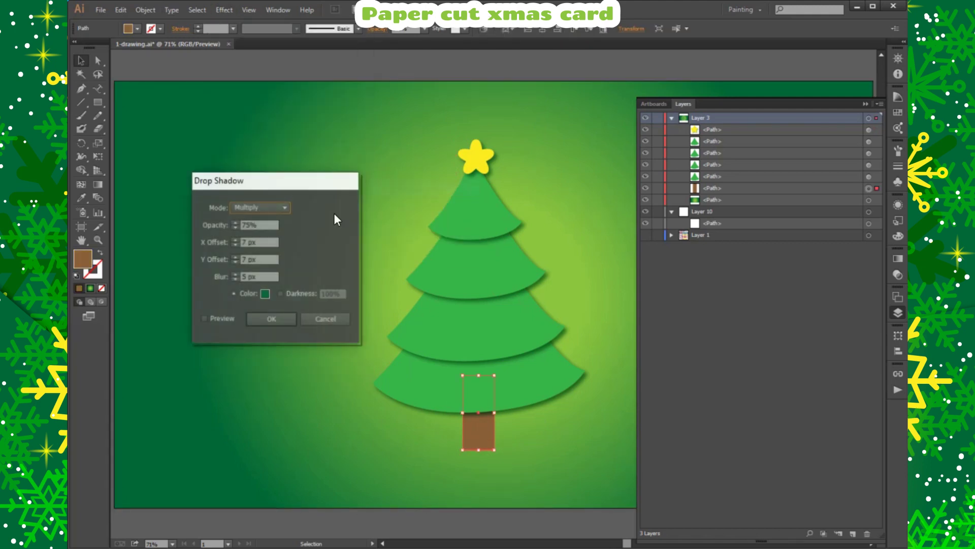
click(282, 317)
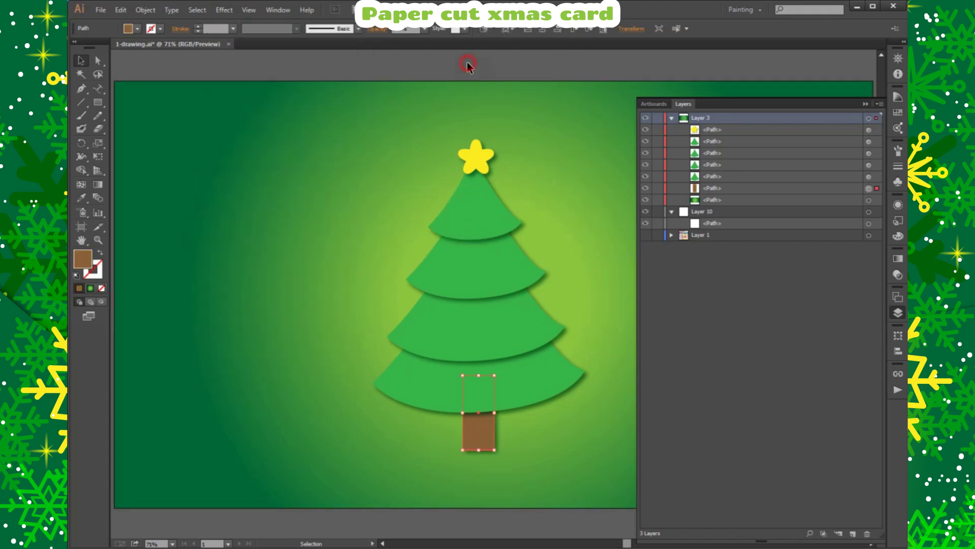
click(468, 61)
click(898, 312)
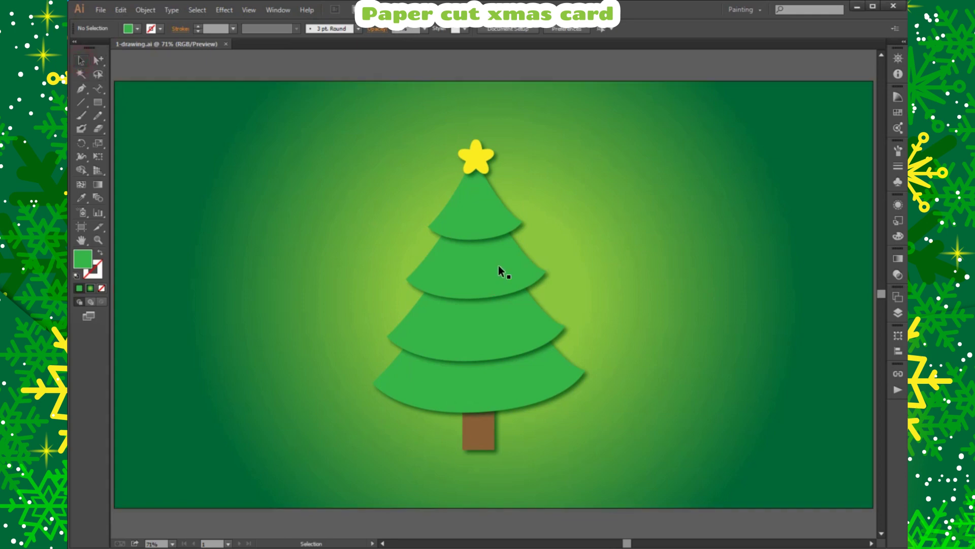
- Copy the tree tiers and trunk, lock Layer 10, and paste the copy in front
click(464, 215)
shift+click(505, 274)
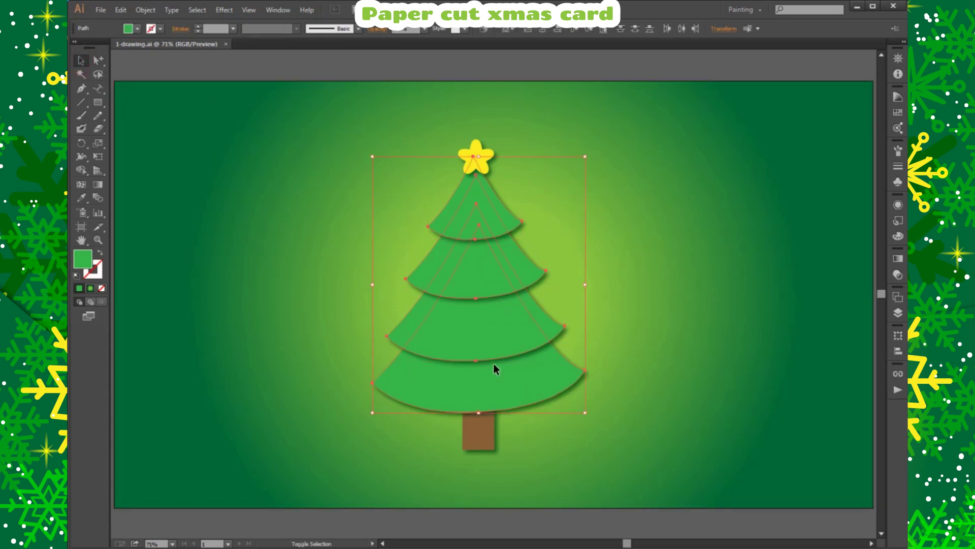
shift+click(481, 431)
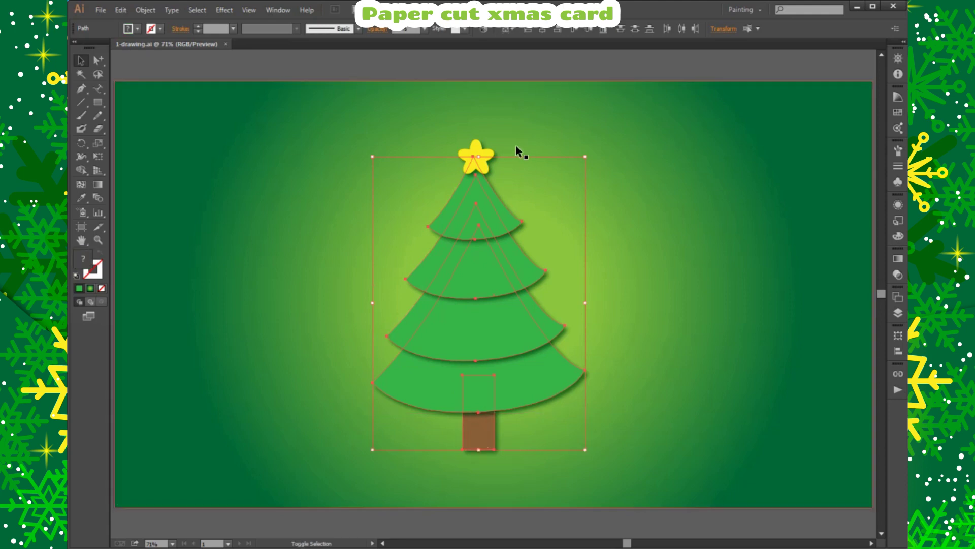
click(121, 8)
click(140, 67)
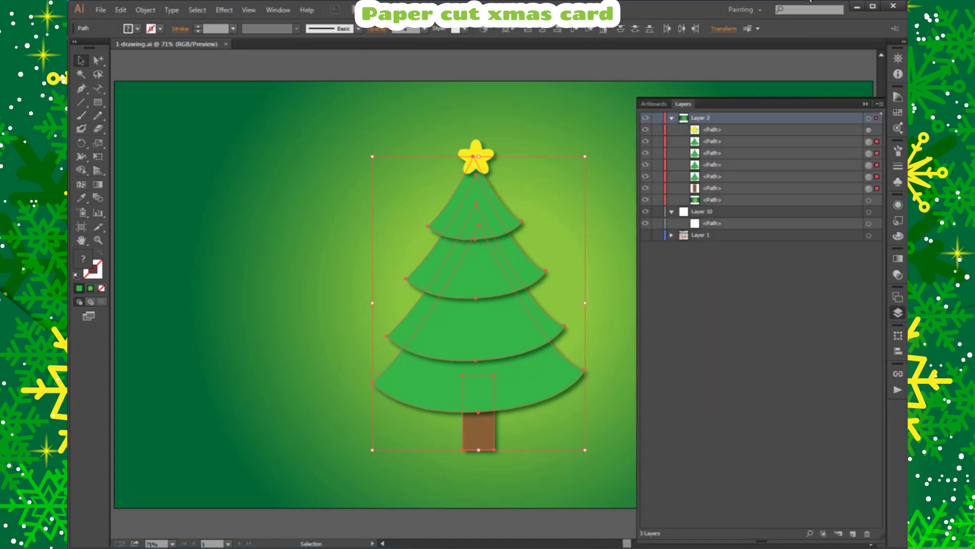
click(656, 212)
click(122, 12)
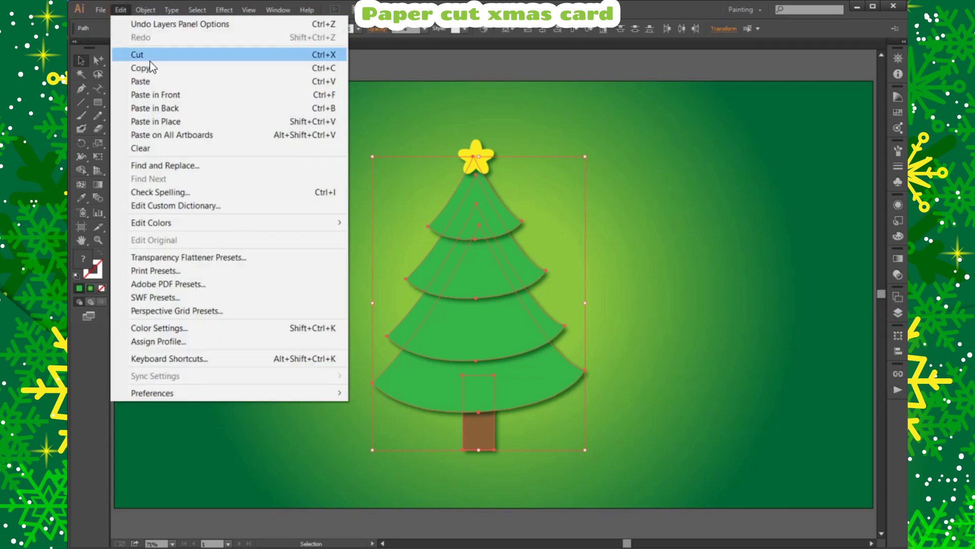
click(156, 92)
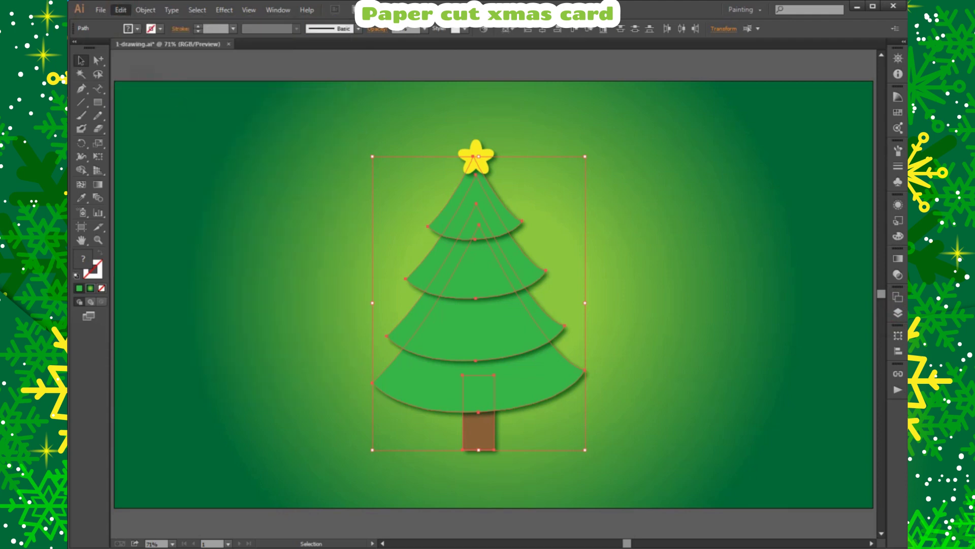
- Set the pasted copy to no fill with a gold 1 pt stroke
click(137, 29)
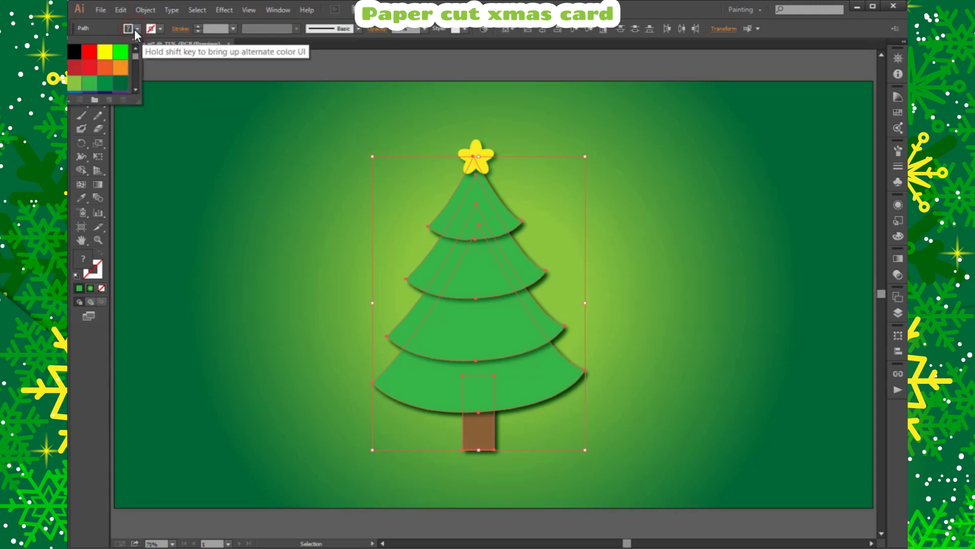
key(Escape)
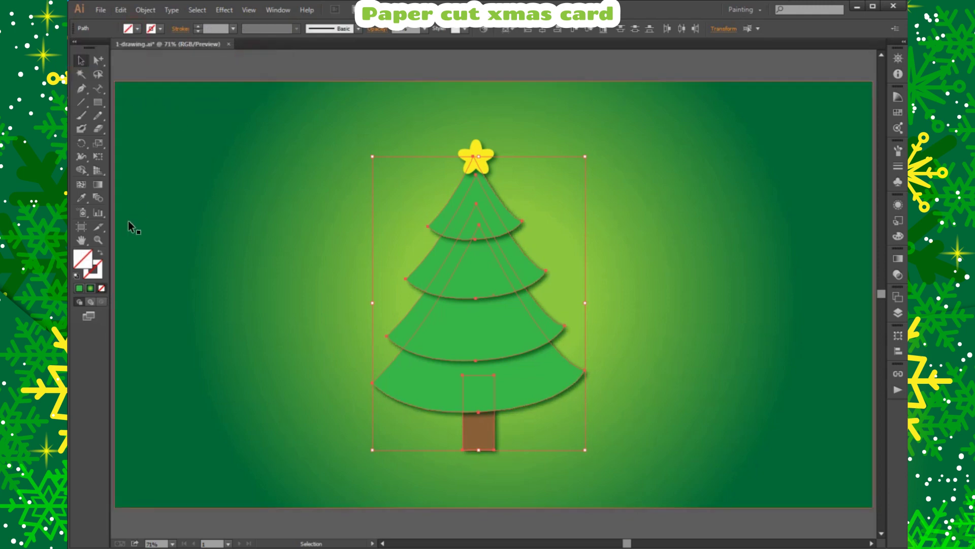
click(898, 112)
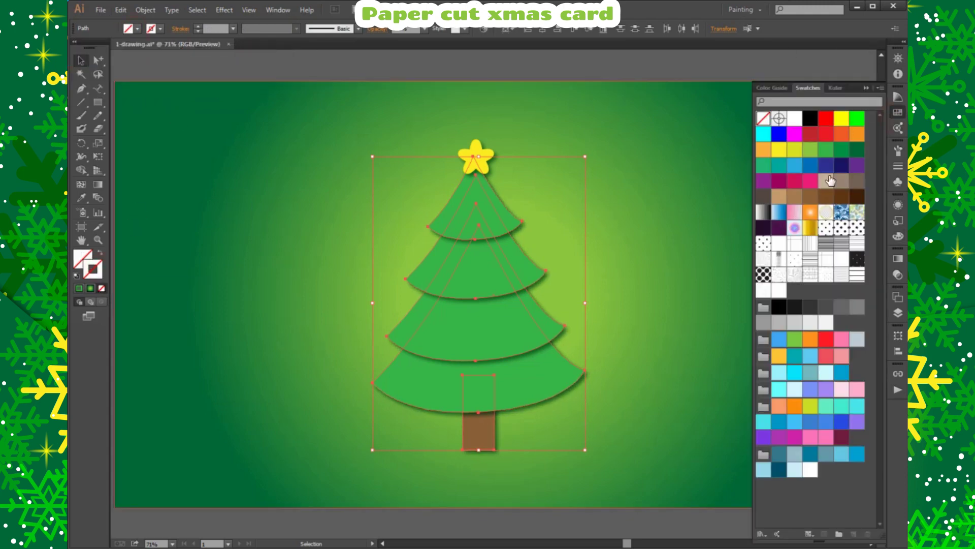
click(810, 227)
click(466, 29)
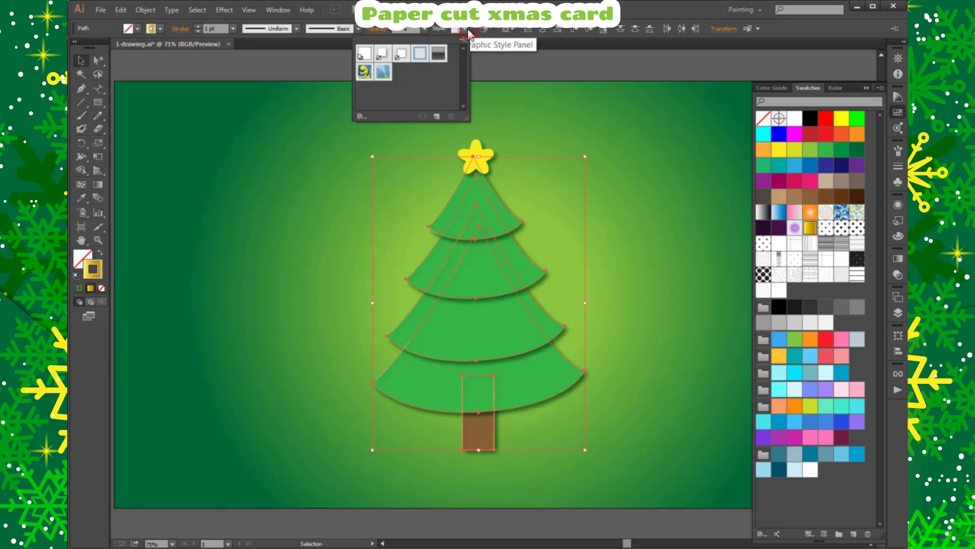
click(368, 57)
key(ctrl+z)
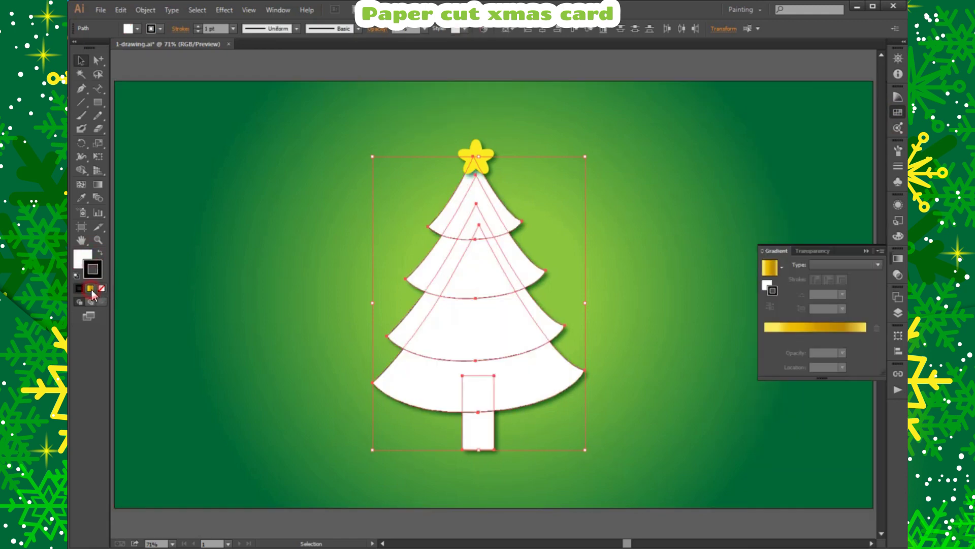
click(101, 288)
click(502, 115)
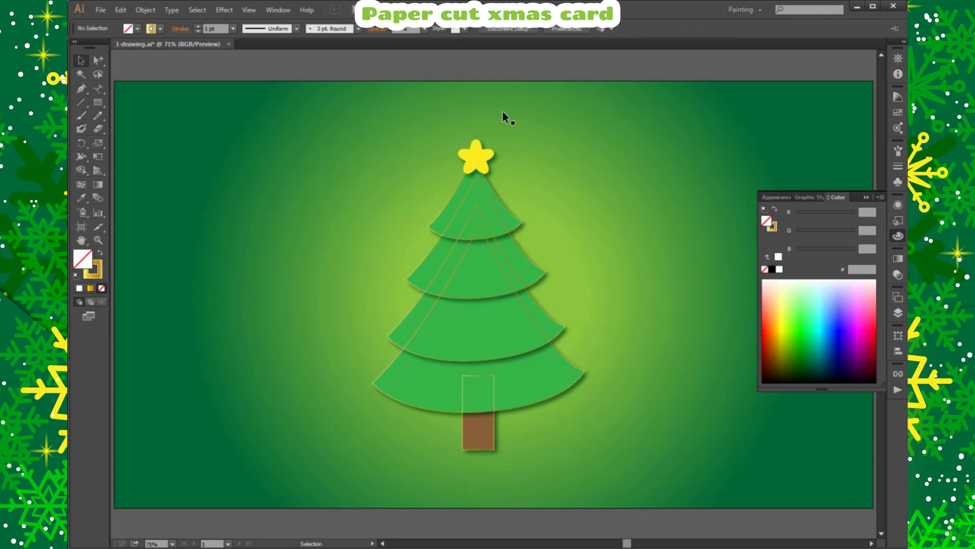
- Reorder the gold outline paths in the Layers panel so they sit below their green tiers
click(898, 312)
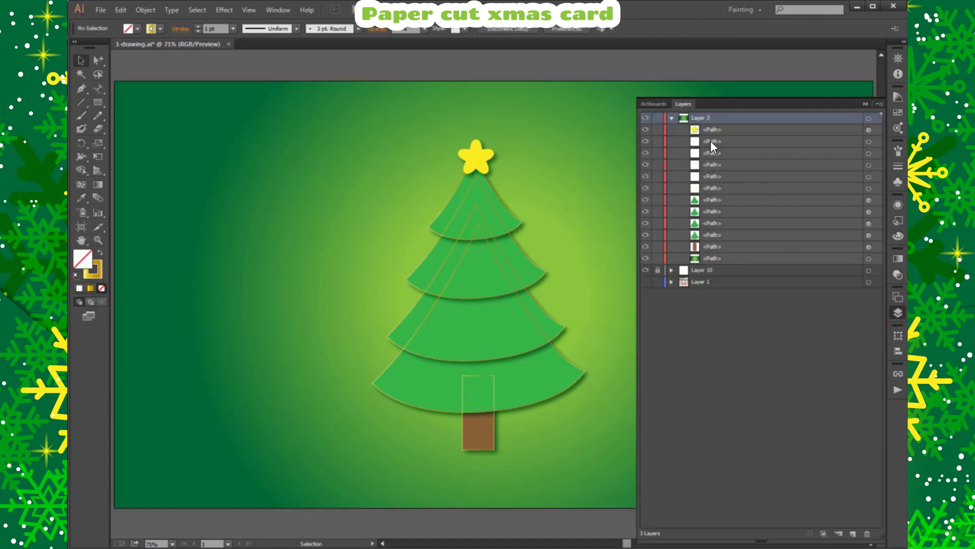
click(525, 221)
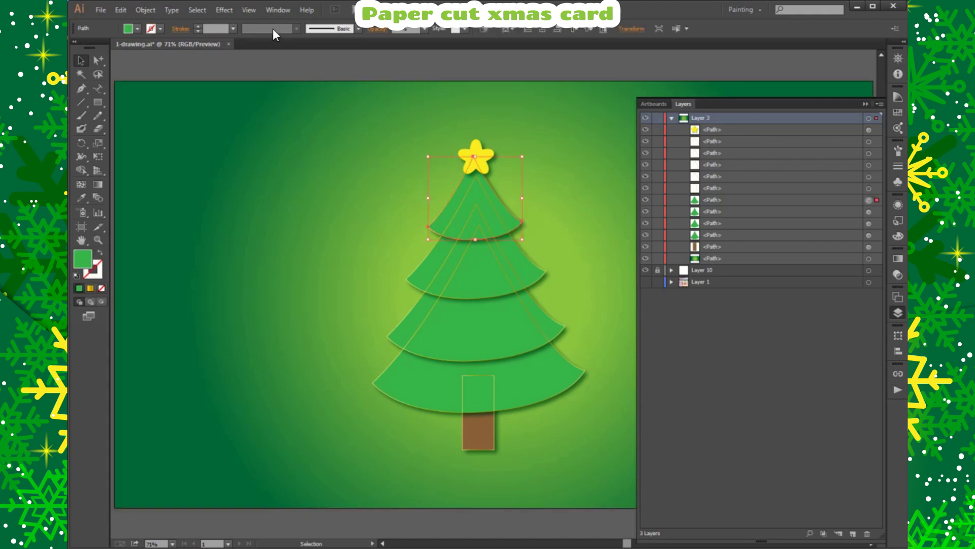
click(876, 142)
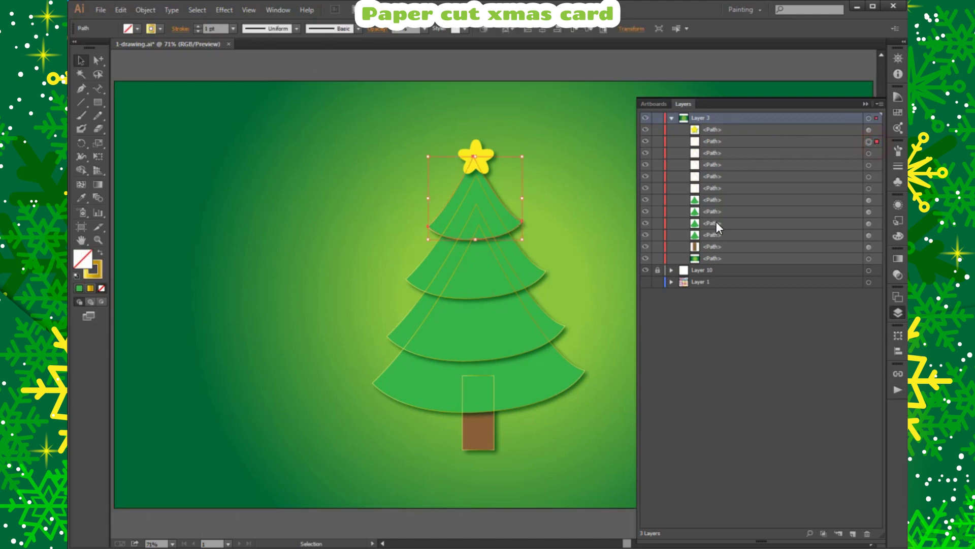
click(697, 189)
click(871, 189)
drag(705, 186, 703, 241)
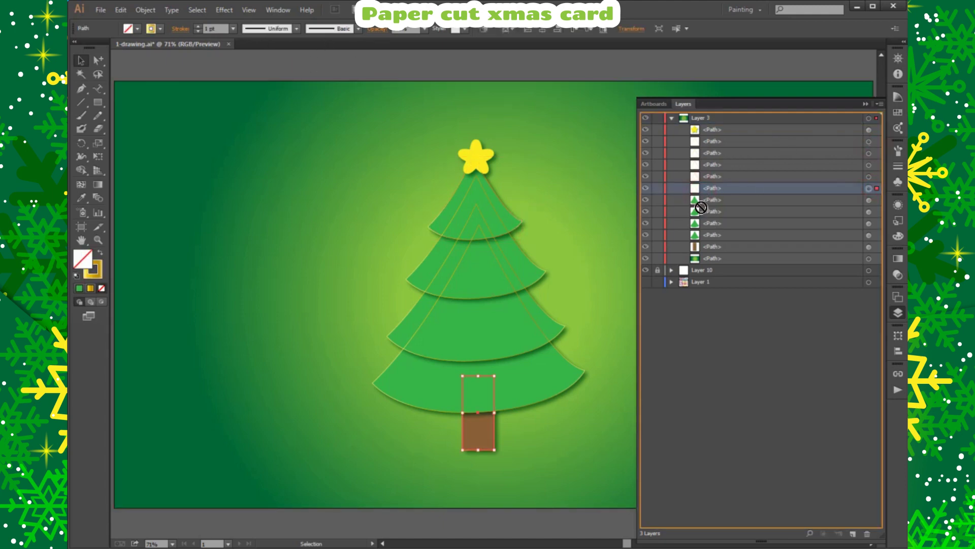
drag(708, 178, 707, 217)
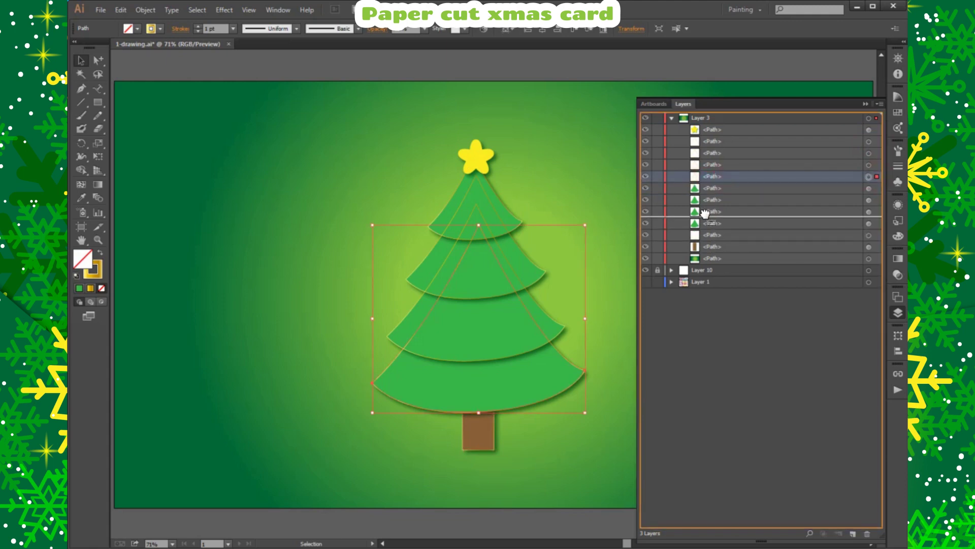
drag(711, 164, 709, 194)
click(713, 153)
drag(715, 155, 714, 167)
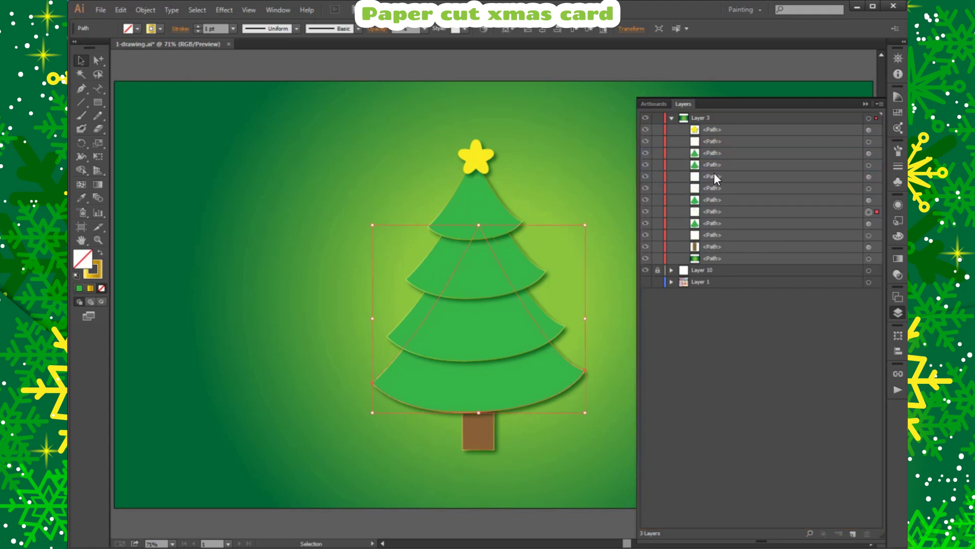
- Thicken the tree's gold outline strokes to 2 pt
click(489, 152)
click(599, 145)
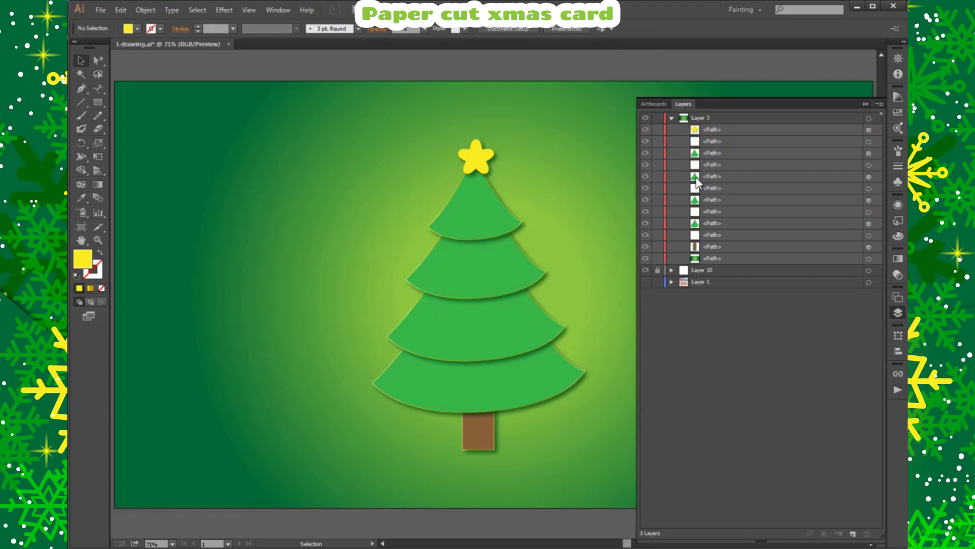
click(868, 118)
click(233, 29)
click(242, 92)
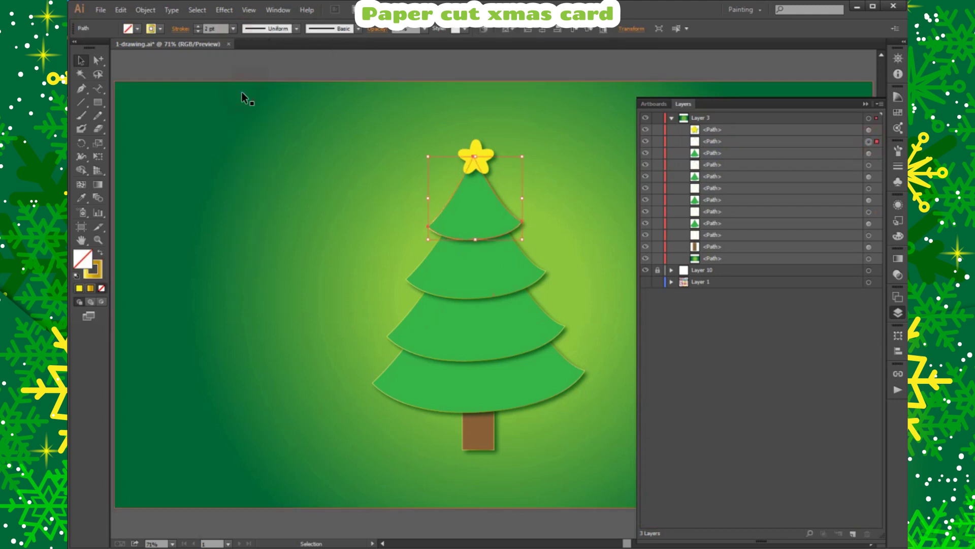
click(559, 104)
- Select the tree tiers together in the Layers panel to check their strokes, then deselect
click(877, 165)
shift+click(877, 188)
shift+click(875, 211)
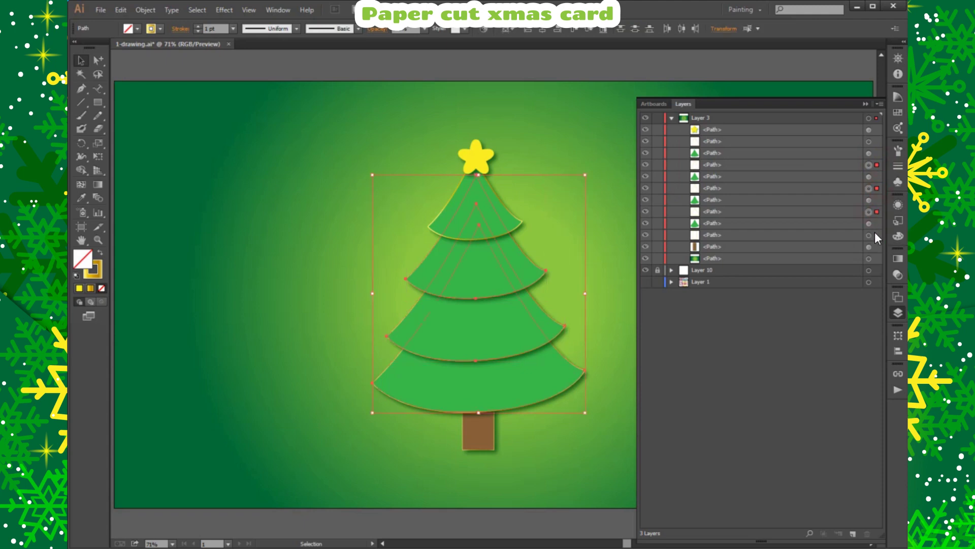
click(536, 63)
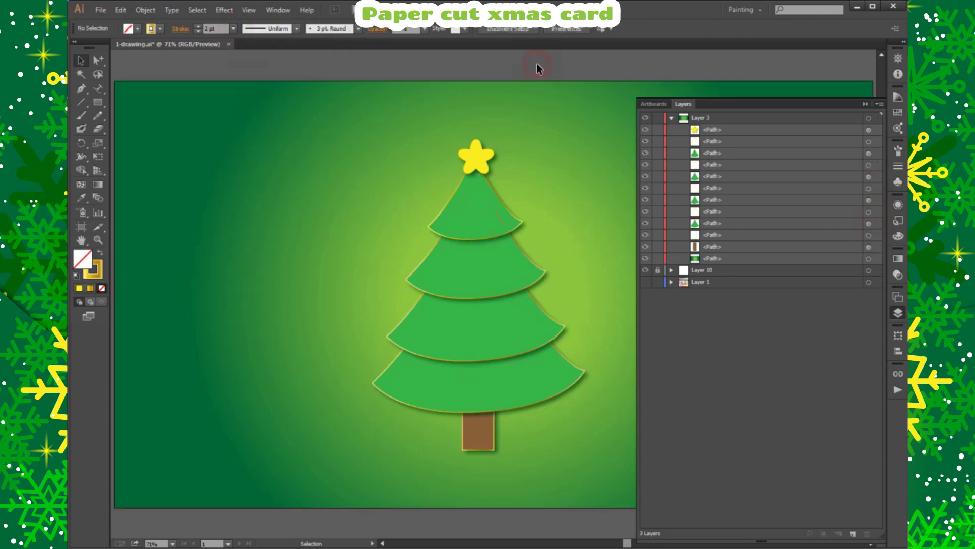
click(895, 315)
- Paste a copy of the star in front and make it a gold 2 pt outline with no fill
click(476, 159)
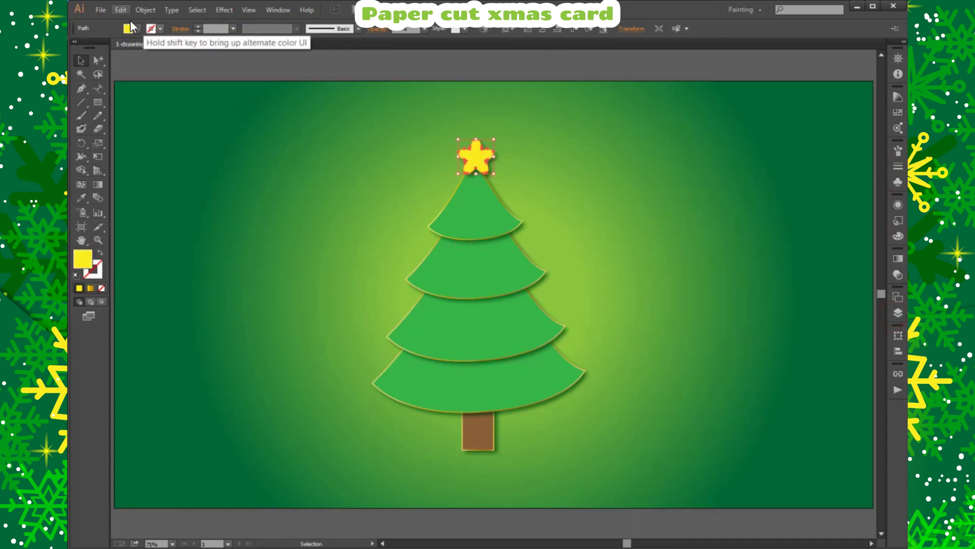
click(120, 9)
click(152, 94)
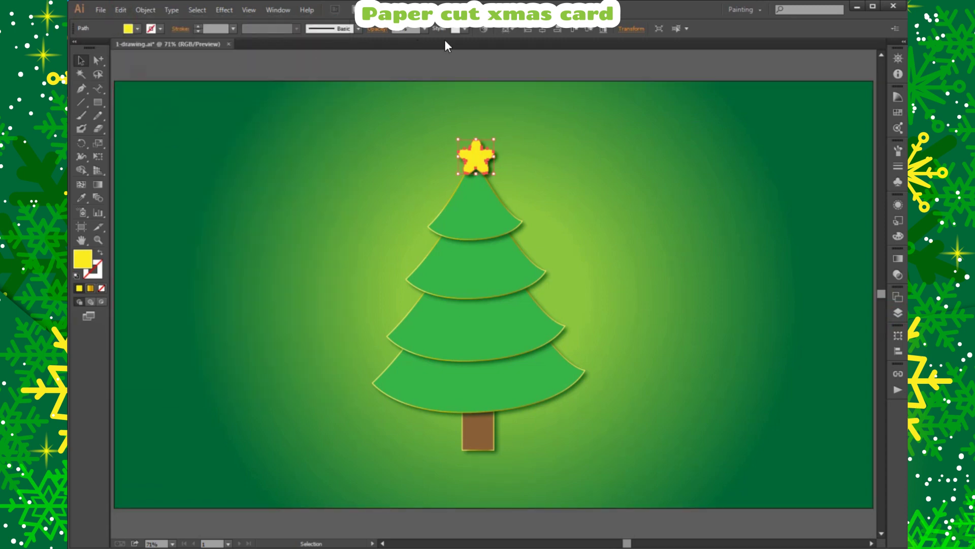
key(d)
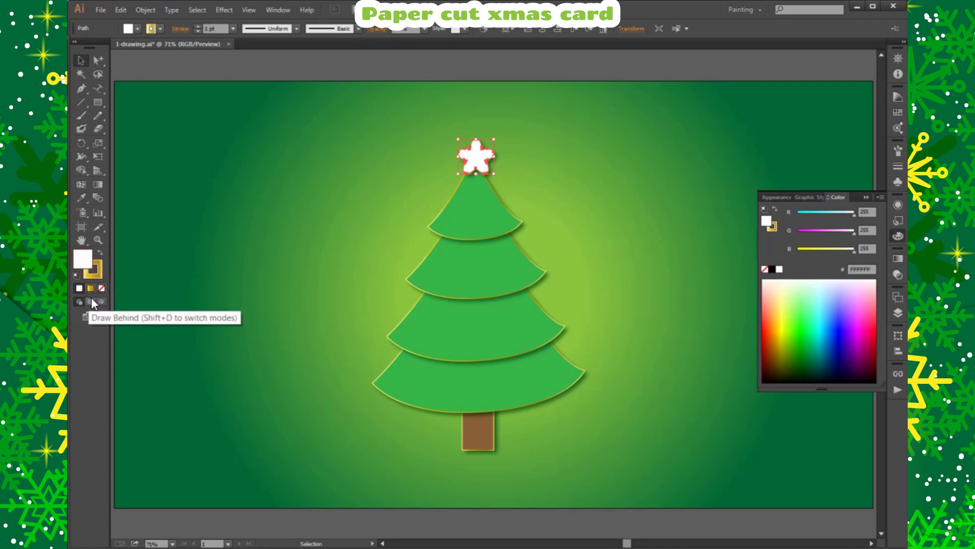
click(102, 288)
click(233, 28)
click(244, 85)
click(504, 57)
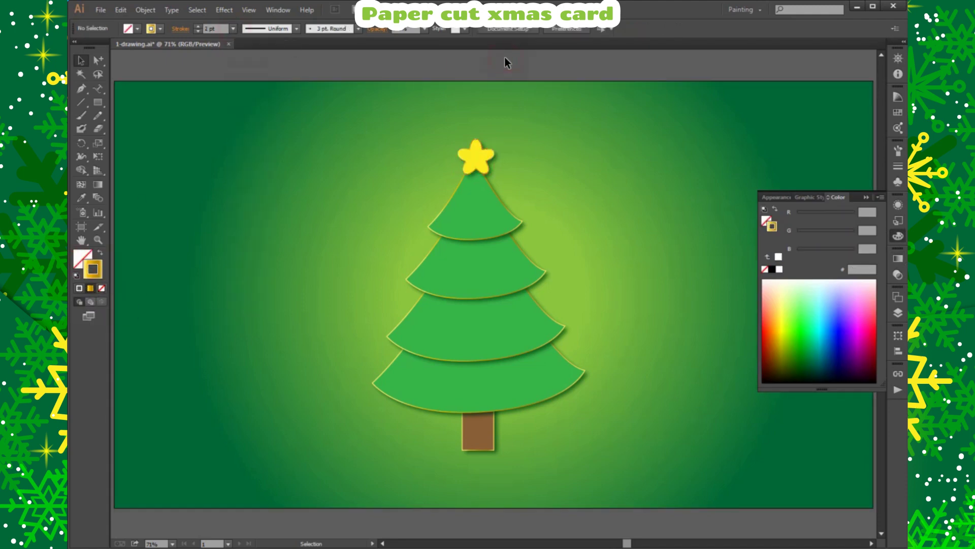
click(898, 313)
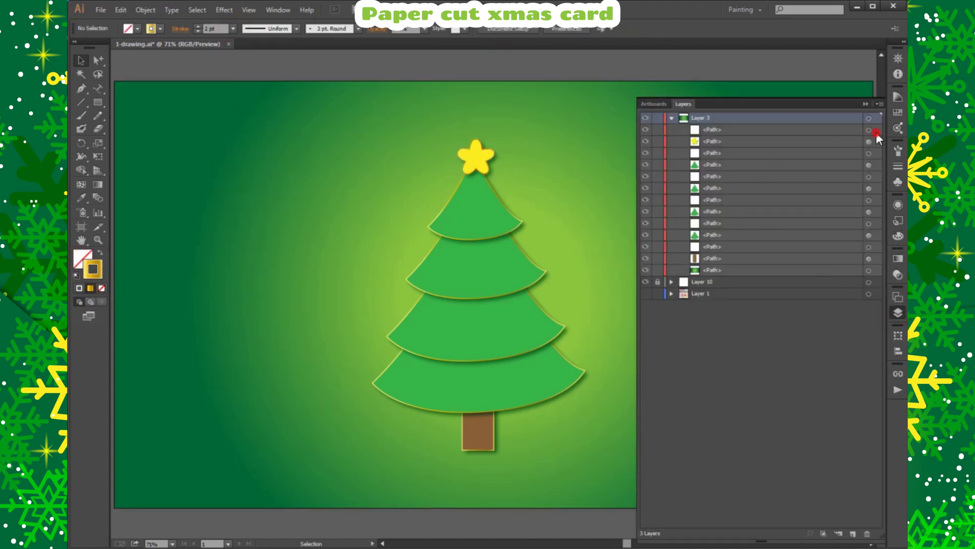
- Fill the star with a brighter yellow chosen from the Color Guide High Contrast 4 shades
key(a)
alt+click(480, 158)
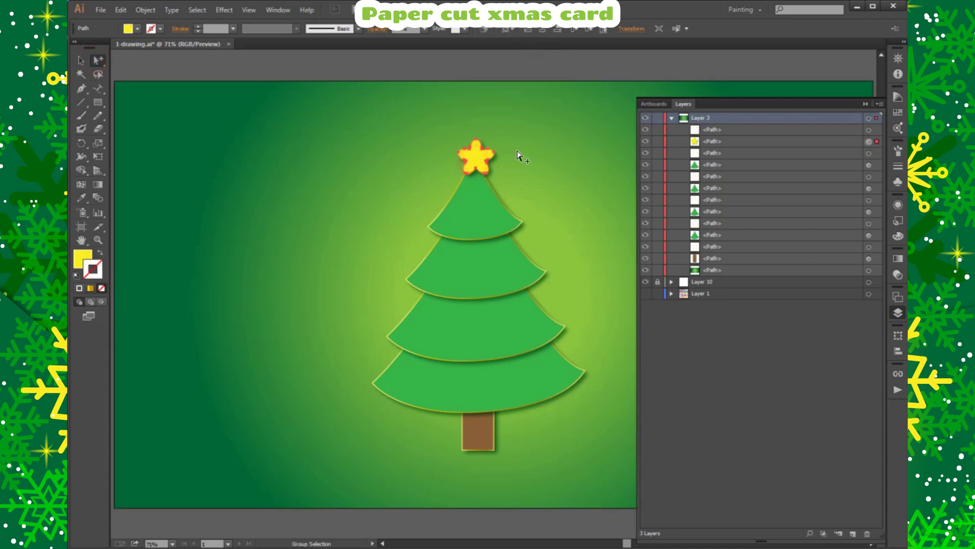
click(898, 112)
key(v)
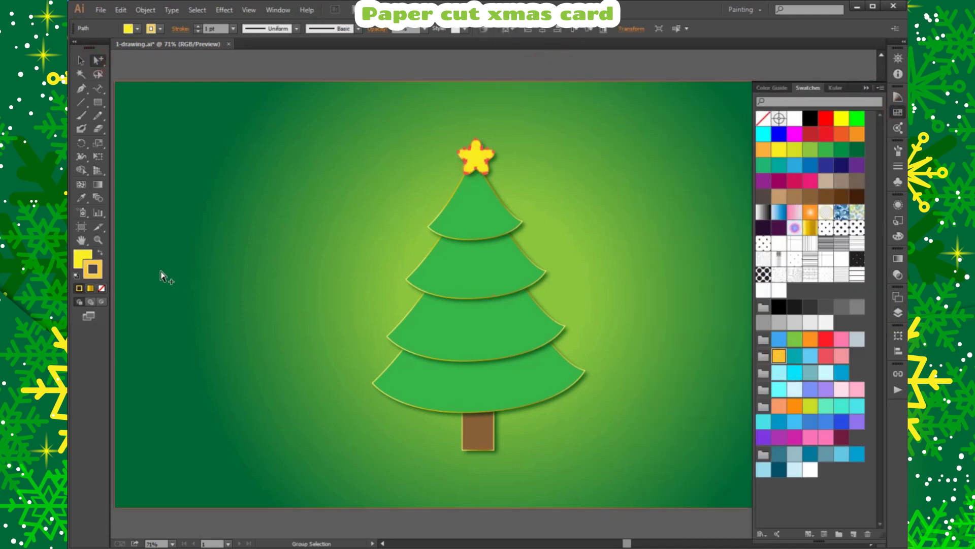
key(F6)
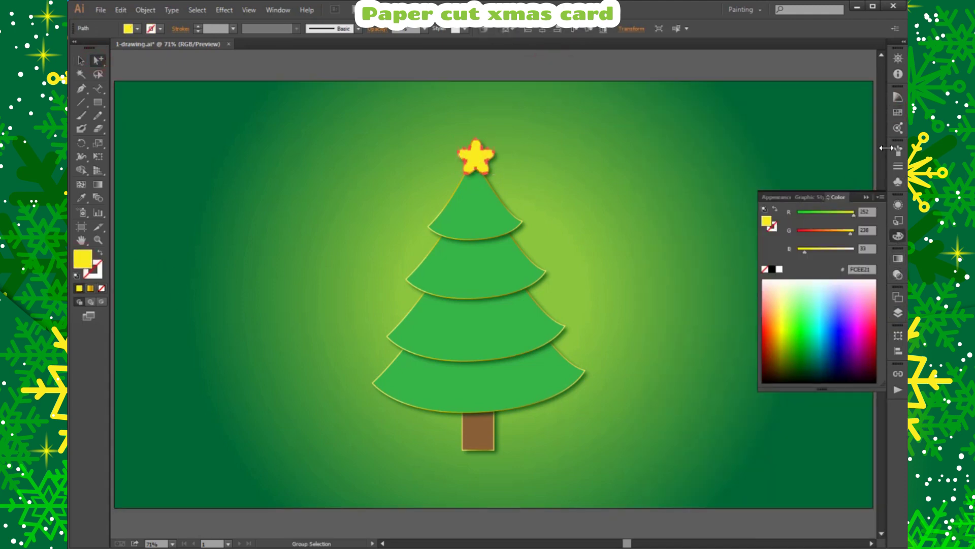
click(898, 111)
click(779, 355)
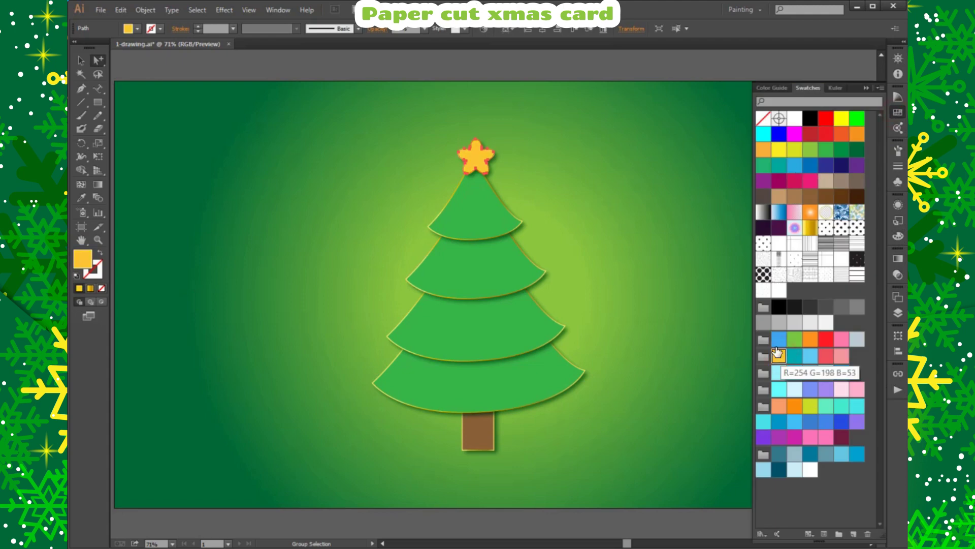
click(779, 152)
click(898, 97)
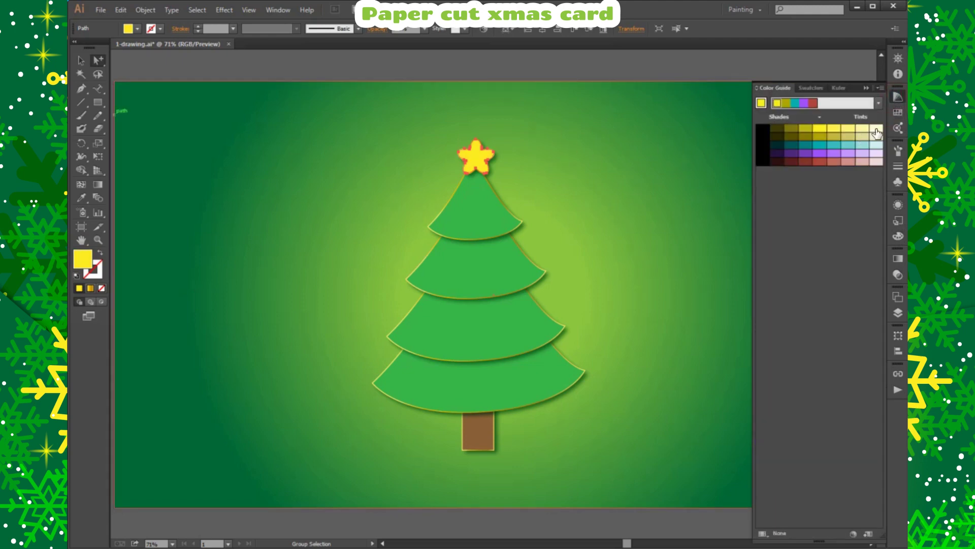
click(779, 270)
click(832, 146)
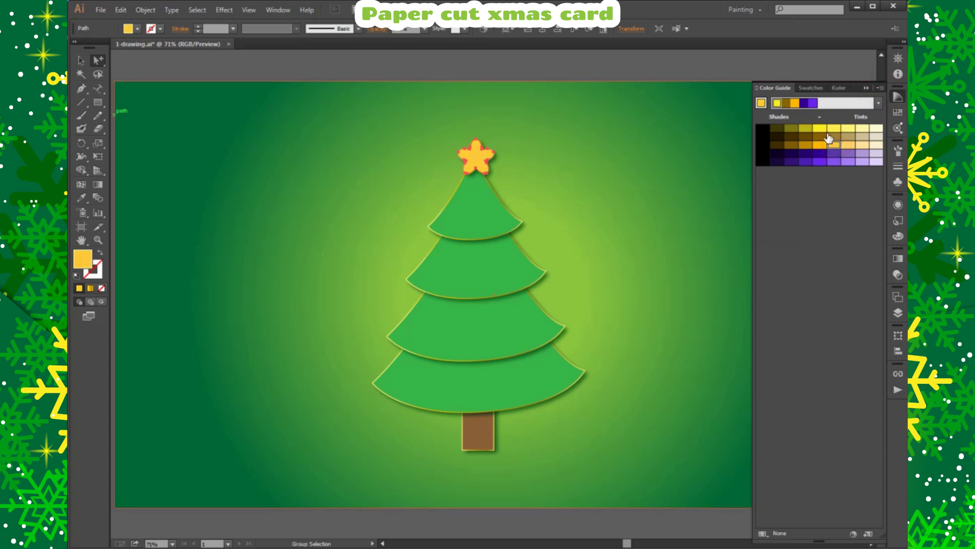
click(820, 129)
click(619, 70)
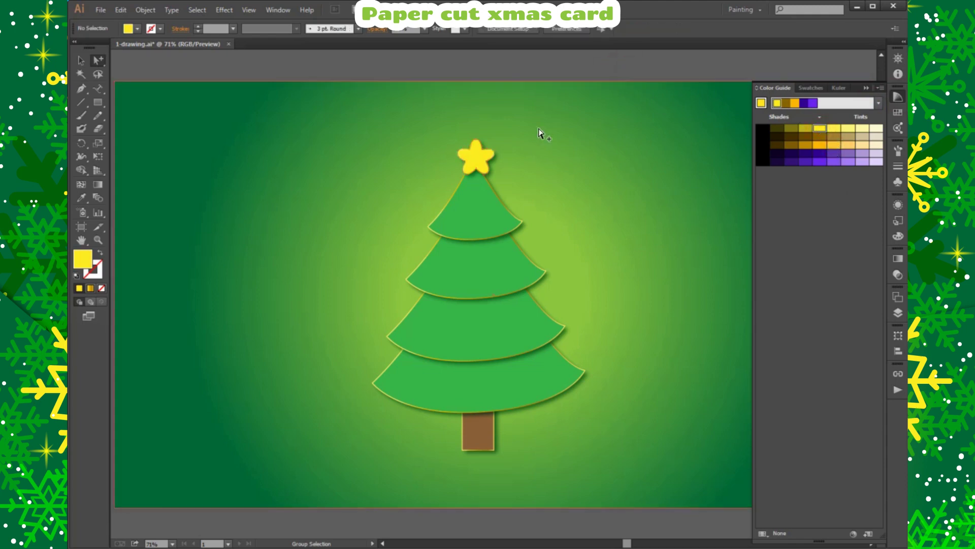
- Thicken the star's gold outline copy to a 3 pt stroke
click(497, 157)
click(233, 29)
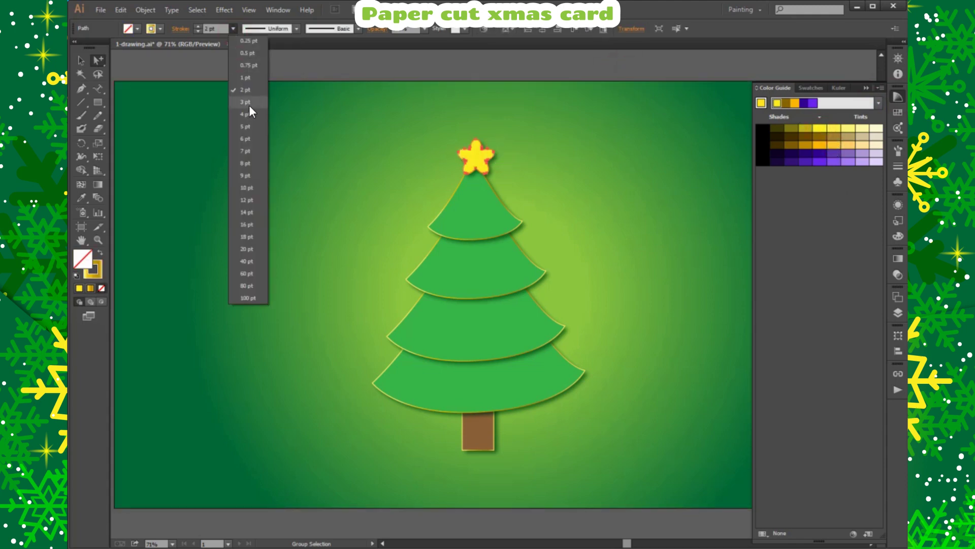
click(249, 105)
click(338, 62)
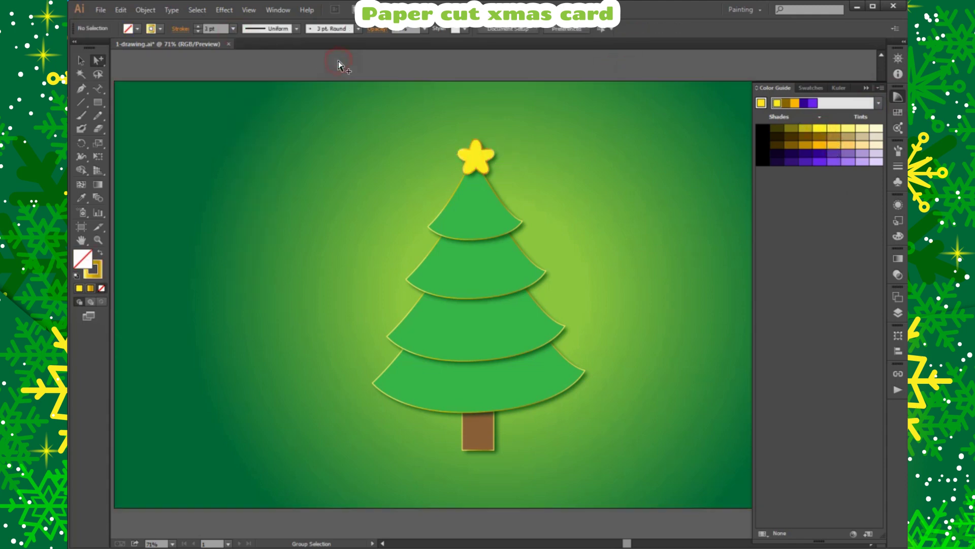
click(899, 99)
click(898, 313)
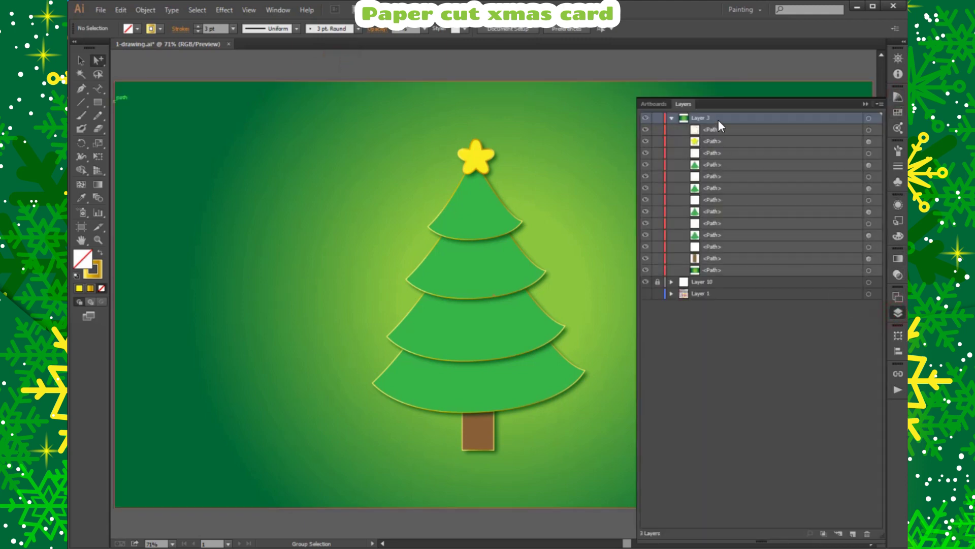
click(899, 313)
click(93, 270)
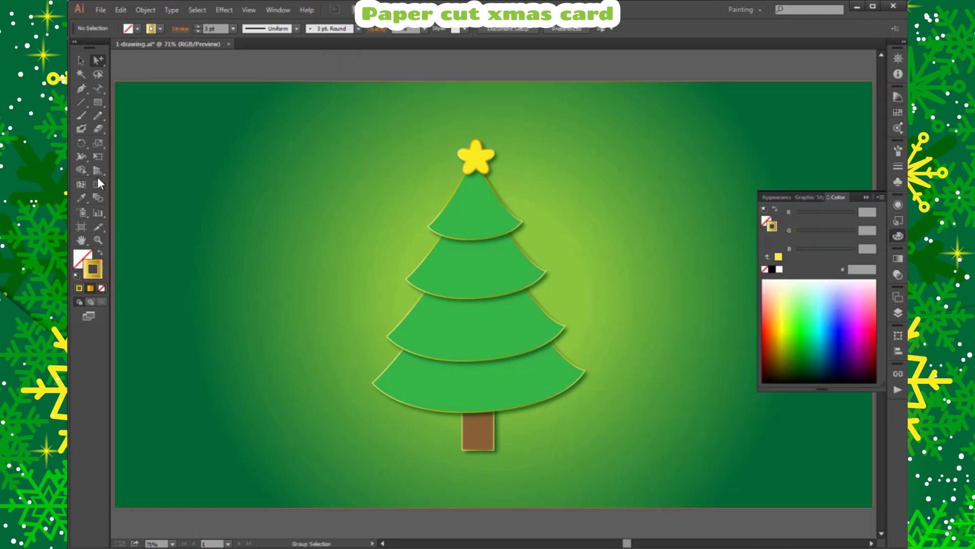
click(599, 126)
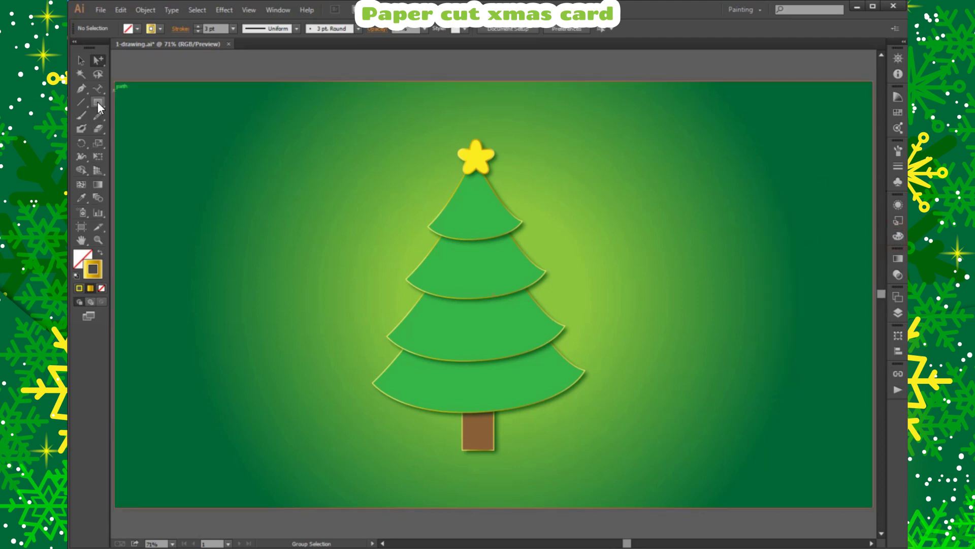
- Draw a small circle on the second tier and fill it with a radial gold gradient
drag(97, 101, 126, 128)
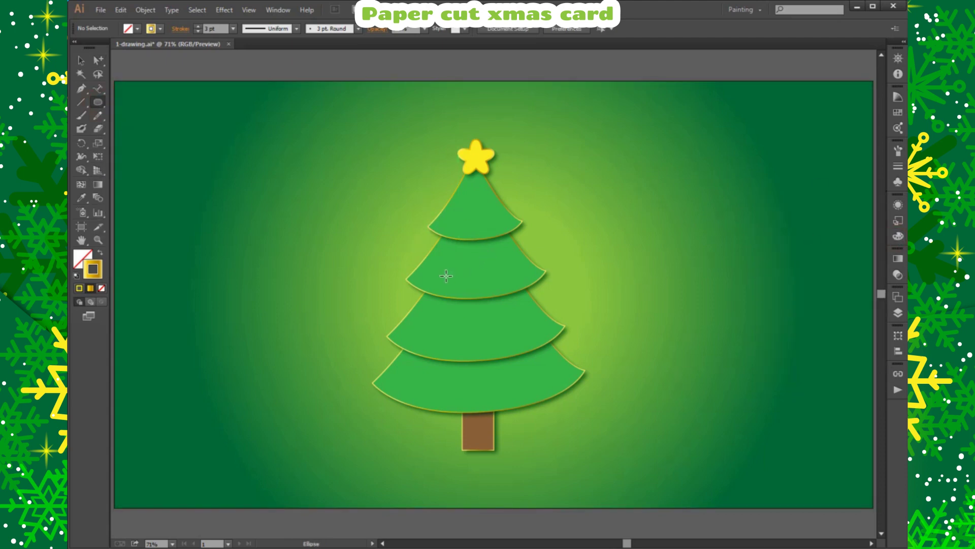
drag(437, 275, 450, 288)
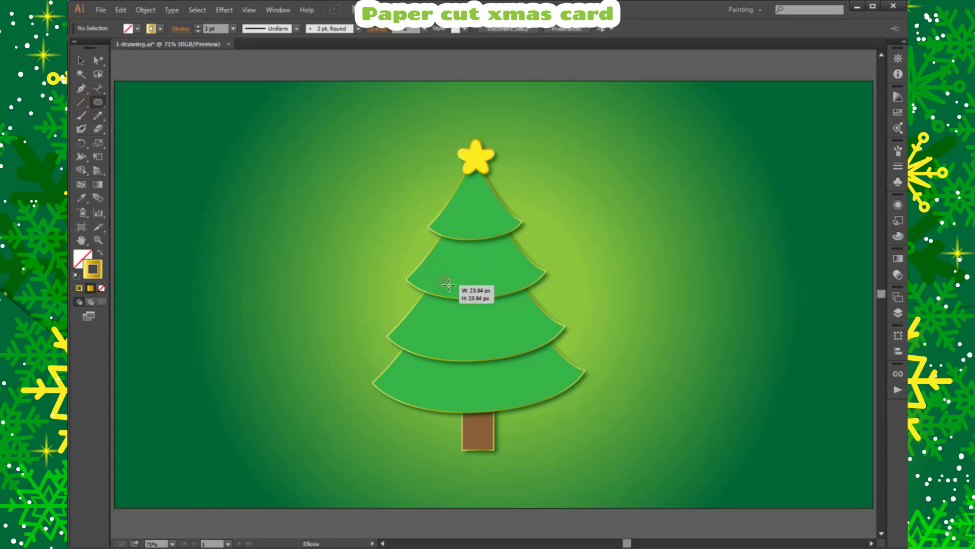
click(100, 254)
click(97, 60)
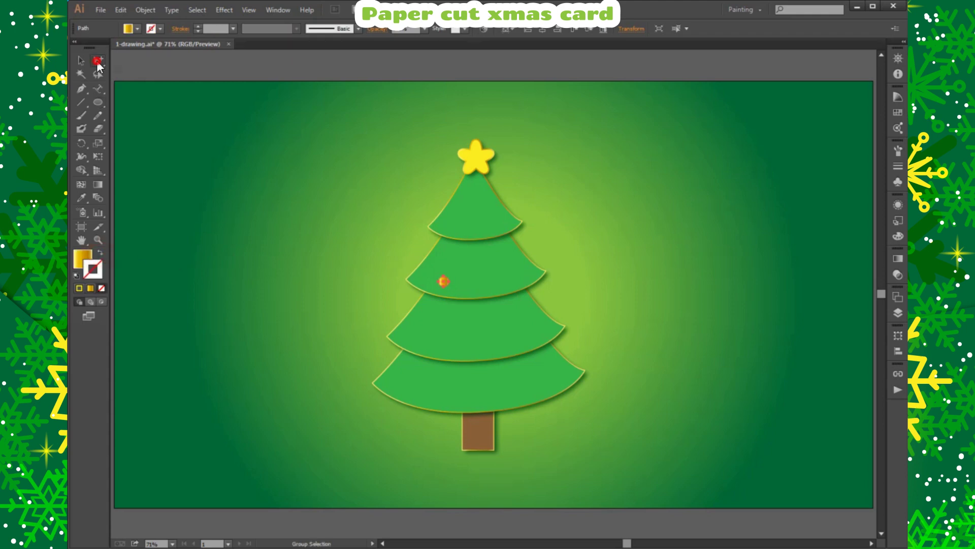
click(898, 258)
click(841, 262)
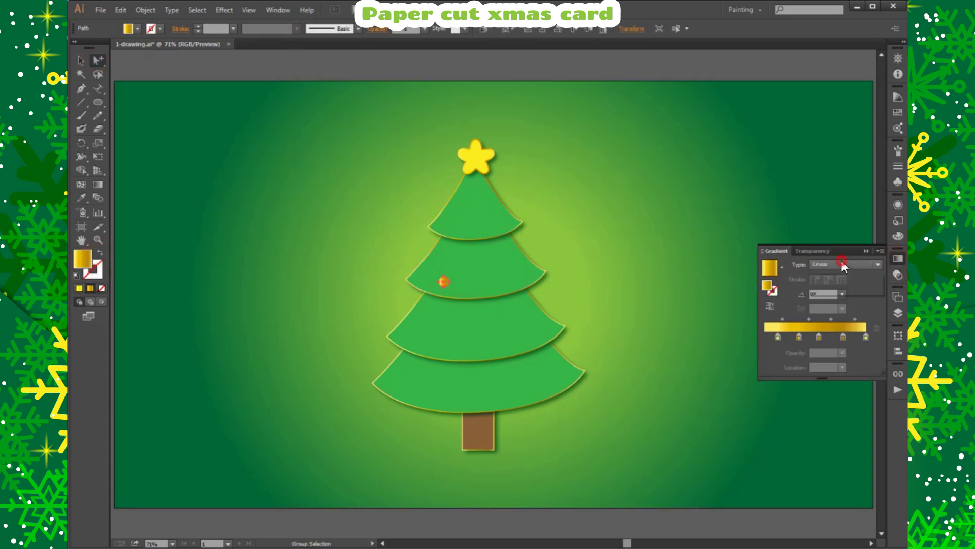
click(797, 65)
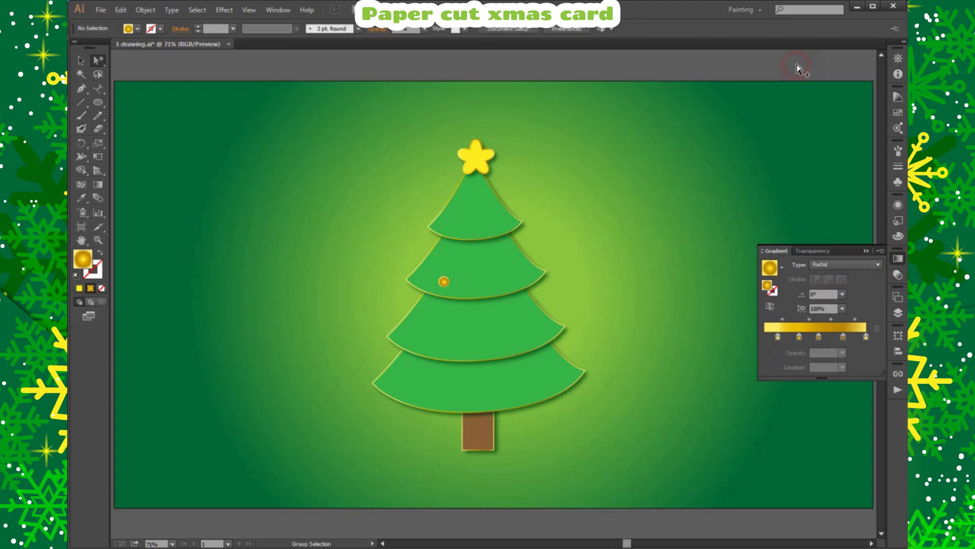
click(98, 240)
click(466, 280)
click(483, 297)
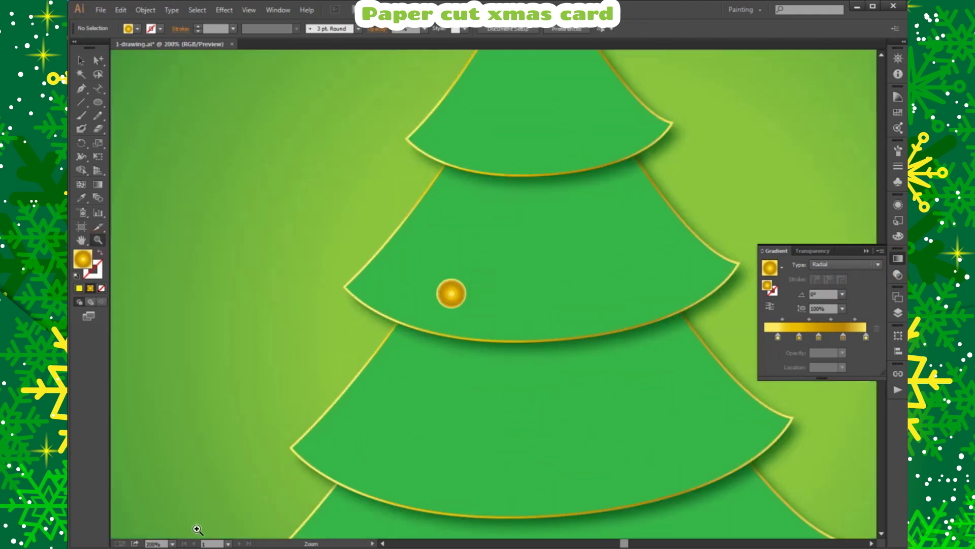
- At 100% zoom, Alt-drag copies of the gold ornament onto the top and second tiers
click(173, 543)
click(193, 406)
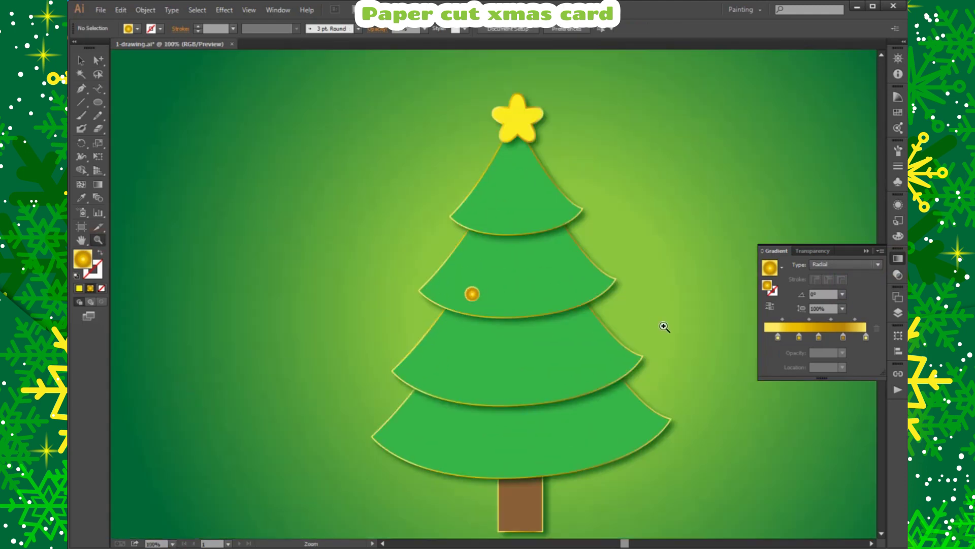
click(81, 60)
click(476, 291)
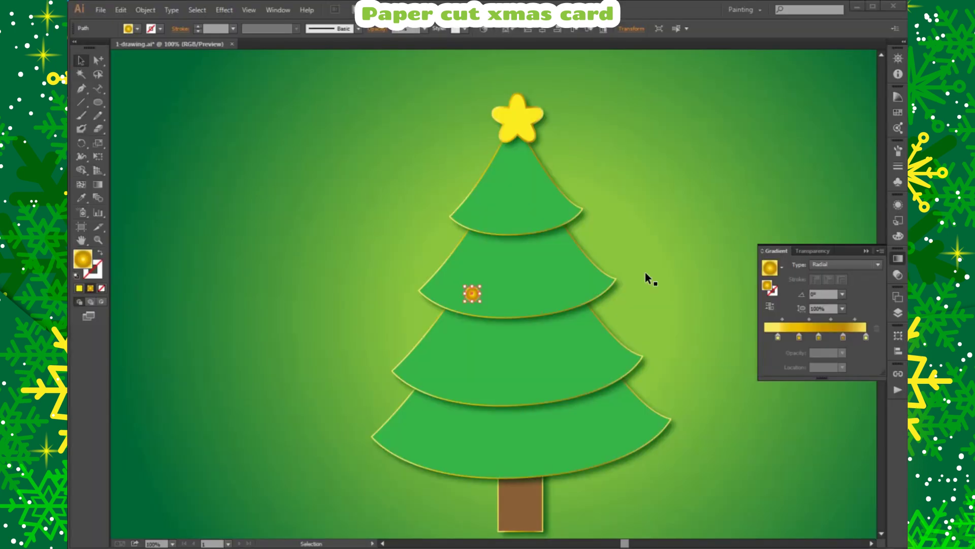
click(397, 455)
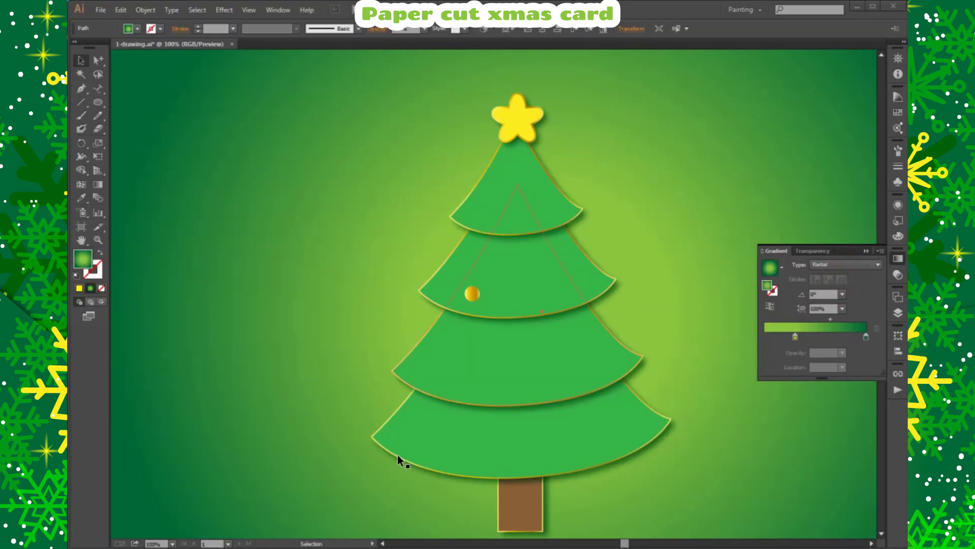
click(476, 293)
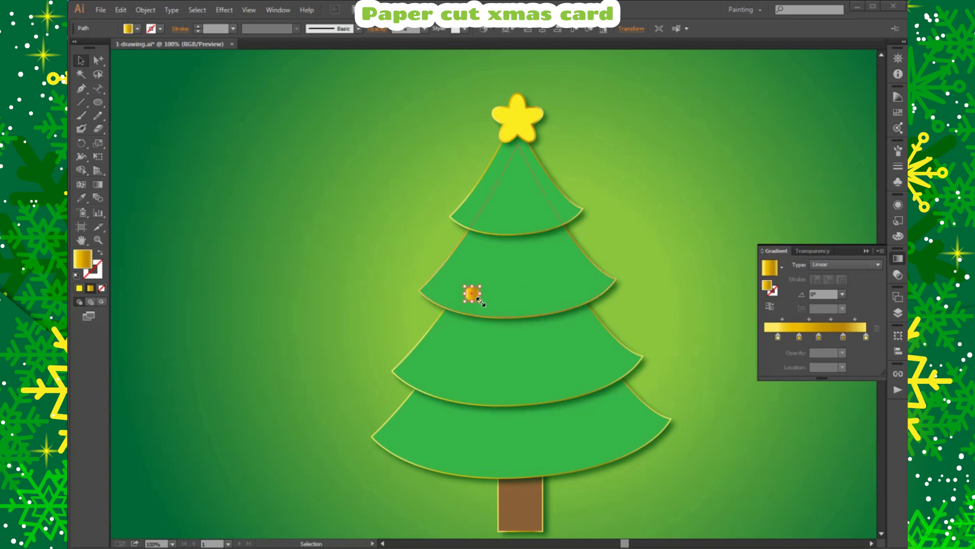
drag(485, 290, 499, 211)
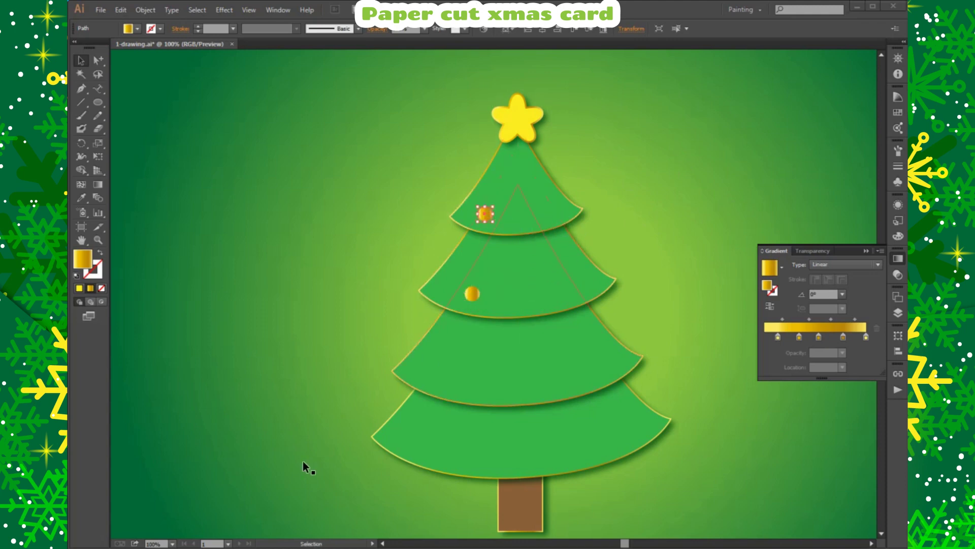
click(492, 205)
mouse_move(487, 212)
mouse_down()
mouse_move(551, 262)
mouse_move(525, 293)
mouse_up()
- Scatter more ornament copies across the lower tiers and adjust their positions
mouse_move(524, 293)
mouse_down()
mouse_move(458, 338)
mouse_move(430, 374)
mouse_move(498, 387)
mouse_move(581, 352)
mouse_move(557, 382)
mouse_move(418, 419)
mouse_move(457, 456)
mouse_move(623, 415)
mouse_up()
mouse_move(622, 415)
mouse_down()
mouse_move(559, 452)
mouse_move(530, 454)
mouse_up()
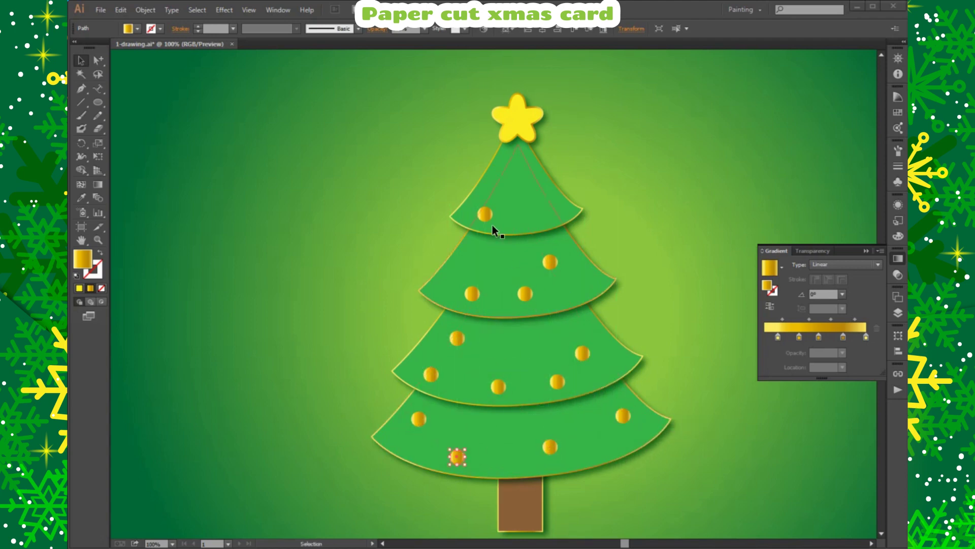
drag(457, 338, 521, 353)
drag(583, 352, 582, 346)
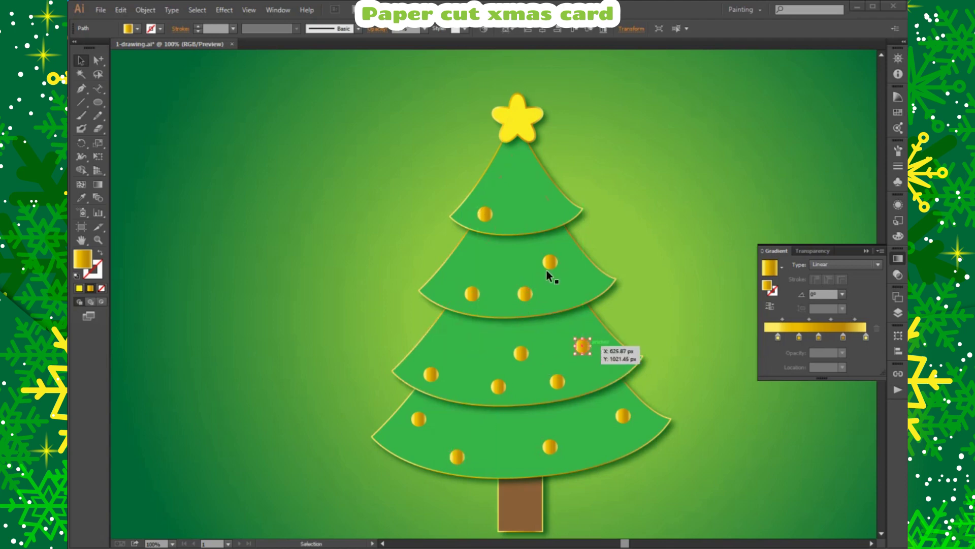
mouse_move(548, 272)
mouse_down()
mouse_move(561, 290)
mouse_move(517, 278)
mouse_move(555, 216)
mouse_move(523, 185)
mouse_move(542, 209)
mouse_up()
click(623, 198)
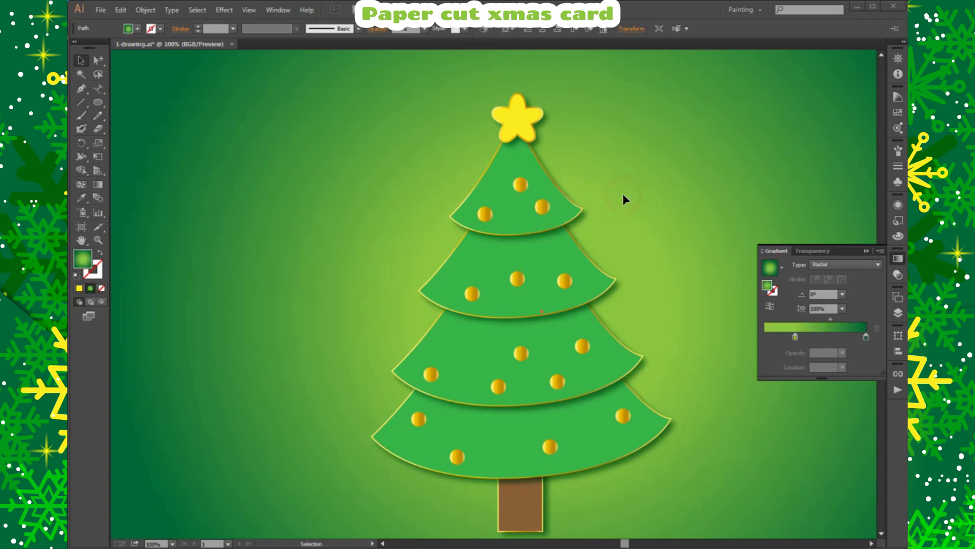
scroll(622, 199, down, 1)
drag(498, 359, 490, 360)
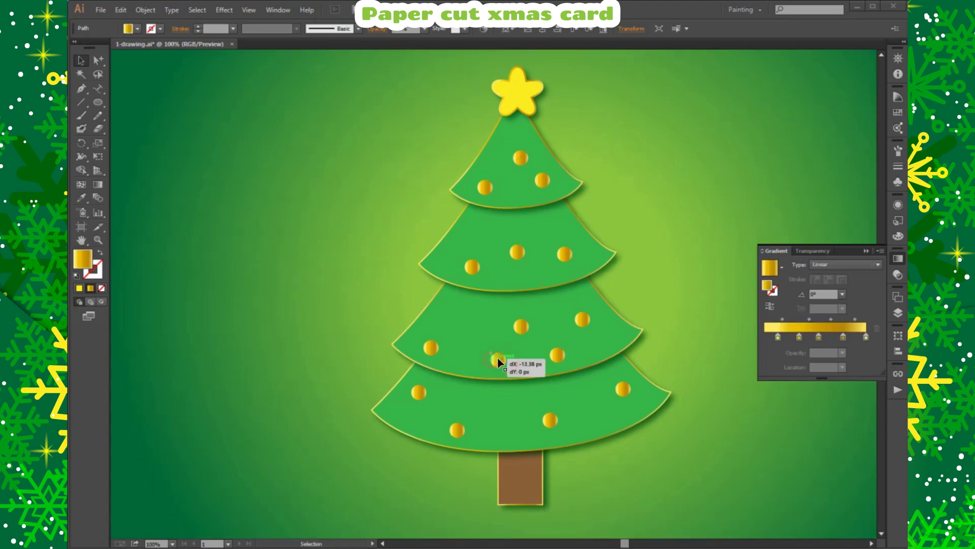
- Shift-select all the gold ornaments across every tier of the tree
click(485, 188)
shift+click(518, 160)
shift+click(542, 179)
shift+click(471, 266)
shift+click(523, 249)
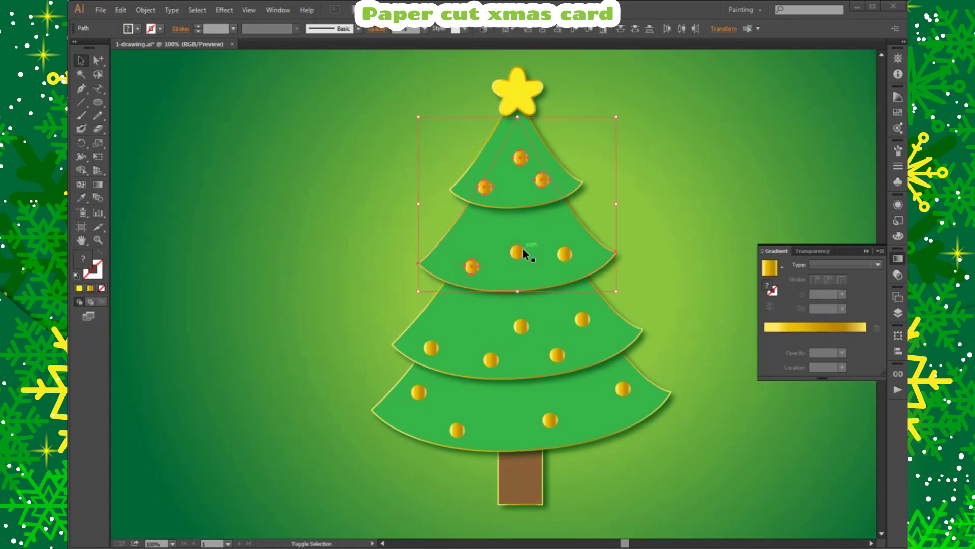
shift+click(564, 254)
shift+click(476, 237)
shift+click(583, 319)
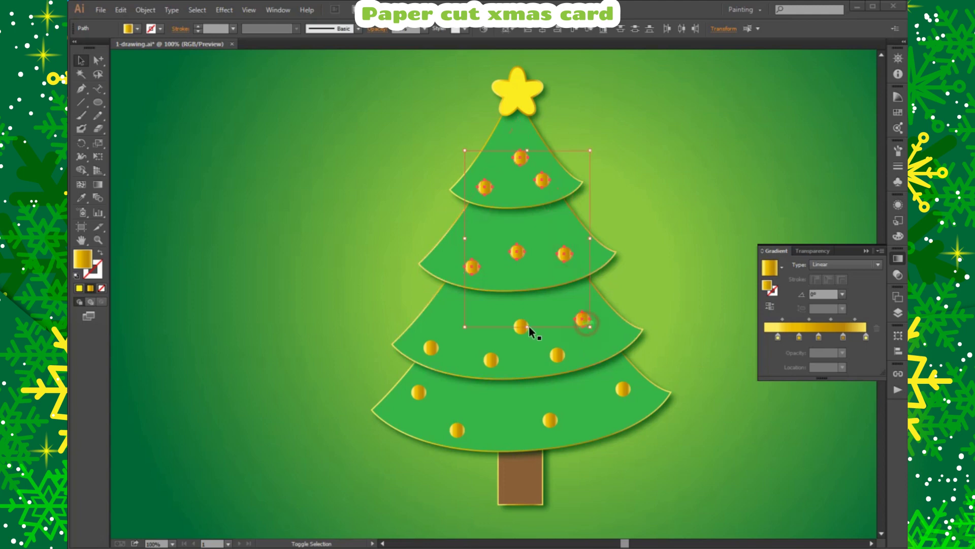
shift+click(431, 346)
shift+click(491, 359)
shift+click(557, 354)
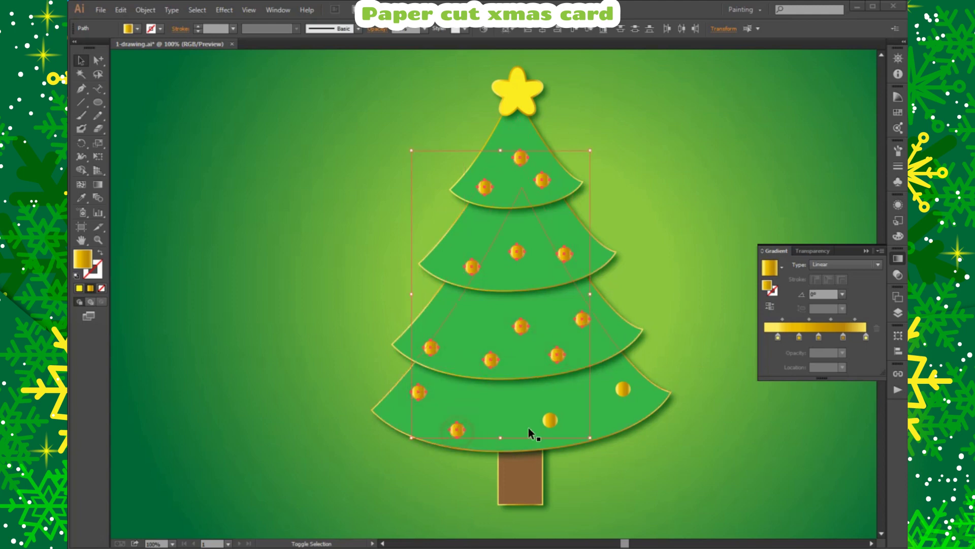
shift+click(623, 388)
- Give the selected ornaments a Stylize drop shadow with Preview on
click(172, 544)
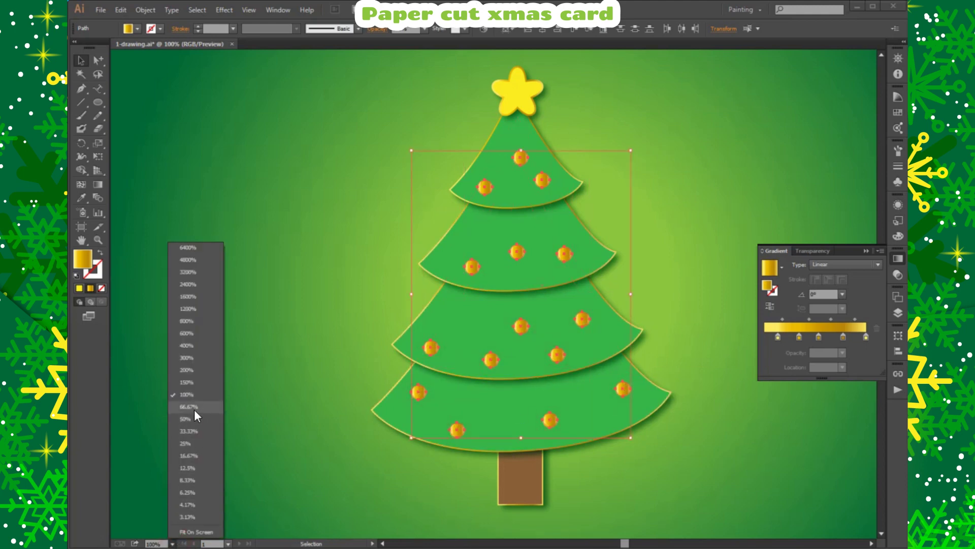
click(195, 411)
key(z)
click(553, 333)
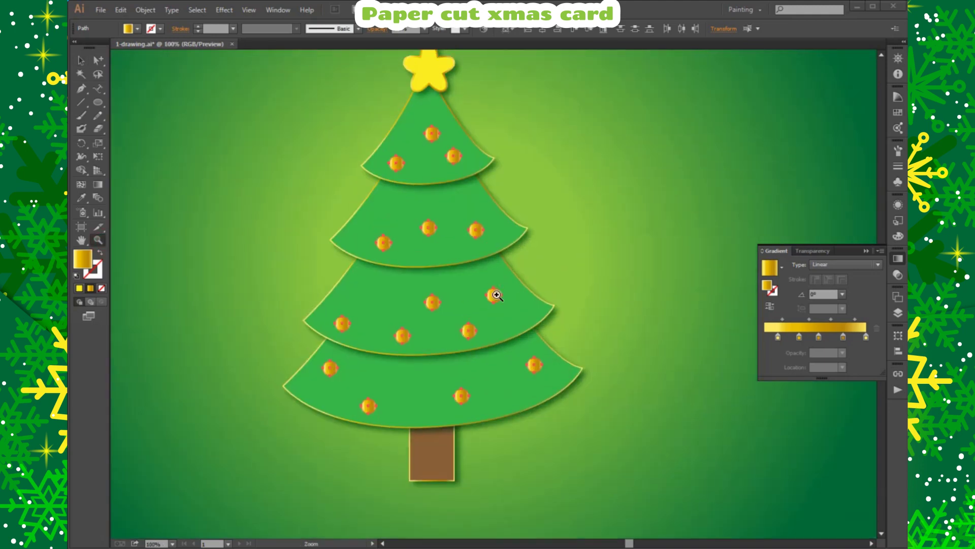
click(145, 10)
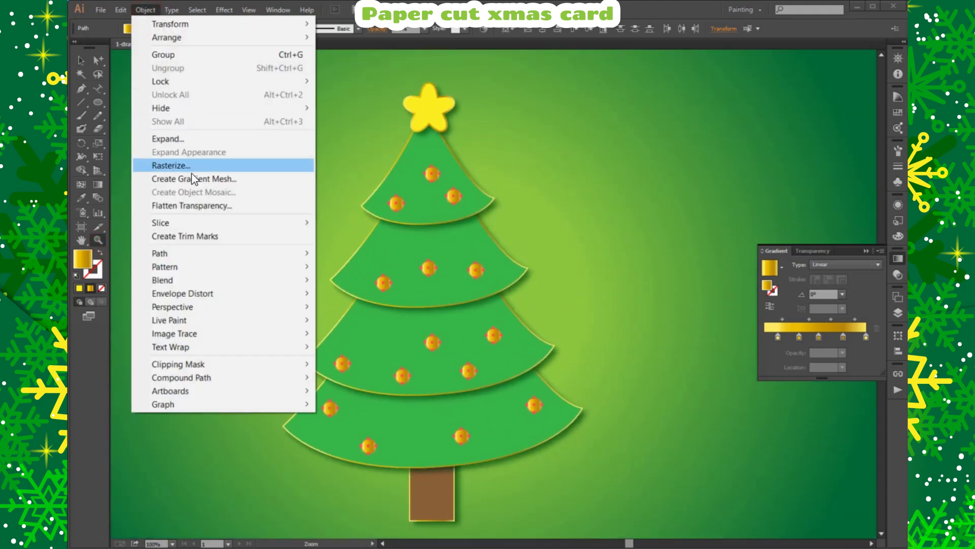
click(145, 9)
click(224, 10)
mouse_move(244, 188)
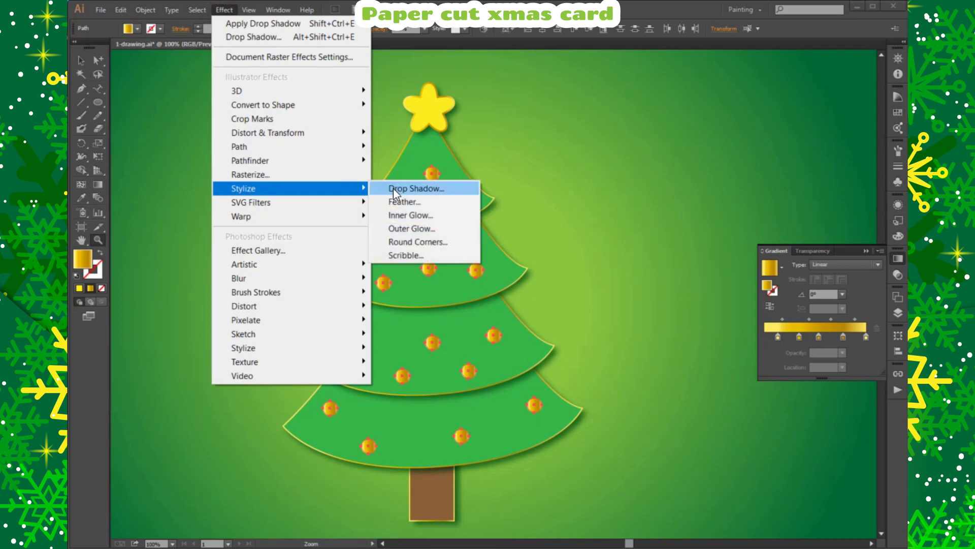
click(393, 187)
click(208, 319)
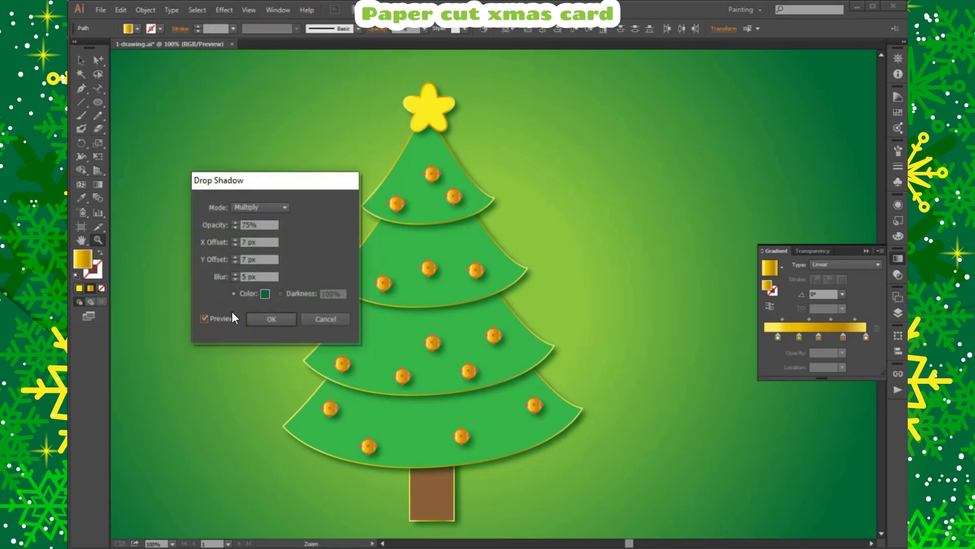
click(261, 322)
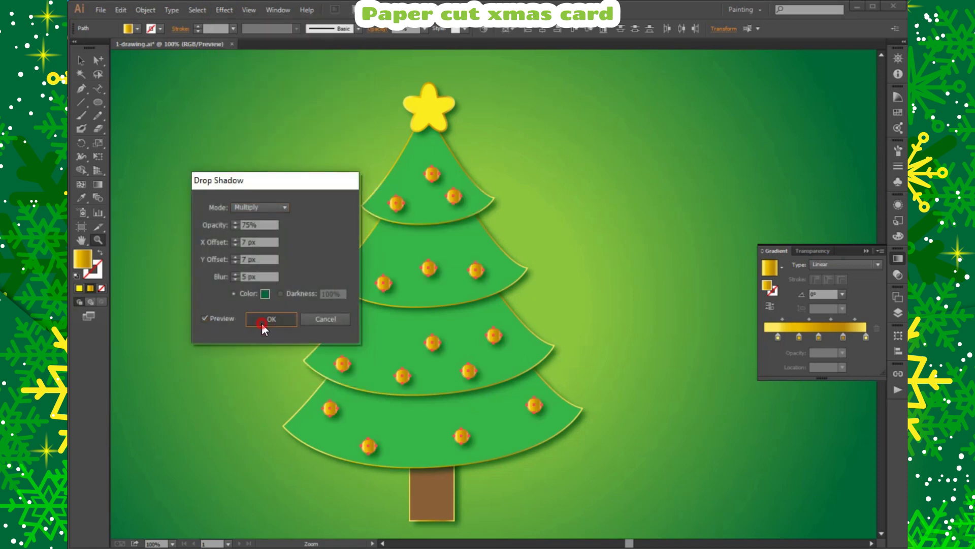
- Group the selected ornaments together
click(80, 61)
click(145, 10)
click(159, 56)
- Fit the whole card on screen and close the Gradient panel
click(496, 263)
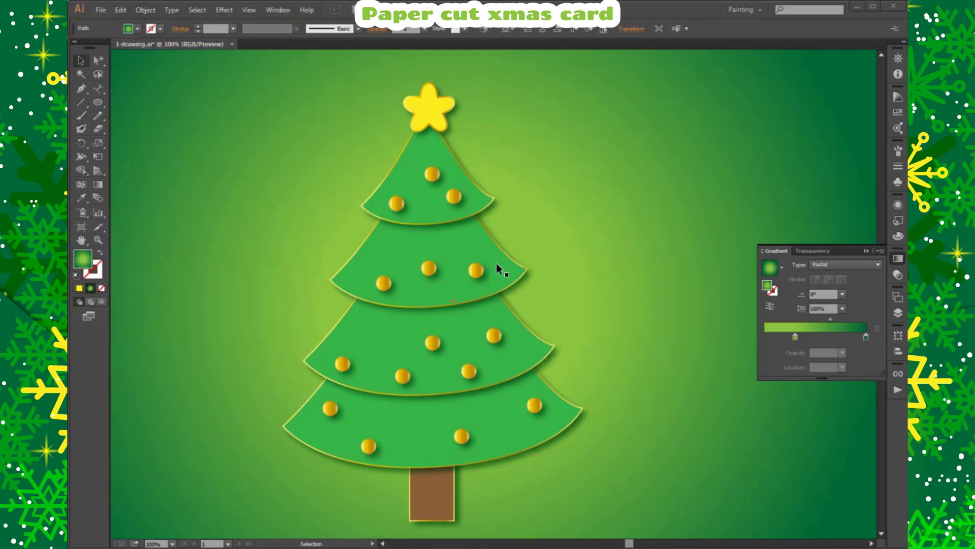
click(173, 543)
click(523, 68)
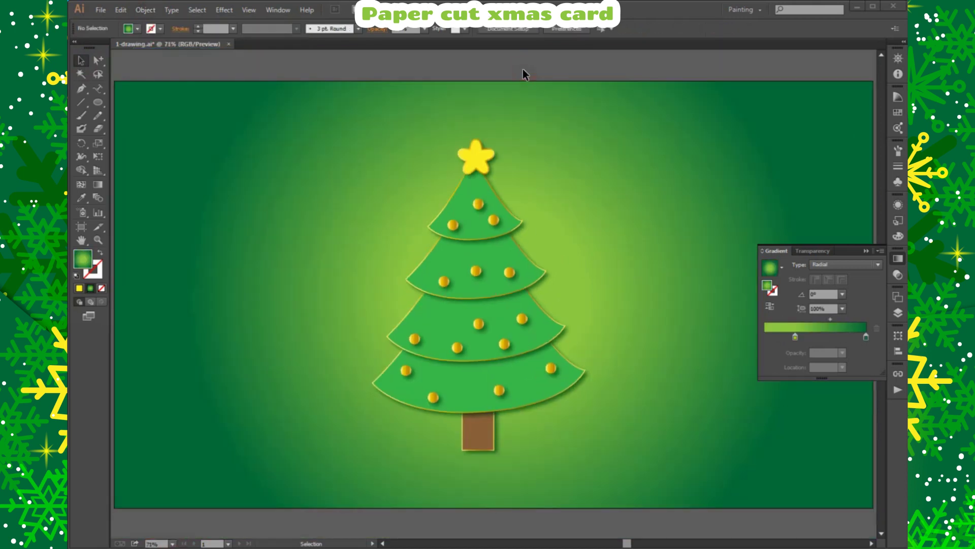
click(601, 69)
click(898, 258)
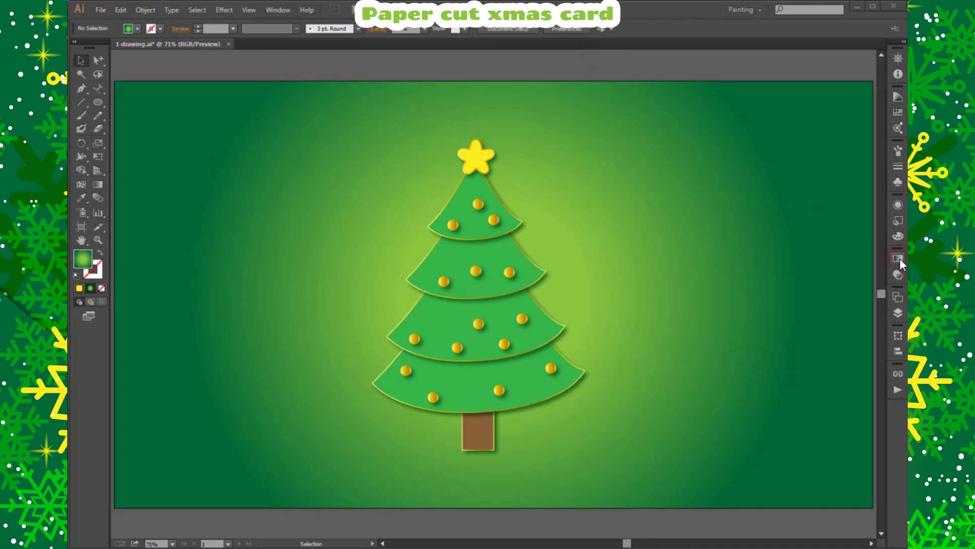
- Move the whole tree about 31 px higher, deselect it, and save the file
click(412, 59)
click(481, 446)
drag(479, 451, 481, 431)
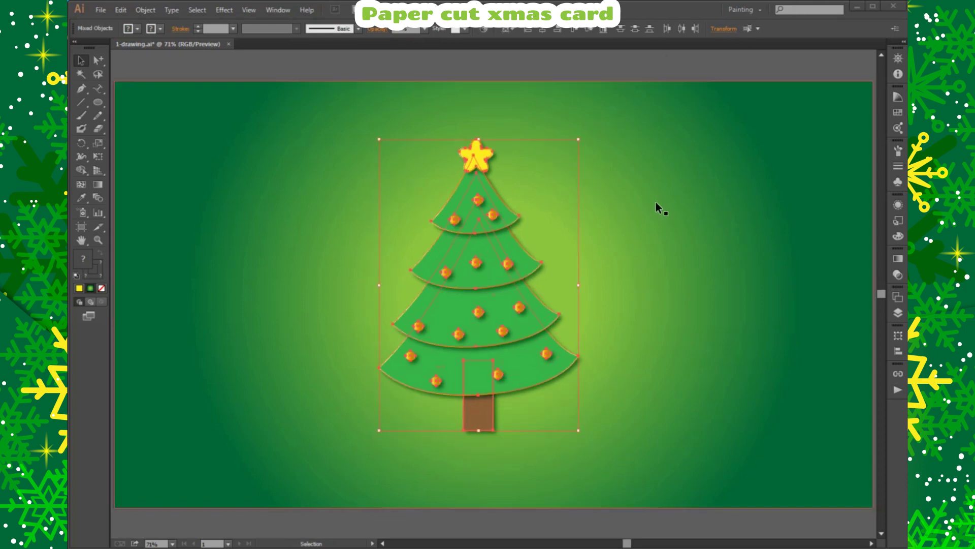
drag(481, 256, 482, 241)
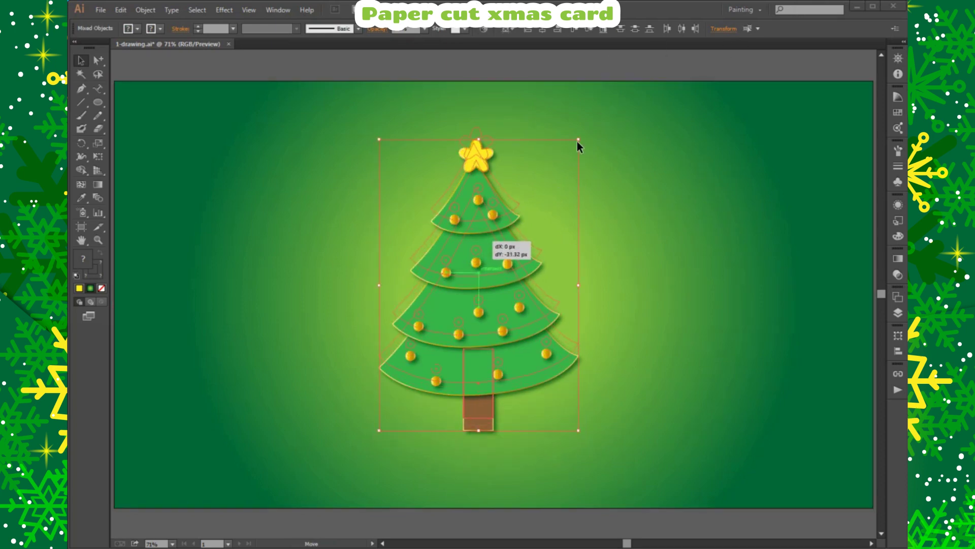
click(619, 62)
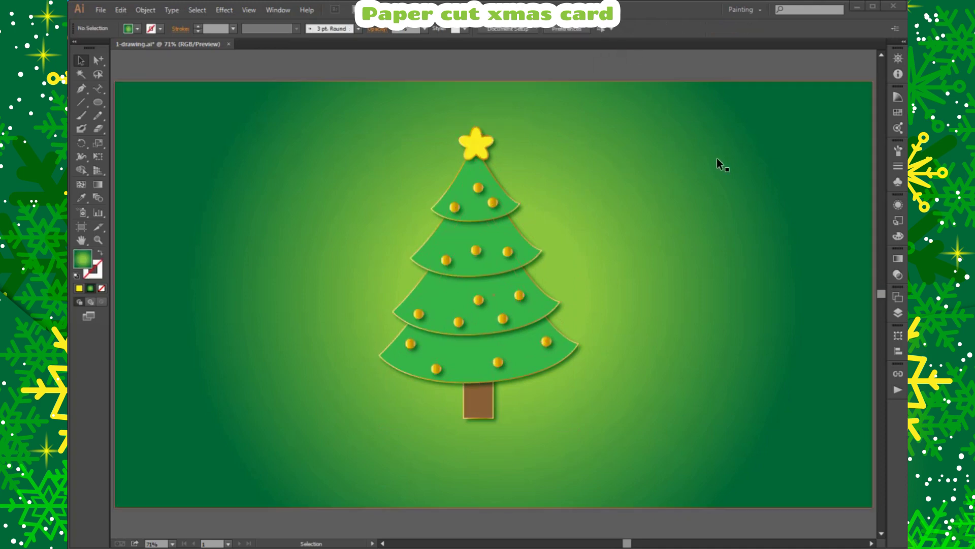
key(ctrl+s)
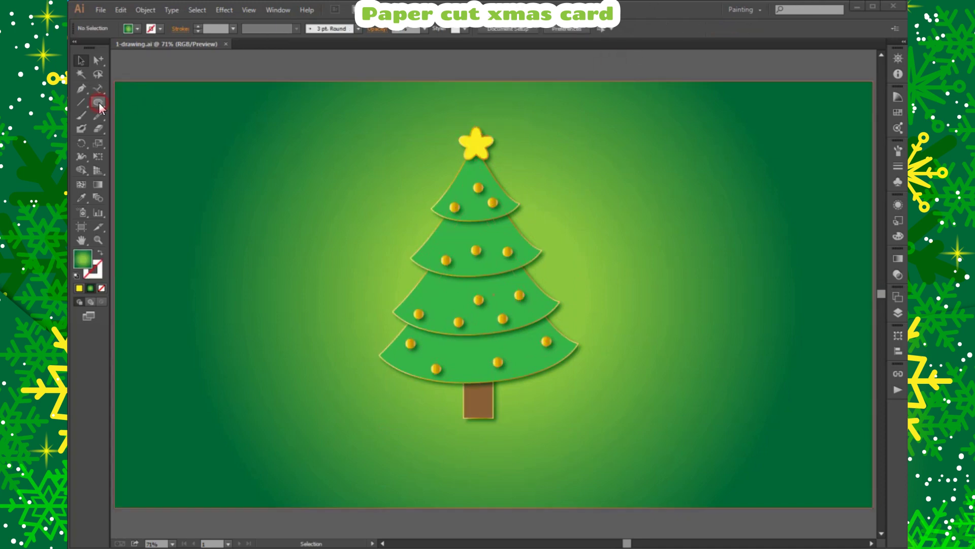
- Draw a thin yellow ellipse right of the tree and give it a gradient fill
drag(100, 107, 129, 127)
click(898, 97)
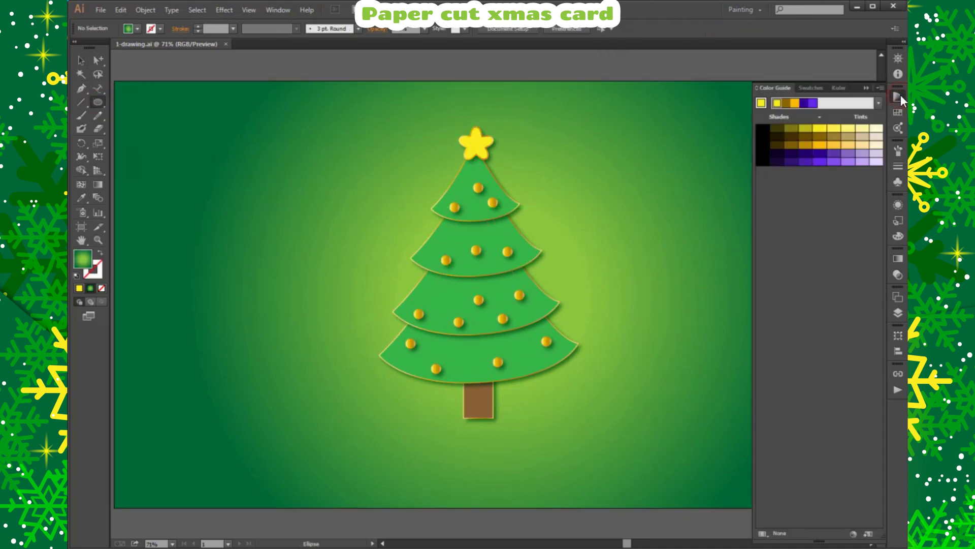
click(823, 133)
drag(660, 265, 704, 270)
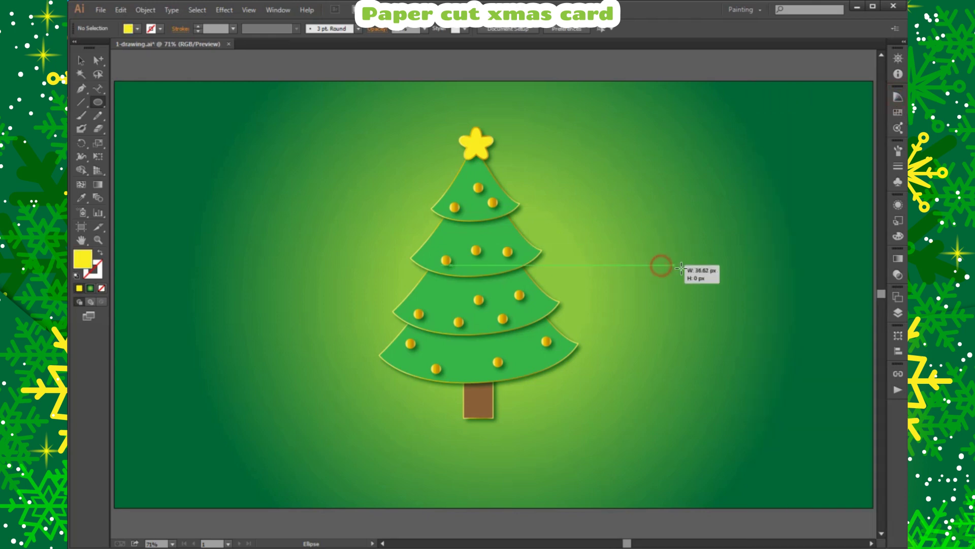
click(898, 258)
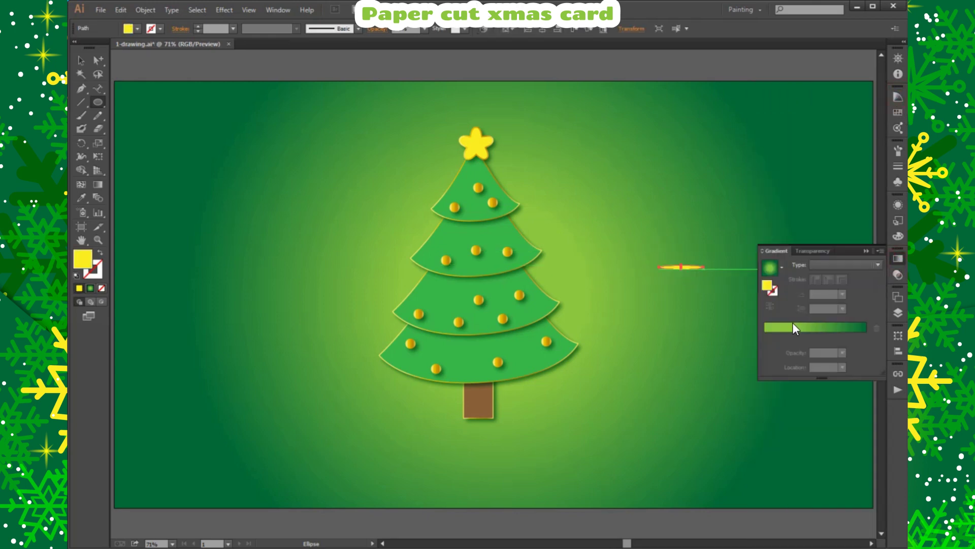
click(770, 268)
- Set the gradient from yellow to transparent, reversed so yellow sits at the centre
key(z)
click(633, 262)
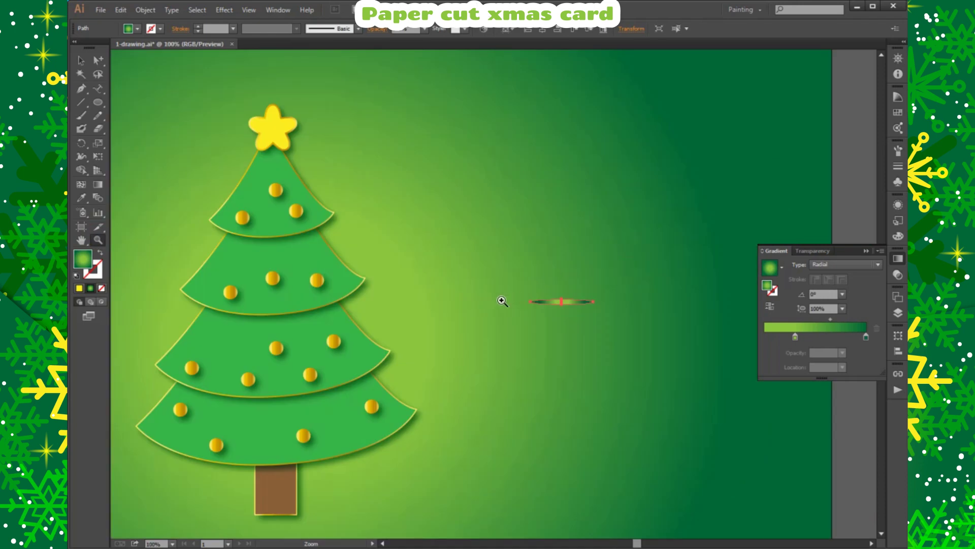
click(81, 59)
double_click(796, 335)
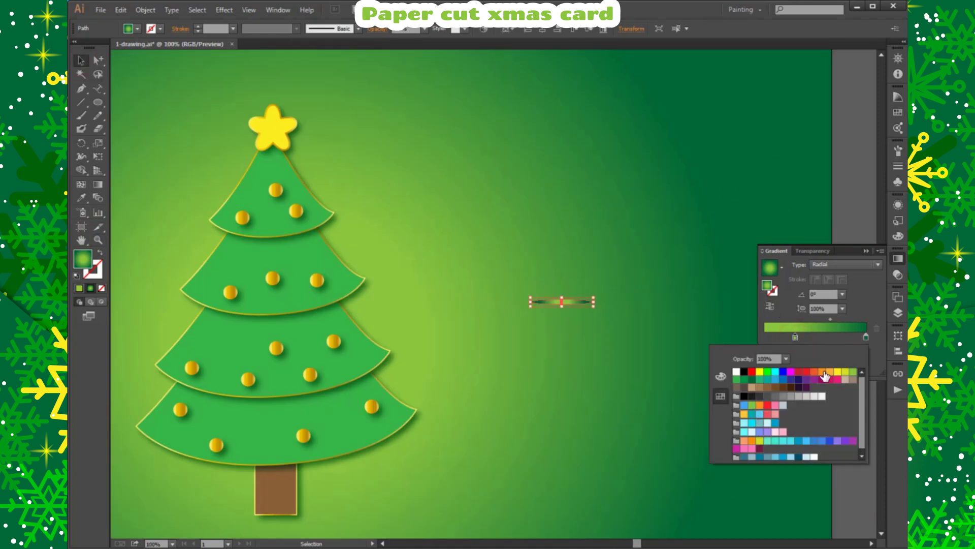
click(838, 372)
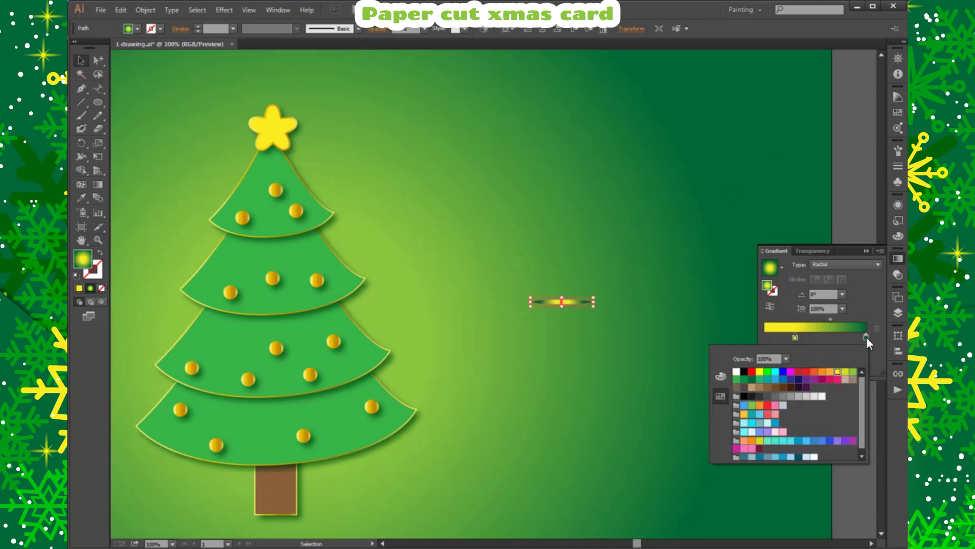
click(759, 372)
drag(795, 336, 765, 337)
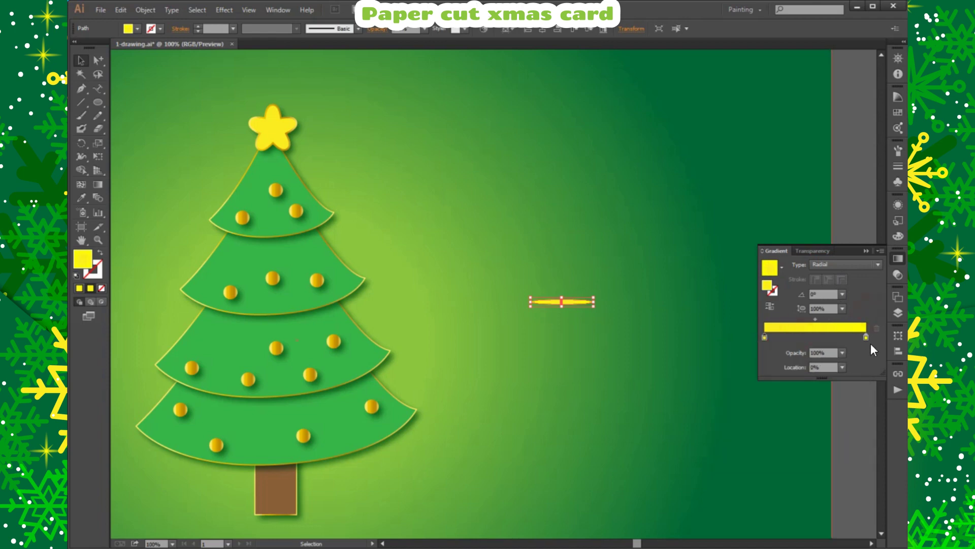
click(842, 353)
click(770, 305)
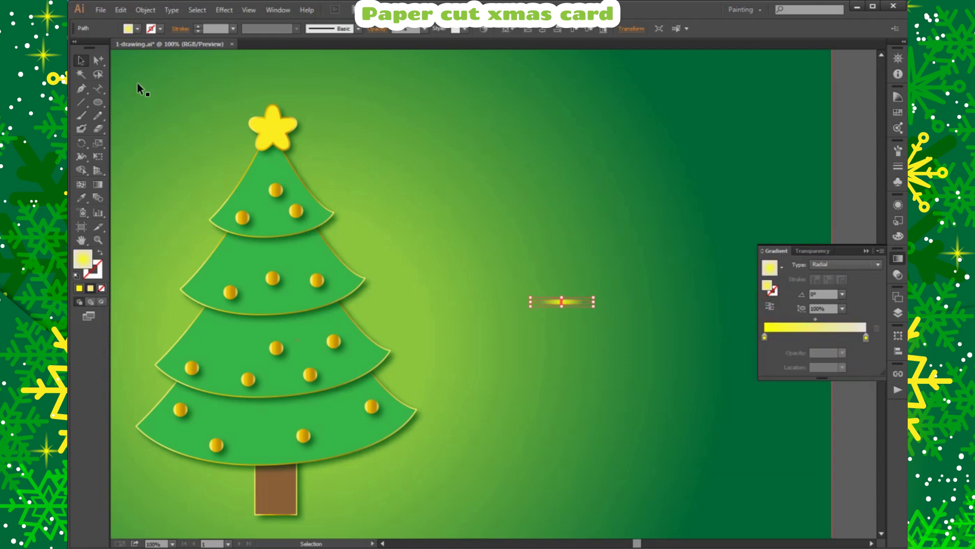
- Zoom to 200% and flatten the radial gradient to a 10% aspect ratio
click(598, 305)
click(569, 301)
click(98, 240)
click(565, 298)
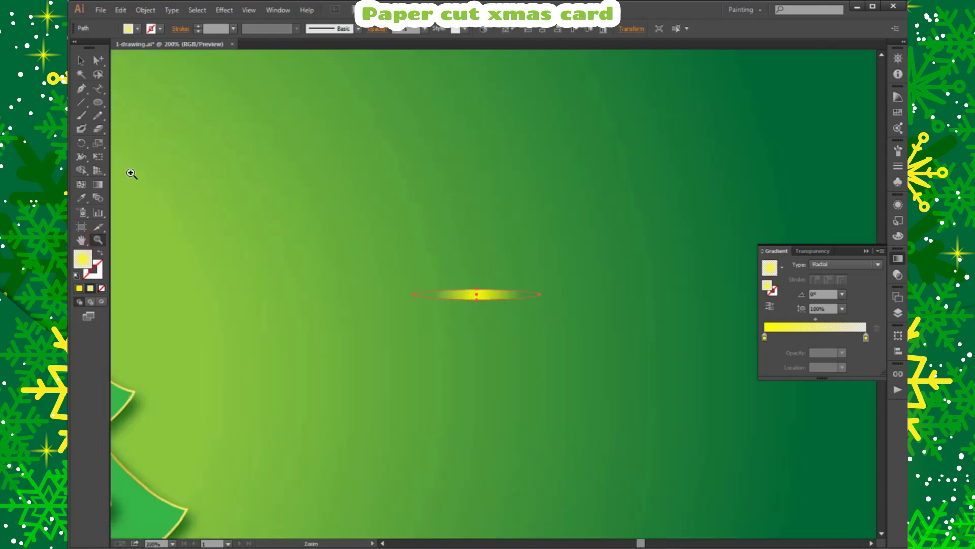
click(98, 185)
drag(475, 251, 483, 294)
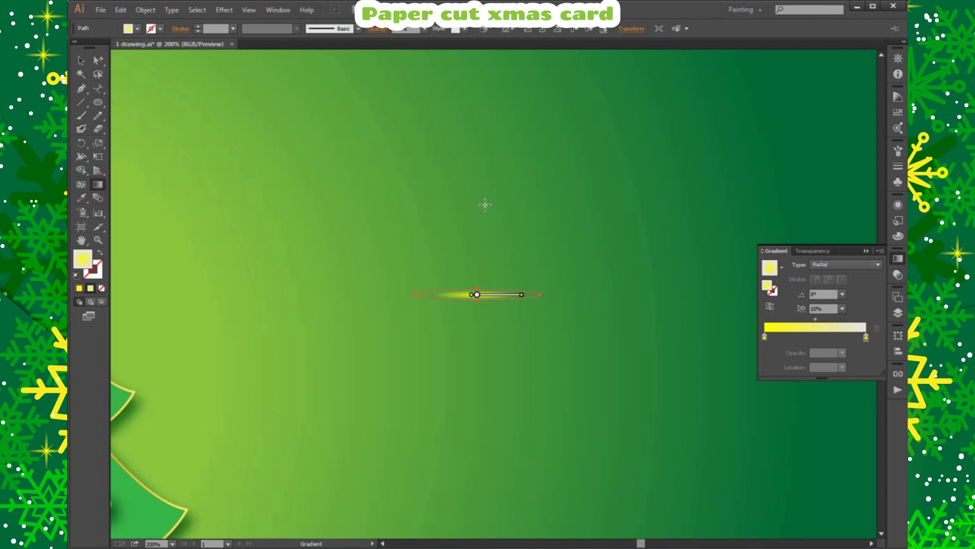
- Add a vertical rotated copy of the glowing ellipse and group the two into a cross sparkle
click(80, 60)
right_click(482, 292)
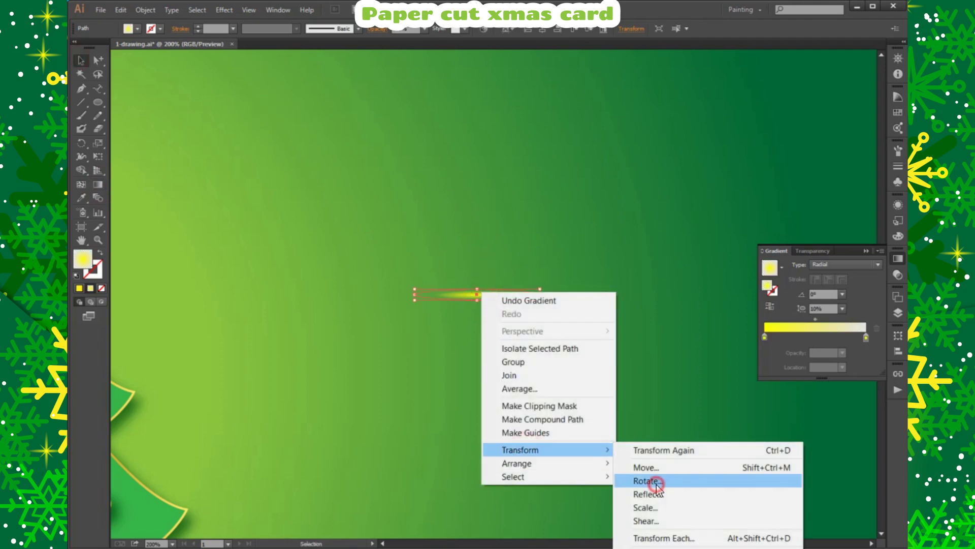
click(646, 481)
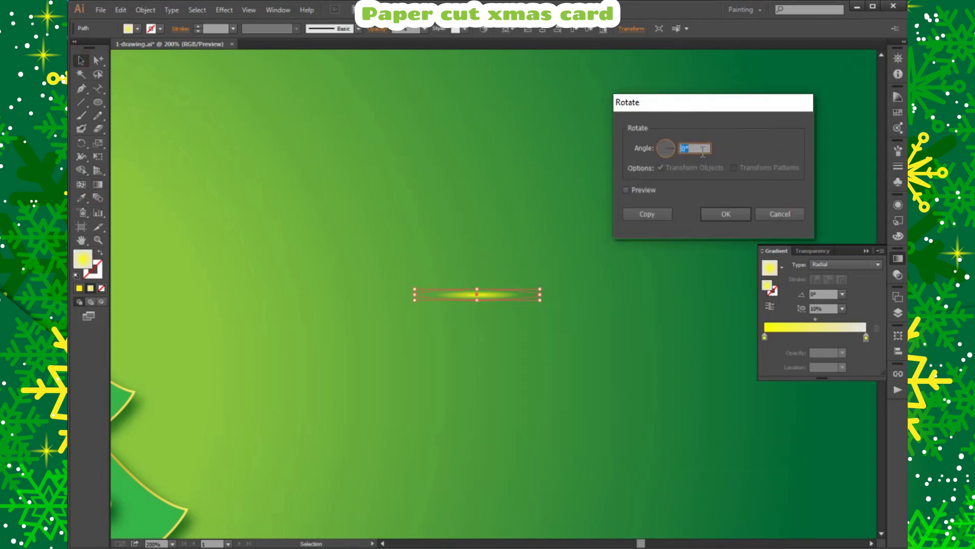
click(648, 189)
click(647, 213)
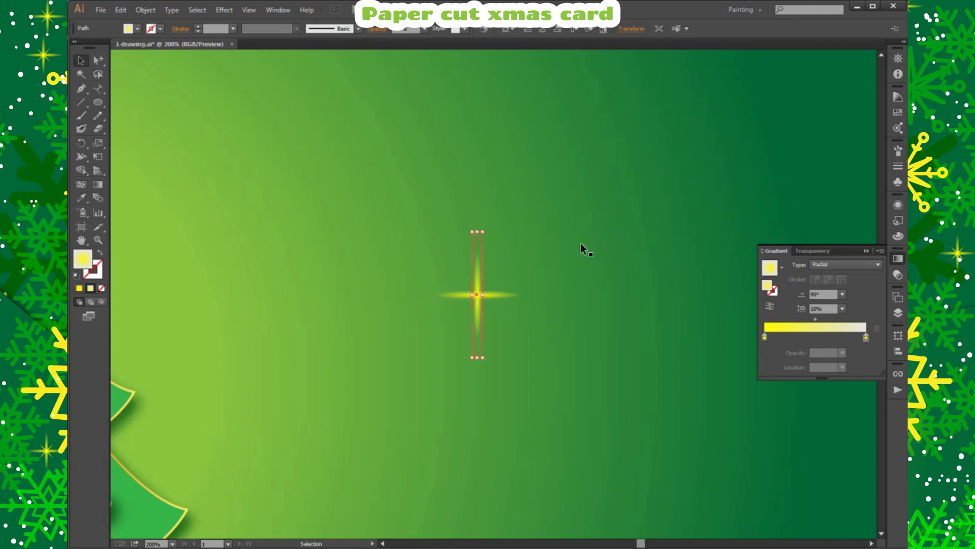
right_click(506, 295)
click(528, 348)
- Paste the cross in front, rotate a 45° copy, and place a cross copy to the right
click(121, 9)
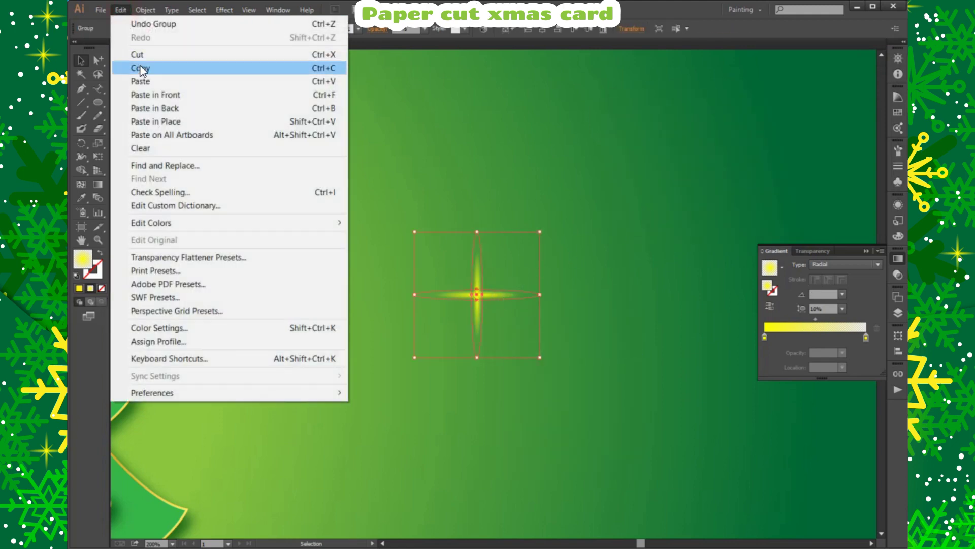
click(140, 70)
click(121, 10)
click(156, 94)
right_click(516, 298)
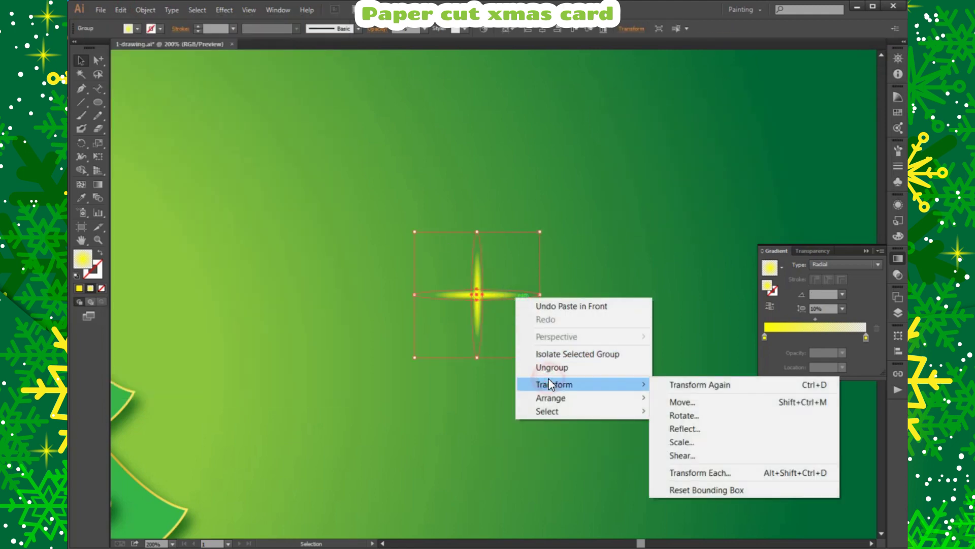
click(671, 415)
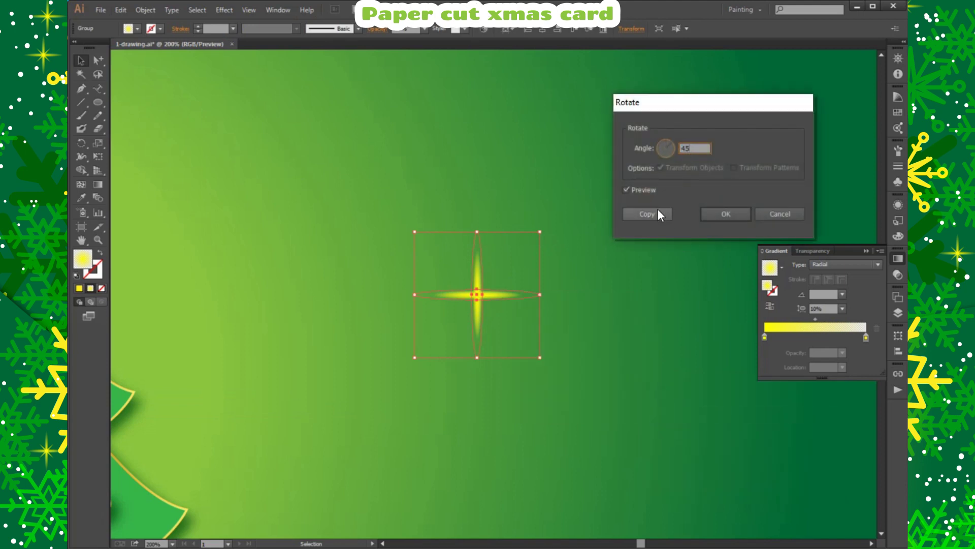
click(659, 210)
drag(501, 288, 608, 275)
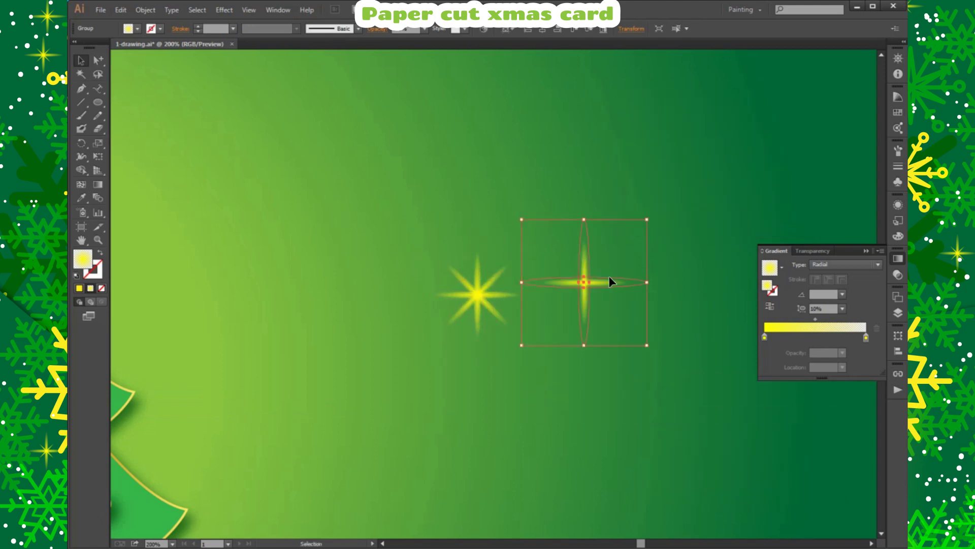
- Draw a small radial-gradient circle at the four-point sparkle's centre and enlarge it
click(592, 284)
click(101, 101)
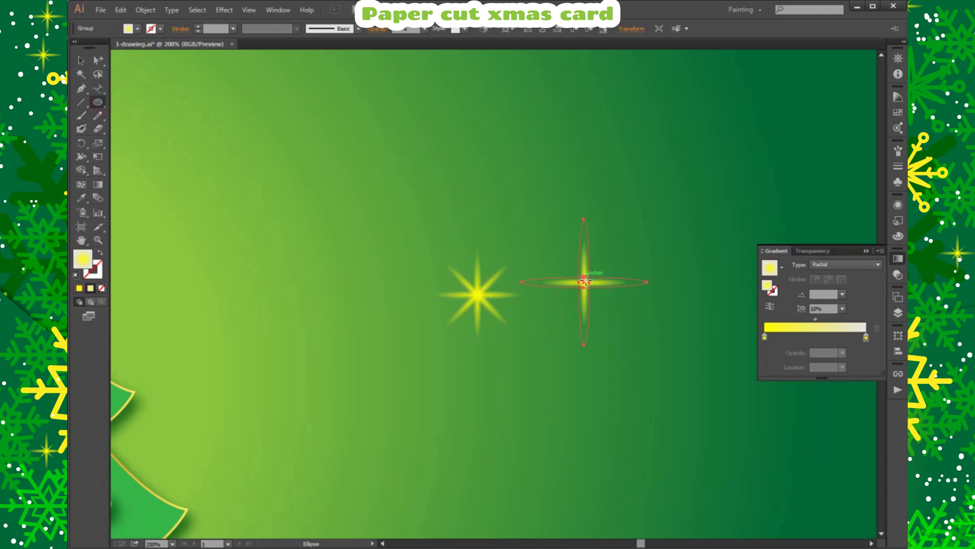
drag(583, 282, 595, 294)
click(831, 266)
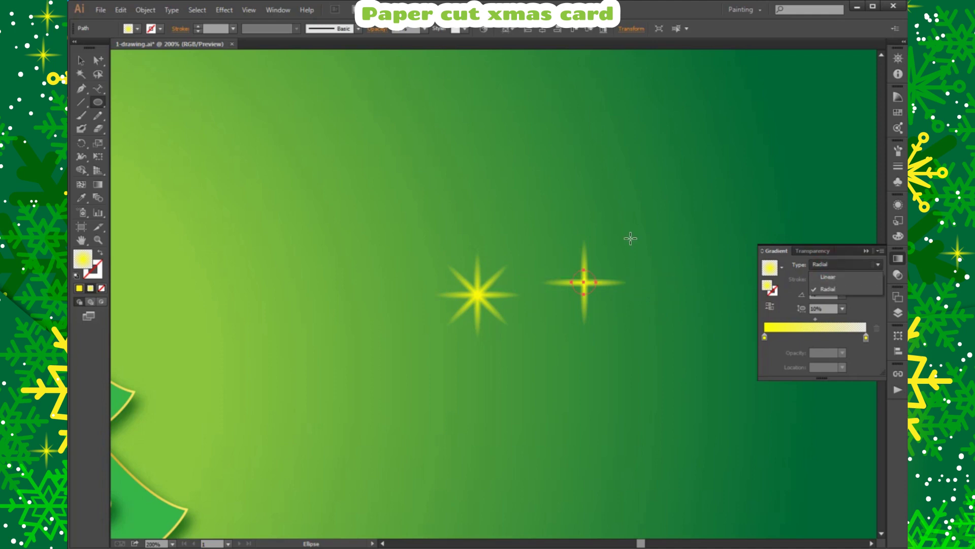
click(819, 321)
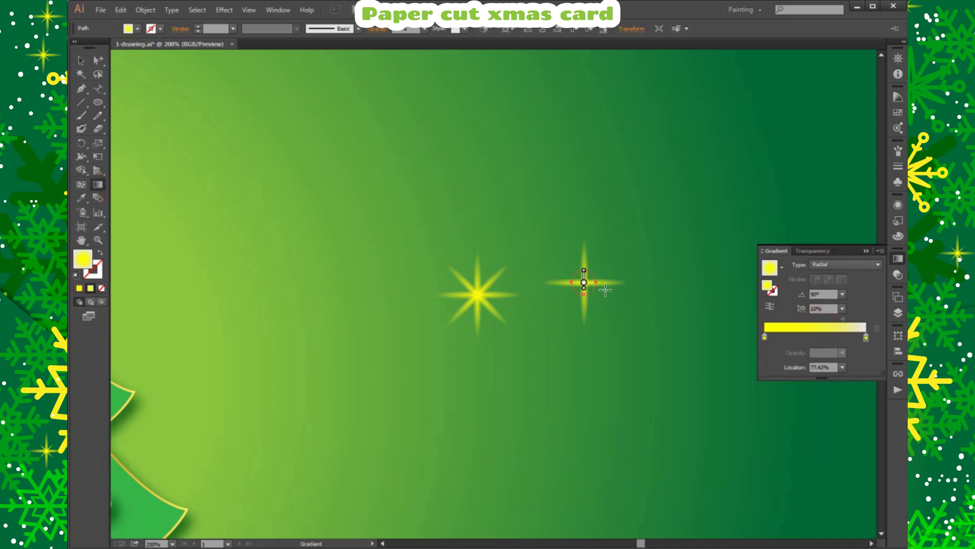
key(v)
click(585, 288)
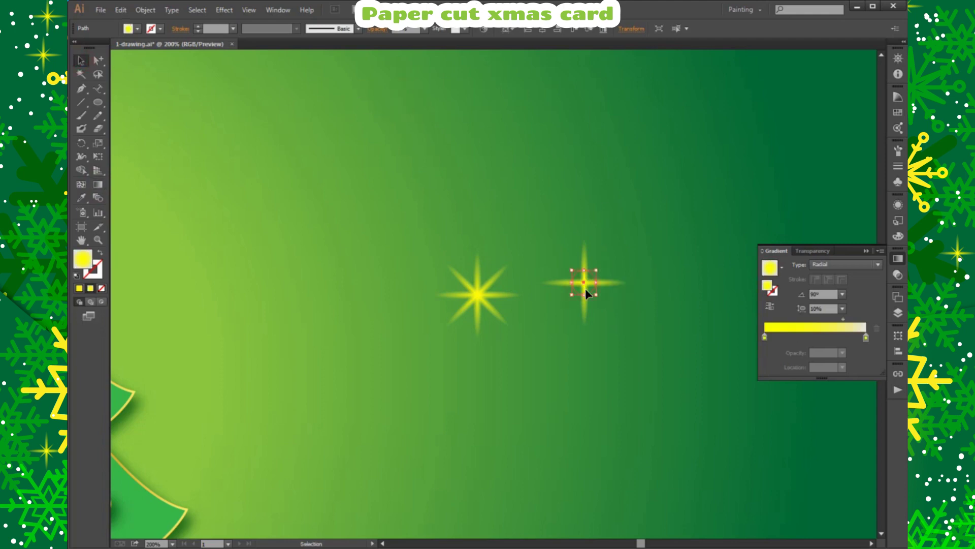
drag(586, 293, 591, 311)
- Stretch the centre circle's gradient into a round glow, then undo the oversized glow
click(98, 240)
click(584, 284)
click(494, 287)
click(490, 289)
click(97, 184)
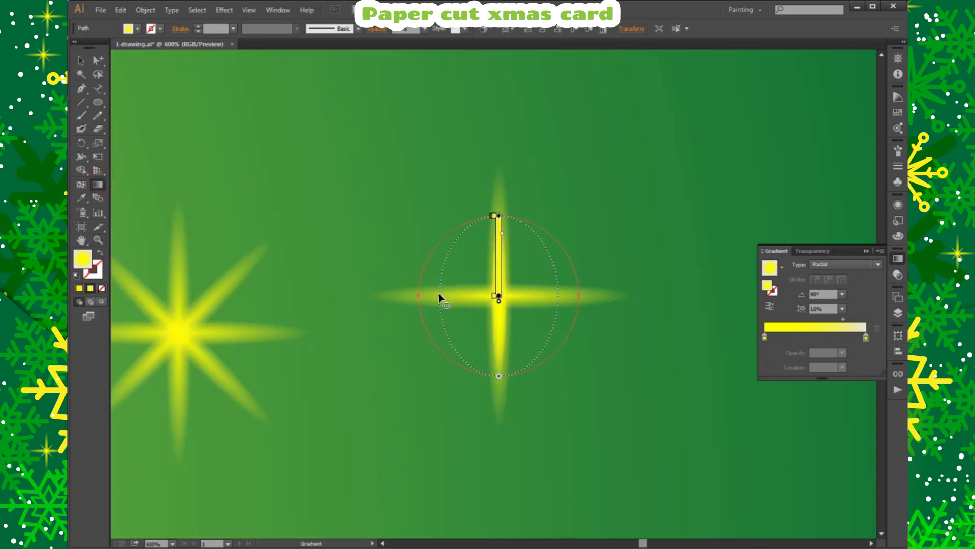
drag(420, 294, 419, 294)
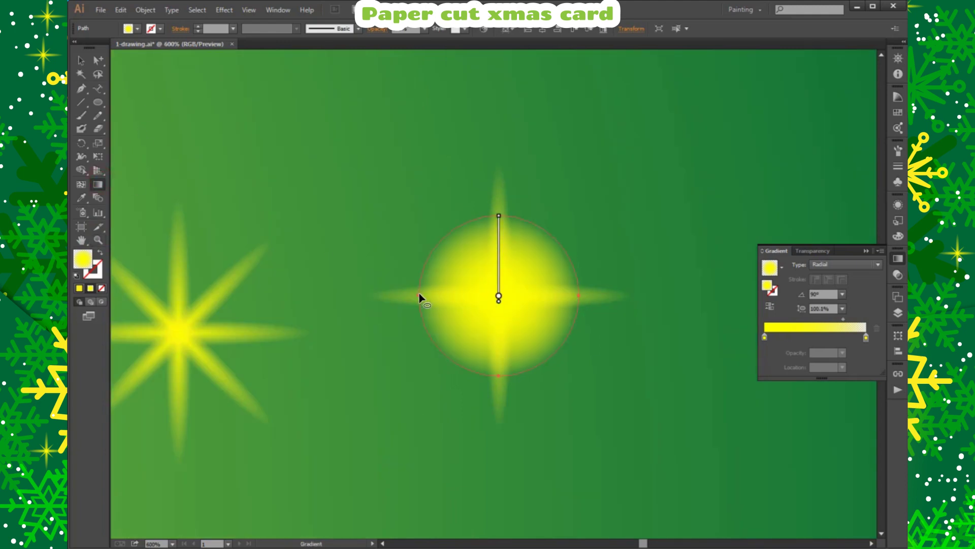
click(172, 543)
click(192, 385)
click(82, 62)
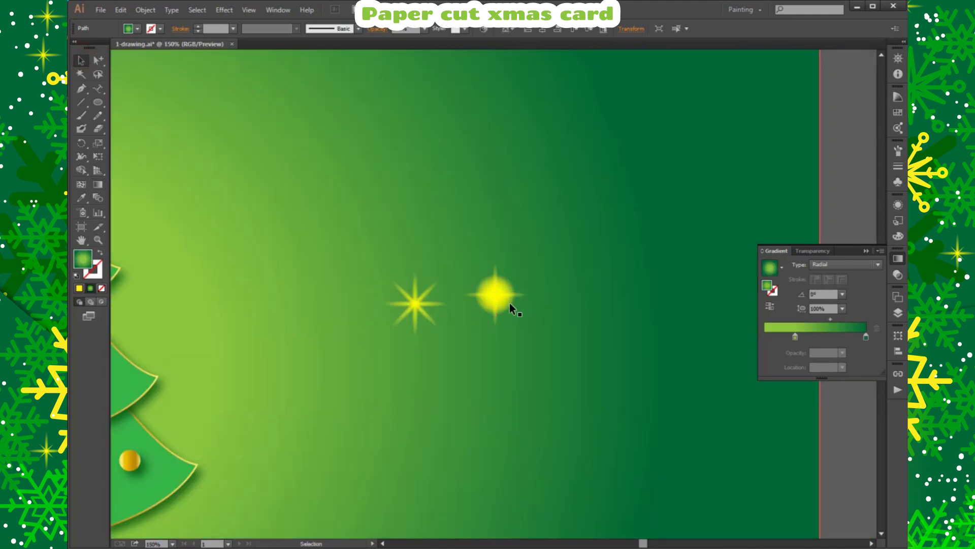
key(ctrl+z)
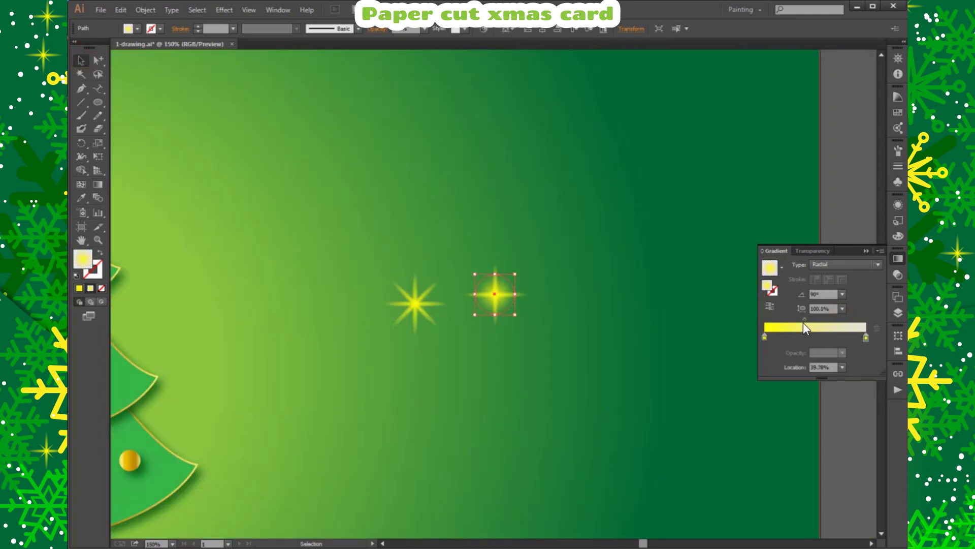
- Place a copy of the eight-point sparkle to the right
click(579, 276)
click(504, 276)
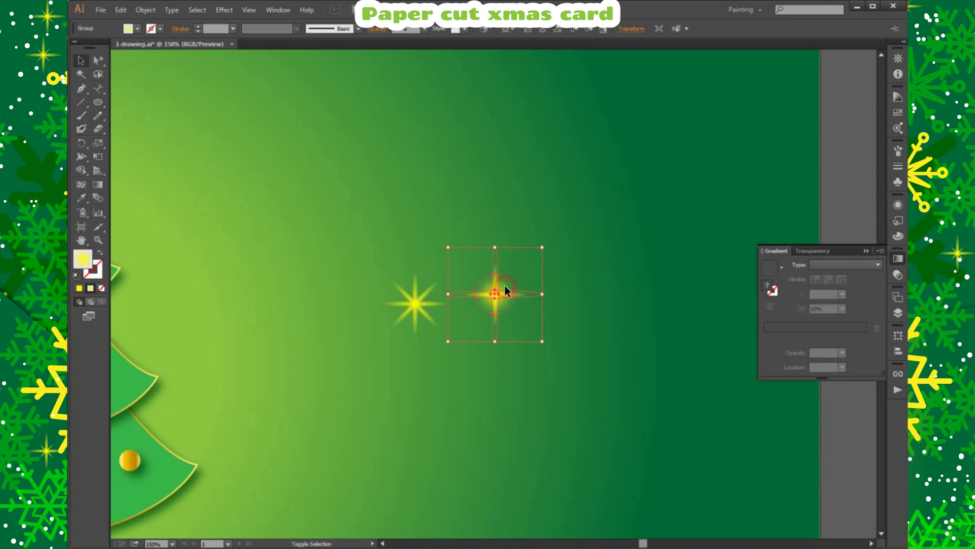
right_click(504, 285)
click(416, 284)
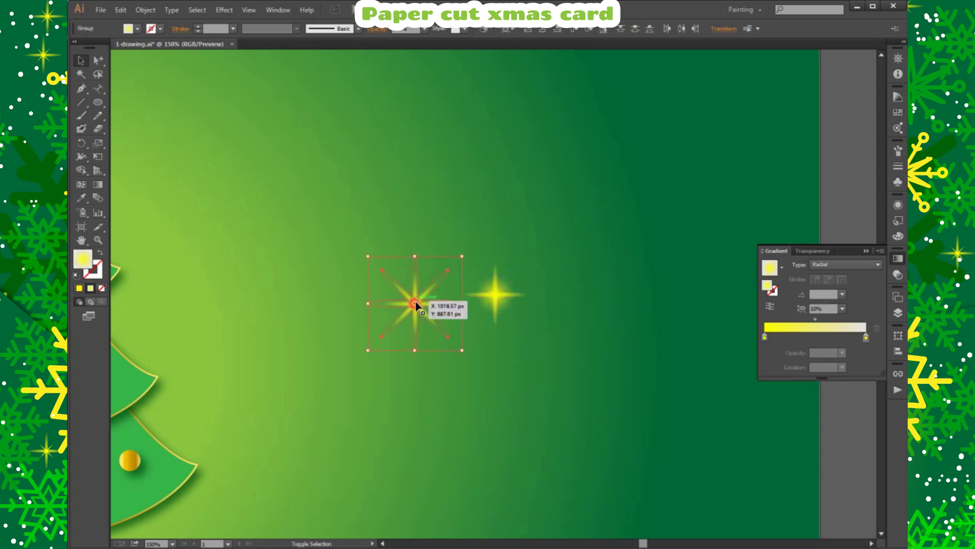
drag(415, 302, 609, 336)
- Shrink the original eight-point sparkle to about half size and fit the card in view
click(424, 293)
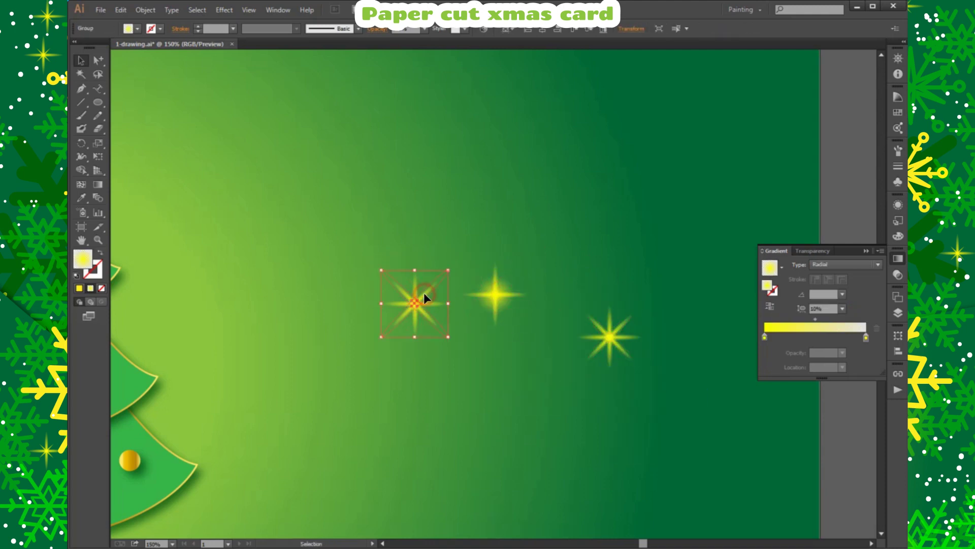
drag(415, 271, 415, 286)
right_click(416, 273)
click(447, 326)
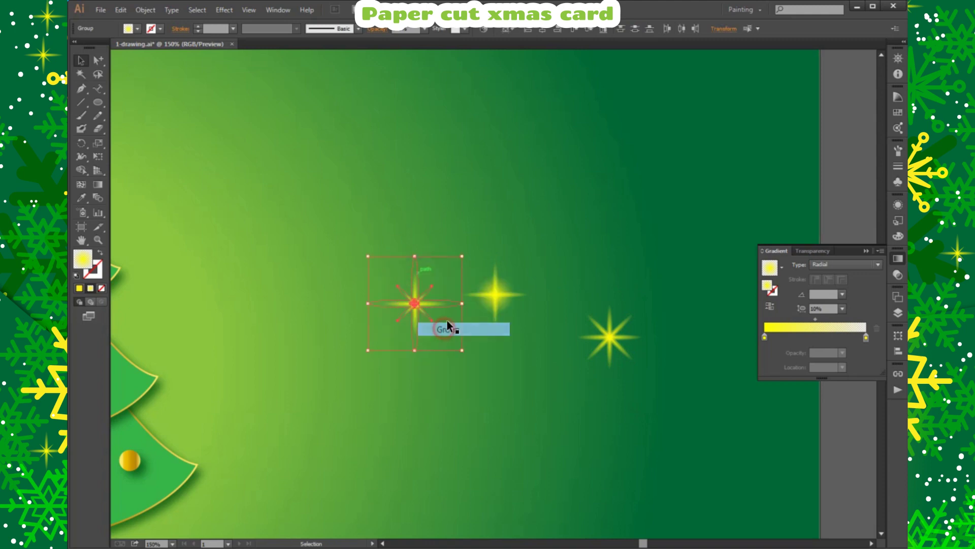
click(406, 366)
click(172, 544)
click(196, 531)
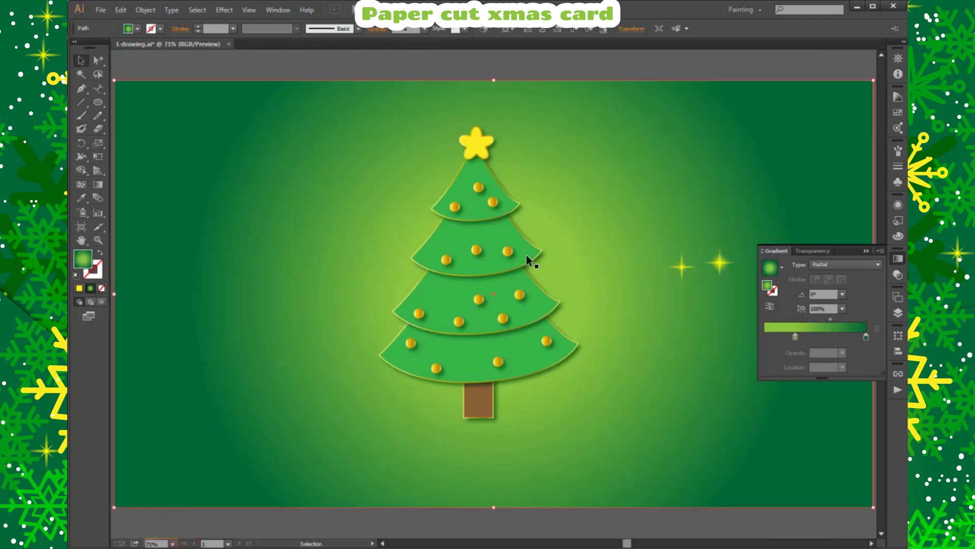
- Move sparkles to the card's top right, onto the tree-top star, and onto the top tier
click(898, 260)
drag(785, 283, 641, 115)
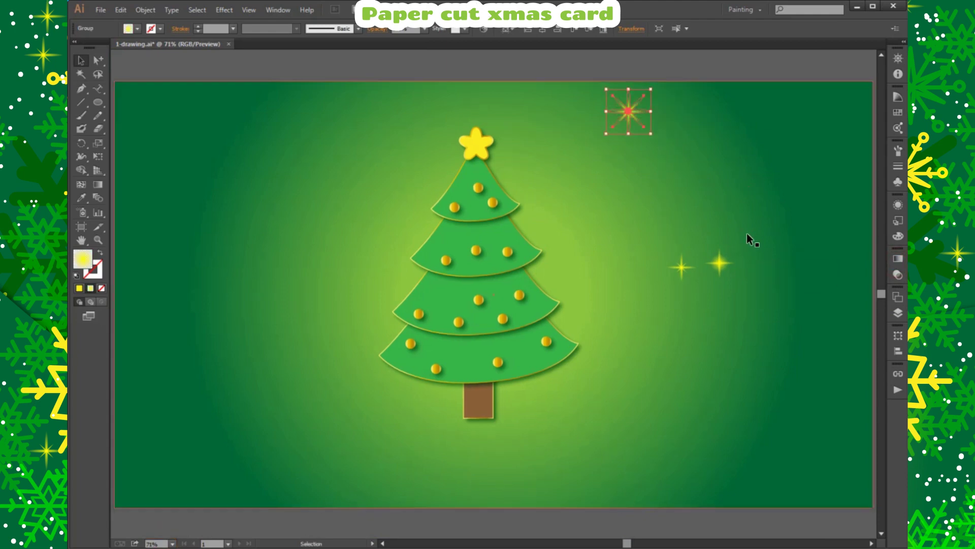
drag(720, 262, 488, 141)
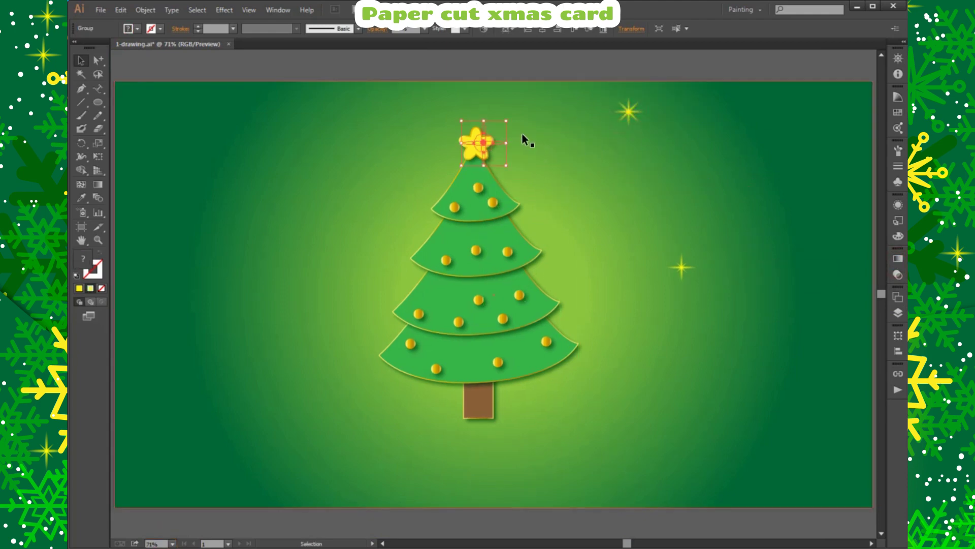
right_click(522, 133)
click(681, 282)
click(486, 140)
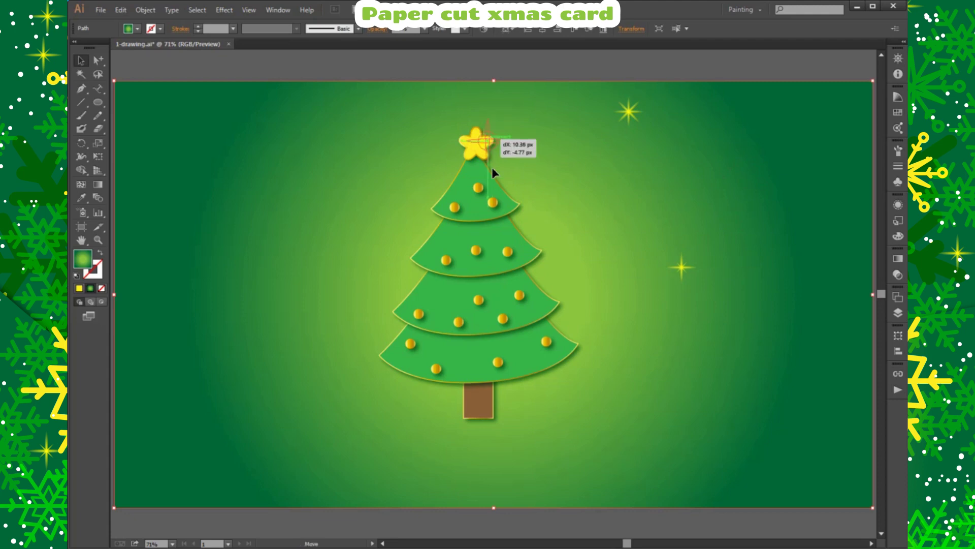
mouse_move(492, 171)
mouse_down()
mouse_move(507, 198)
mouse_move(542, 202)
mouse_up()
- Copy sparkles into the upper left background and onto the tree's right side and tiers
scroll(606, 207, up, 1)
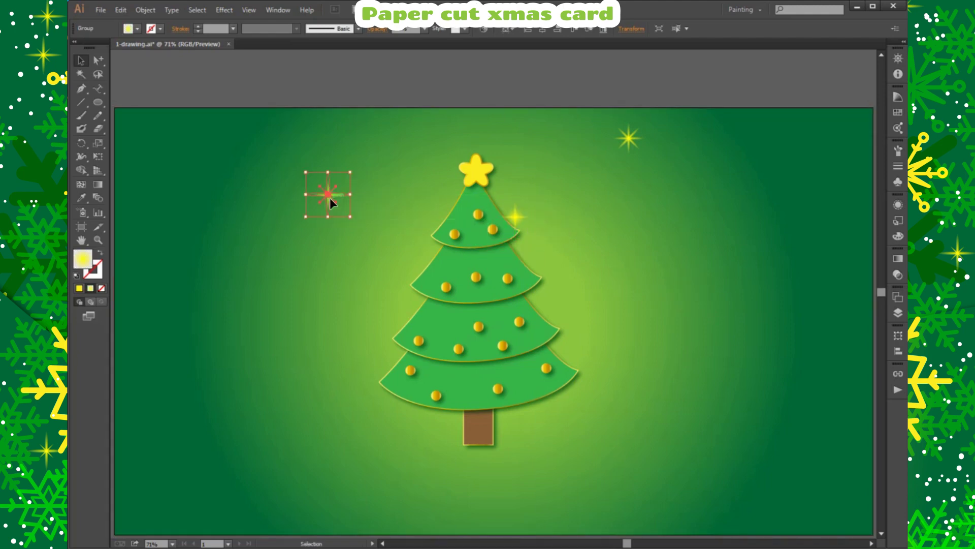
mouse_move(330, 196)
mouse_down()
mouse_move(264, 329)
mouse_move(188, 317)
mouse_move(440, 110)
mouse_up()
mouse_move(515, 216)
mouse_down()
mouse_move(545, 335)
mouse_move(403, 333)
mouse_up()
click(584, 331)
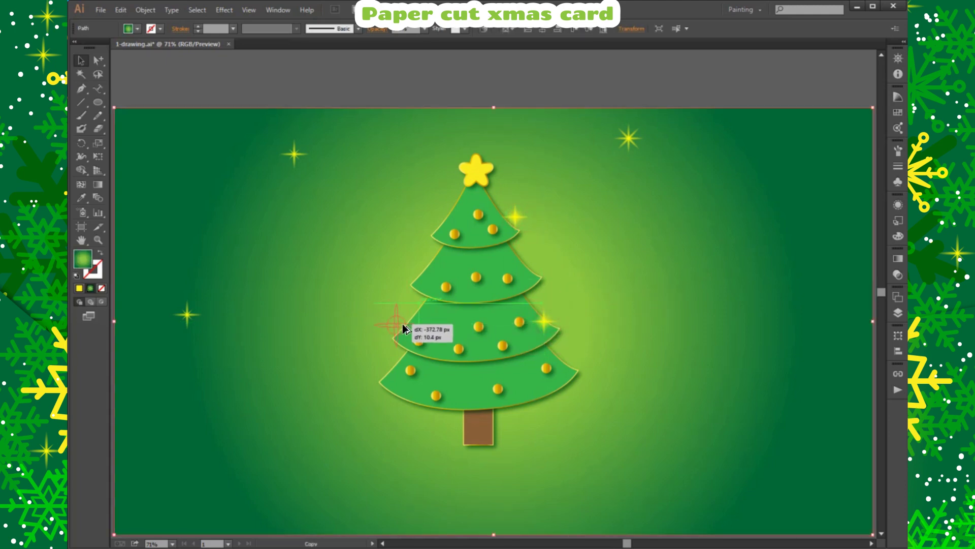
drag(545, 329, 548, 312)
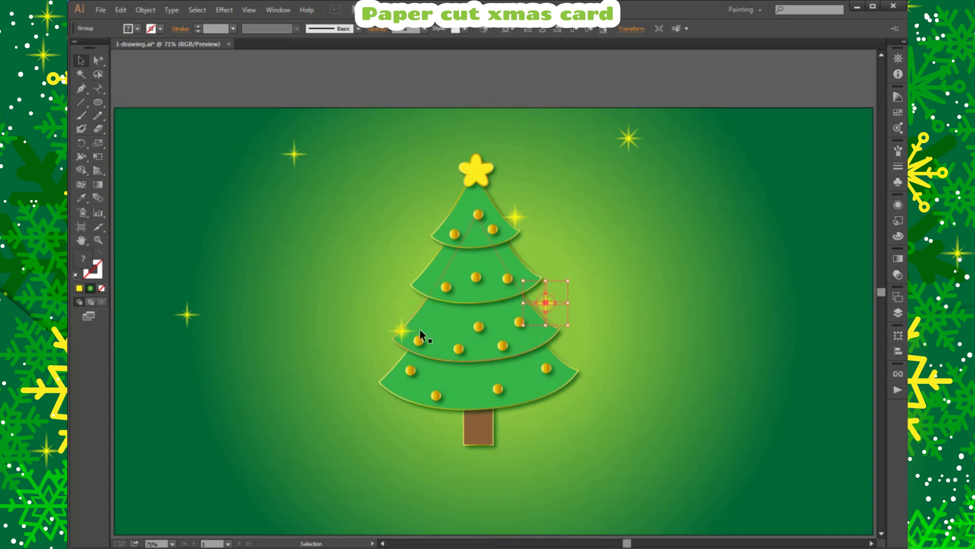
click(628, 135)
click(627, 142)
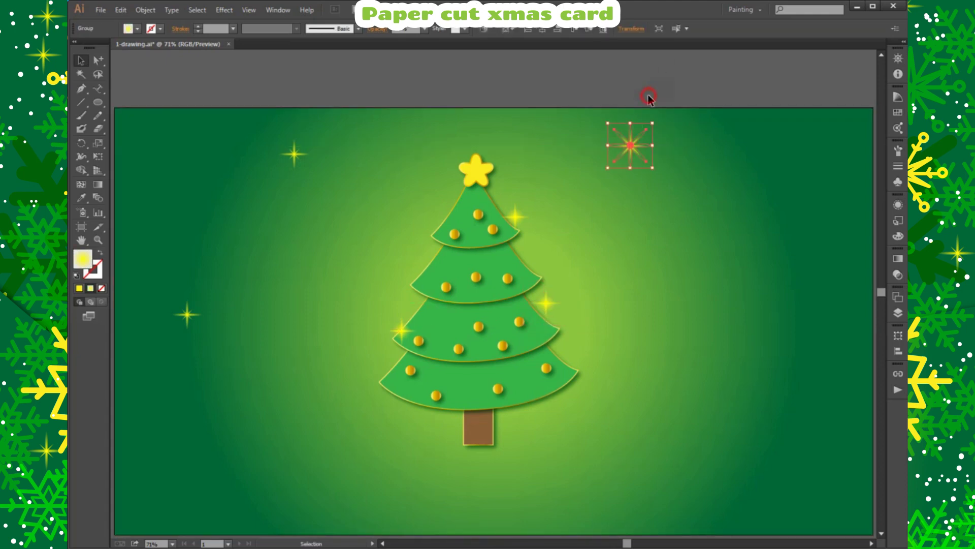
mouse_move(189, 317)
mouse_down()
mouse_move(451, 376)
mouse_move(676, 454)
mouse_up()
click(592, 338)
scroll(593, 337, up, 1)
scroll(593, 338, up, 3)
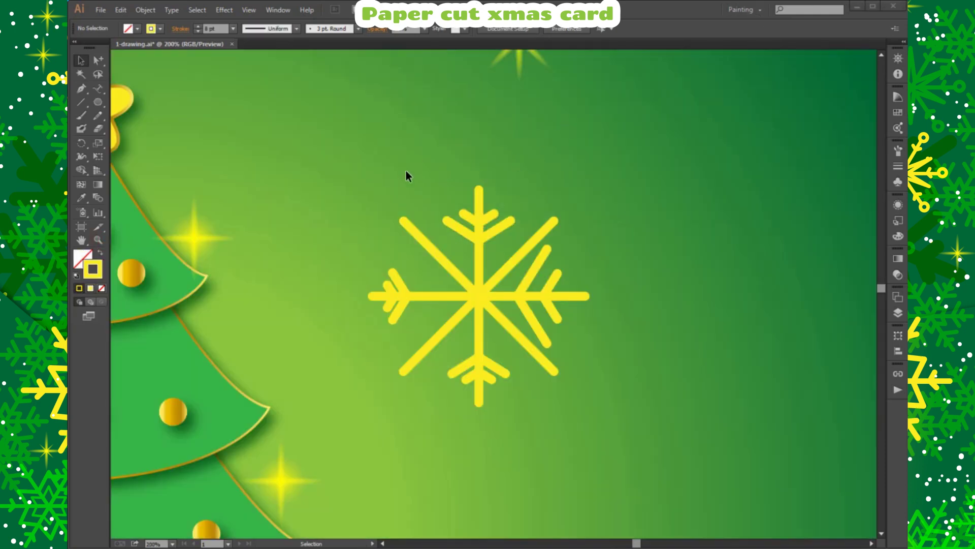
- Delete the old snowflake and draw a long horizontal yellow line
key(ctrl+a)
key(Delete)
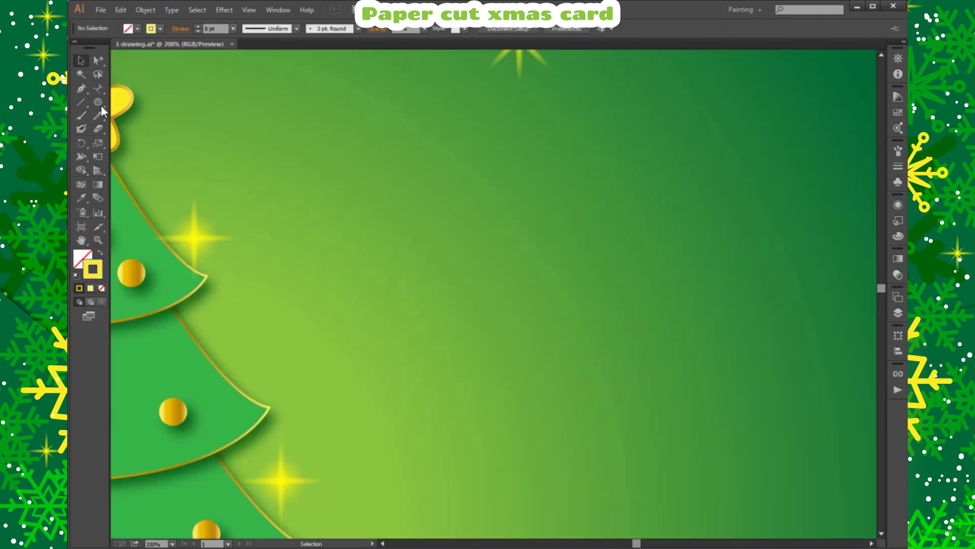
click(81, 101)
drag(501, 300, 618, 300)
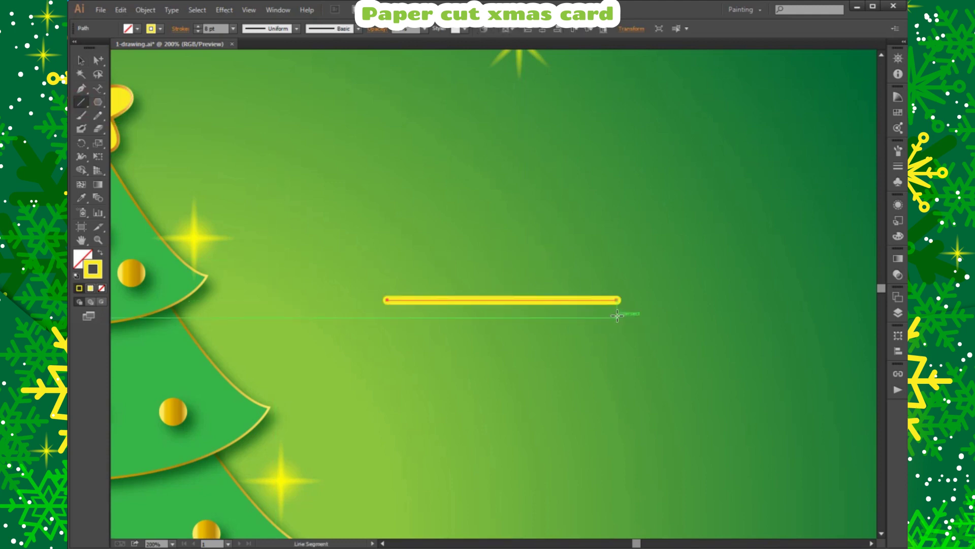
- Draw branched arrowhead strokes at the line's left end
click(82, 88)
click(412, 286)
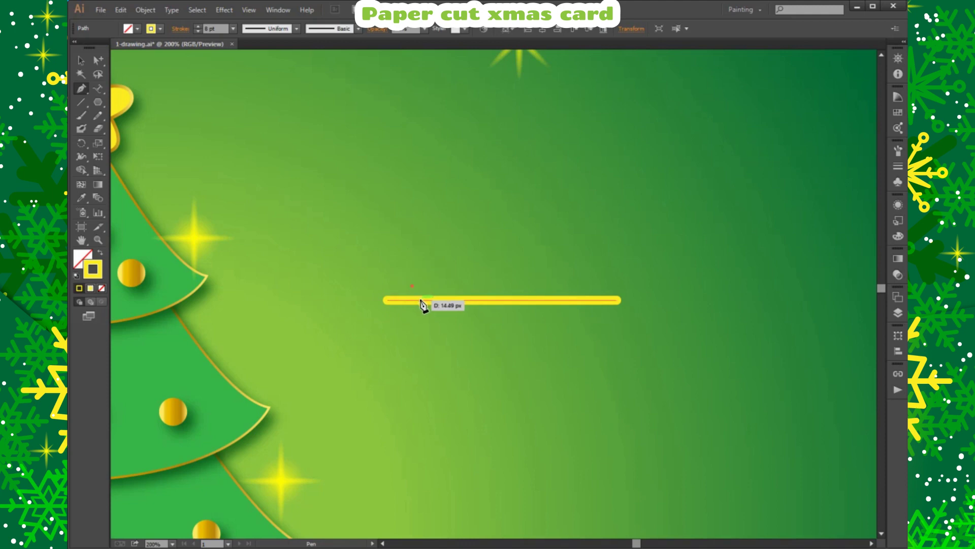
click(419, 300)
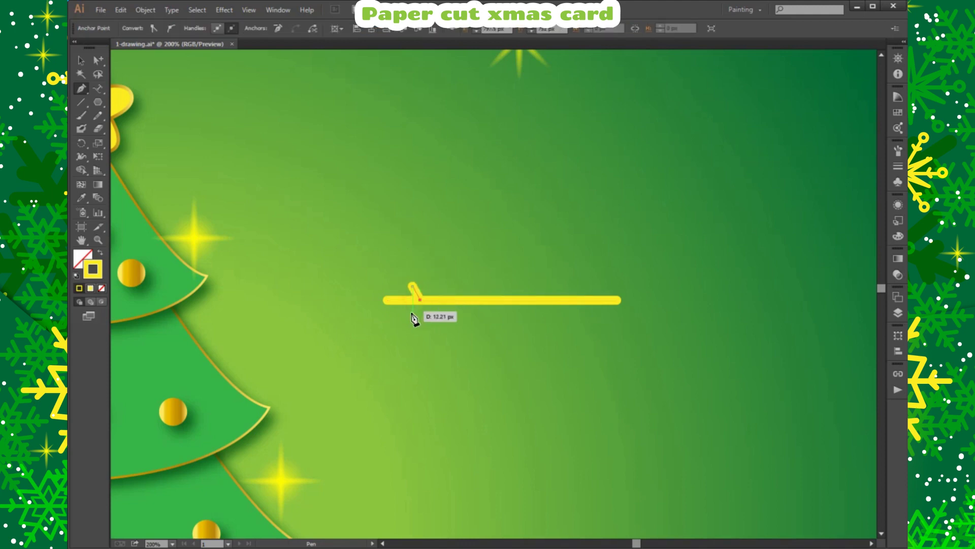
key(Return)
click(422, 263)
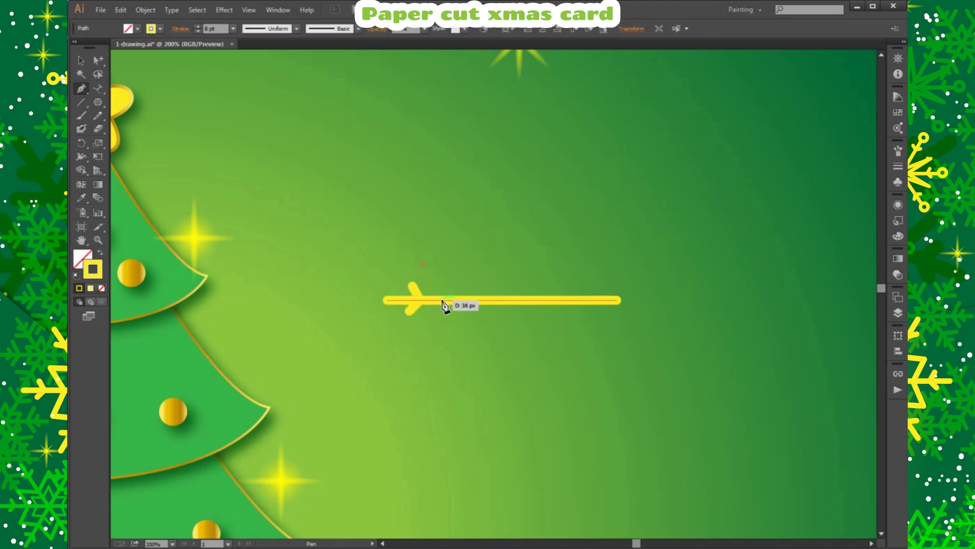
click(440, 300)
click(422, 327)
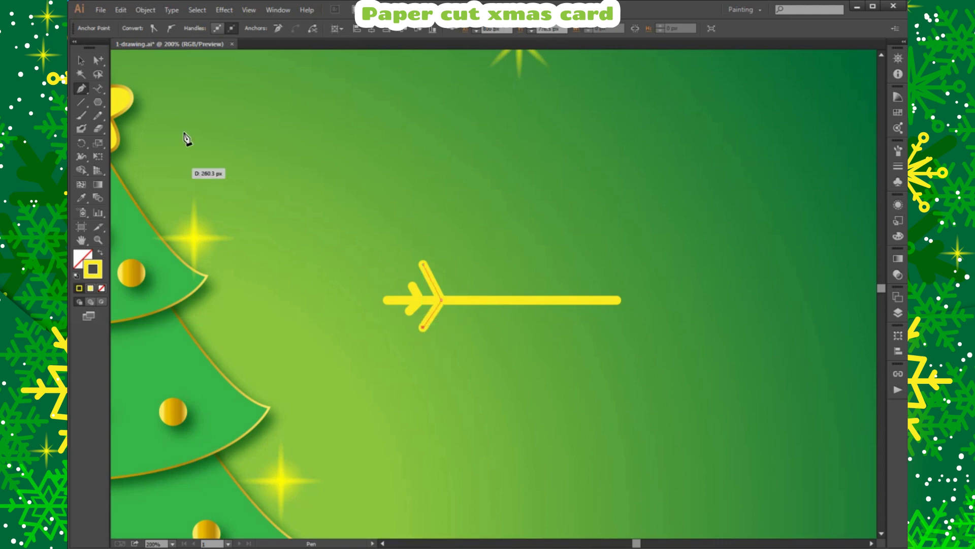
- Reflect a copy of the arrowhead and place it at the line's right end
click(81, 61)
drag(368, 228, 461, 283)
right_click(438, 312)
mouse_move(475, 459)
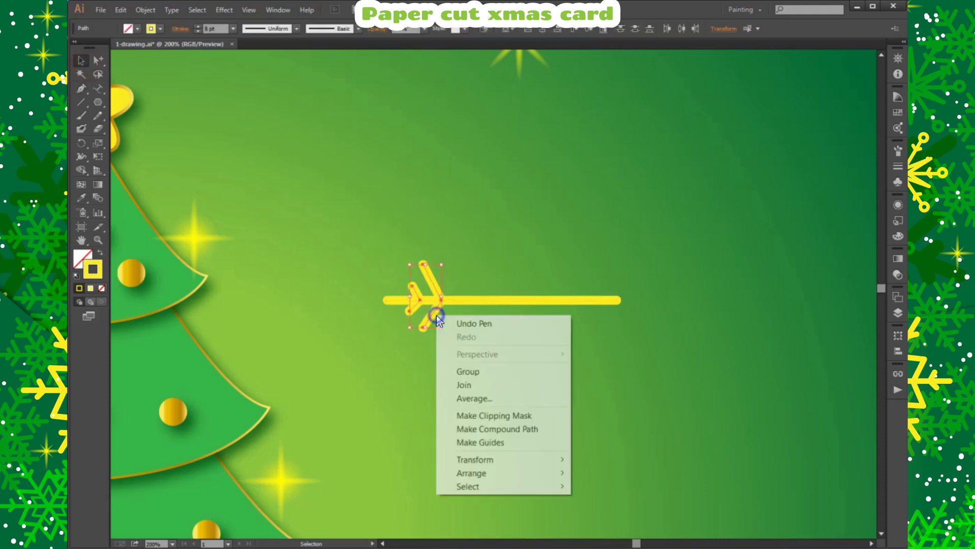
click(634, 496)
click(603, 214)
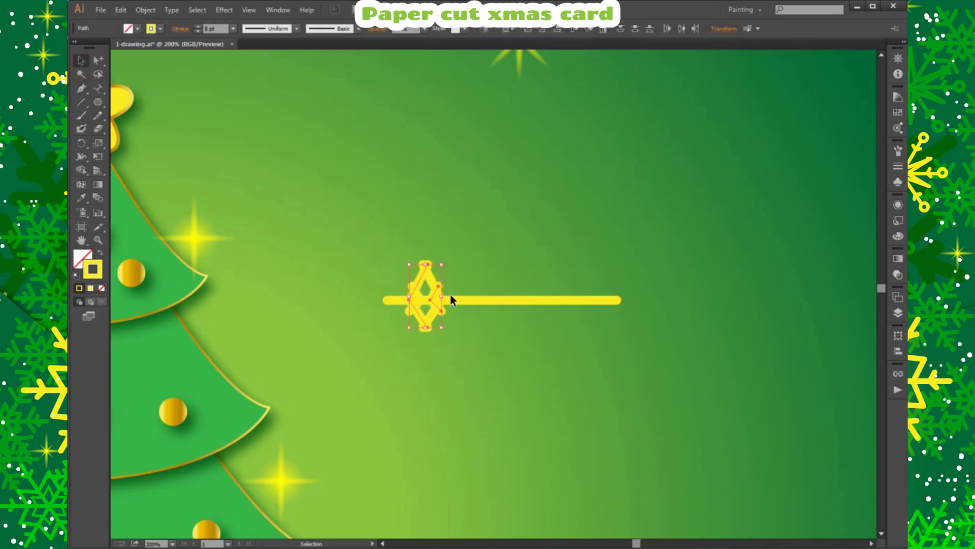
drag(434, 300, 583, 302)
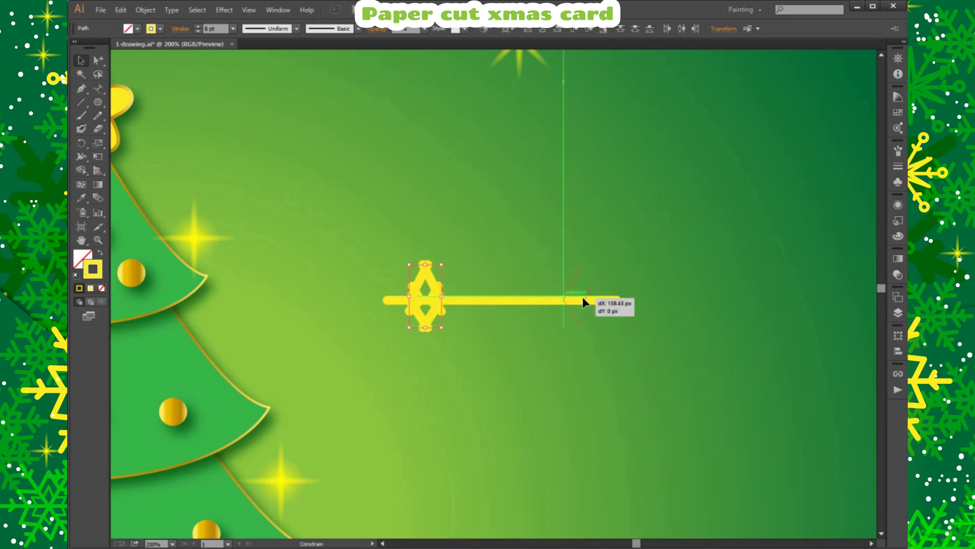
click(681, 253)
- Group the arrow pieces and add a copy rotated 50°
drag(320, 213, 635, 335)
right_click(653, 300)
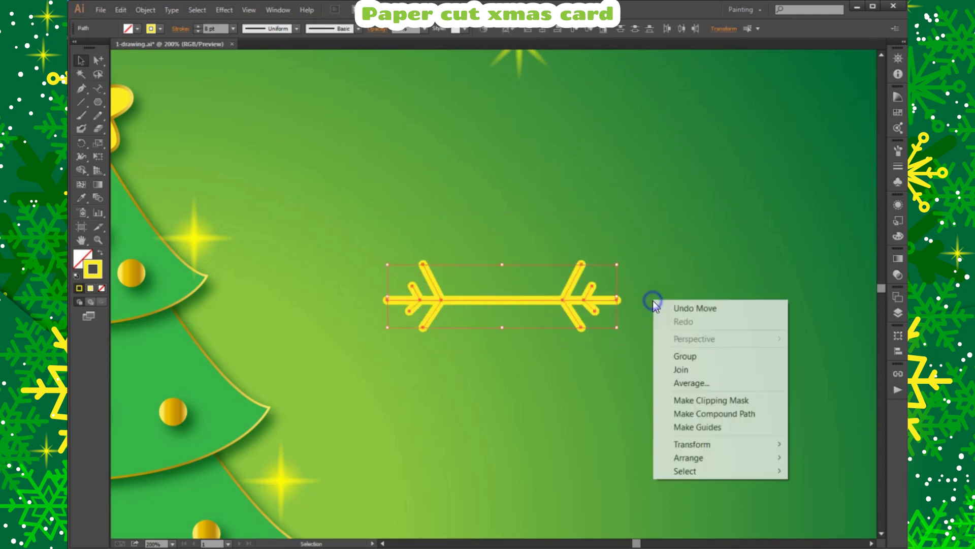
click(681, 361)
right_click(585, 316)
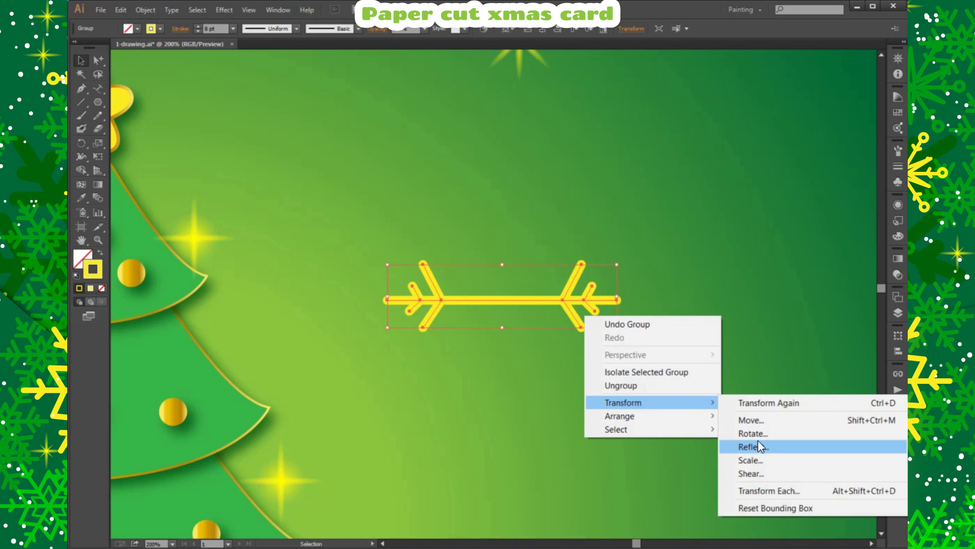
click(758, 436)
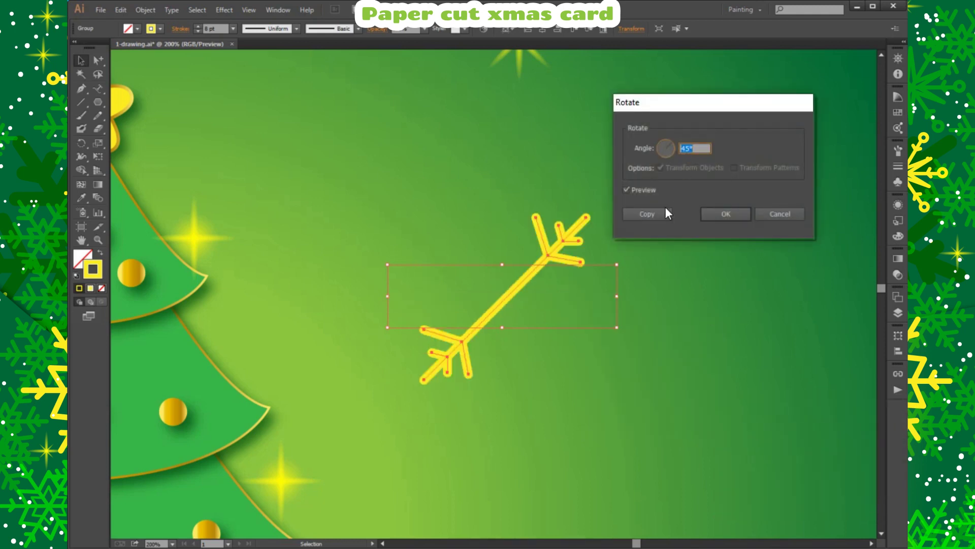
text(50)
click(648, 215)
- Add a vertically reflected copy of the rotated arm and deselect the snowflake
right_click(539, 257)
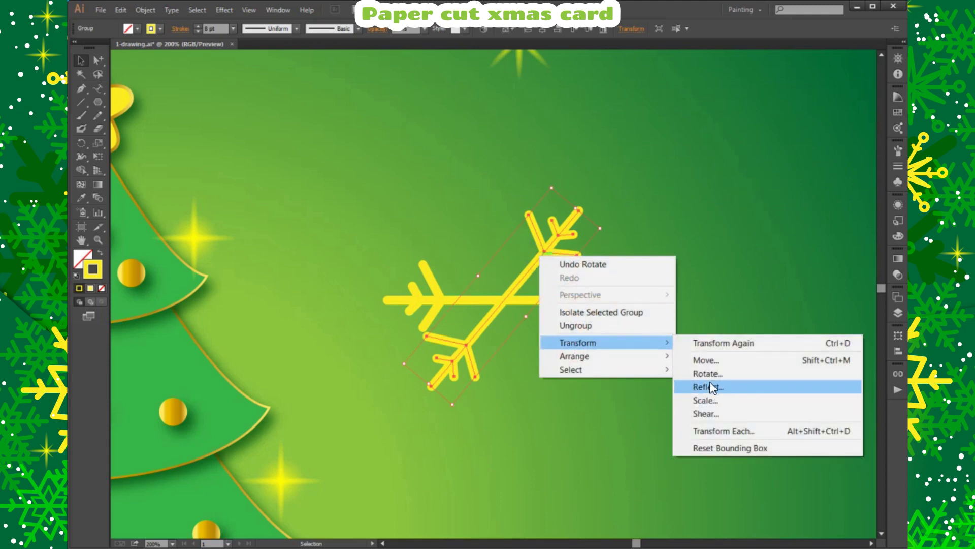
click(709, 387)
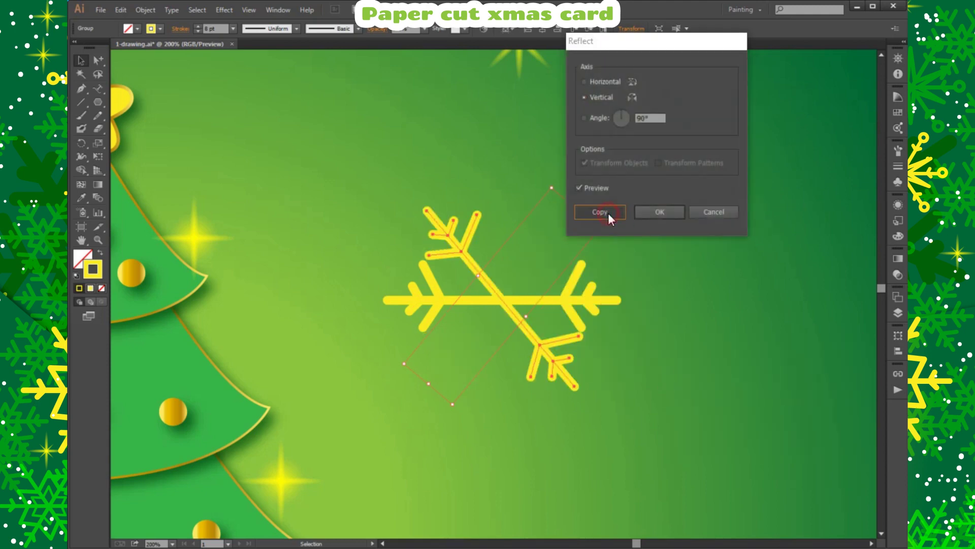
click(608, 213)
click(707, 274)
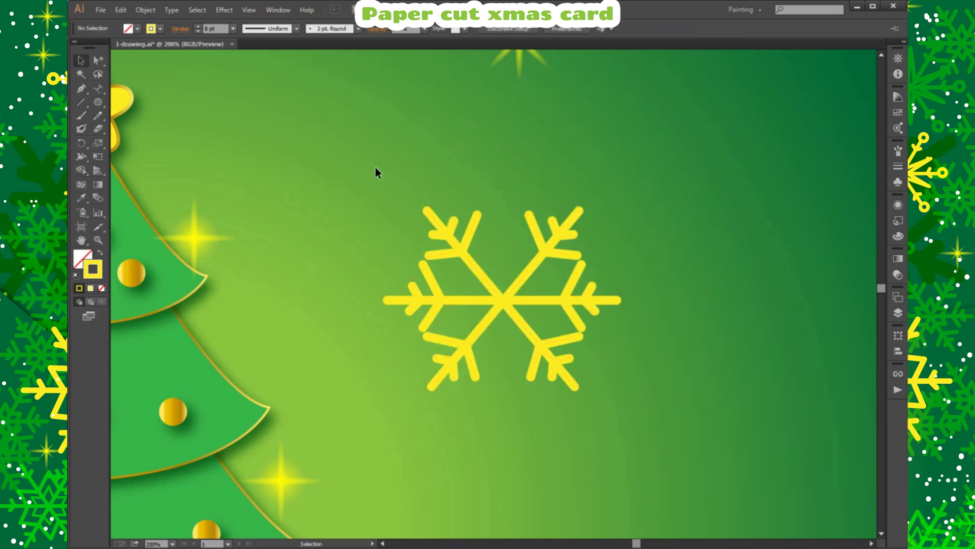
- Rotate the upper-left arm so the snowflake's arms are evenly spaced
click(451, 225)
mouse_move(624, 330)
mouse_down()
mouse_move(586, 226)
mouse_move(594, 218)
mouse_up()
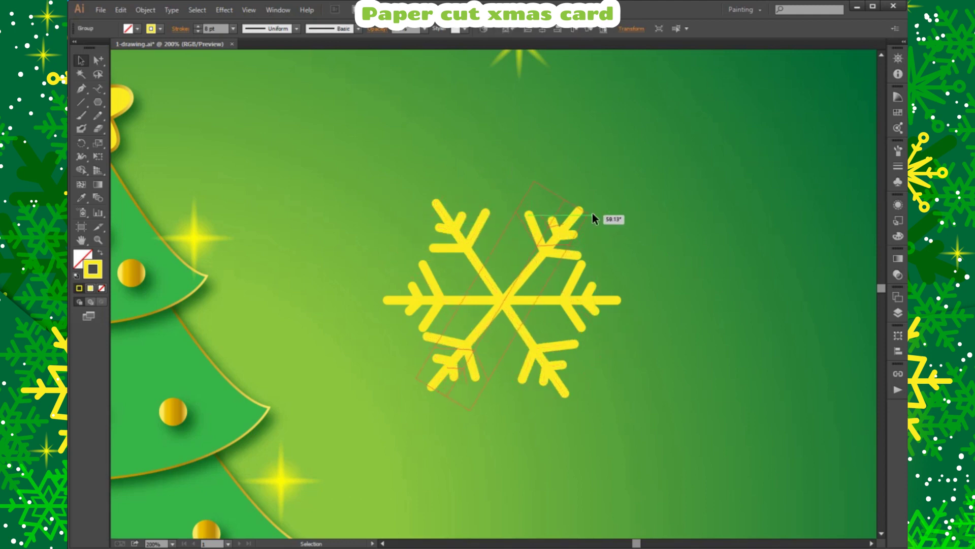
click(594, 218)
- Draw a hexagon at the snowflake's centre, then delete it
drag(97, 101, 139, 139)
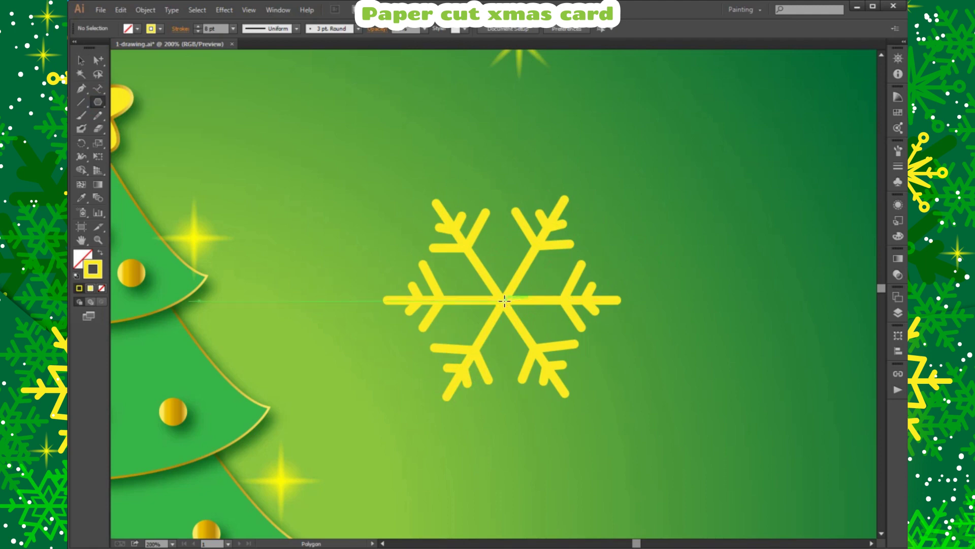
drag(503, 302, 526, 332)
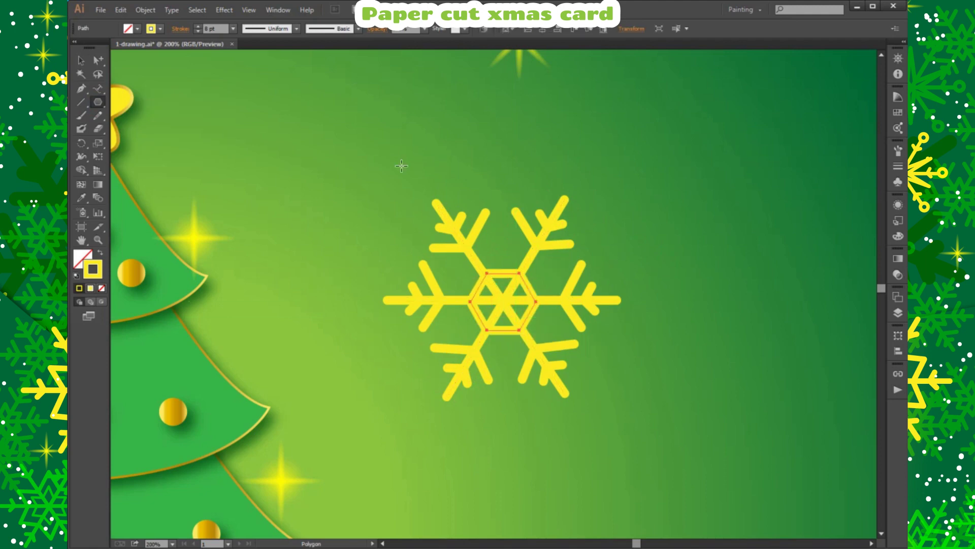
key(v)
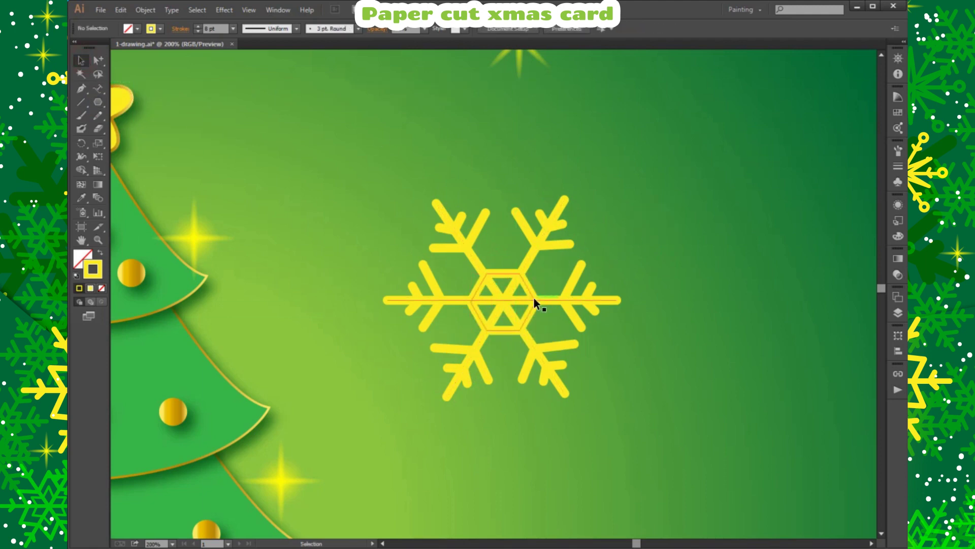
drag(533, 294, 531, 293)
click(645, 235)
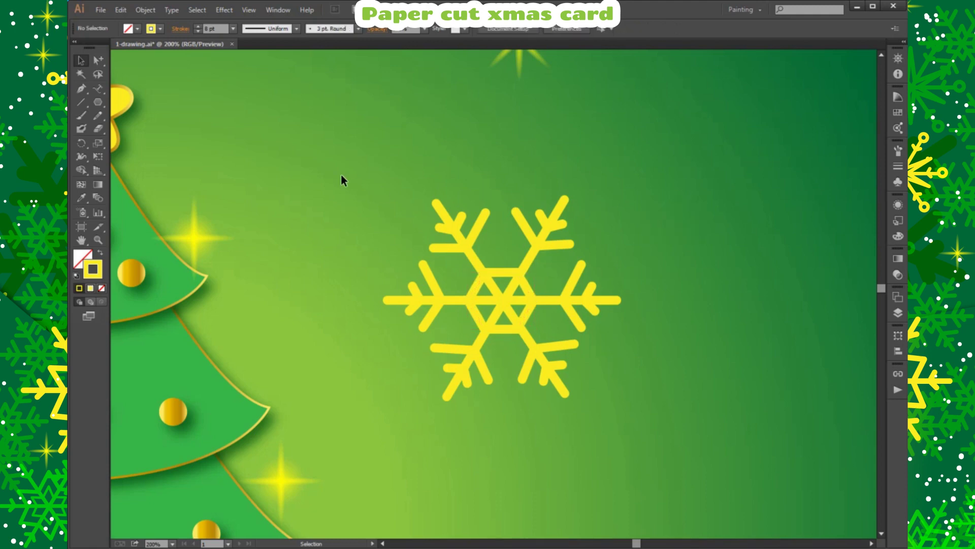
click(528, 286)
key(Delete)
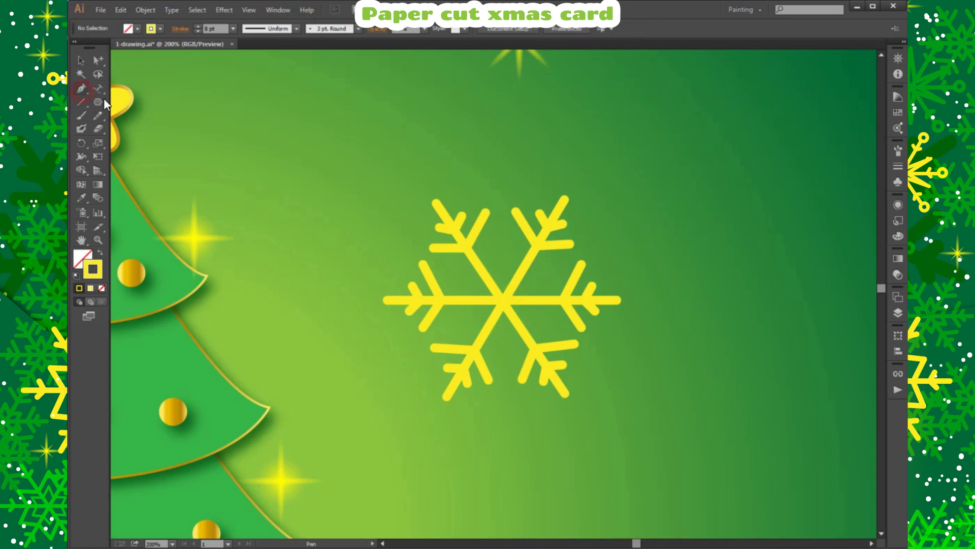
- Draw a closed six-pointed star outline at the snowflake's centre with the Pen tool
click(482, 274)
drag(502, 295, 485, 305)
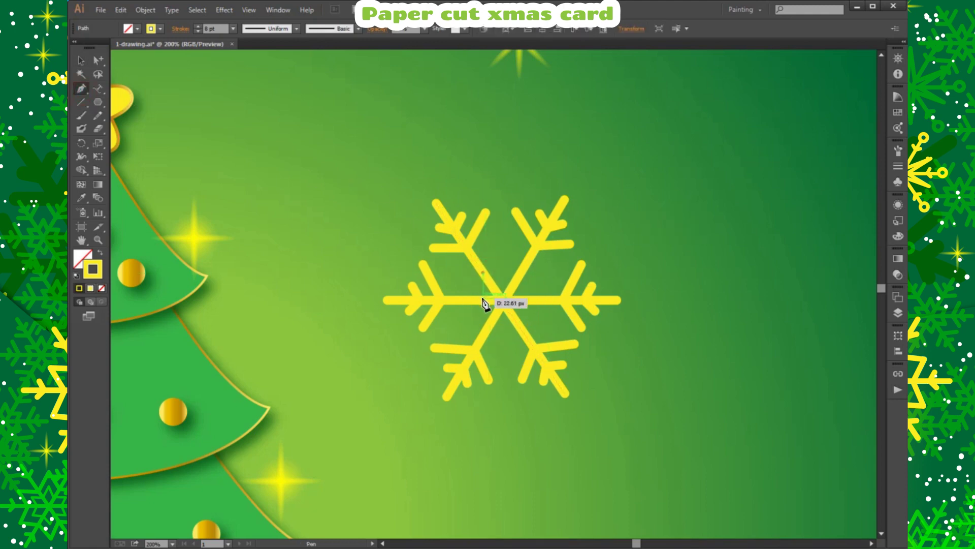
key(ctrl+z)
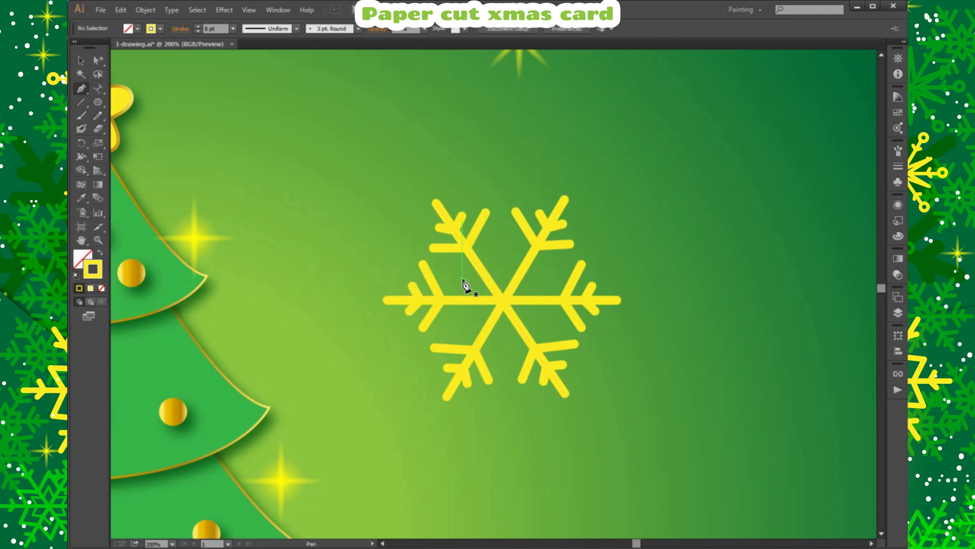
click(461, 279)
click(473, 300)
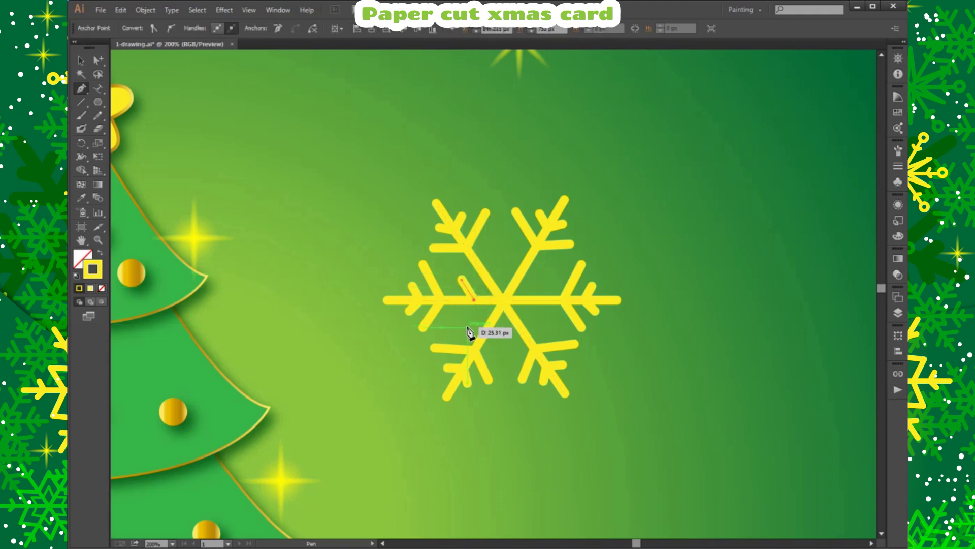
click(461, 326)
click(505, 345)
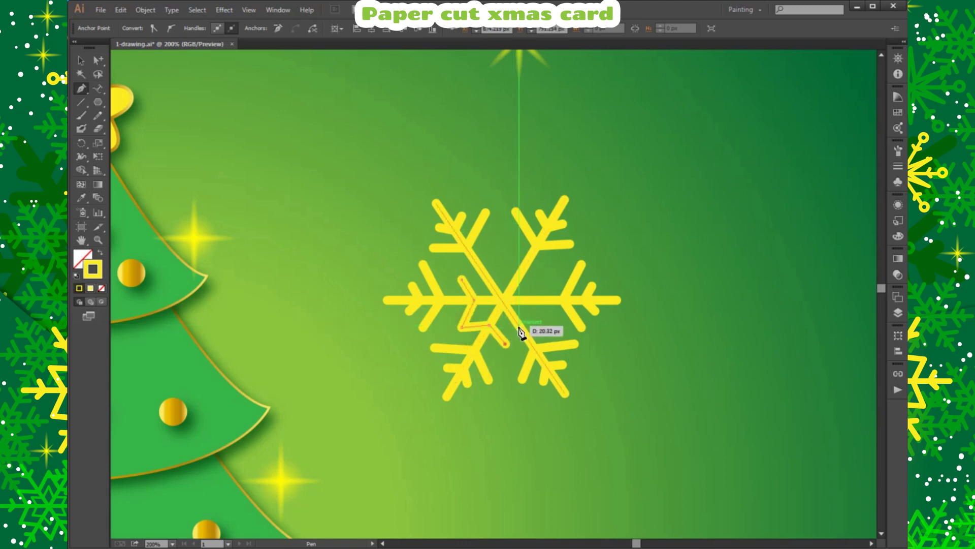
click(519, 324)
click(540, 300)
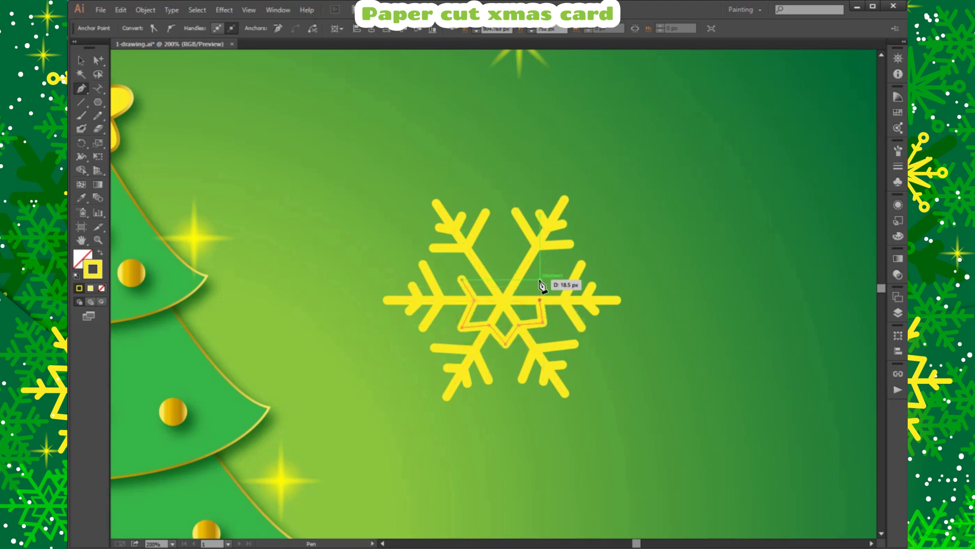
click(542, 279)
click(502, 253)
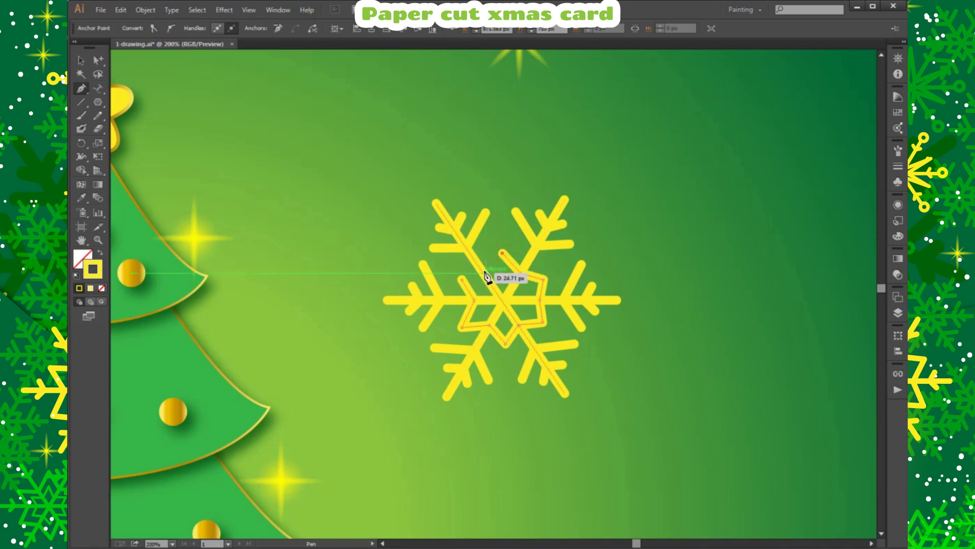
click(482, 273)
- Adjust the star's anchor points, including its lower-left point, with Direct Selection
key(a)
mouse_move(517, 277)
mouse_down()
mouse_move(548, 300)
mouse_move(517, 321)
mouse_up()
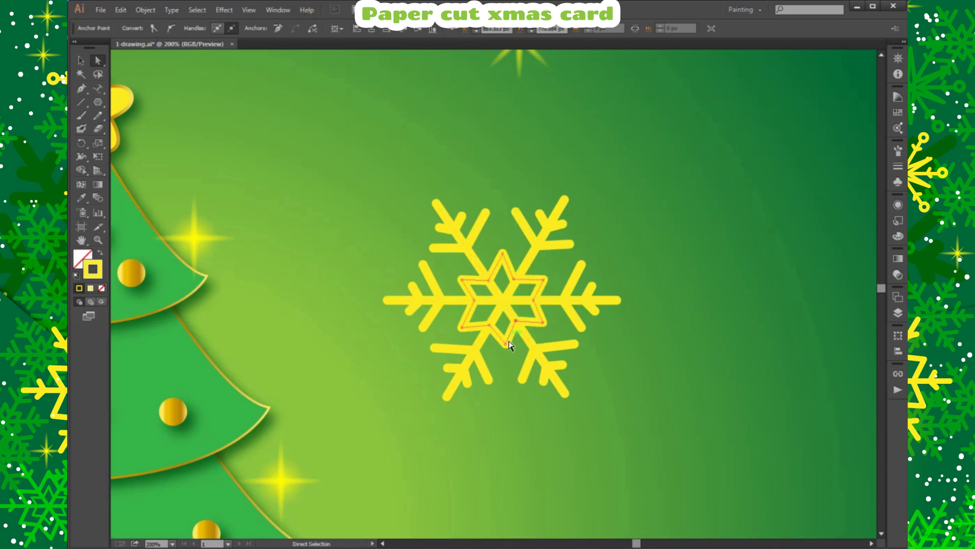
click(651, 235)
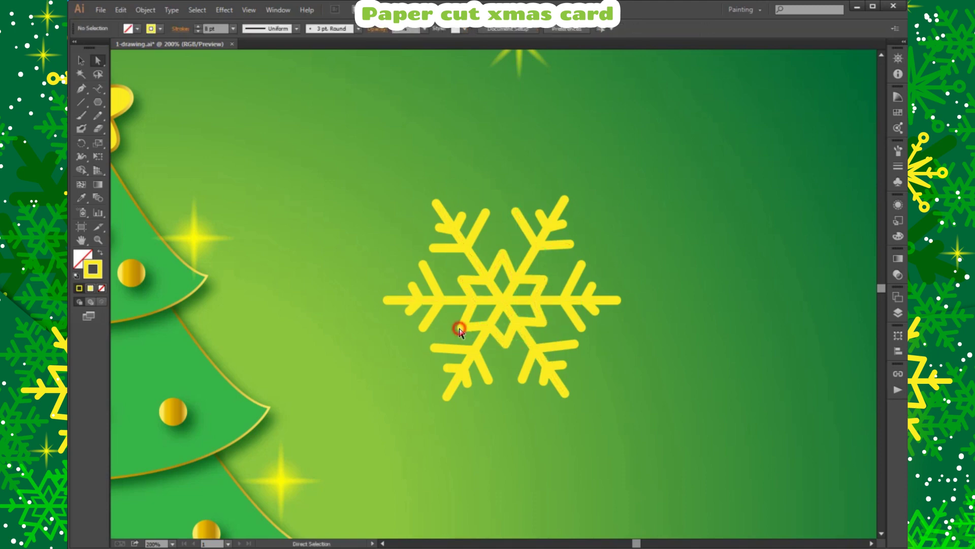
drag(460, 329, 463, 325)
- Select the entire snowflake and group it
click(81, 60)
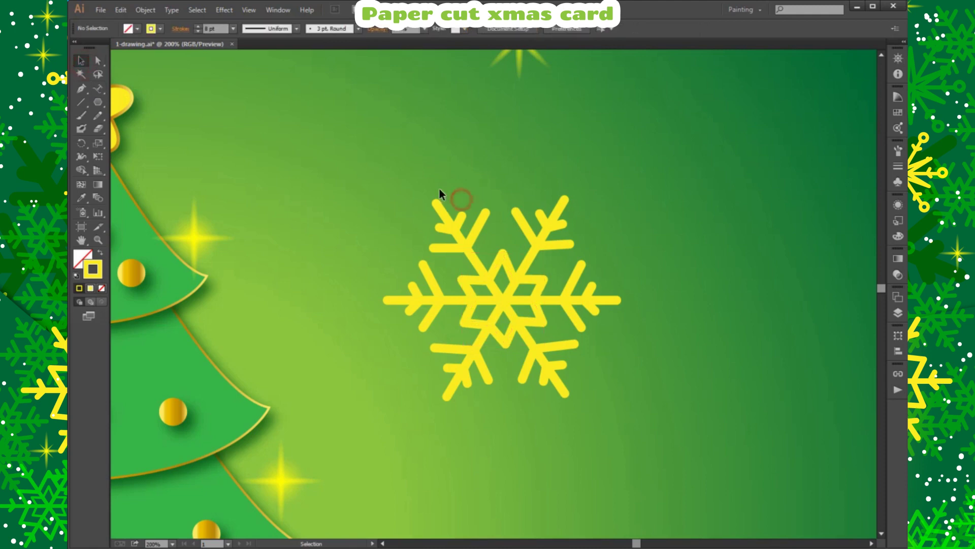
drag(442, 193, 677, 303)
right_click(678, 303)
click(705, 360)
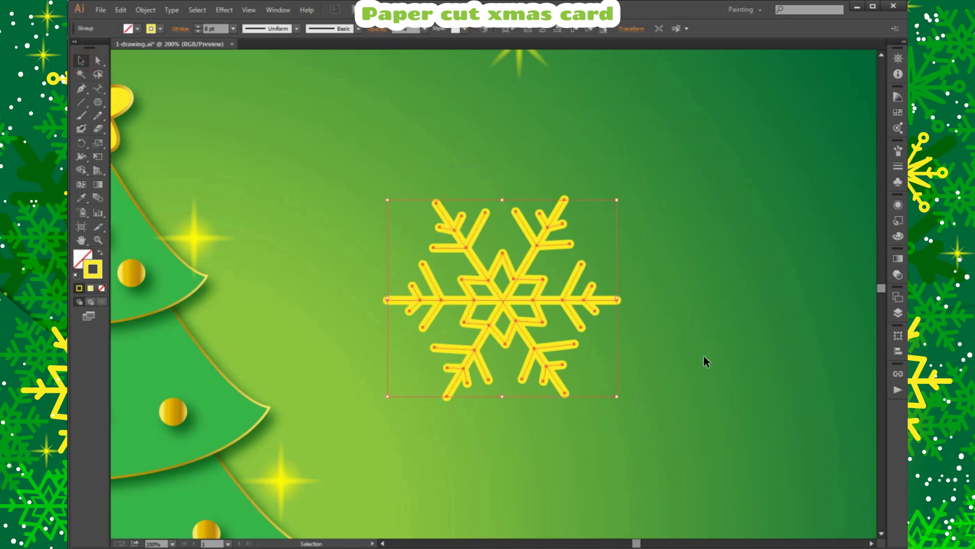
- View the whole card at 100% zoom and deselect the snowflake
click(172, 544)
click(189, 401)
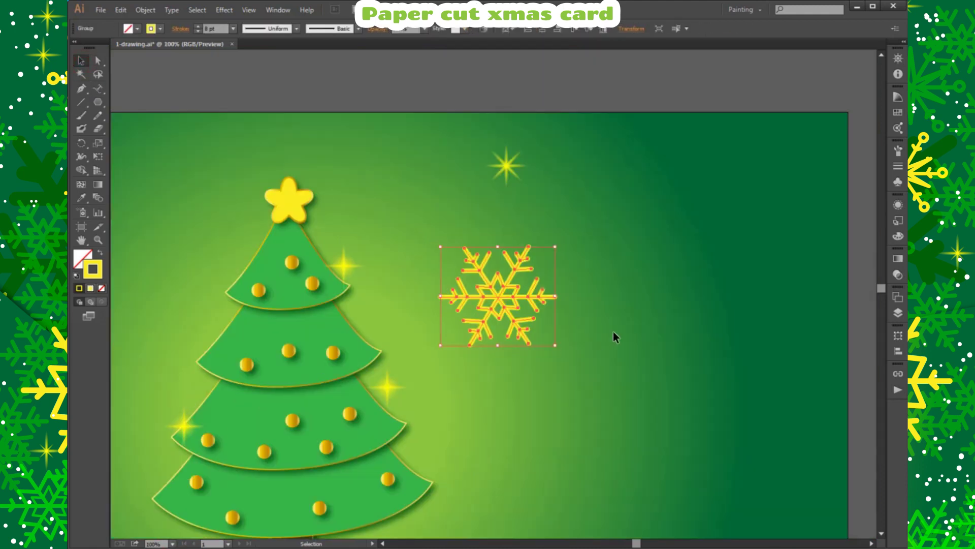
click(618, 336)
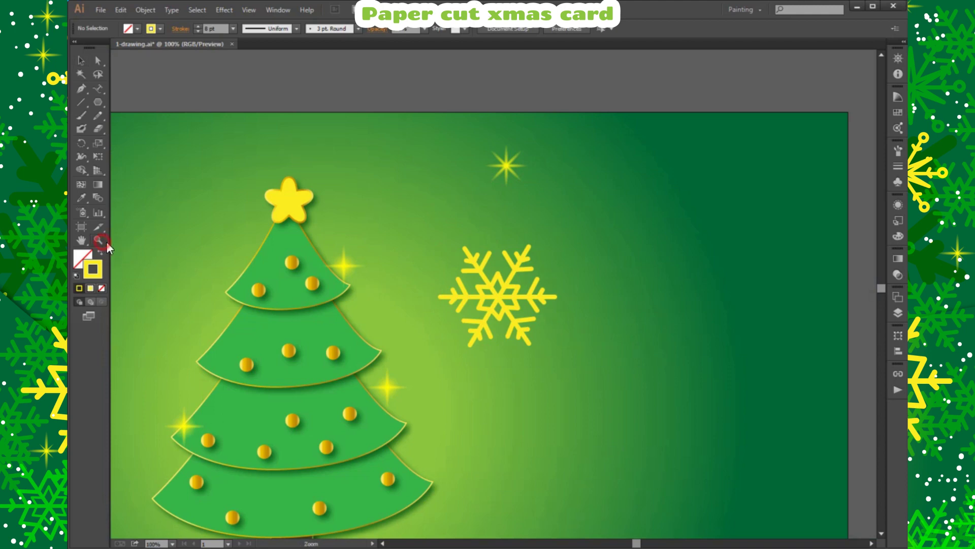
scroll(483, 314, up, 1)
scroll(482, 315, up, 1)
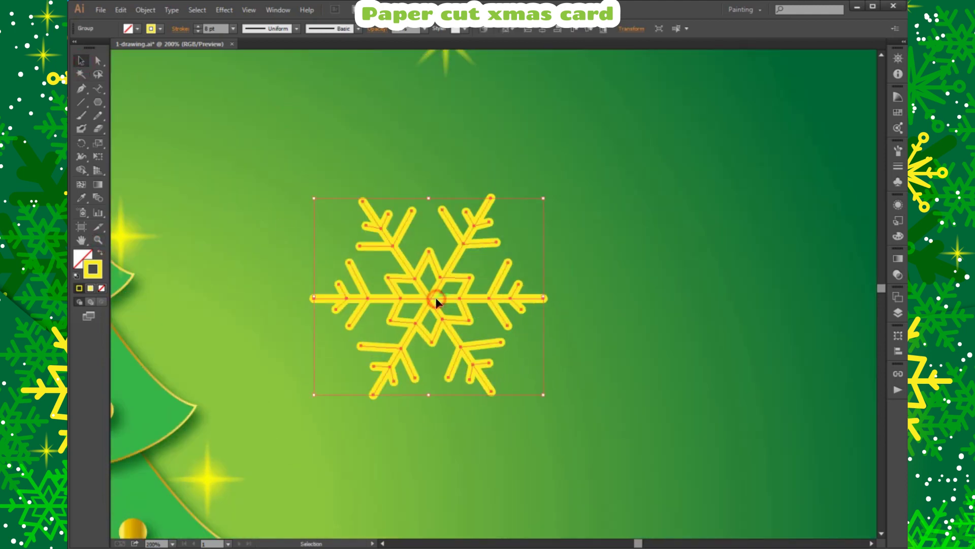
- Duplicate the snowflake to the lower right, ungroup it, and delete its centre star
mouse_move(435, 298)
mouse_down()
mouse_move(328, 218)
mouse_move(645, 352)
mouse_up()
right_click(645, 352)
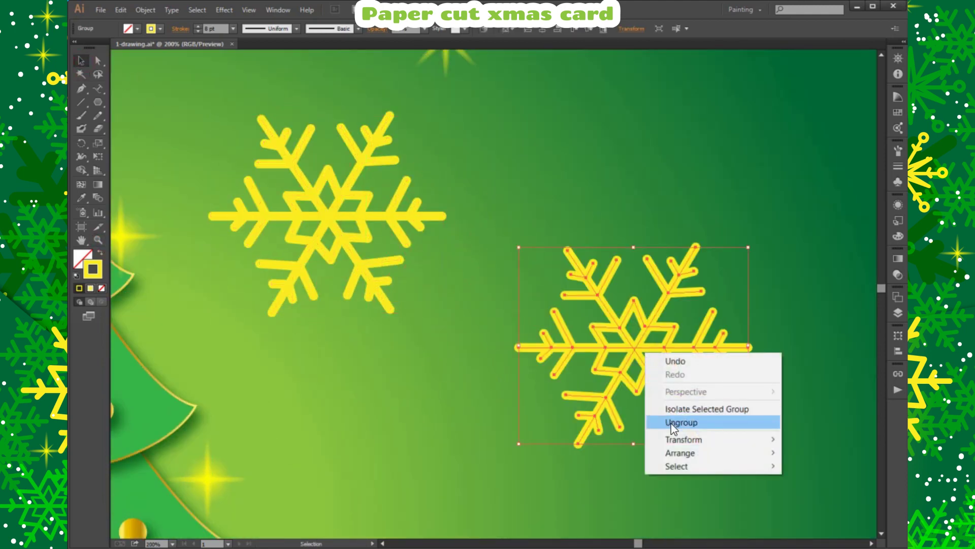
click(672, 422)
click(654, 357)
click(672, 369)
key(Delete)
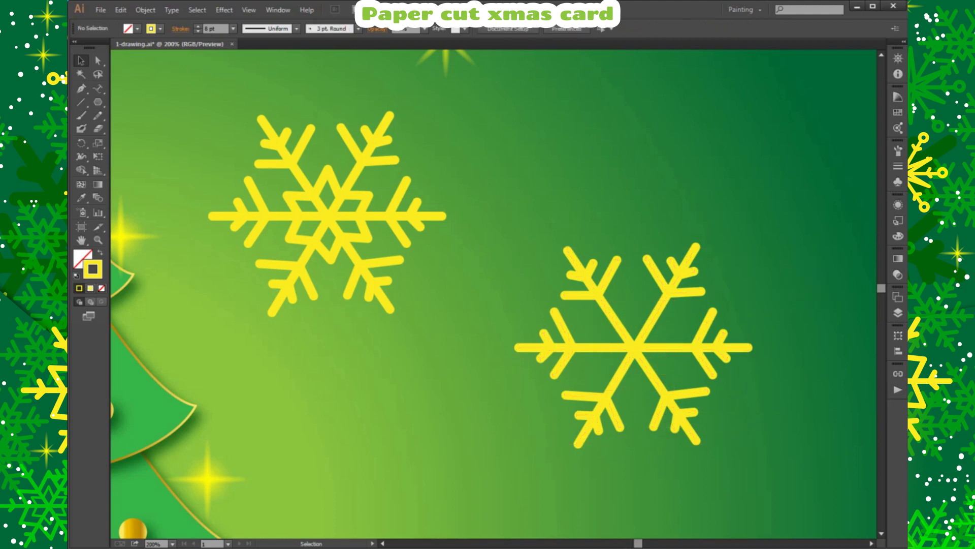
- Delete the small inner and outer branches from the copy's arms
click(102, 61)
key(Delete)
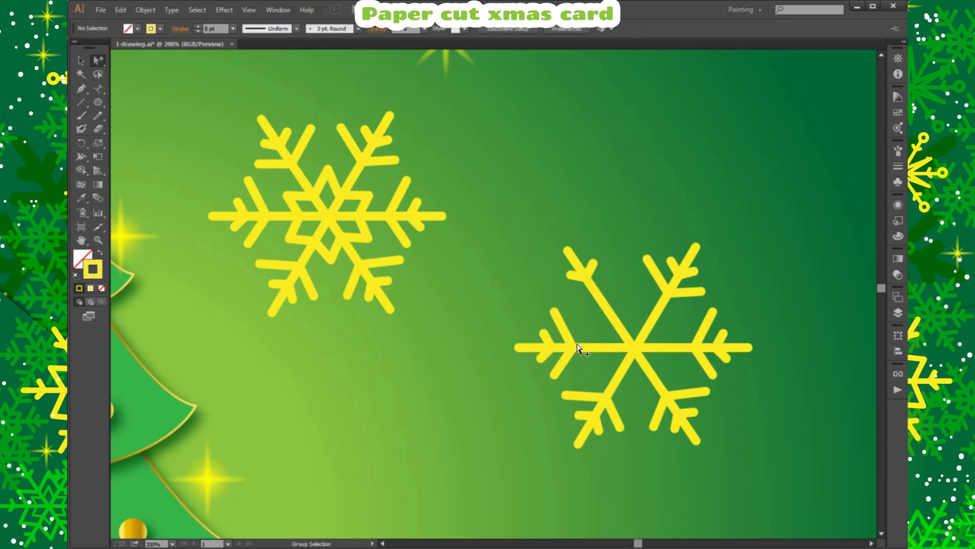
key(Delete)
click(703, 333)
key(Delete)
click(569, 361)
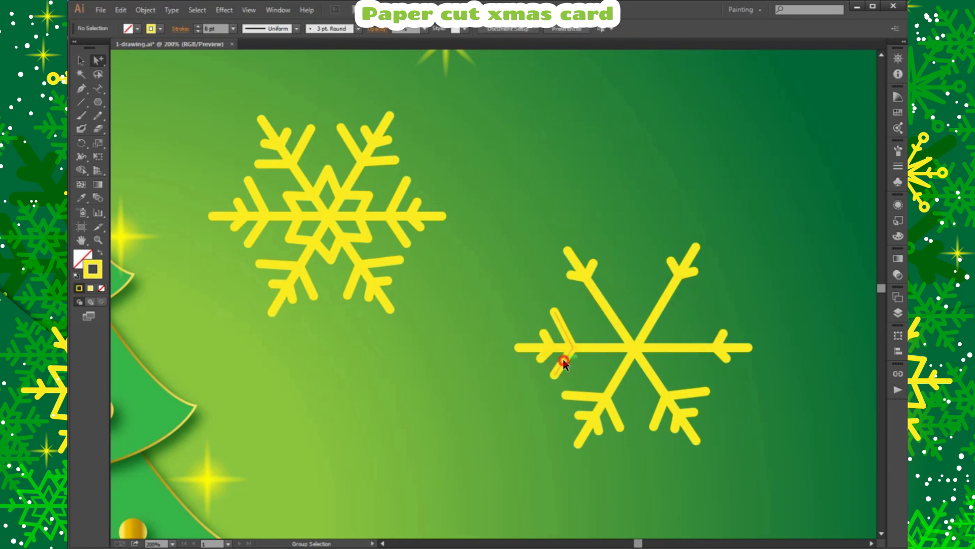
key(Delete)
click(579, 398)
key(Delete)
click(664, 411)
key(Delete)
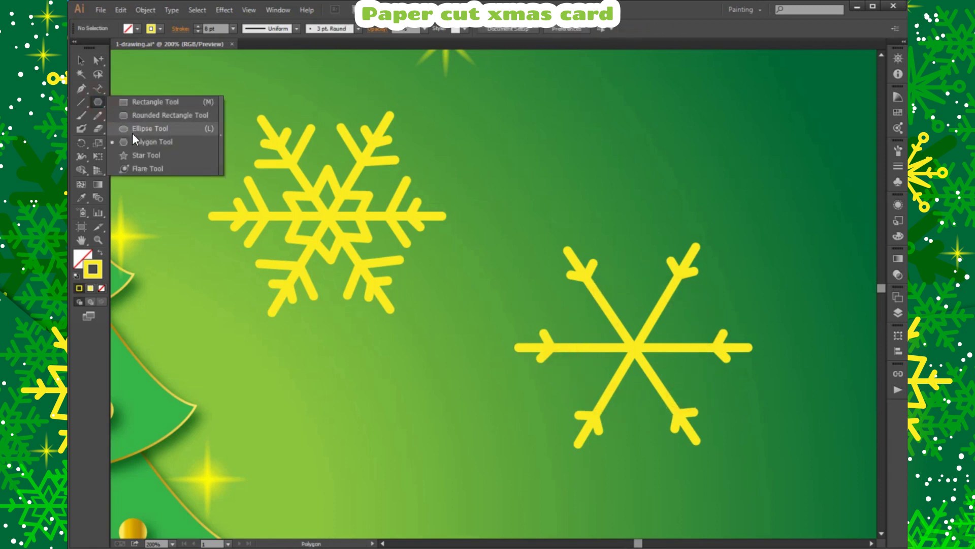
- Draw a small ring at one arm tip and copy it onto the other arm ends
drag(98, 104, 132, 132)
drag(550, 227, 563, 239)
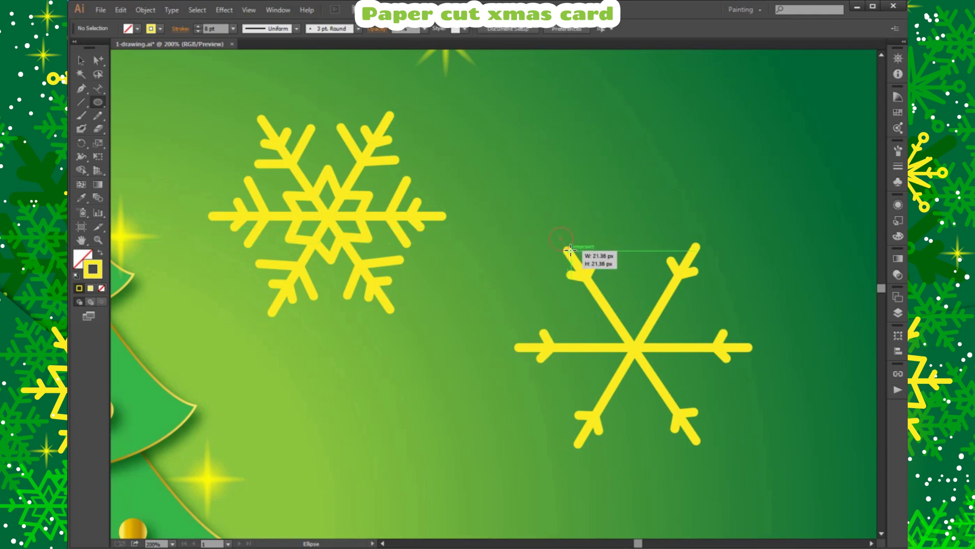
click(98, 60)
click(428, 122)
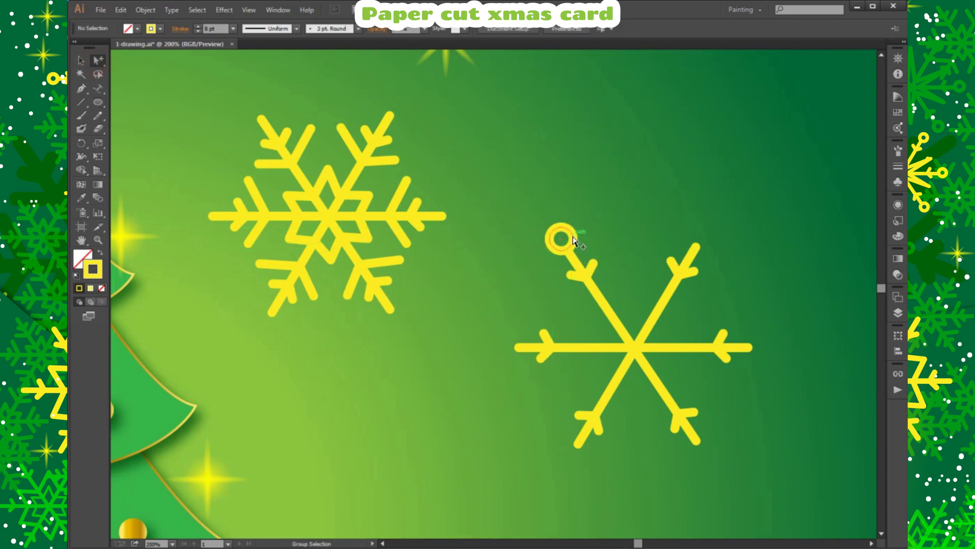
mouse_move(573, 239)
mouse_down()
mouse_move(719, 451)
mouse_move(711, 240)
mouse_up()
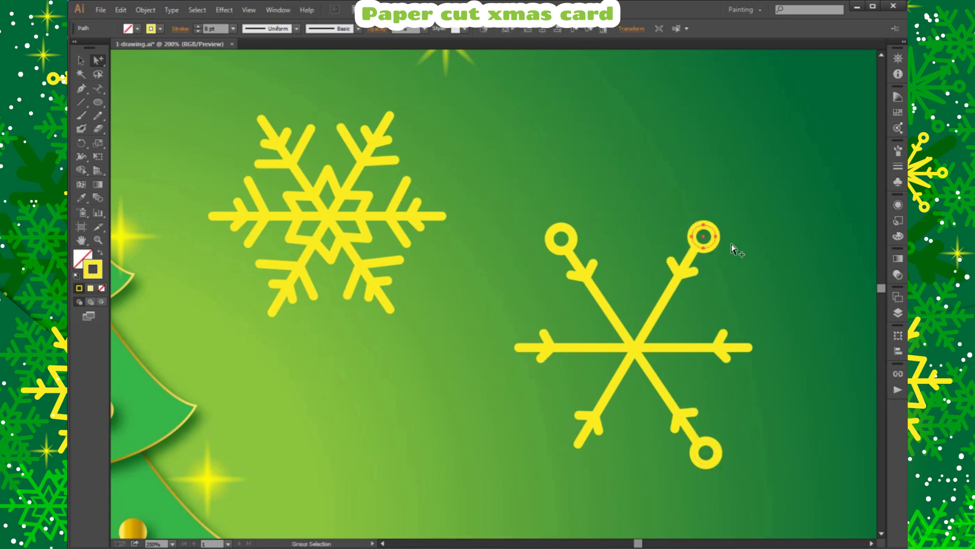
mouse_move(717, 465)
mouse_down()
mouse_move(582, 464)
mouse_move(514, 371)
mouse_move(768, 360)
mouse_up()
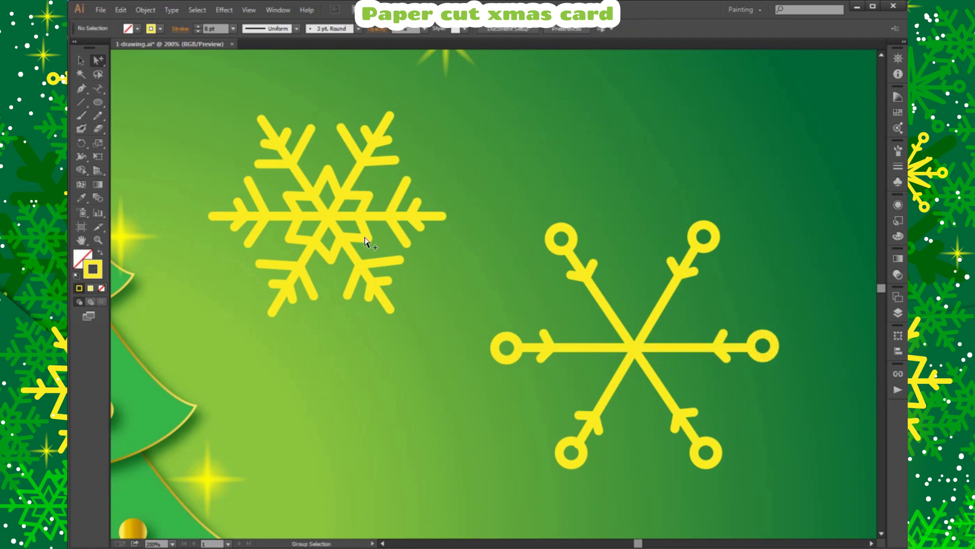
- Draw a pointed path on the upper arm and nudge its peak into place
click(615, 319)
click(627, 247)
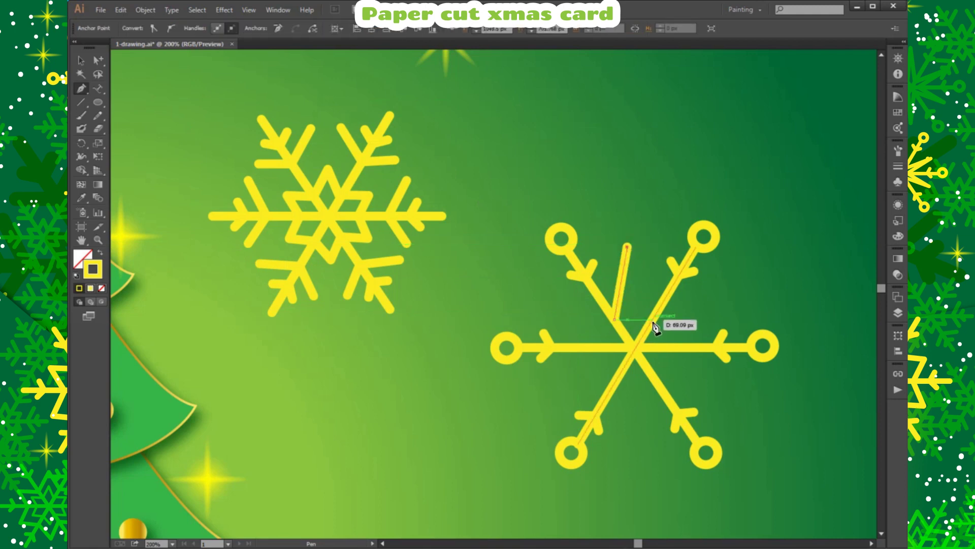
click(652, 320)
click(98, 60)
drag(628, 248, 631, 243)
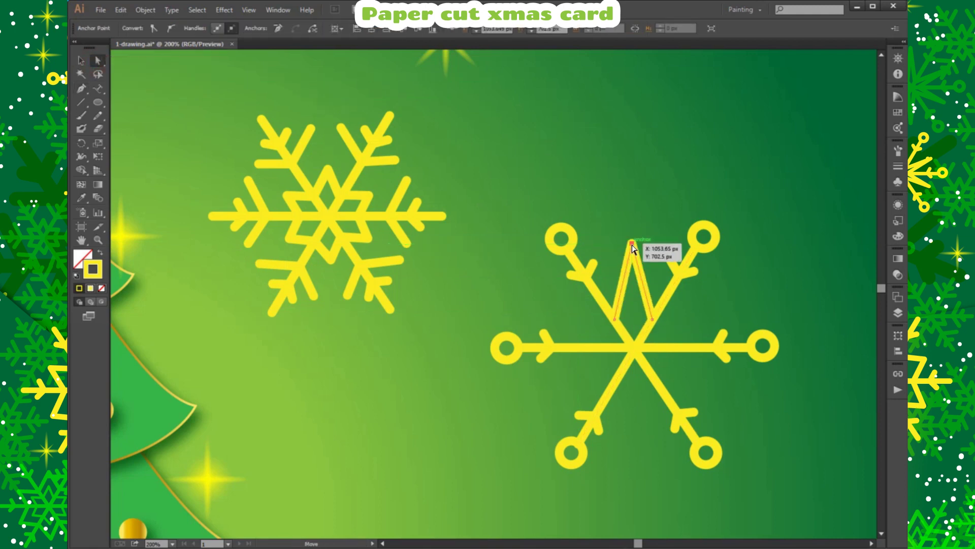
click(81, 60)
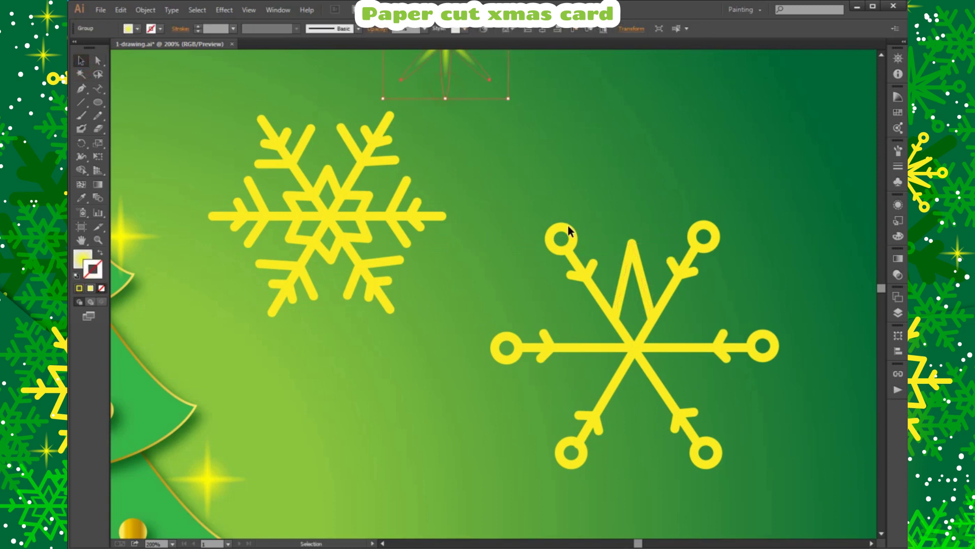
- Extend the pointed path into a closed six-pointed star around the centre
key(p)
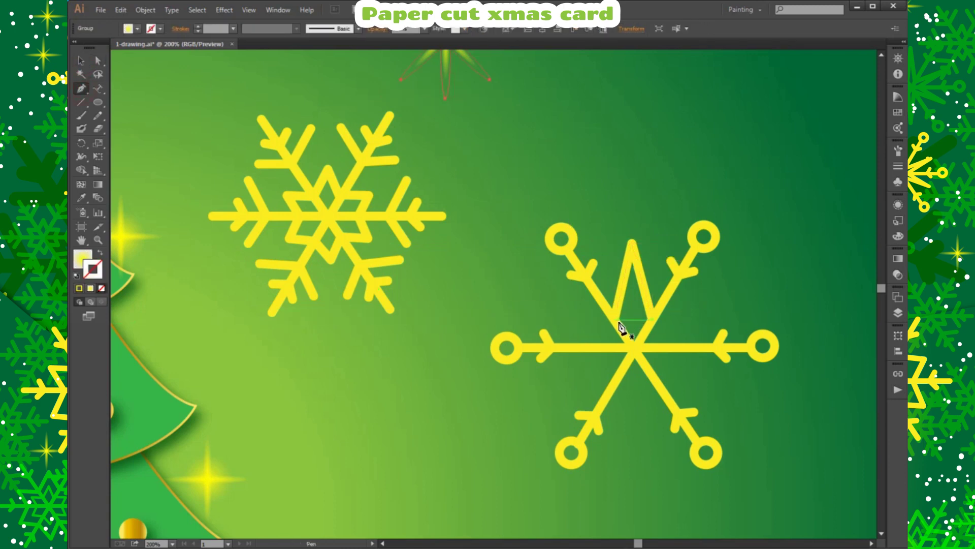
ctrl+click(617, 307)
click(614, 319)
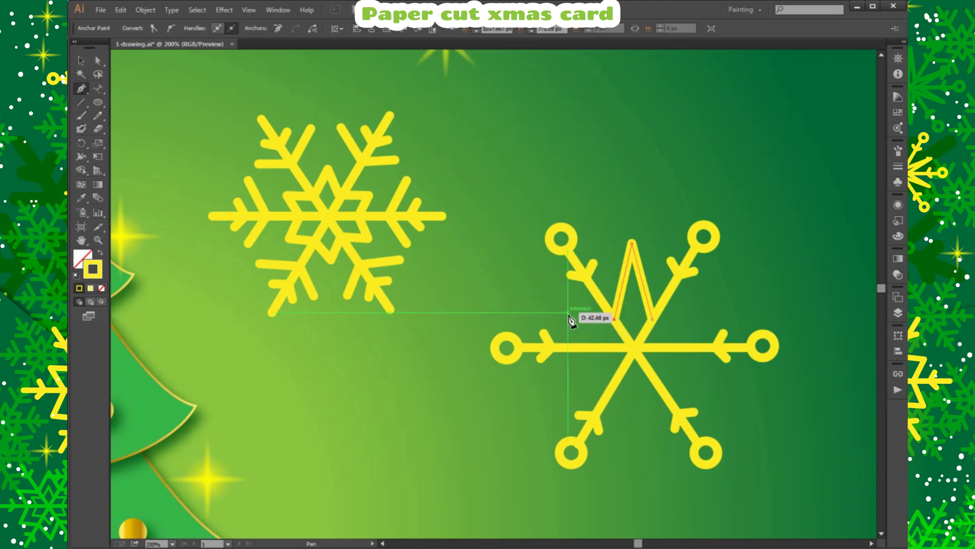
click(555, 306)
click(593, 350)
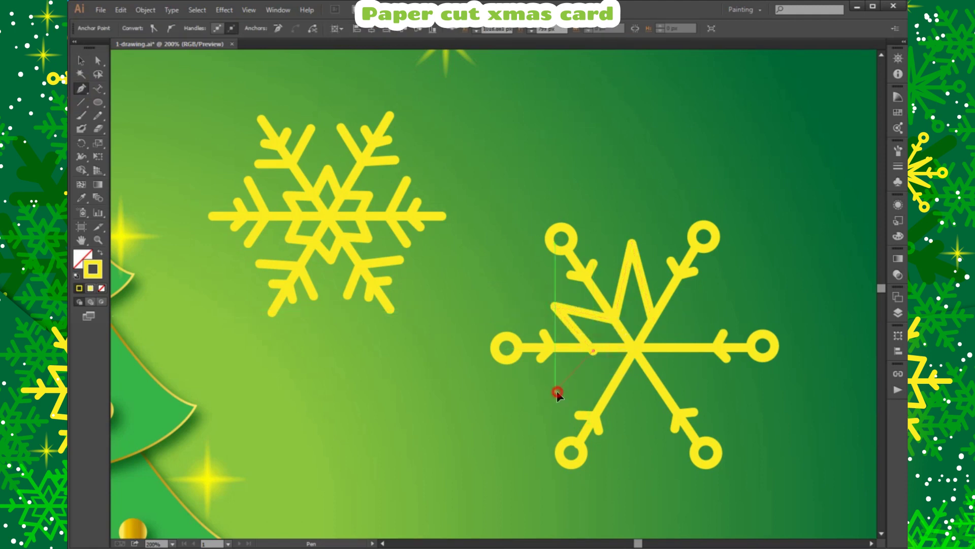
click(555, 391)
click(618, 377)
click(634, 435)
click(656, 379)
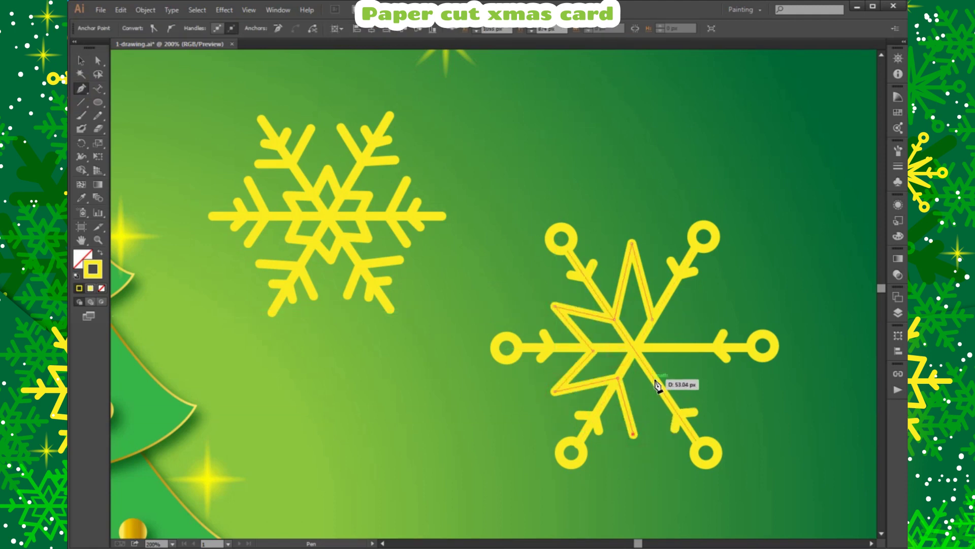
click(722, 389)
click(674, 347)
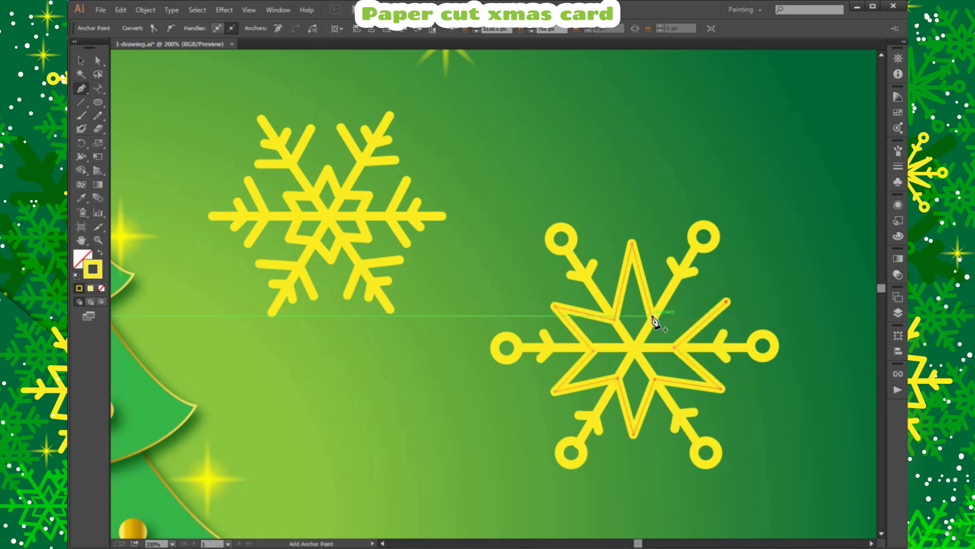
click(728, 301)
click(652, 318)
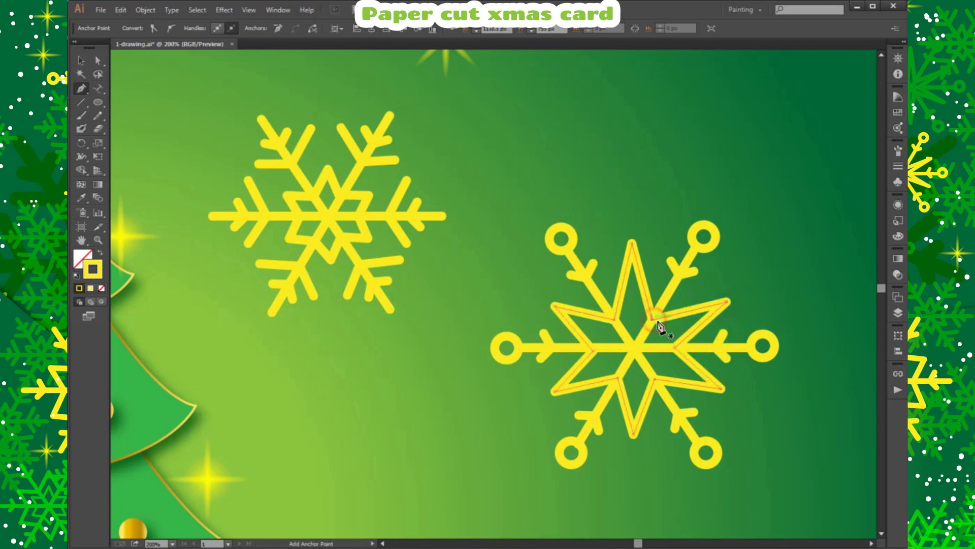
- Pull the lower star points outward and several inner corners toward the centre
key(a)
drag(552, 394, 549, 397)
drag(633, 435, 632, 444)
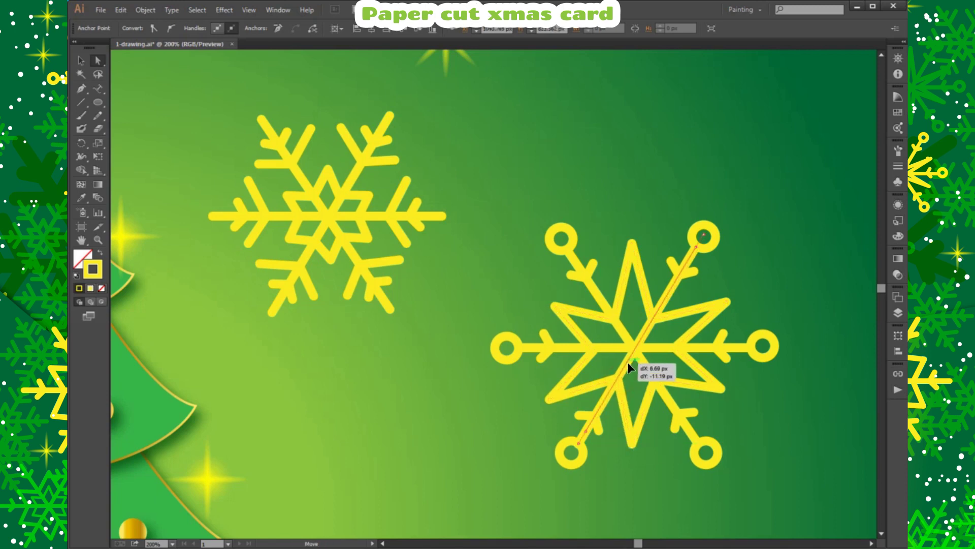
click(589, 391)
drag(619, 379, 628, 339)
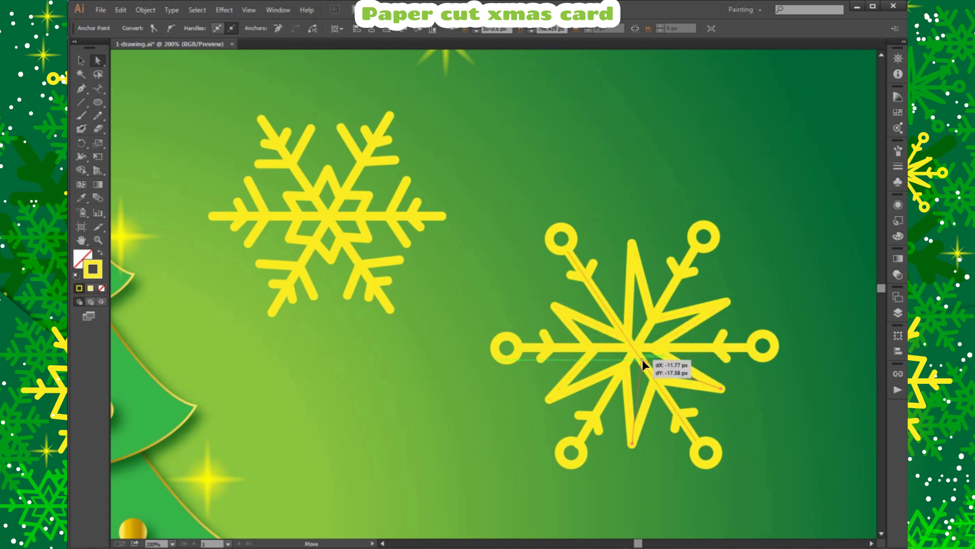
drag(593, 350, 617, 348)
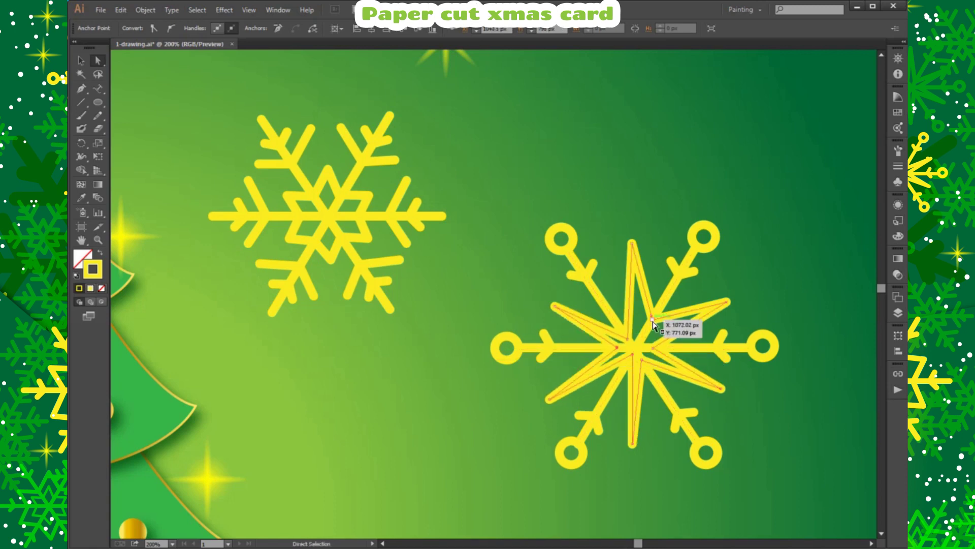
drag(650, 315, 642, 332)
- Pull two more inner corners toward the centre to make the star slender
click(681, 302)
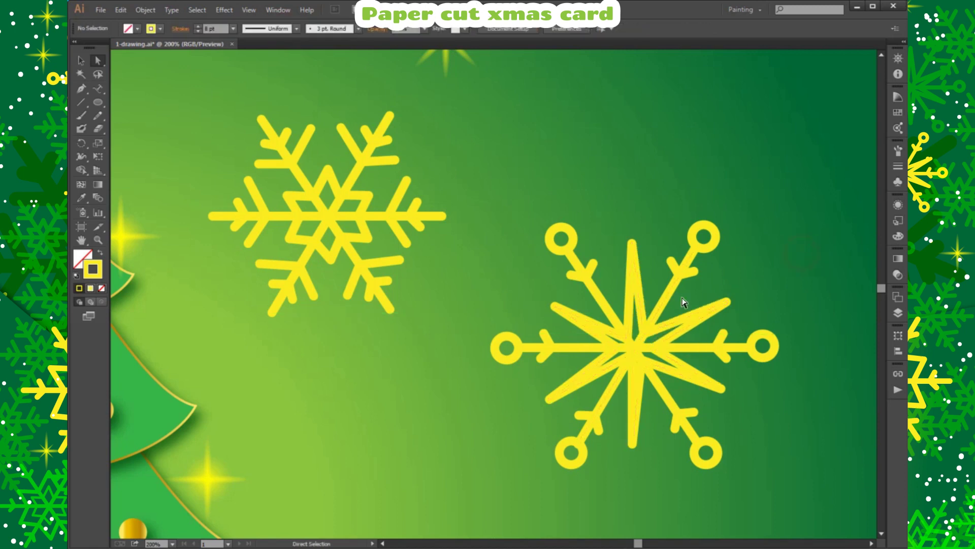
click(623, 383)
drag(622, 383, 628, 358)
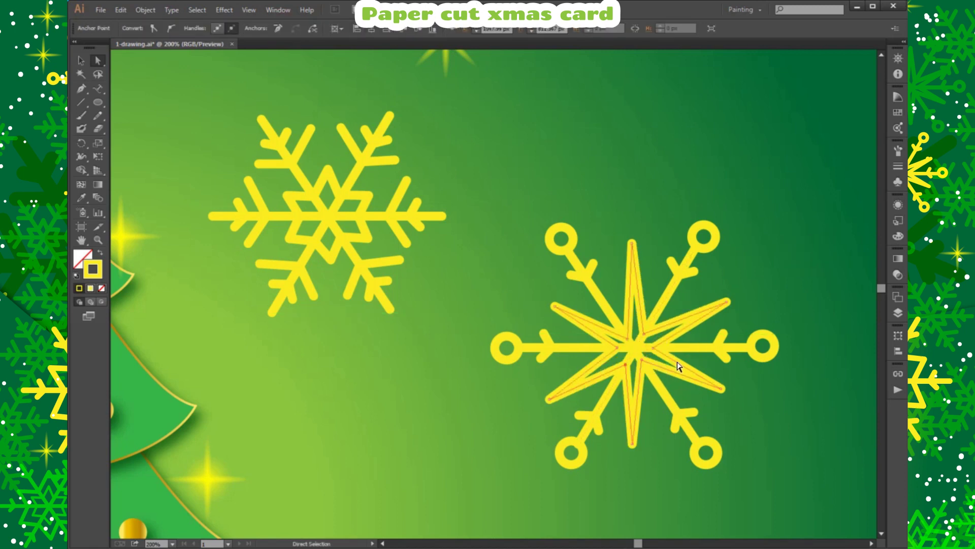
click(764, 277)
click(629, 322)
drag(629, 322, 628, 339)
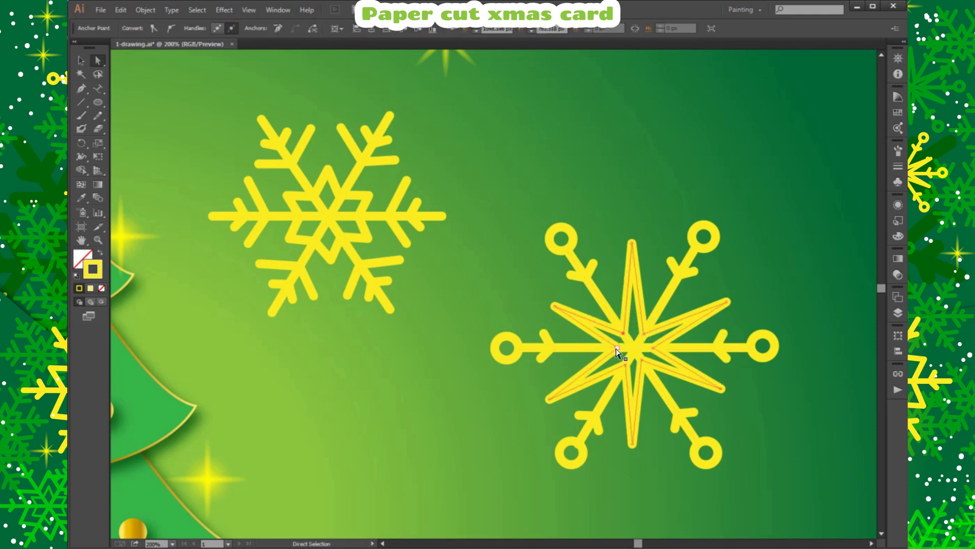
click(778, 297)
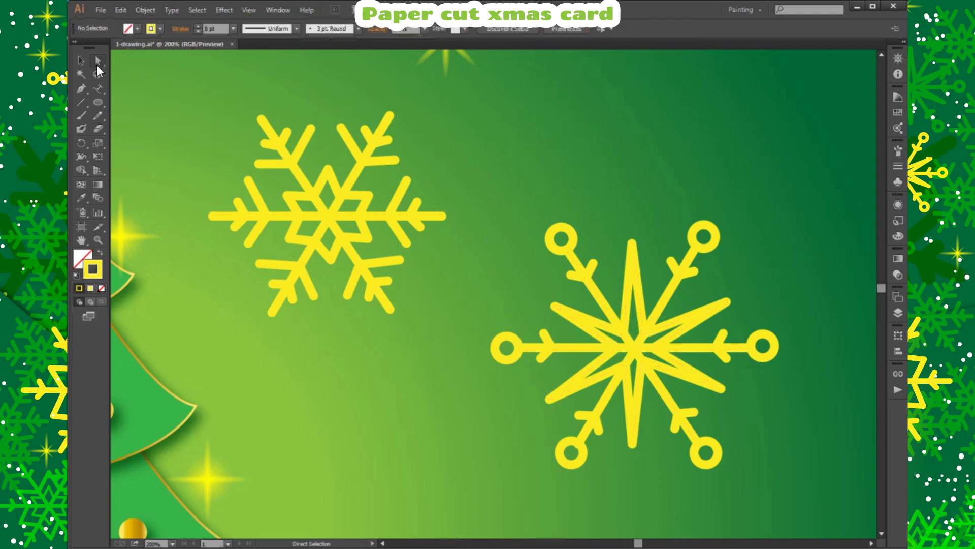
right_click(782, 481)
- Group the ringed snowflake and move it up and to the right
click(798, 483)
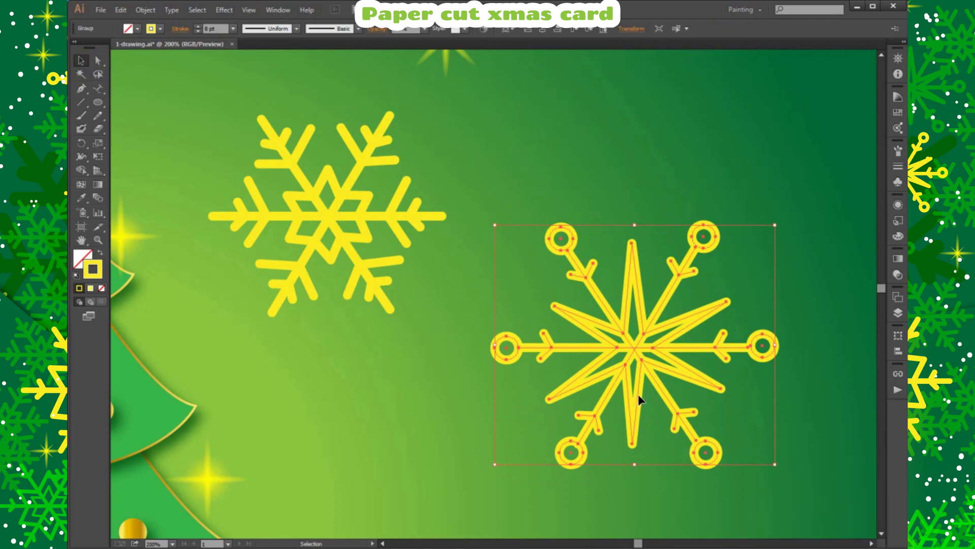
scroll(665, 327, up, 3)
drag(635, 410, 681, 172)
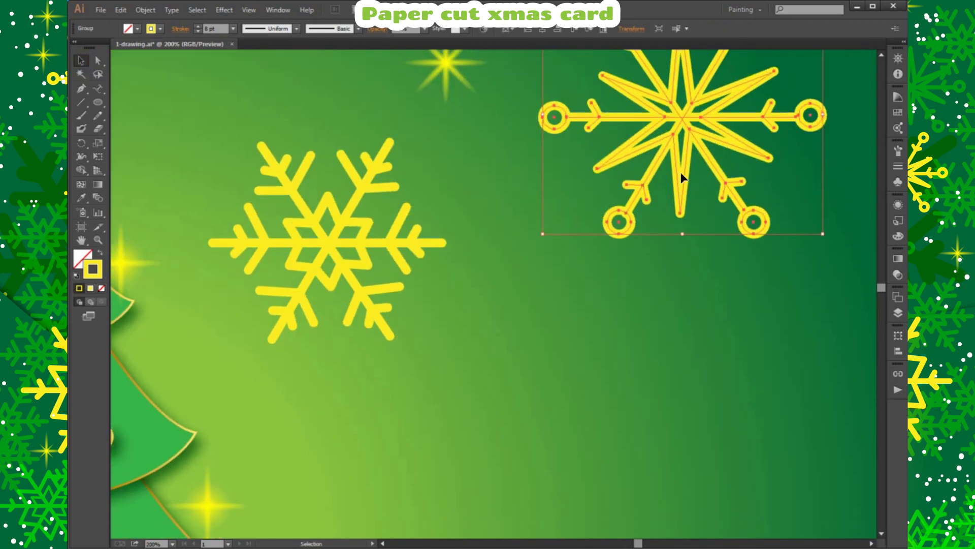
scroll(361, 216, down, 3)
- Place a copy of the branched snowflake lower on the card
drag(361, 216, 650, 371)
scroll(650, 364, down, 3)
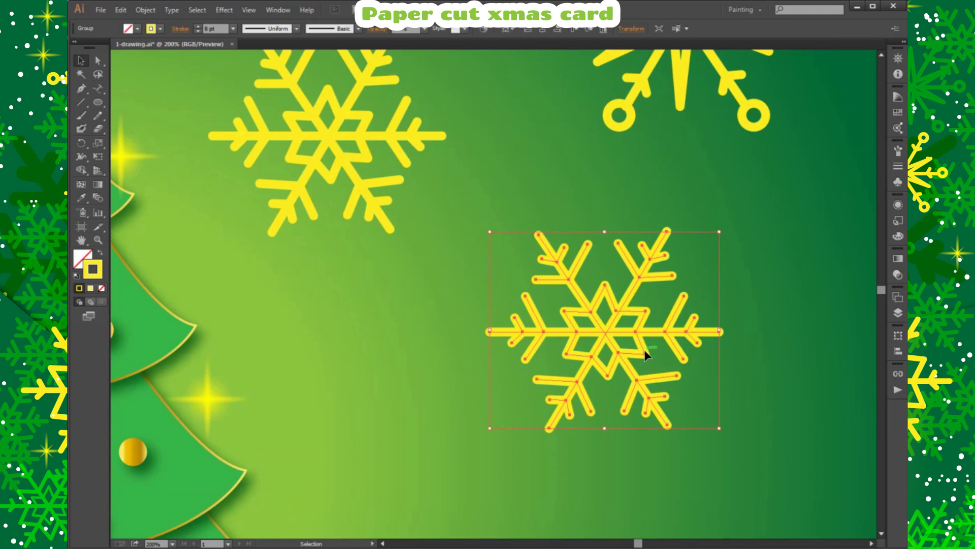
right_click(644, 360)
click(749, 395)
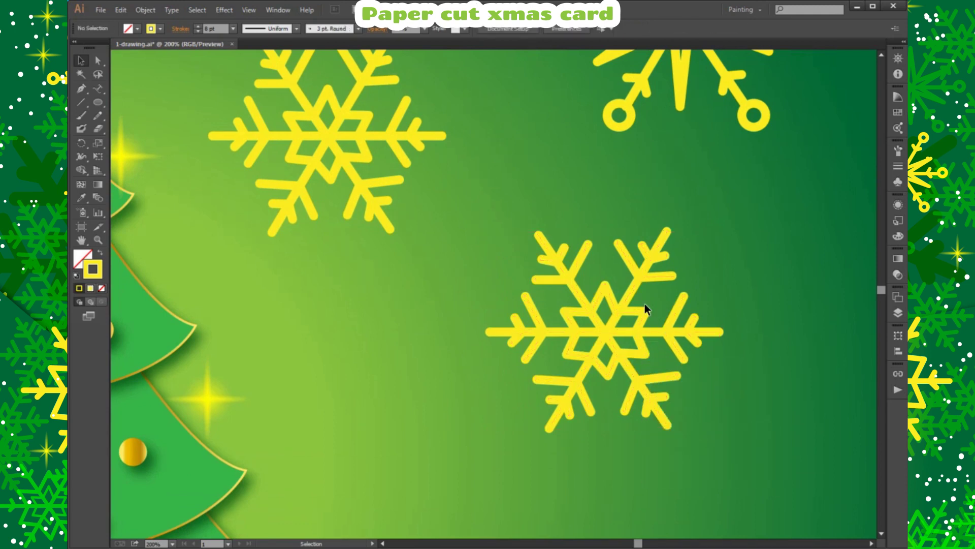
- Copy the copy's inner star, Paste in Front, and enlarge it into a bigger outline
click(641, 338)
click(120, 9)
click(133, 68)
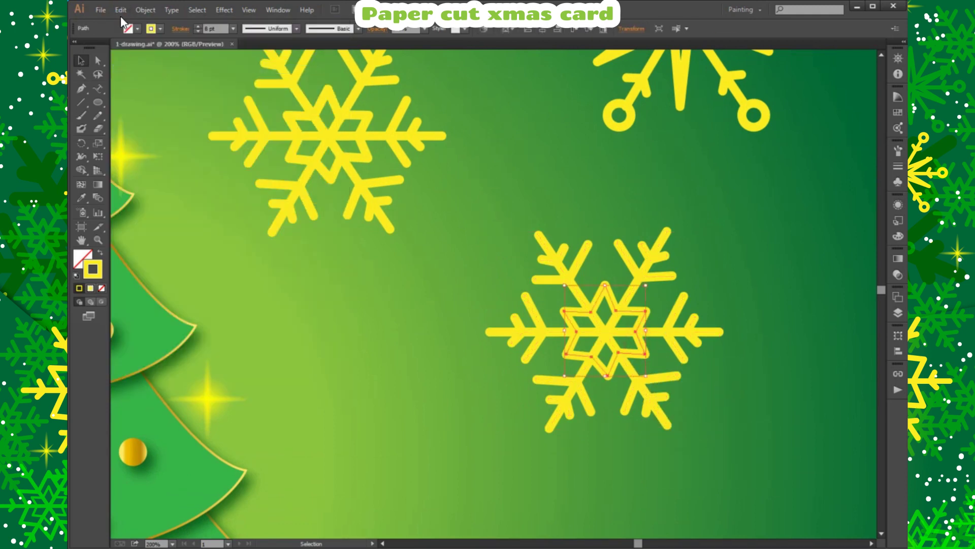
click(120, 11)
click(151, 94)
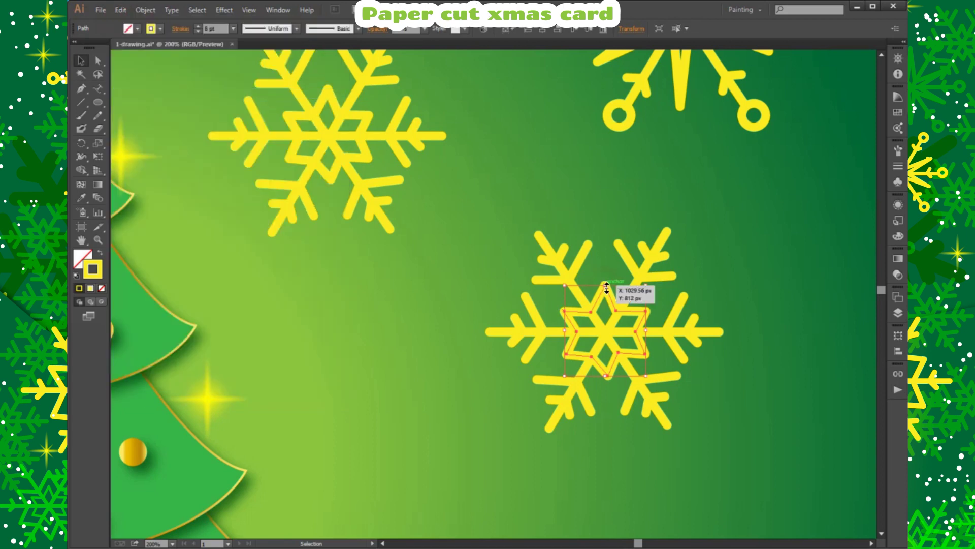
drag(606, 288, 606, 247)
click(774, 298)
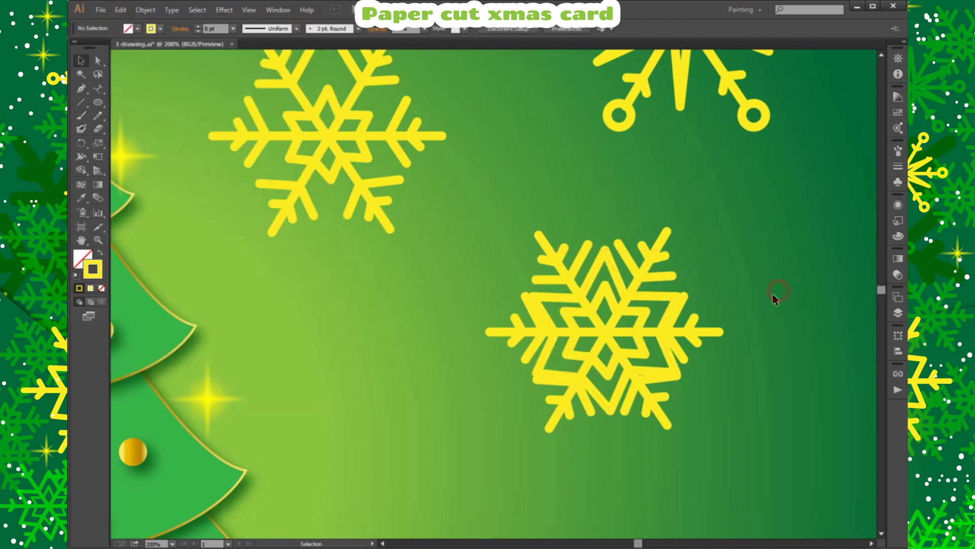
- Delete the horizontal arm by mistake and undo it, then check a diagonal arm
click(679, 359)
key(Delete)
key(ctrl+z)
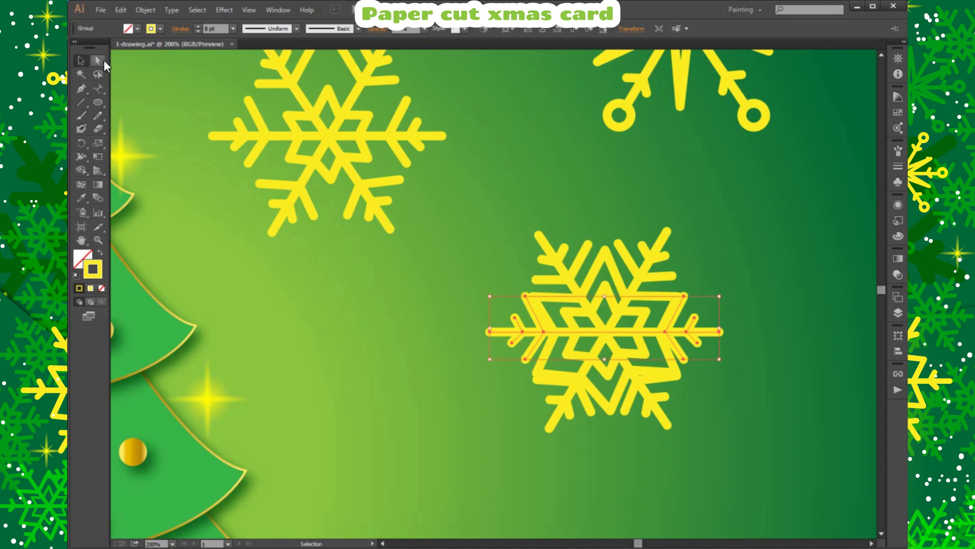
key(a)
alt+click(684, 299)
click(602, 351)
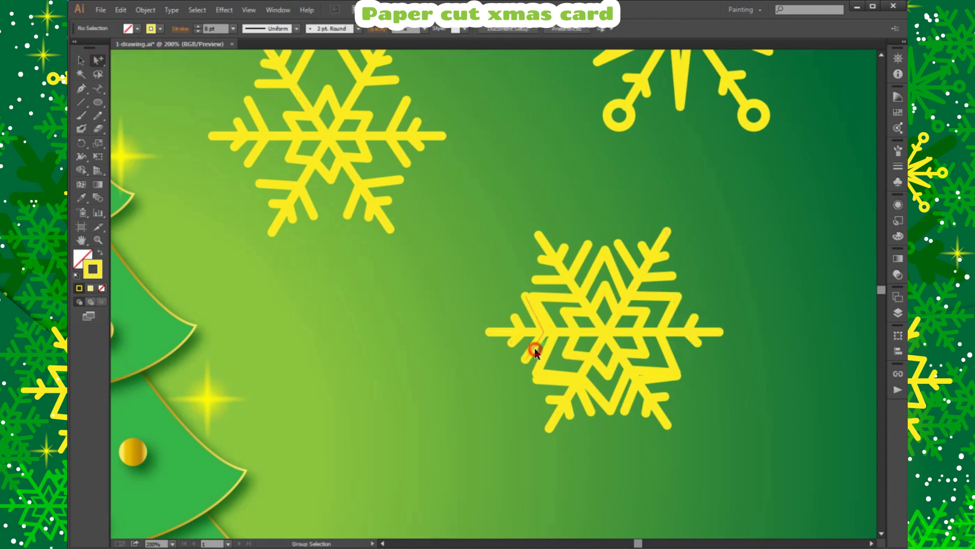
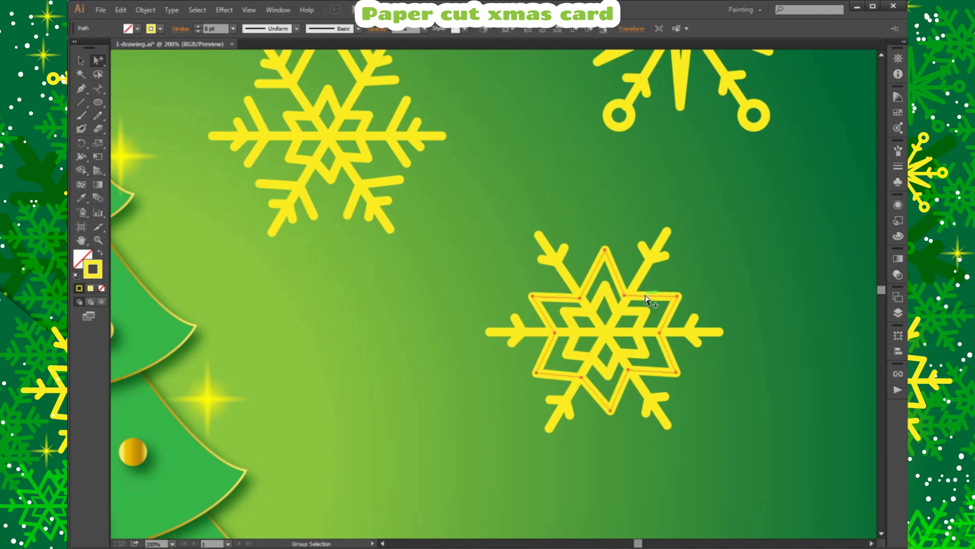
- Adjust an inner-star anchor and give the lower snowflake's inner star a 5 pt stroke
drag(624, 295, 630, 290)
click(643, 274)
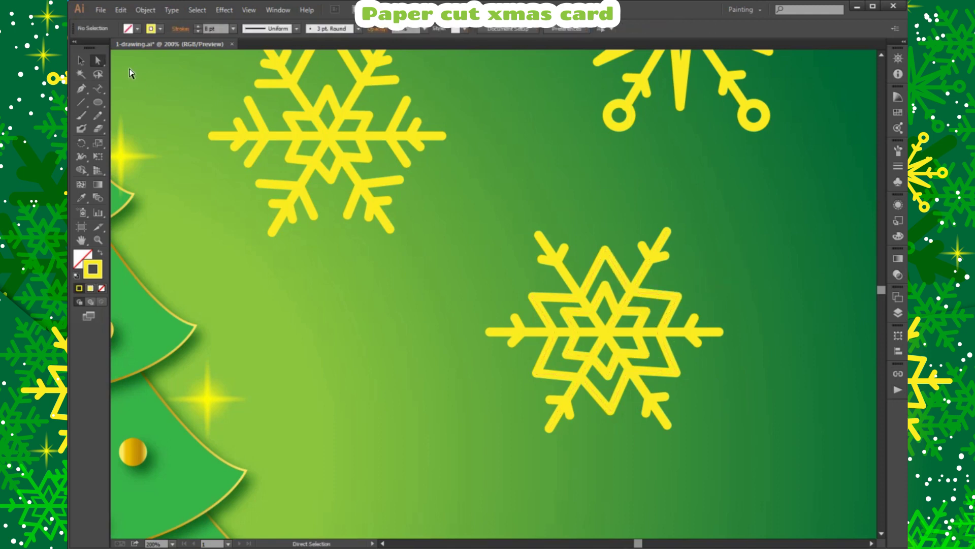
drag(97, 60, 129, 77)
click(579, 310)
click(233, 28)
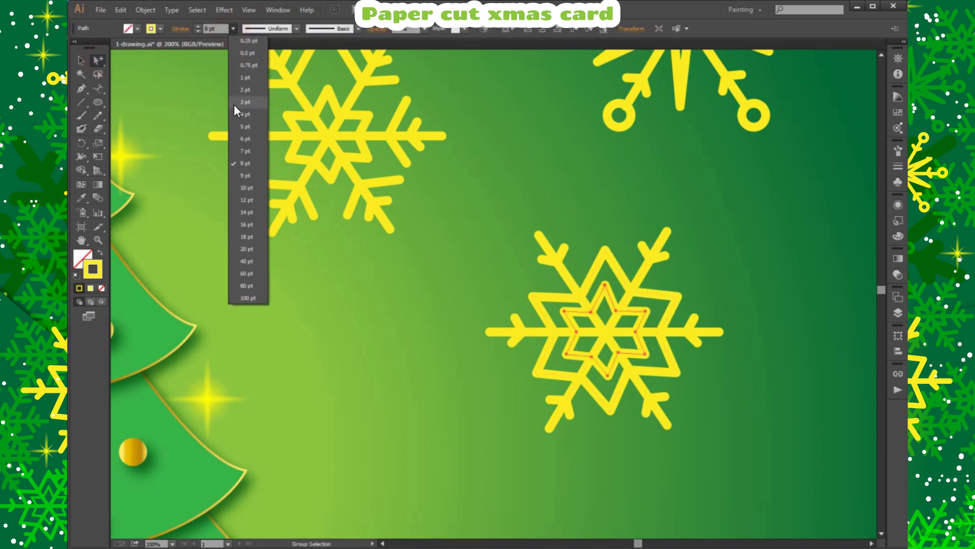
click(245, 127)
click(752, 280)
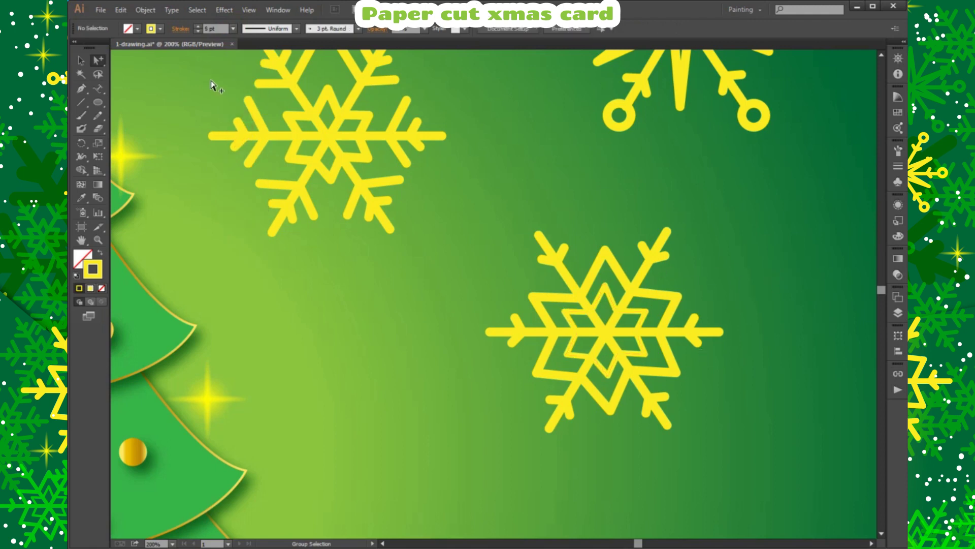
- Group the whole lower snowflake into one object and zoom out to the full card
drag(751, 442, 701, 376)
right_click(751, 364)
click(777, 420)
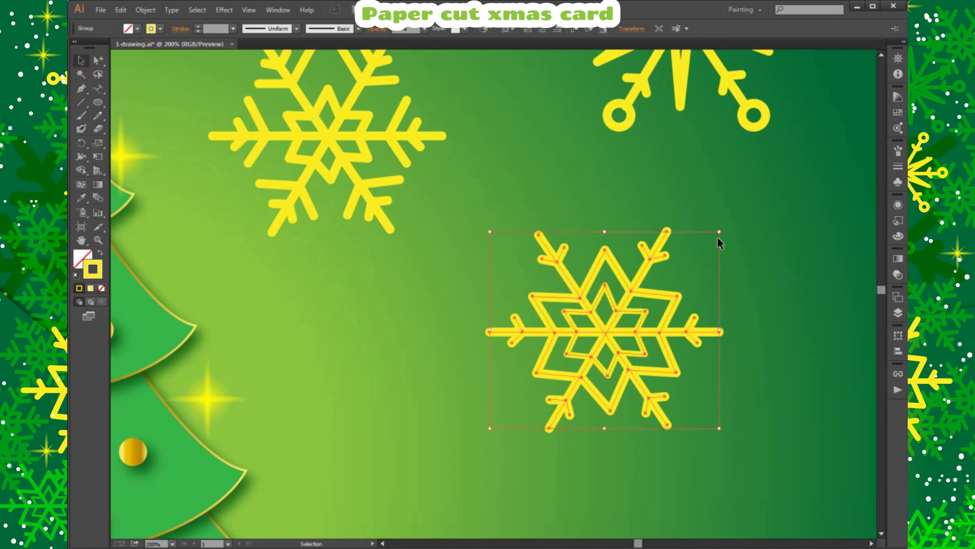
key(ctrl+0)
- Resize the top-right and middle snowflakes and move all three onto the pasteboard above the card
scroll(741, 274, up, 3)
click(730, 251)
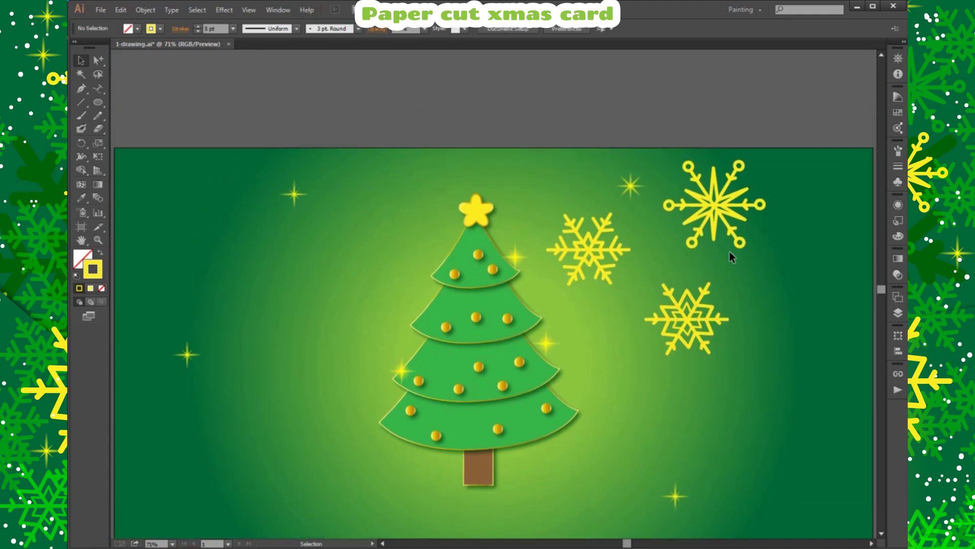
click(720, 176)
drag(716, 163, 717, 170)
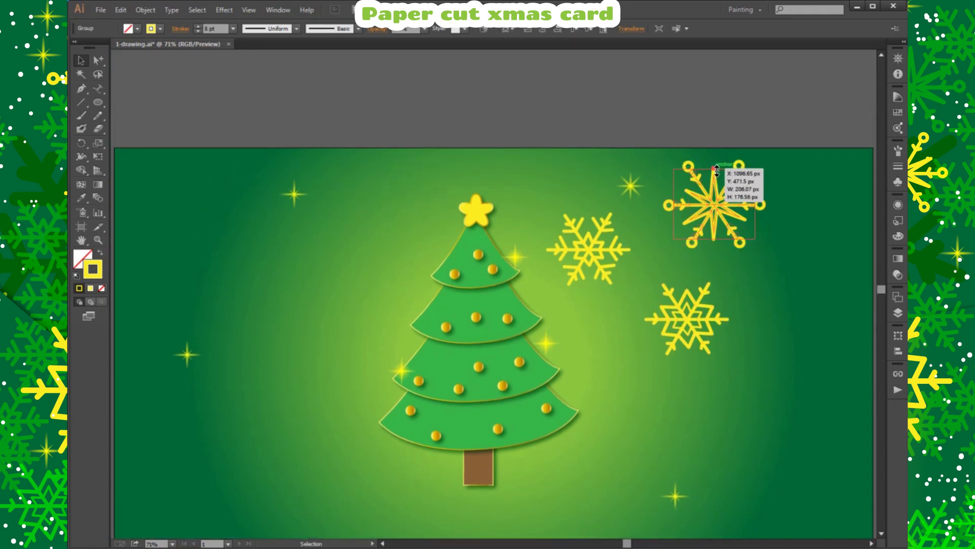
click(595, 252)
mouse_move(590, 214)
mouse_down()
mouse_move(589, 224)
mouse_move(559, 107)
mouse_up()
drag(712, 199, 647, 101)
drag(691, 325, 745, 107)
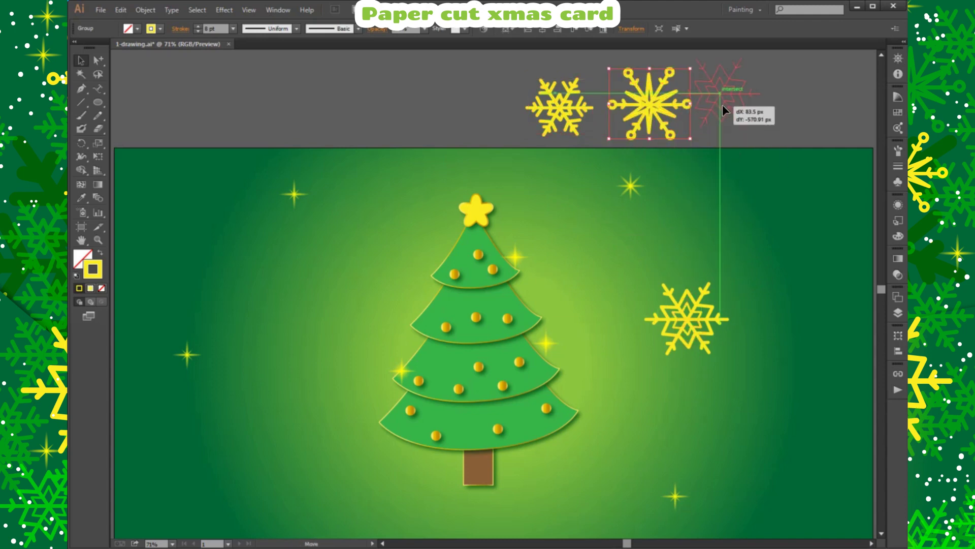
- Save each of the three snowflakes as a new symbol, then reposition them above the card
scroll(756, 122, up, 2)
click(897, 182)
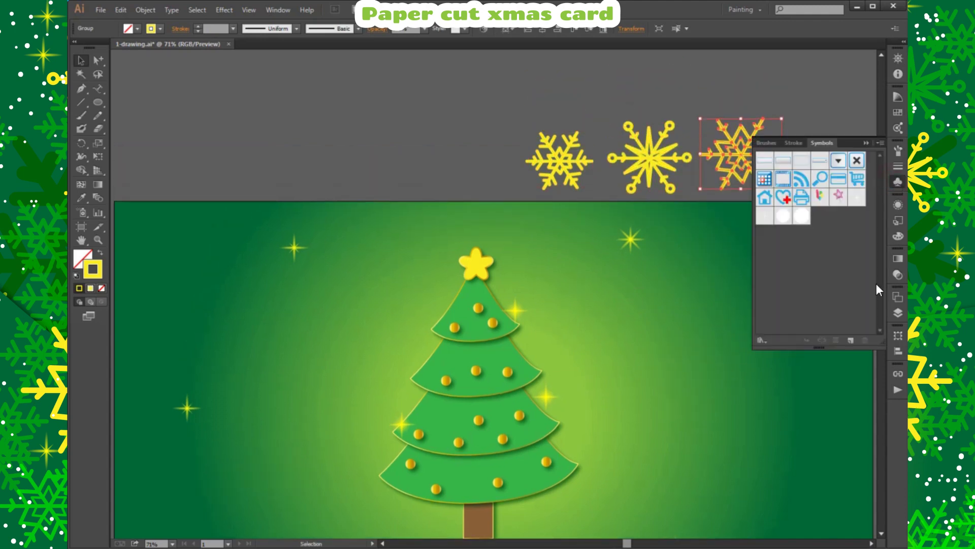
click(849, 340)
drag(696, 218, 697, 239)
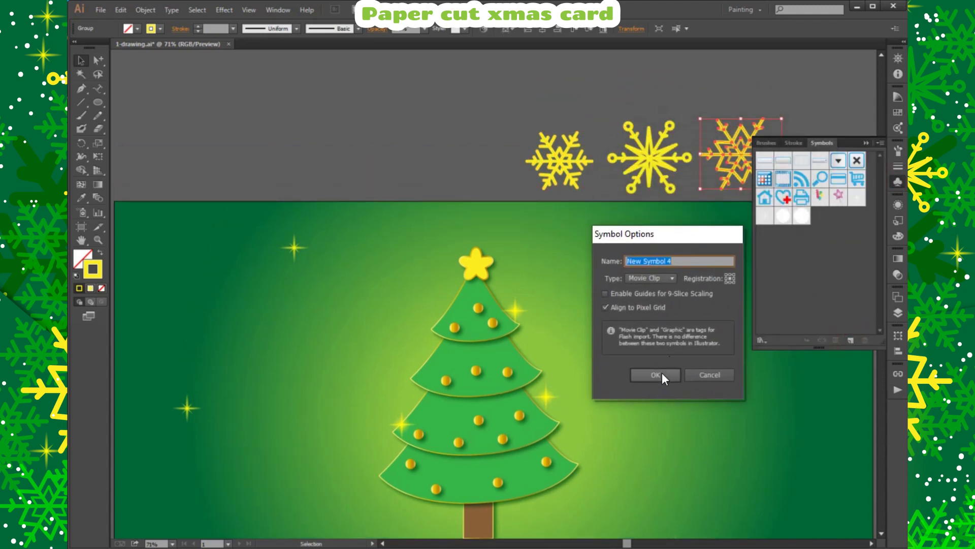
click(661, 374)
click(651, 157)
click(849, 340)
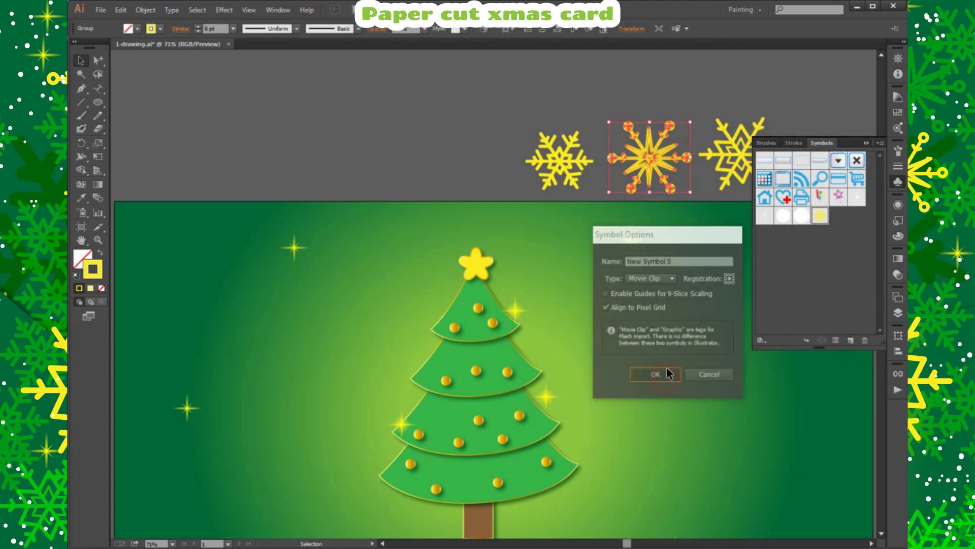
click(663, 373)
click(558, 160)
click(847, 340)
click(667, 375)
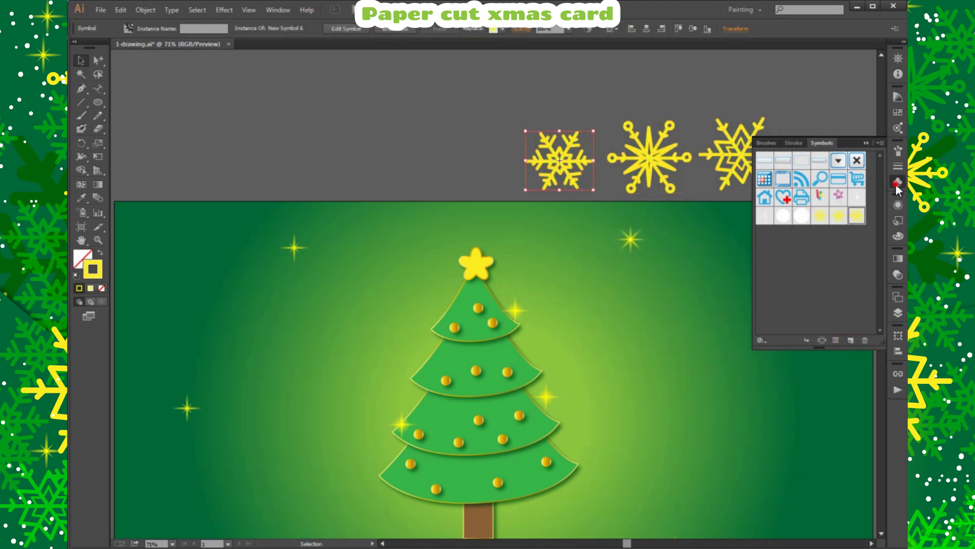
click(495, 112)
mouse_move(495, 112)
mouse_down()
mouse_move(747, 163)
mouse_move(727, 107)
mouse_up()
- Set the view zoom to 66.67% to show the whole card
scroll(573, 329, down, 1)
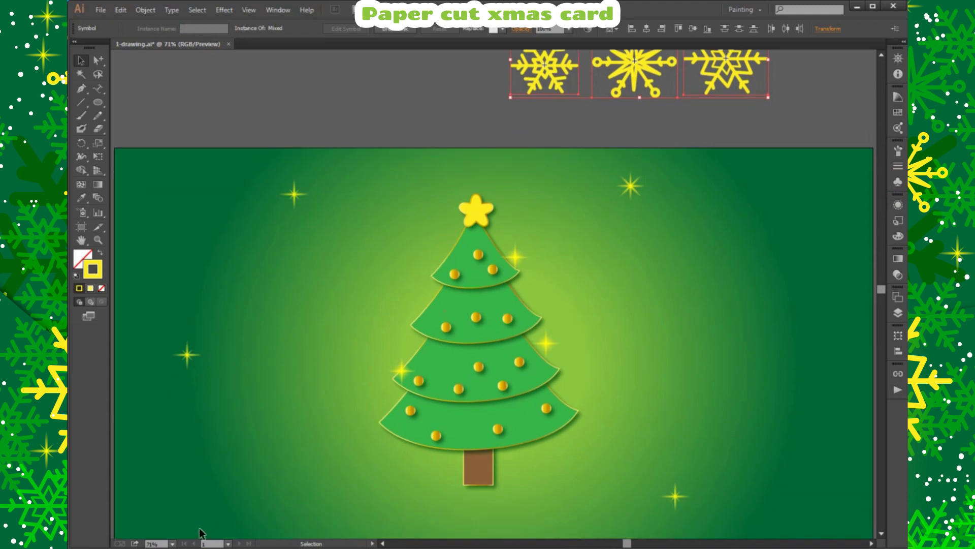
click(173, 543)
click(197, 531)
click(173, 544)
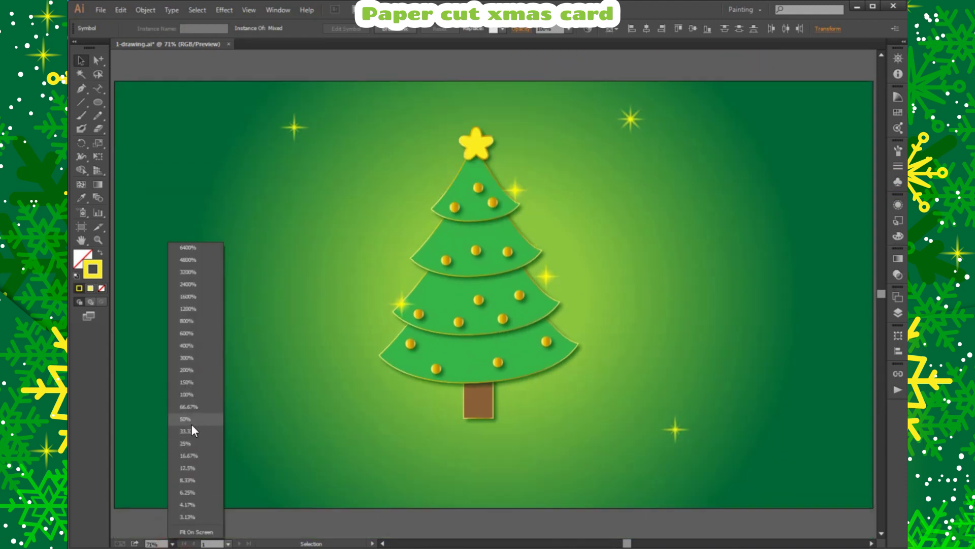
click(191, 405)
- Pick the snowflake symbol and the Symbol Sprayer tool, dismissing the alerts
click(897, 113)
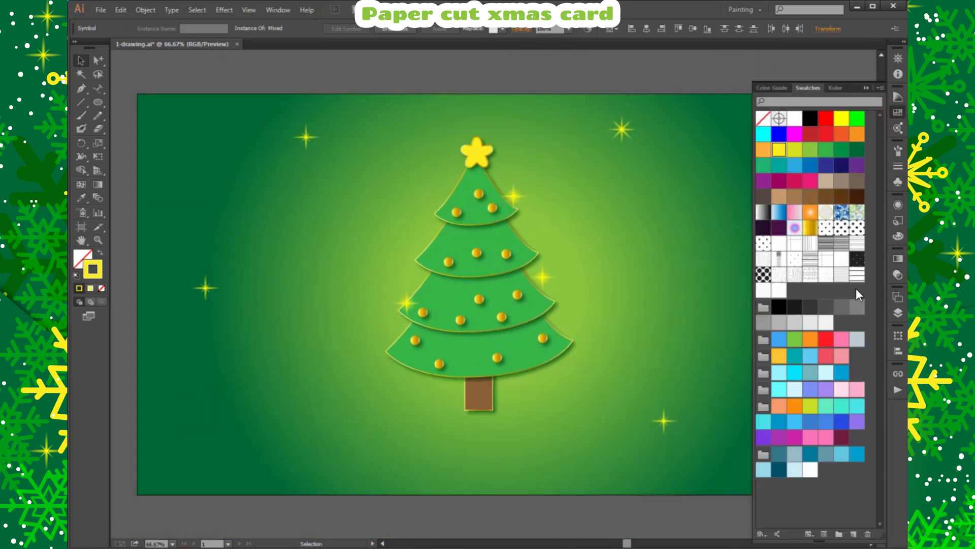
click(898, 181)
click(894, 184)
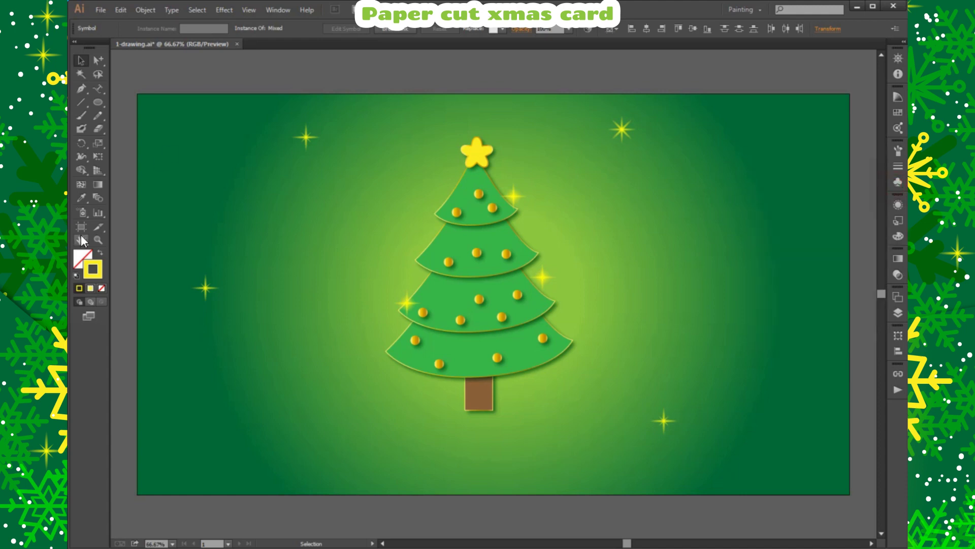
click(183, 433)
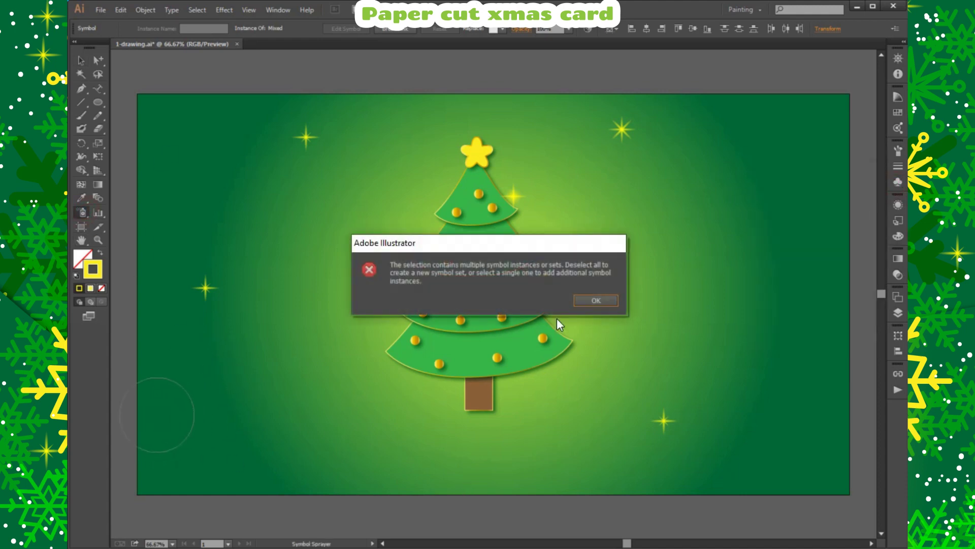
click(579, 300)
click(897, 312)
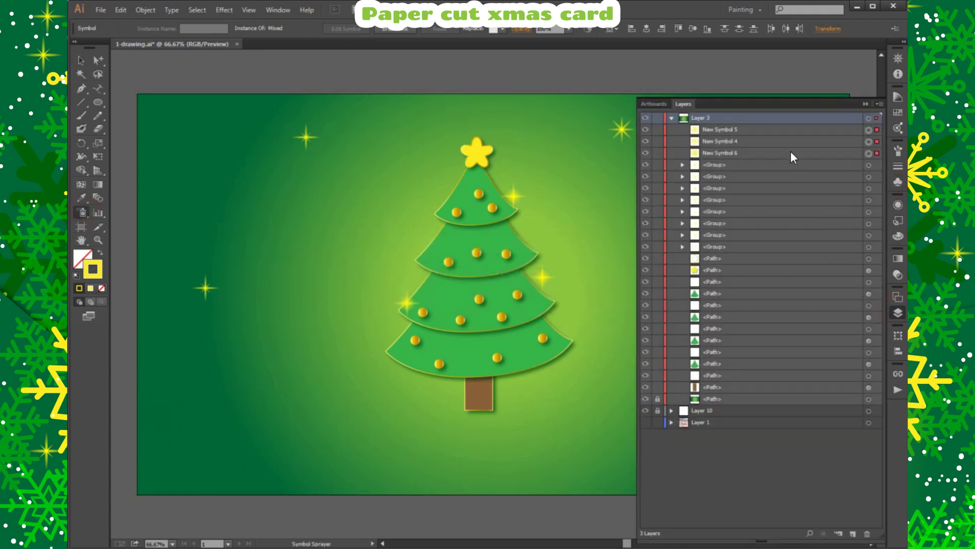
key(Return)
- Deselect everything and choose the snowflake symbol again for spraying
click(242, 68)
click(897, 313)
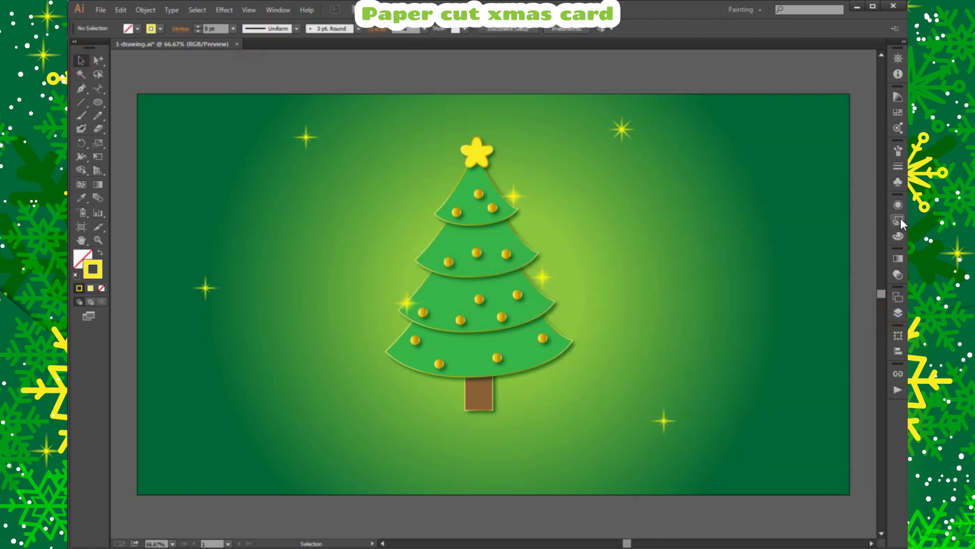
click(898, 181)
click(169, 206)
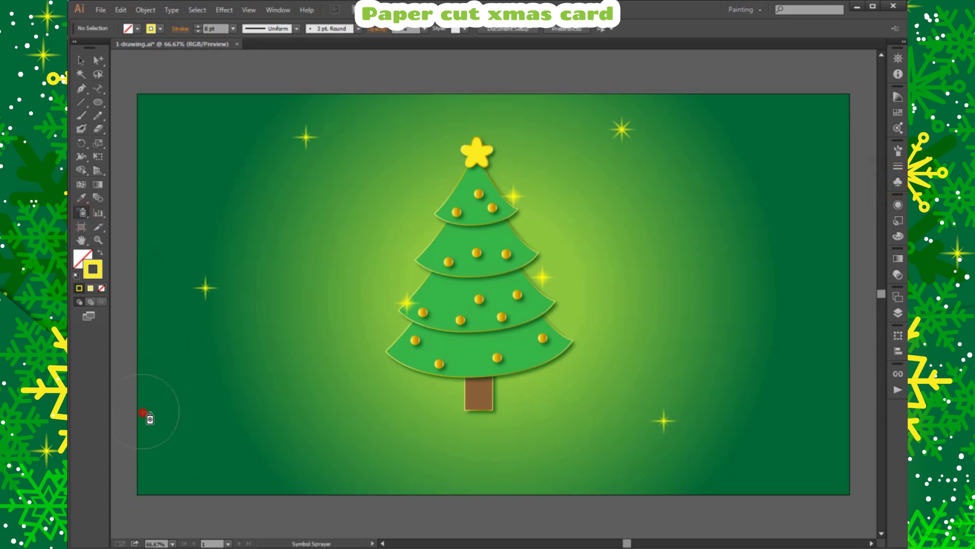
- Spray a band of snowflake symbols along the bottom of the card
mouse_move(143, 412)
mouse_down()
mouse_move(505, 474)
mouse_move(842, 435)
mouse_up()
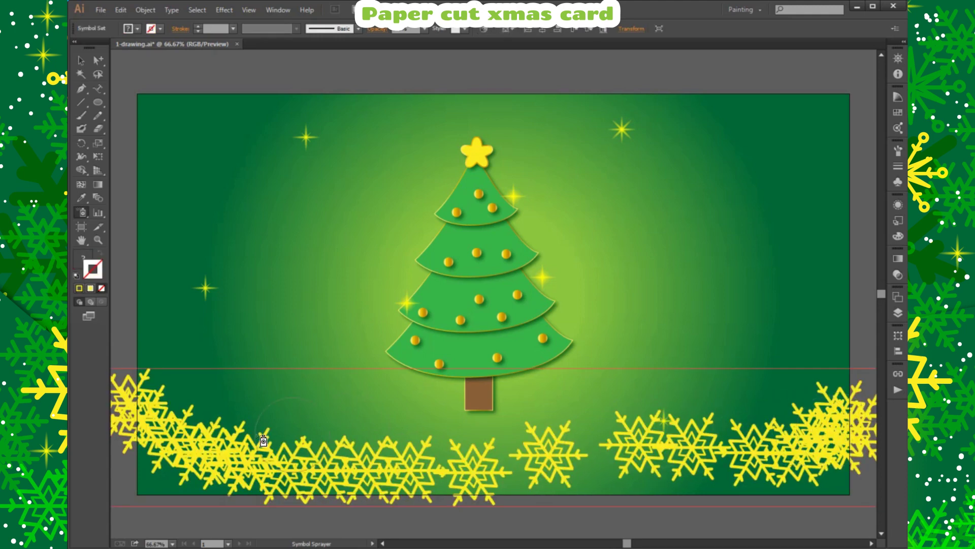
key(ctrl+z)
mouse_move(229, 453)
mouse_down()
mouse_move(682, 479)
mouse_move(838, 435)
mouse_up()
key(ctrl+z)
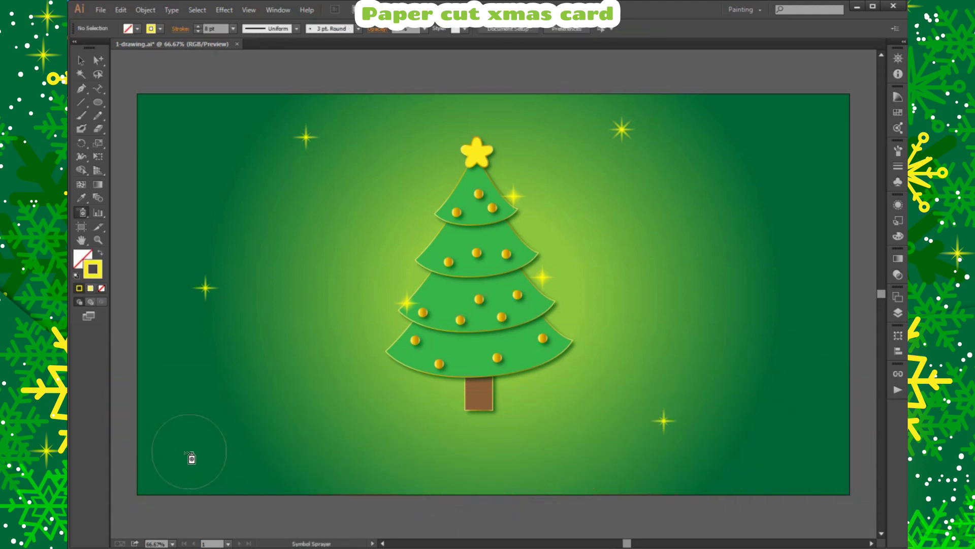
mouse_move(191, 458)
mouse_down()
mouse_move(729, 464)
mouse_move(843, 447)
mouse_up()
- Zoom the view out to 50%
click(172, 543)
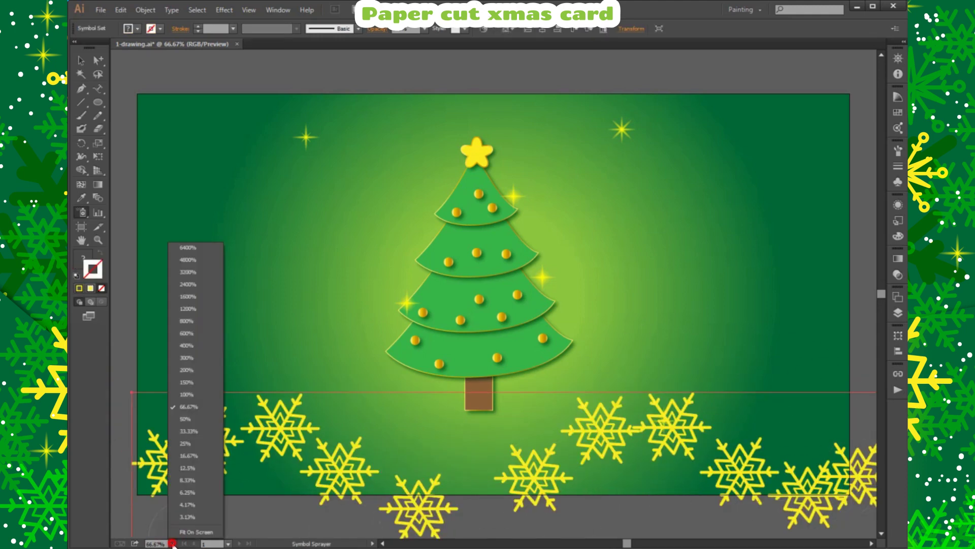
click(190, 419)
scroll(758, 355, up, 1)
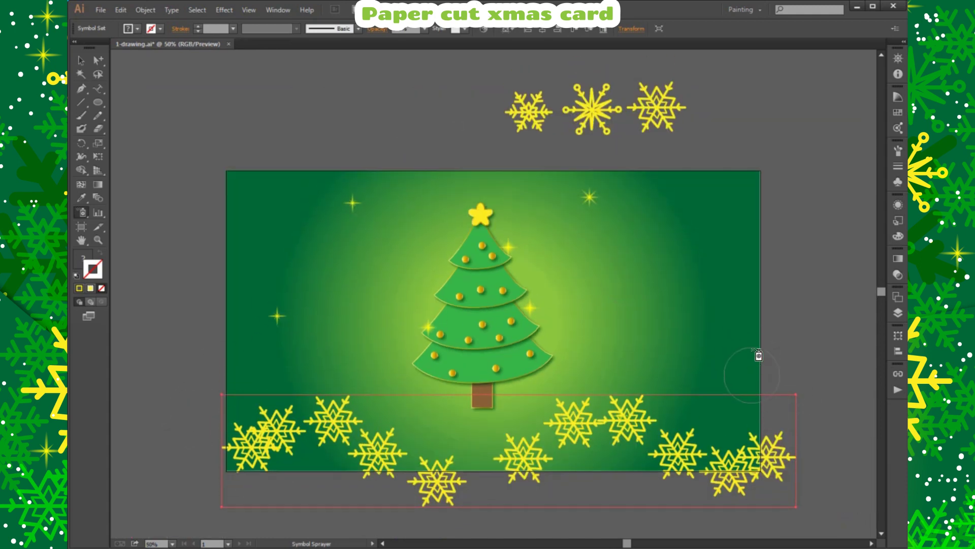
click(869, 543)
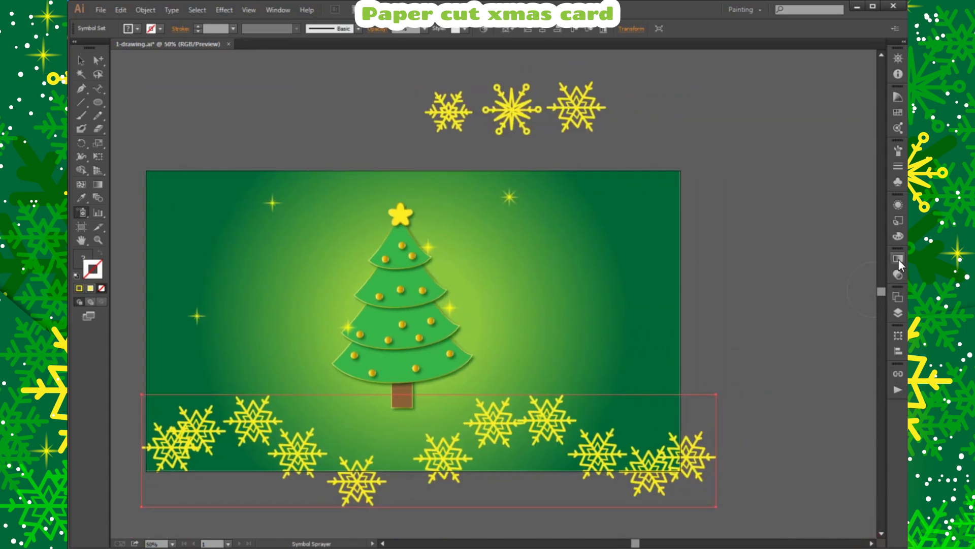
- Try Multiply and Overlay blending on the snowflakes, then leave them at Normal
click(897, 206)
click(898, 274)
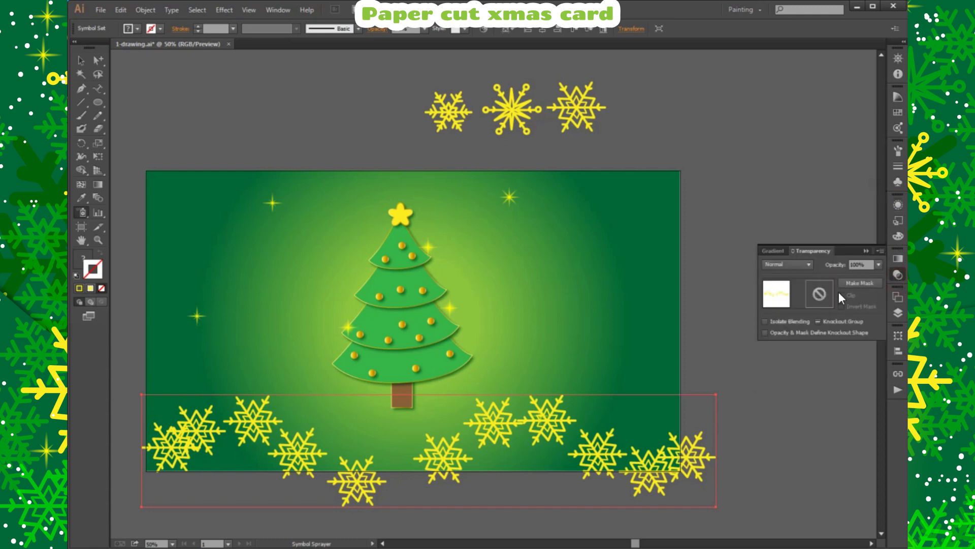
click(800, 264)
click(777, 291)
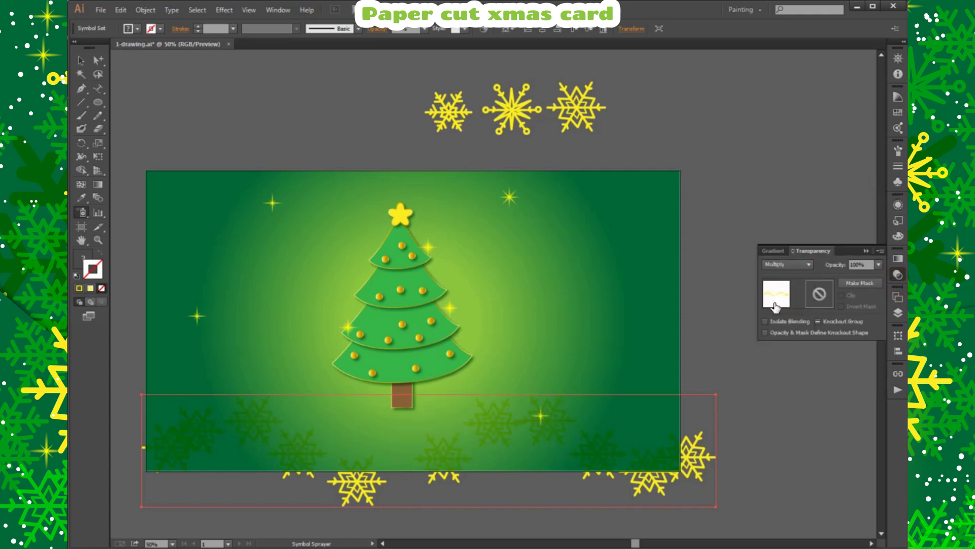
click(791, 265)
click(787, 373)
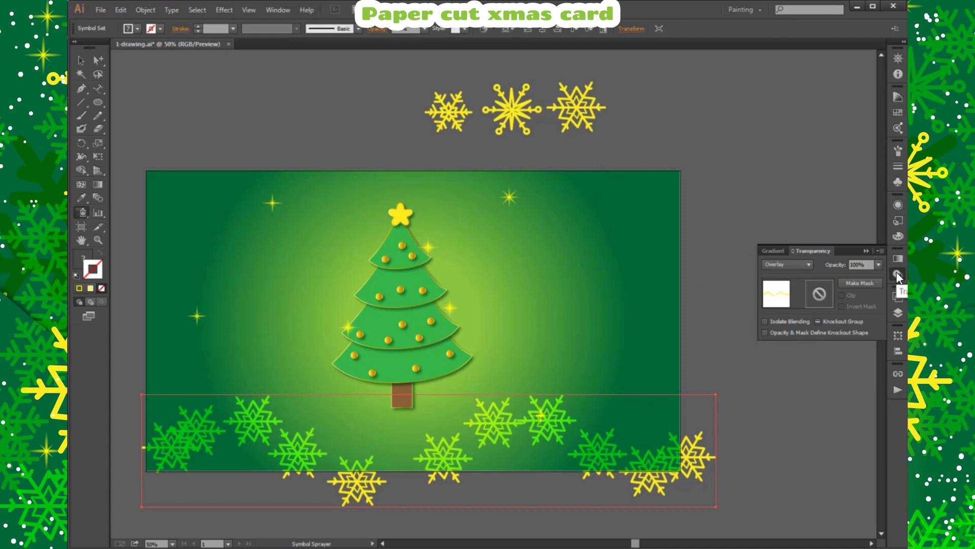
click(788, 265)
click(696, 318)
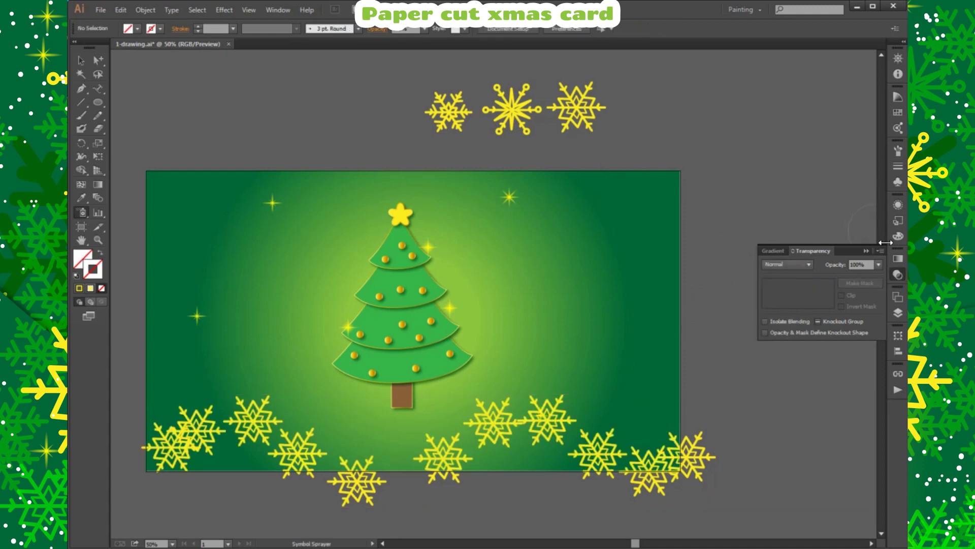
- Spray a row of snowflakes across the card's top edge, plus one on the right edge
click(898, 183)
drag(204, 219, 673, 208)
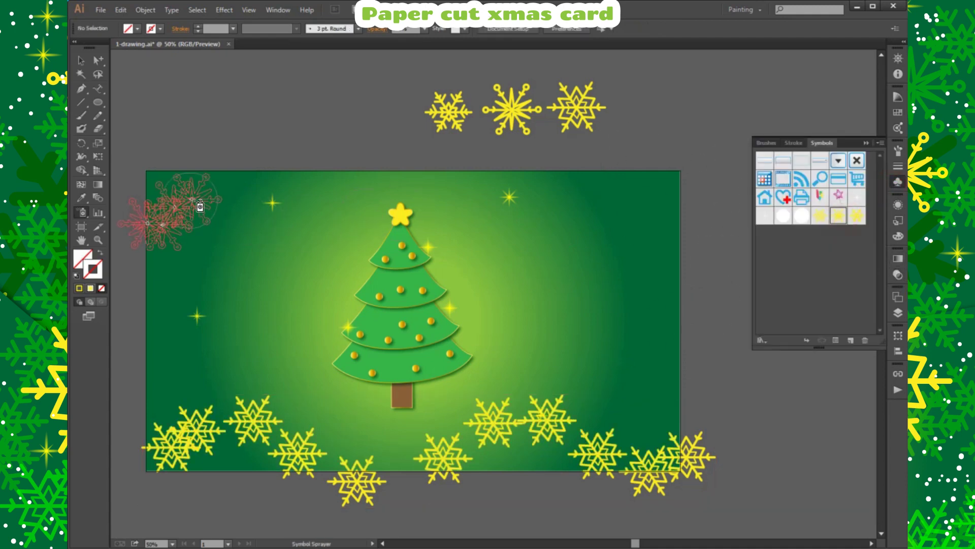
key(ctrl+z)
drag(192, 202, 376, 201)
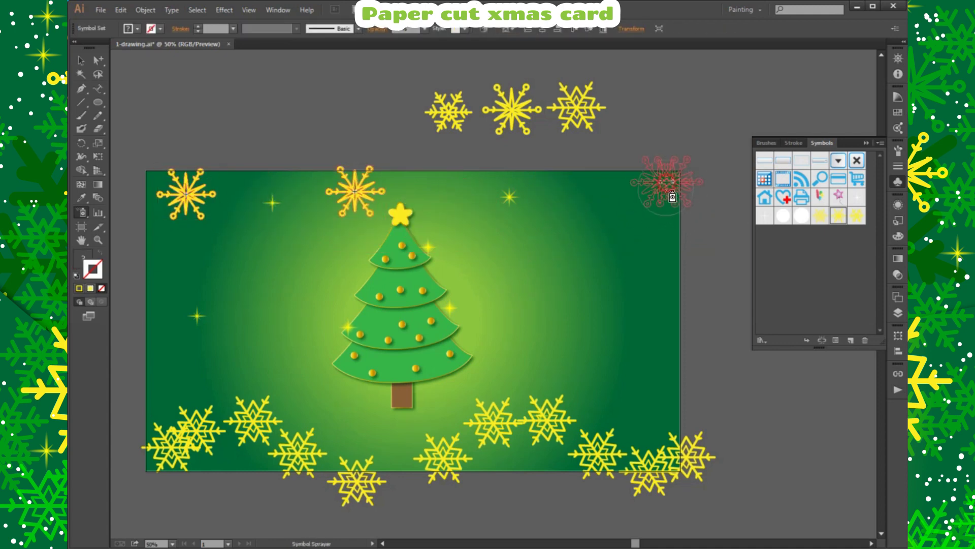
key(ctrl)
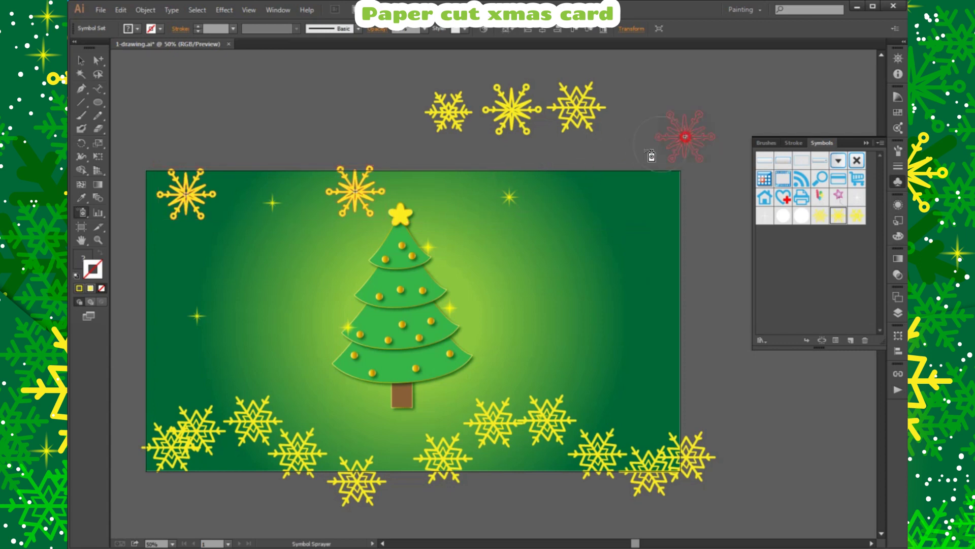
mouse_move(562, 203)
mouse_down()
mouse_move(617, 233)
mouse_move(664, 276)
mouse_up()
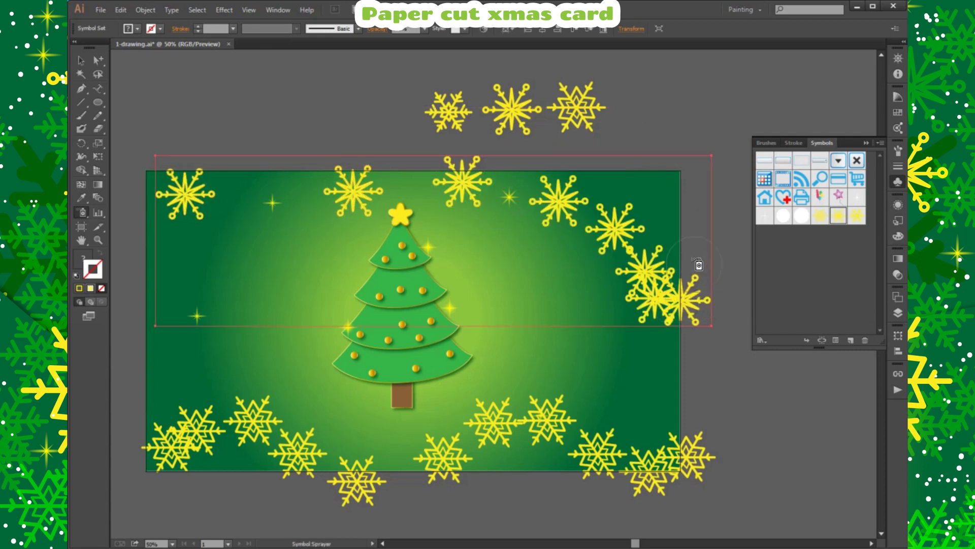
click(660, 275)
click(487, 188)
click(89, 216)
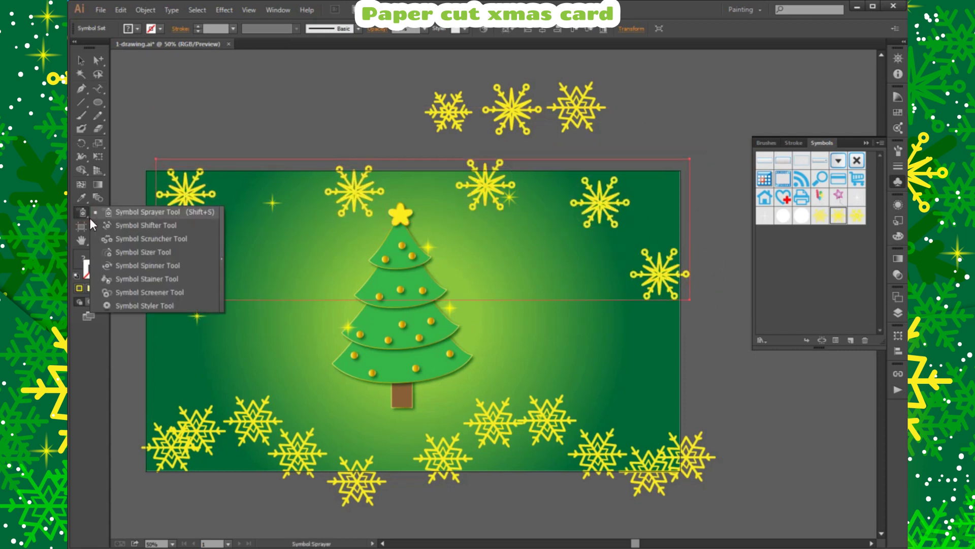
- Shift and scrunch the top snowflakes closer together with the Symbol Shifter and Scruncher
click(118, 230)
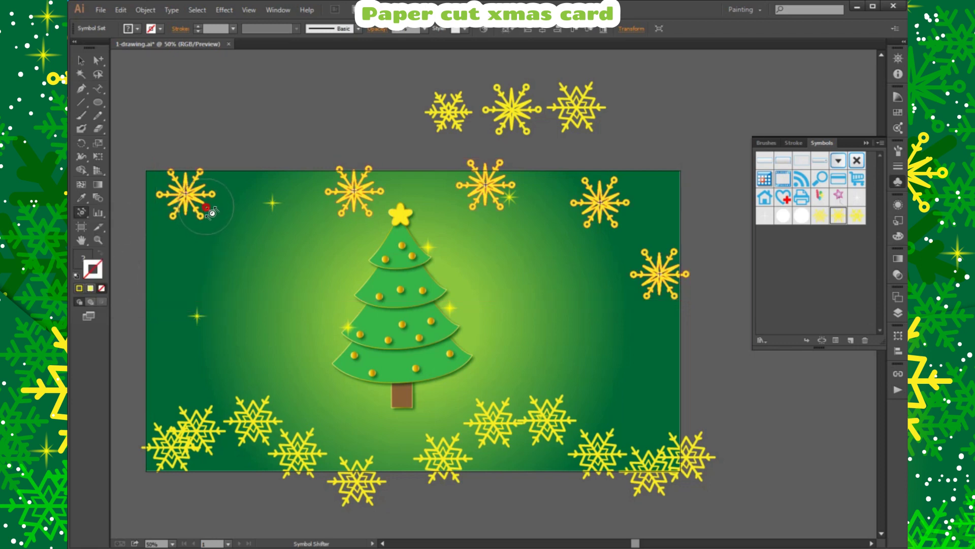
mouse_move(355, 195)
mouse_down()
mouse_move(341, 217)
mouse_move(617, 188)
mouse_move(658, 261)
mouse_up()
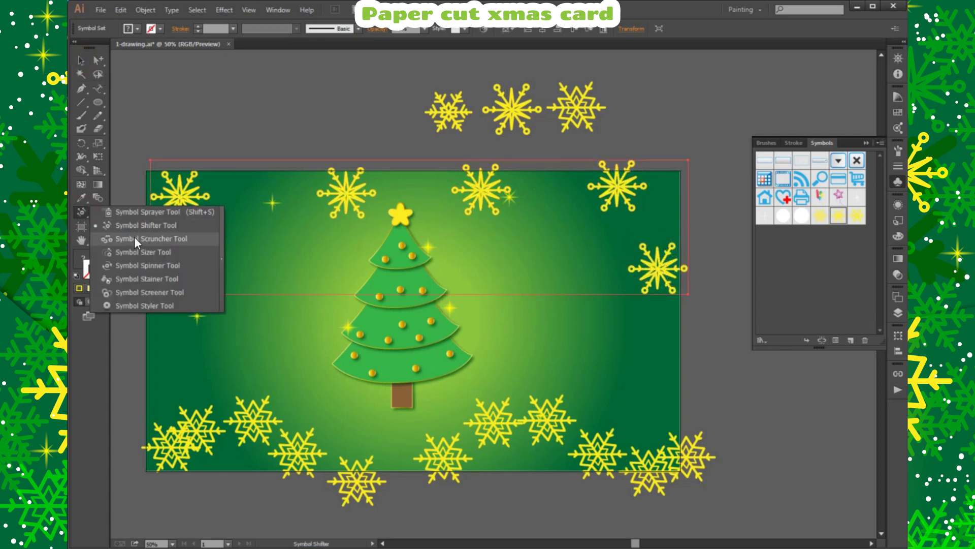
click(134, 237)
drag(445, 289, 540, 302)
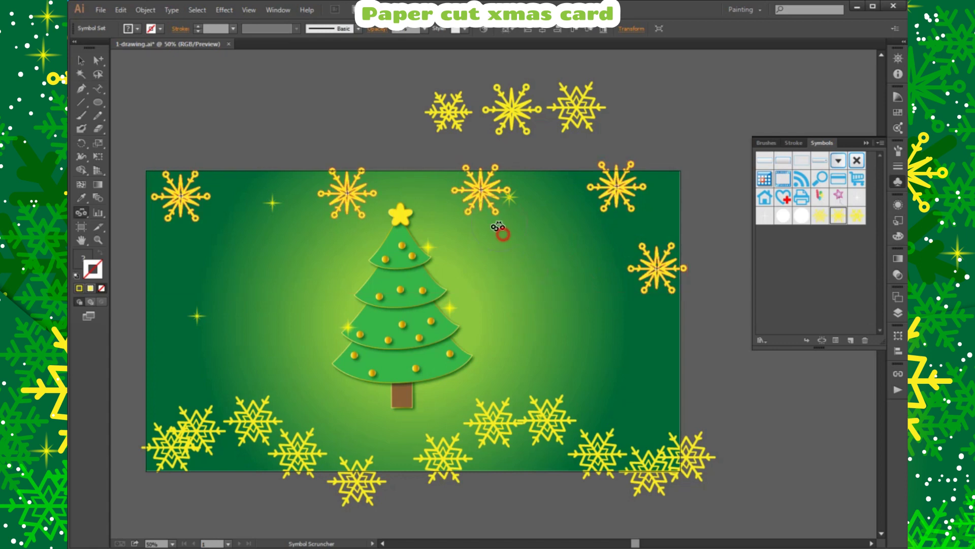
mouse_move(498, 227)
mouse_down()
mouse_move(502, 204)
mouse_move(478, 195)
mouse_up()
mouse_move(633, 198)
mouse_down()
mouse_move(682, 298)
mouse_move(667, 282)
mouse_up()
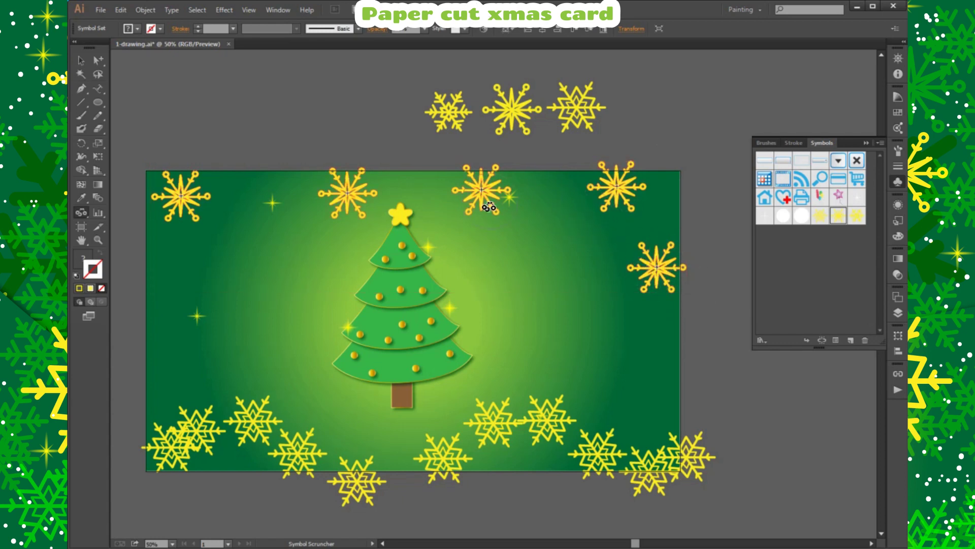
drag(489, 207, 485, 205)
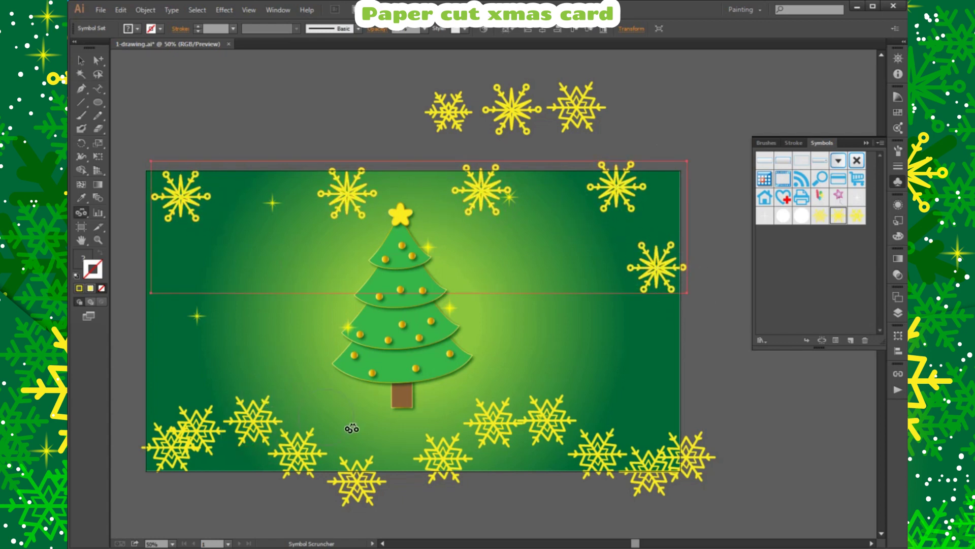
- Resize the top-row snowflakes with Symbol Sizer, undoing oversizing and shrinking several
click(83, 211)
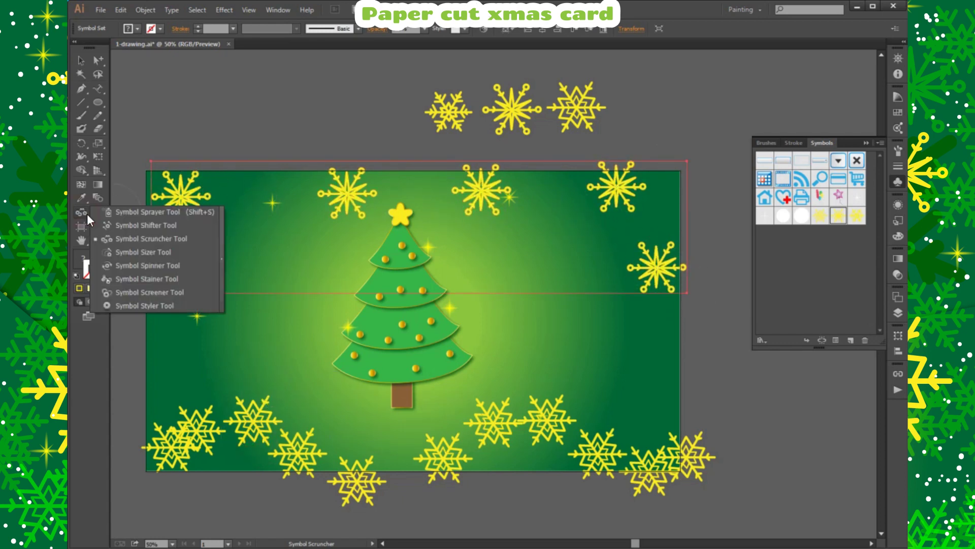
click(148, 252)
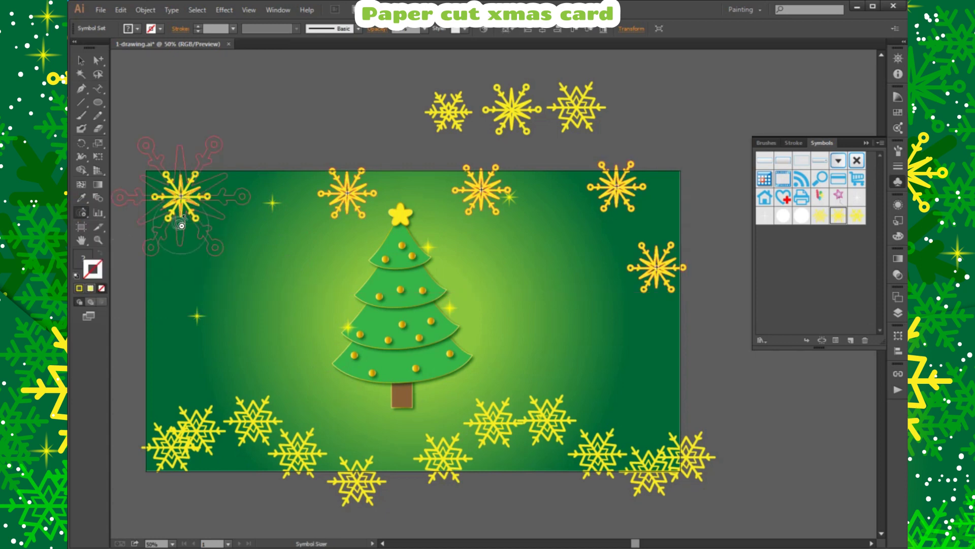
drag(183, 194, 184, 194)
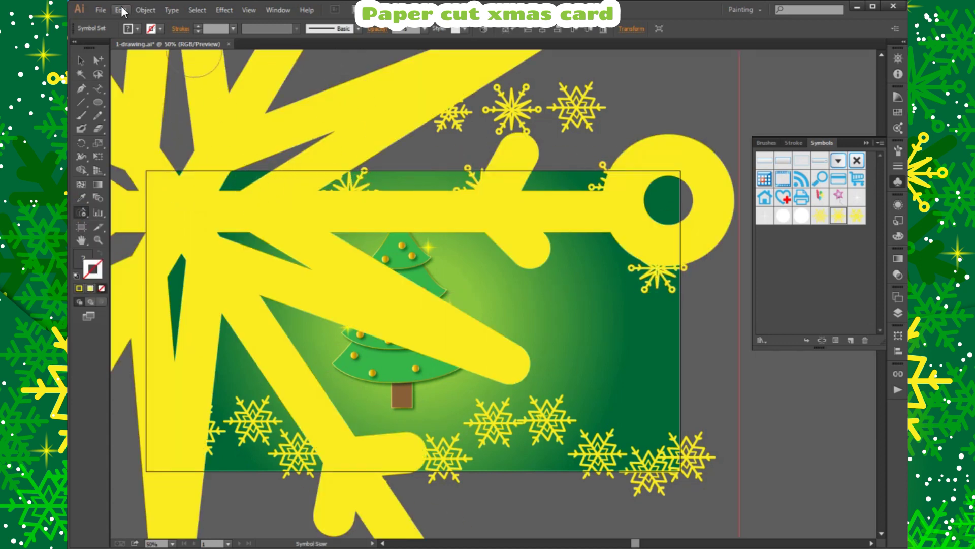
click(121, 10)
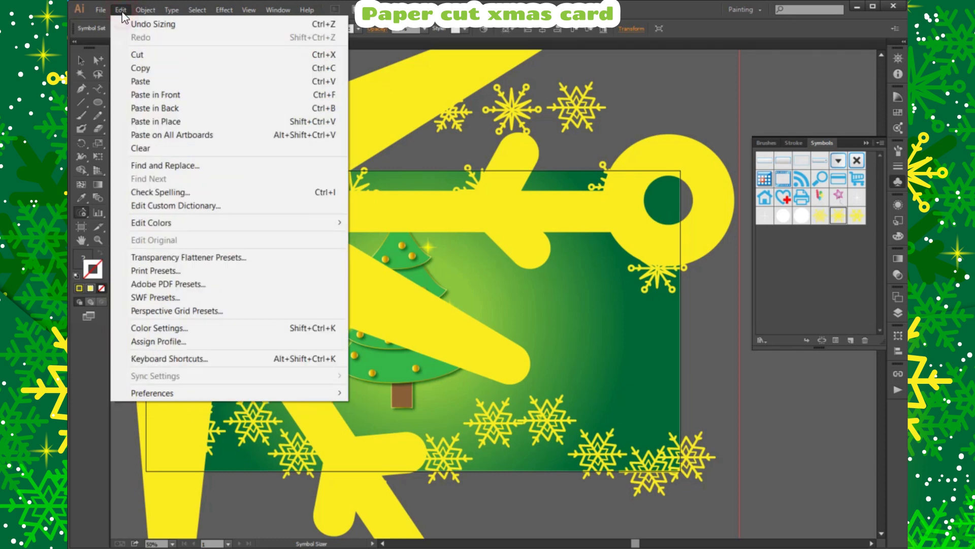
click(133, 25)
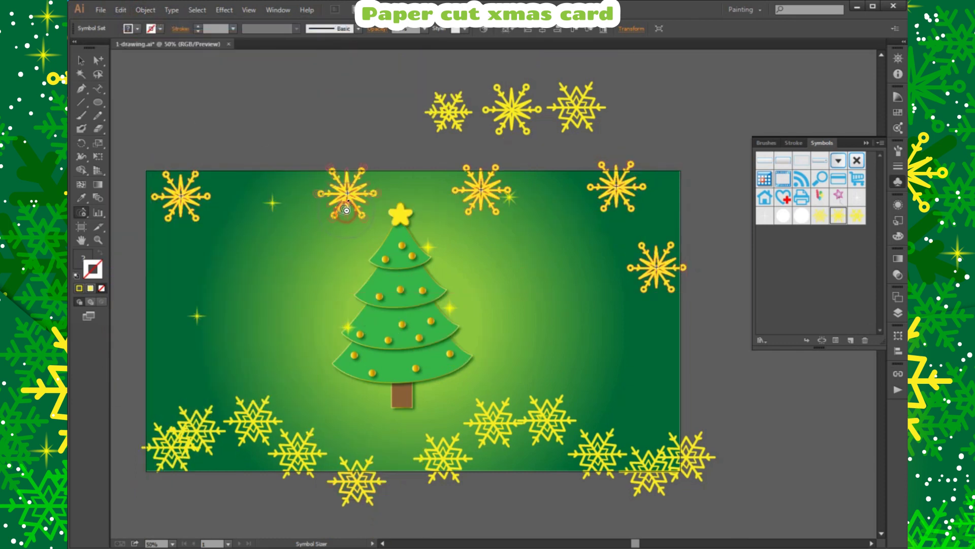
drag(345, 210, 374, 229)
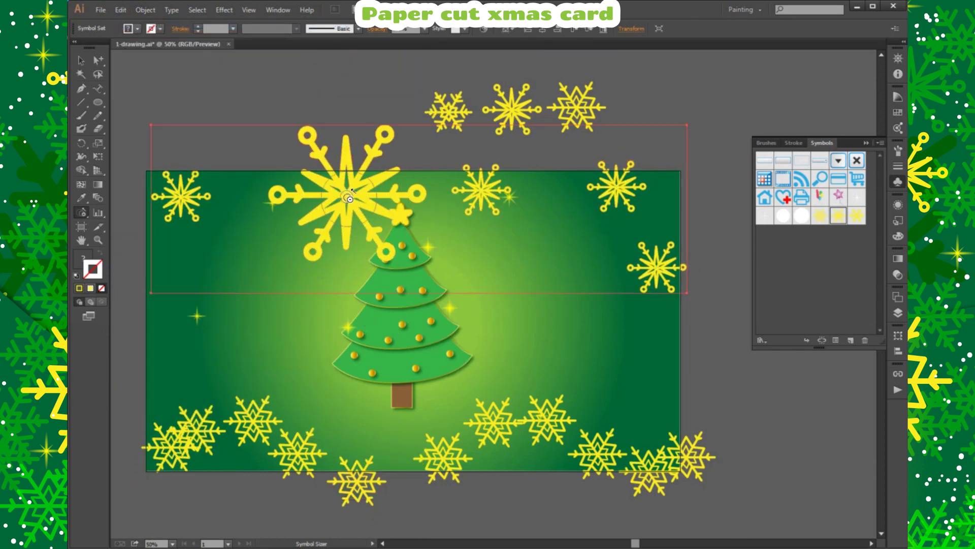
drag(324, 248, 299, 252)
key(v)
key(ctrl+z)
key(ctrl+z)
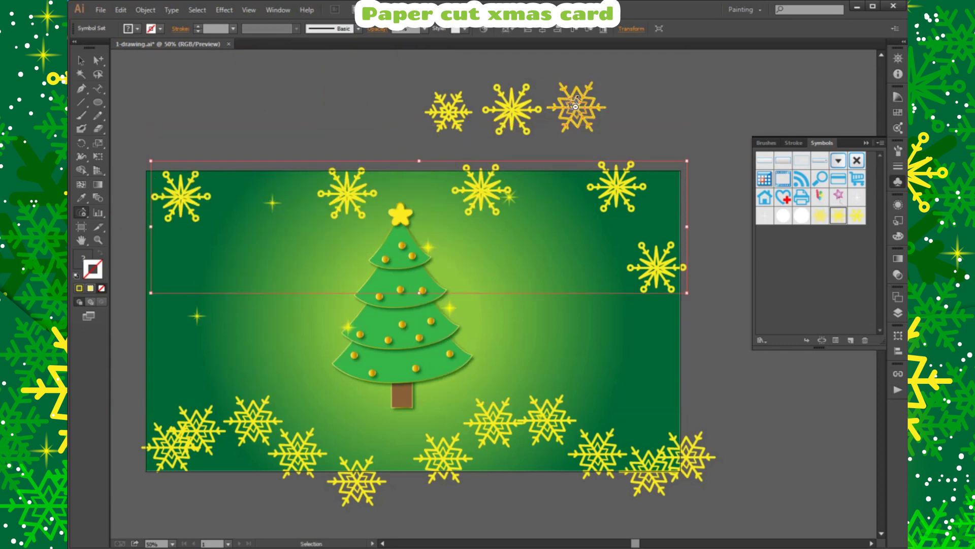
alt+click(356, 208)
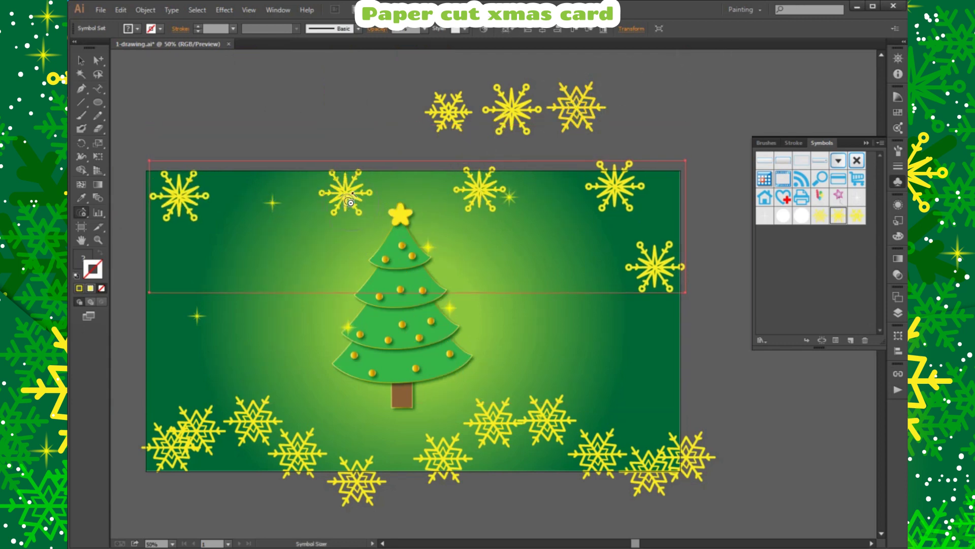
alt+click(346, 197)
alt+click(655, 267)
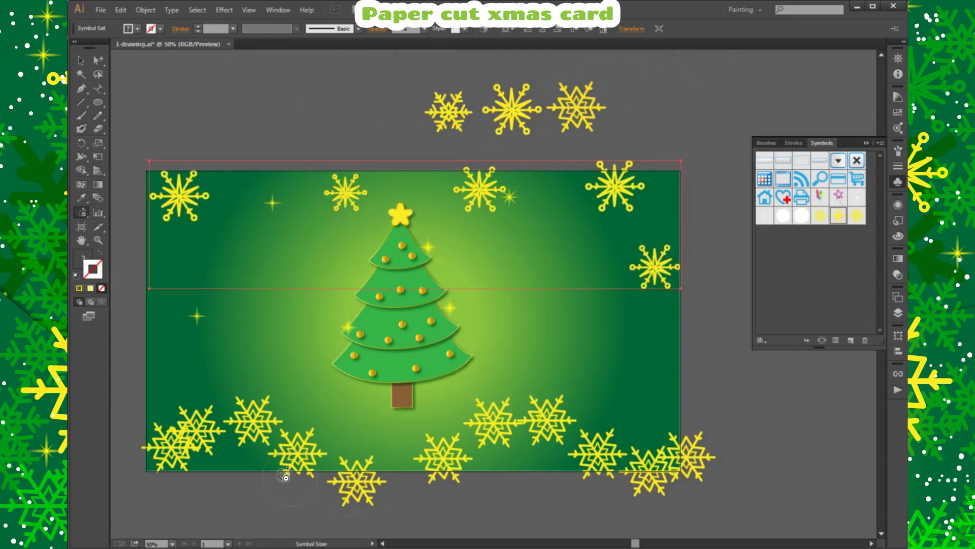
- Shrink six bottom-band snowflakes and select a different snowflake design for spraying
click(76, 59)
click(247, 421)
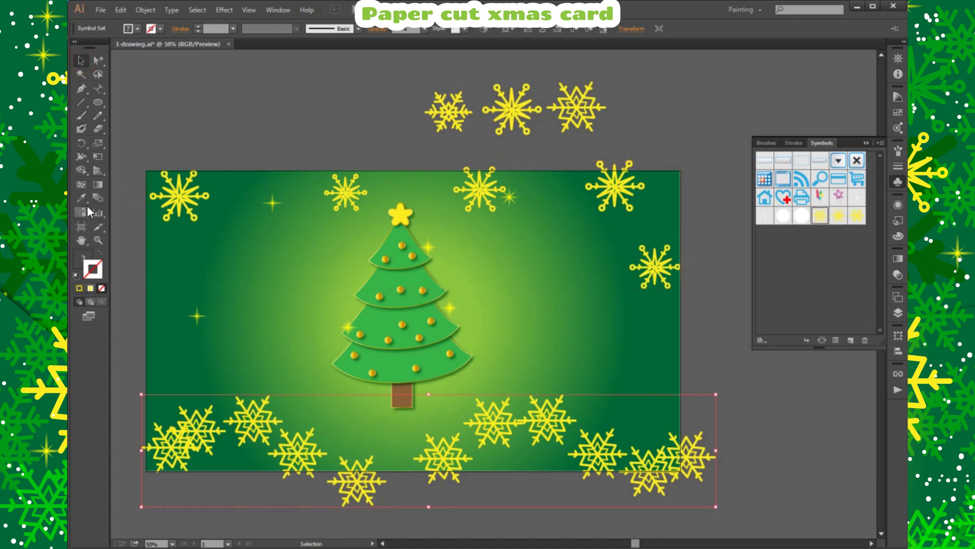
drag(87, 206, 125, 252)
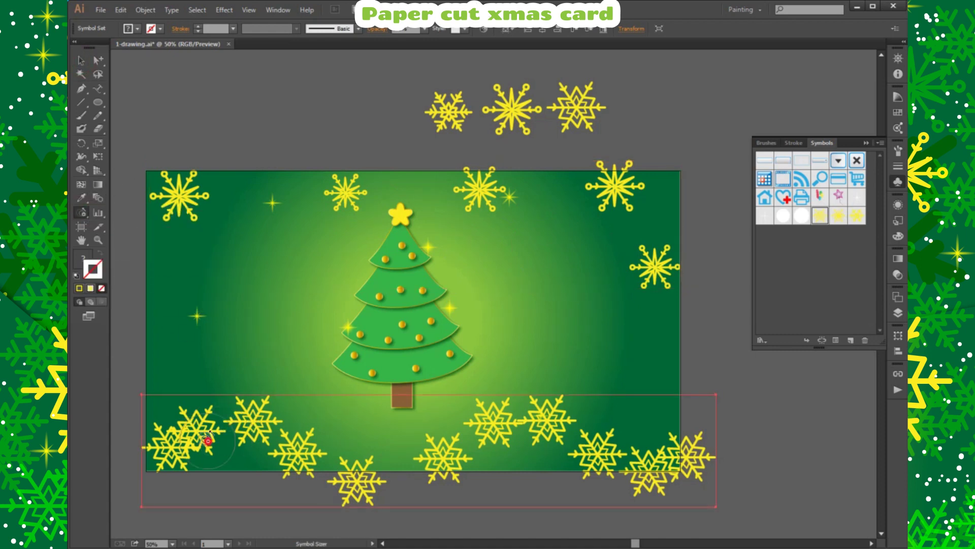
alt+click(252, 424)
alt+click(495, 426)
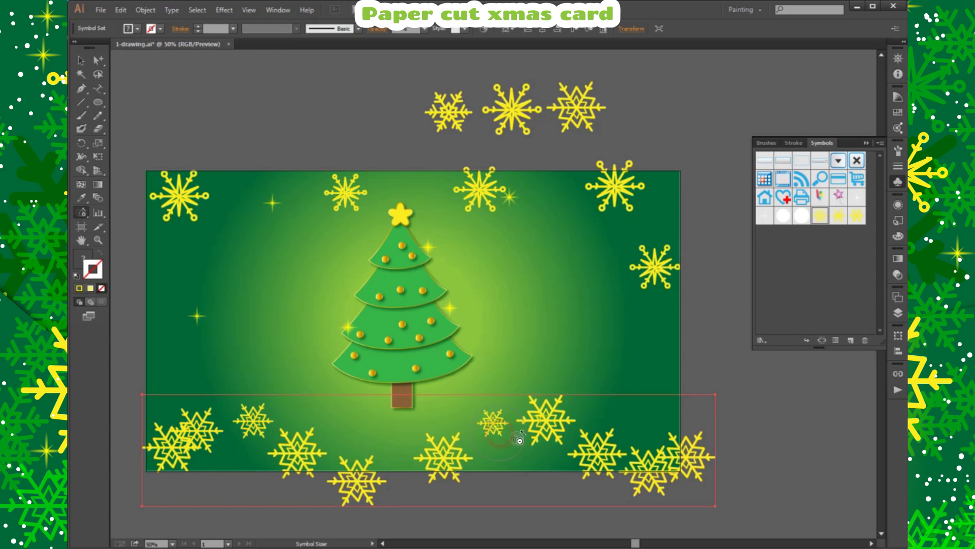
alt+click(597, 453)
alt+click(444, 457)
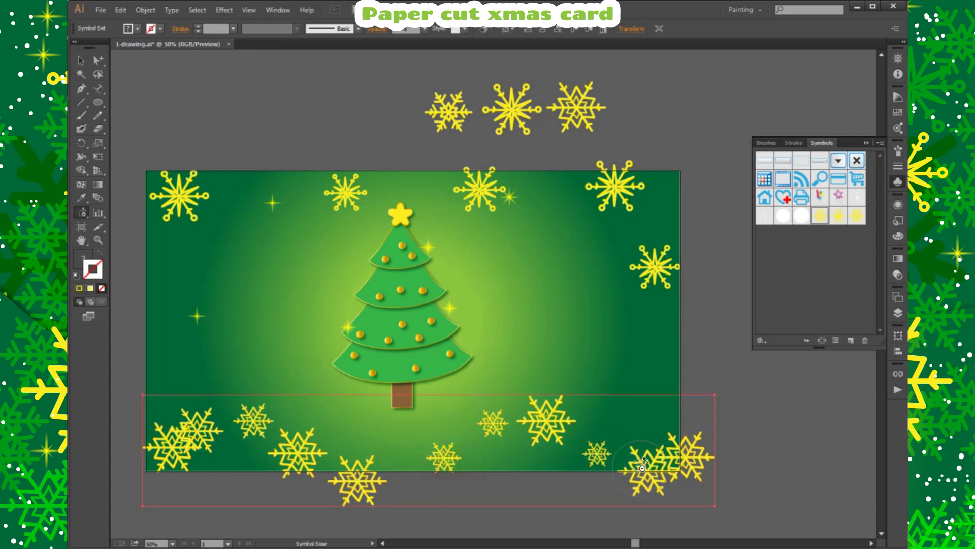
alt+click(687, 455)
alt+click(357, 480)
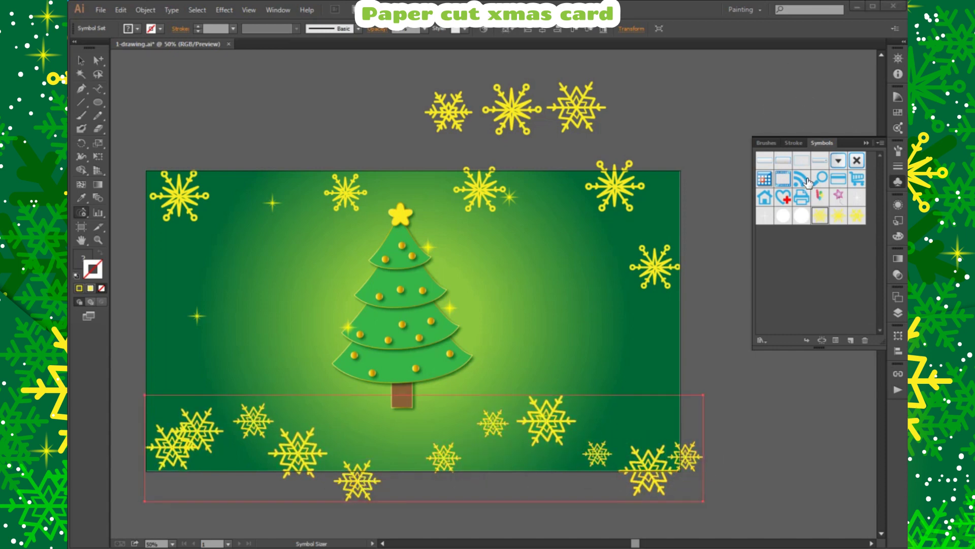
click(840, 218)
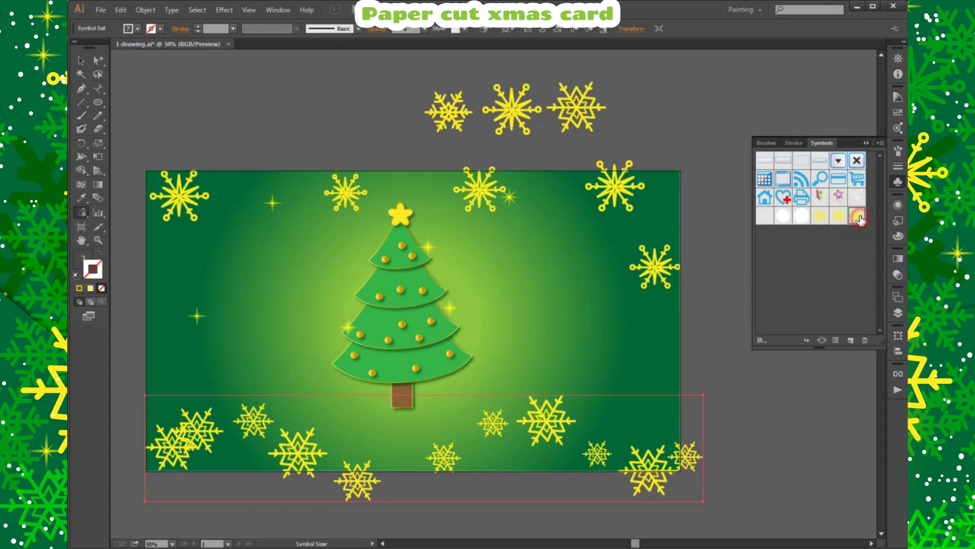
- Spray snowflakes down the card's left edge after several undone attempts
drag(84, 211, 123, 211)
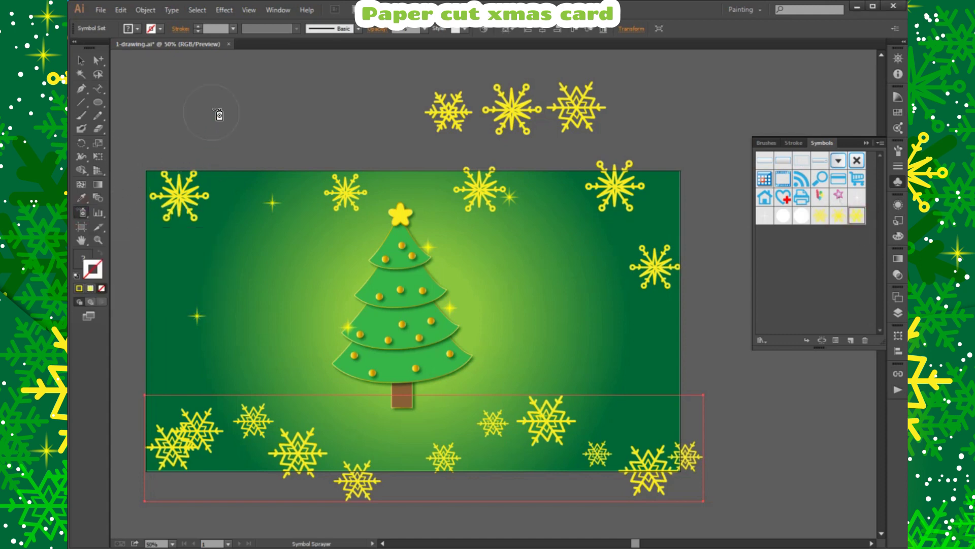
drag(244, 165, 269, 168)
key(ctrl+z)
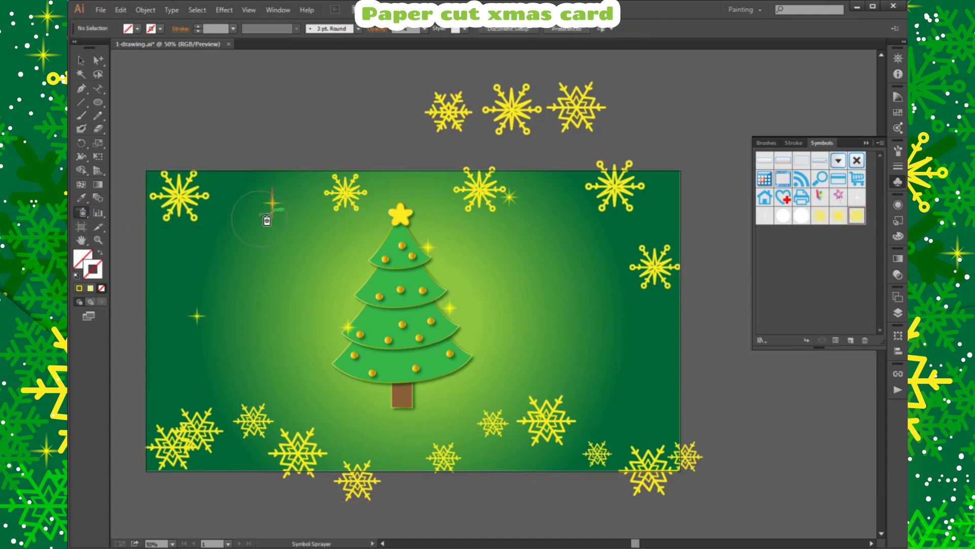
drag(261, 207, 269, 209)
key(ctrl+z)
drag(144, 259, 198, 406)
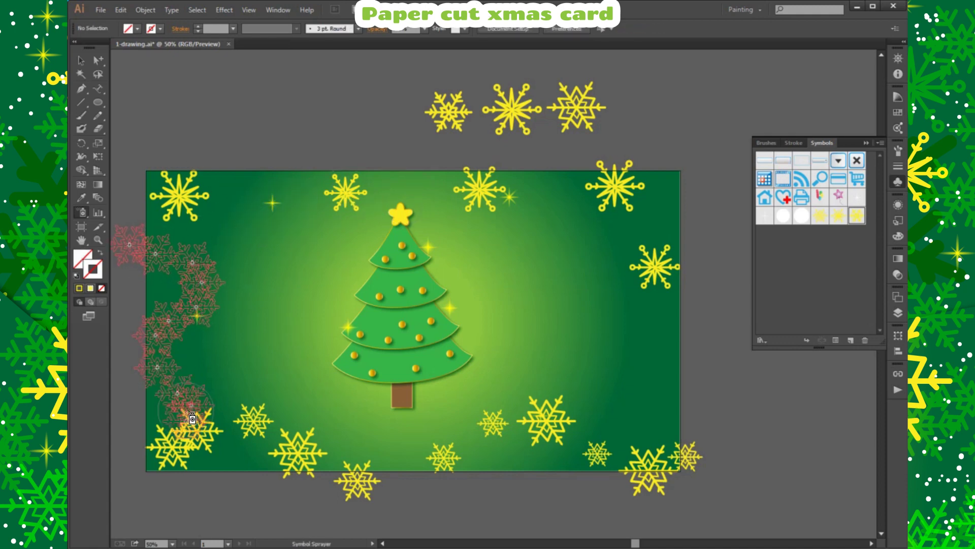
key(ctrl+z)
key(ctrl+z)
mouse_move(136, 254)
mouse_down()
mouse_move(191, 287)
mouse_move(147, 422)
mouse_up()
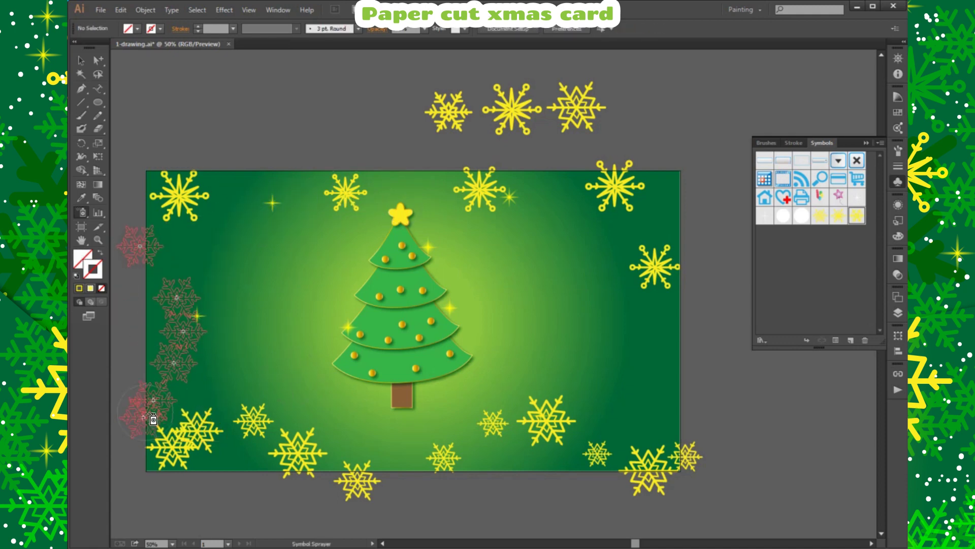
- Spray snowflakes along the right, top and bottom edges, adding extras at the corners
drag(551, 160, 655, 472)
drag(220, 193, 508, 168)
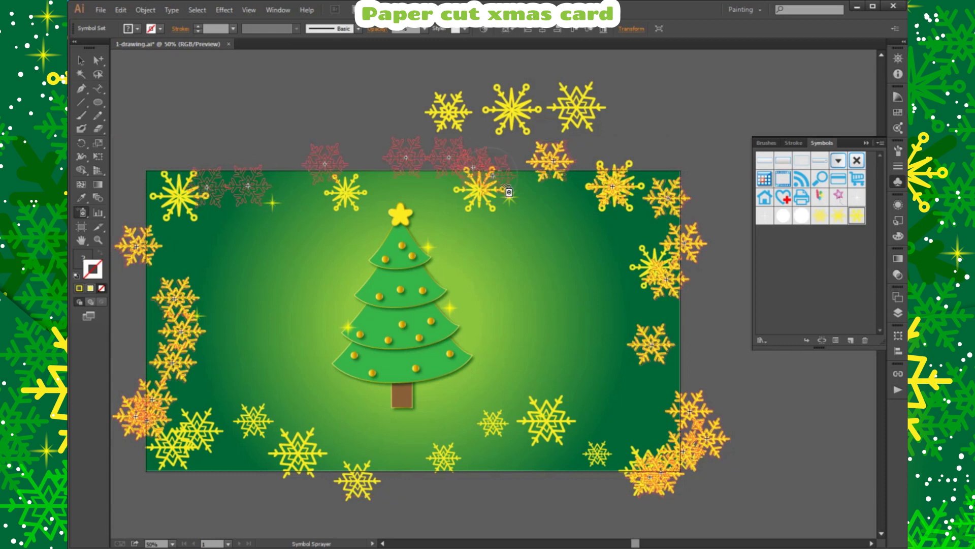
drag(590, 488, 224, 472)
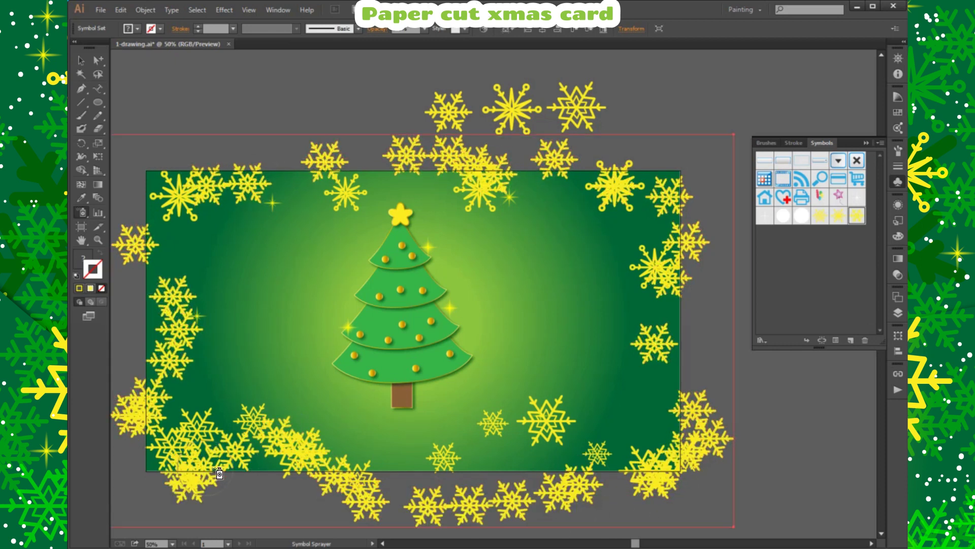
click(668, 404)
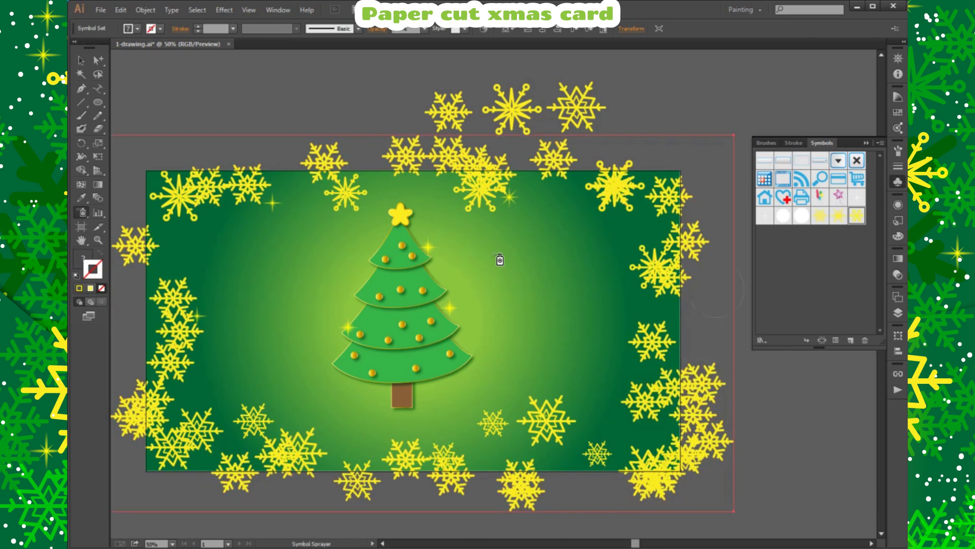
click(305, 192)
click(192, 240)
click(841, 218)
- Add individual snowflakes around the right side, top, bottom and left of the card
click(635, 219)
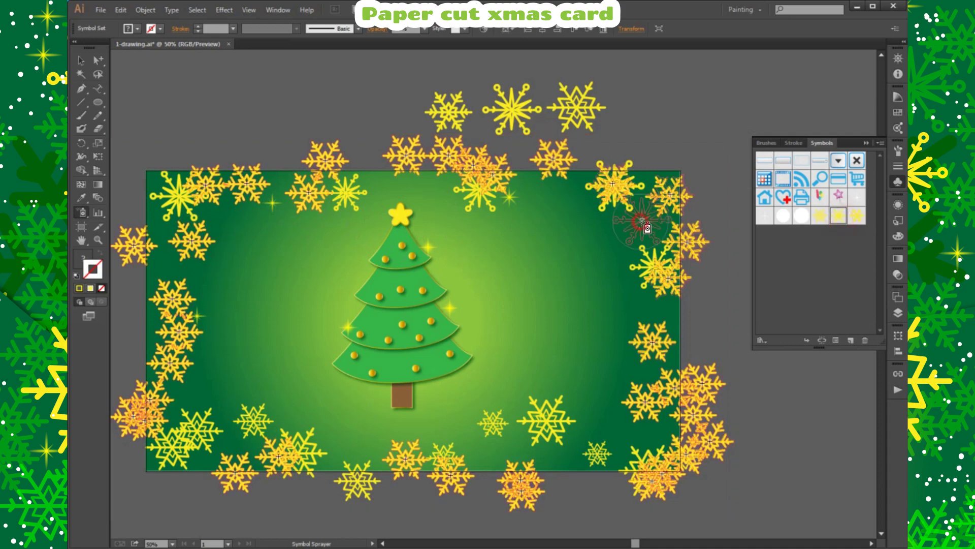
click(617, 309)
click(594, 226)
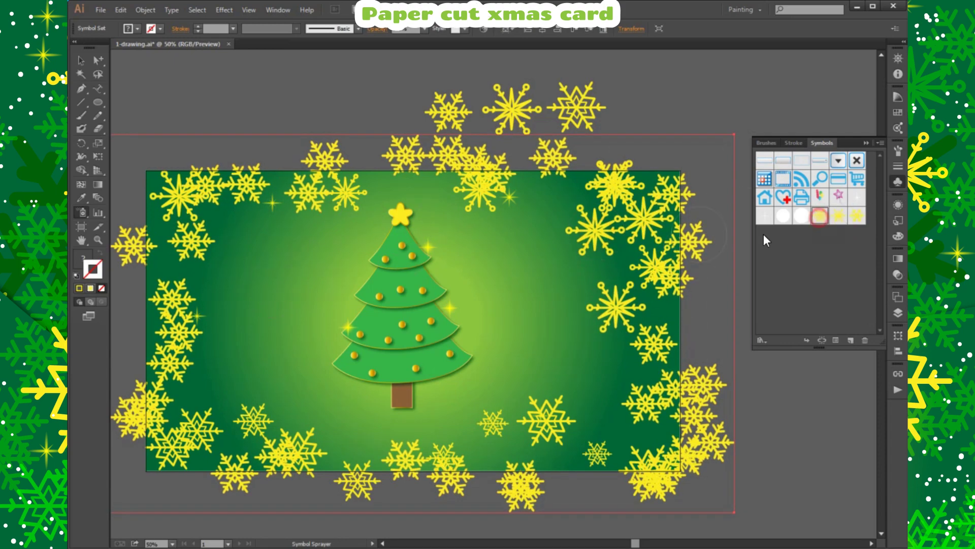
click(246, 230)
click(386, 162)
click(337, 447)
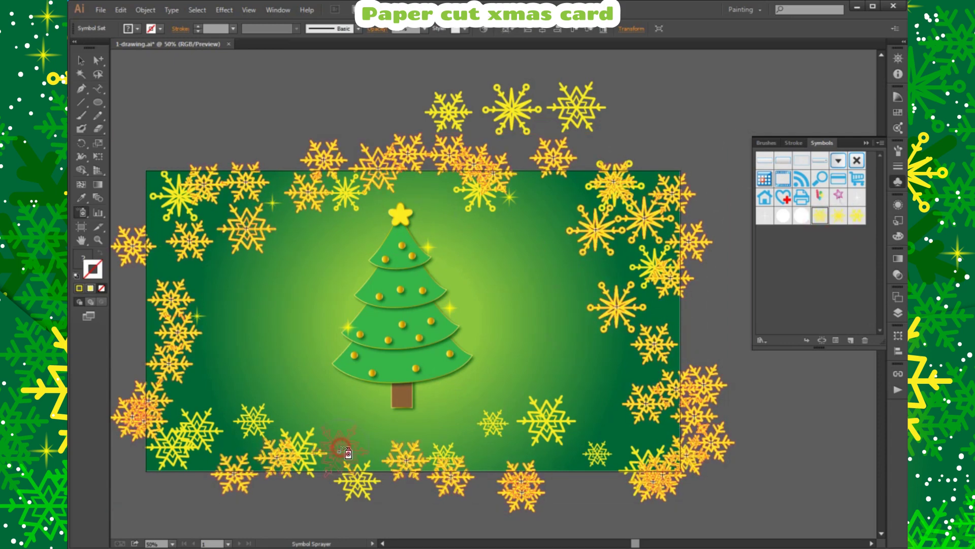
click(603, 404)
click(569, 468)
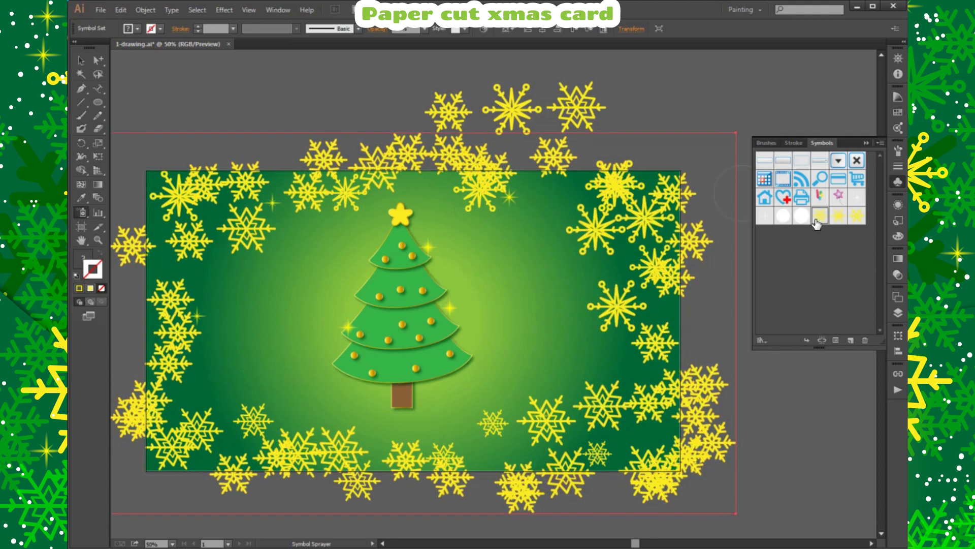
click(230, 276)
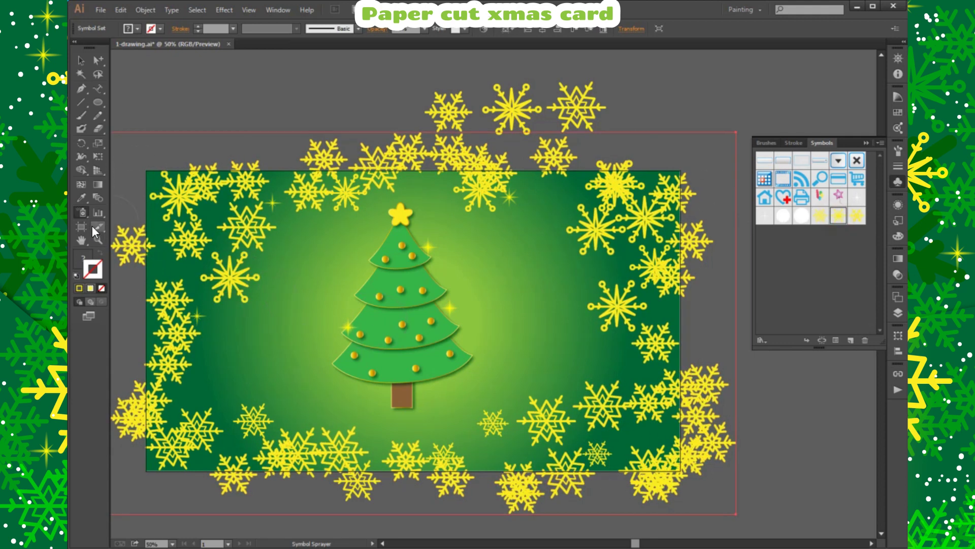
- Enlarge the snowflake at the card's left beside the tree with Symbol Sizer
drag(82, 212, 127, 249)
click(245, 287)
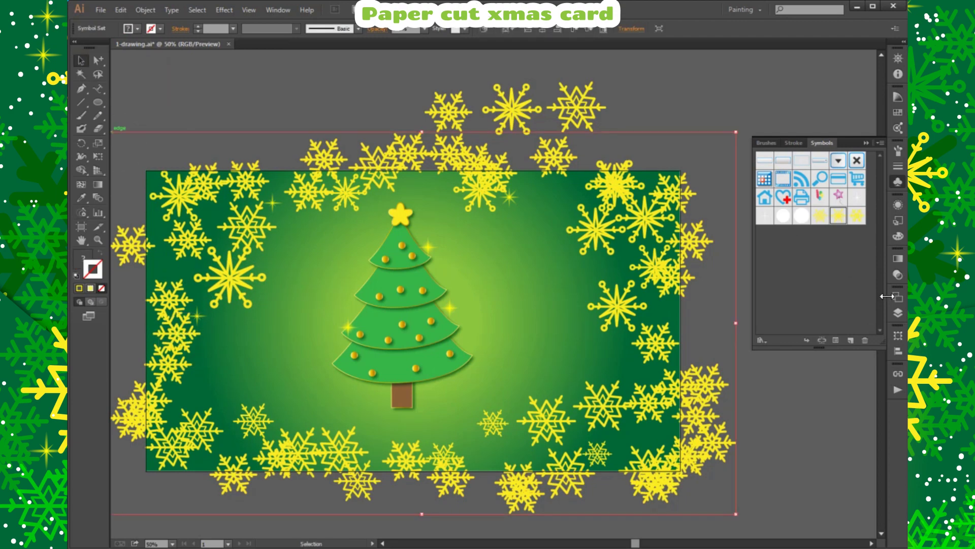
click(894, 308)
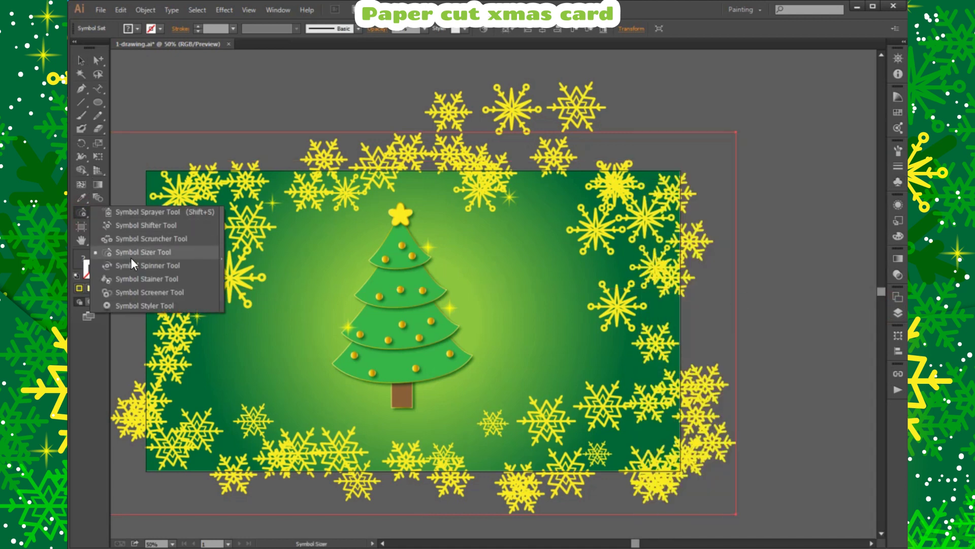
- Resize snowflakes near the right side and top-left of the surrounding set with Symbol Sizer
drag(81, 212, 130, 258)
drag(660, 354, 665, 347)
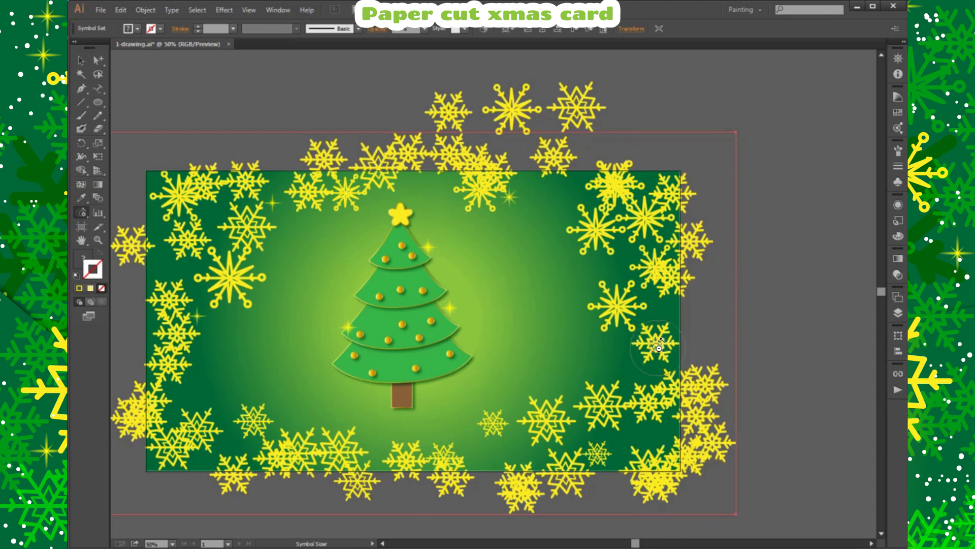
alt+click(658, 347)
alt+click(328, 162)
drag(328, 161, 323, 155)
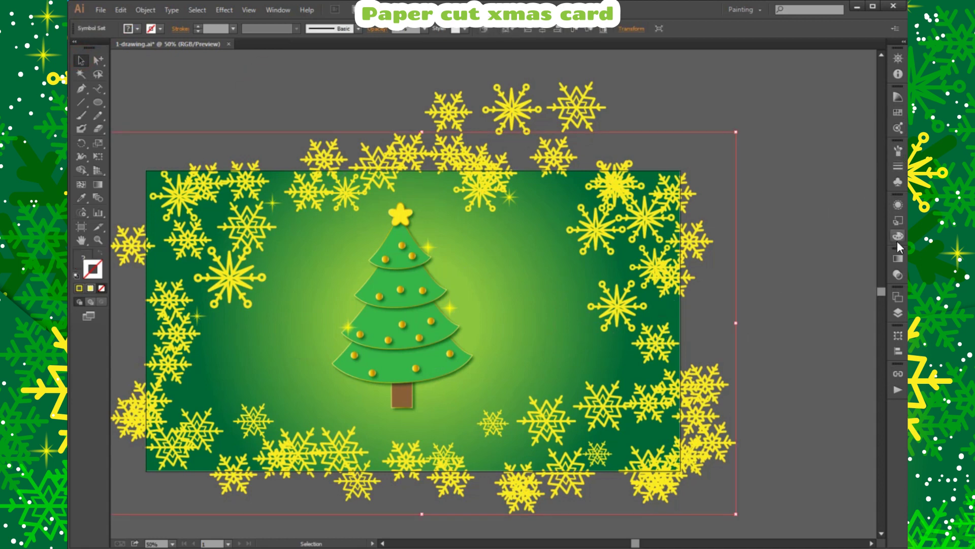
- In the Transparency panel, try Multiply and then Soft Light on the snowflake set, and preview the result
click(898, 274)
click(800, 267)
click(787, 303)
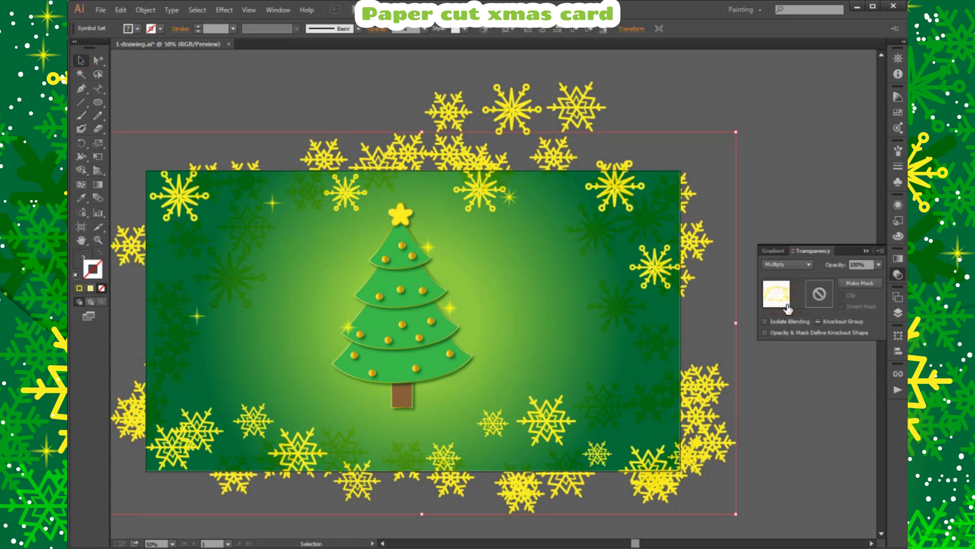
click(792, 264)
click(785, 383)
click(760, 176)
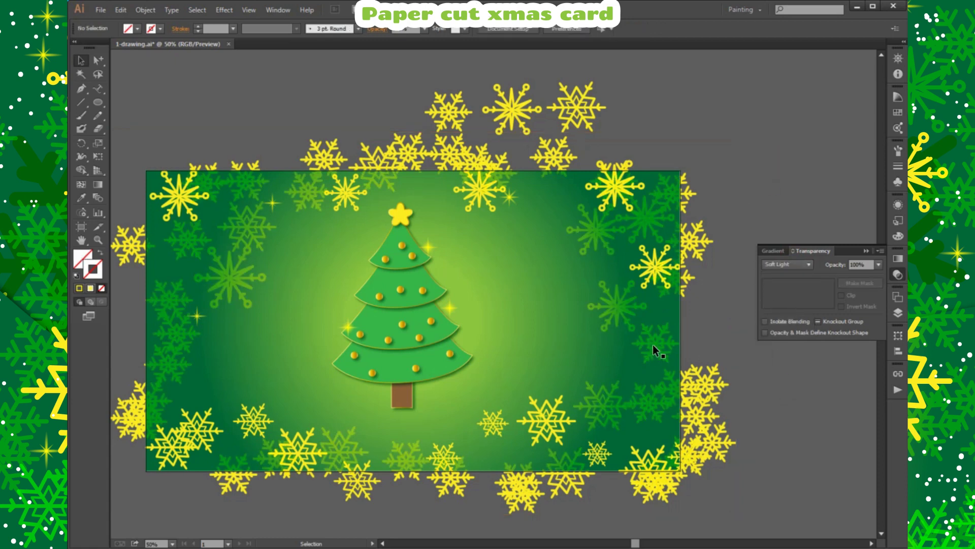
- Try Overlay and then Multiply blend modes on the snowflake set
click(546, 437)
click(788, 264)
click(791, 375)
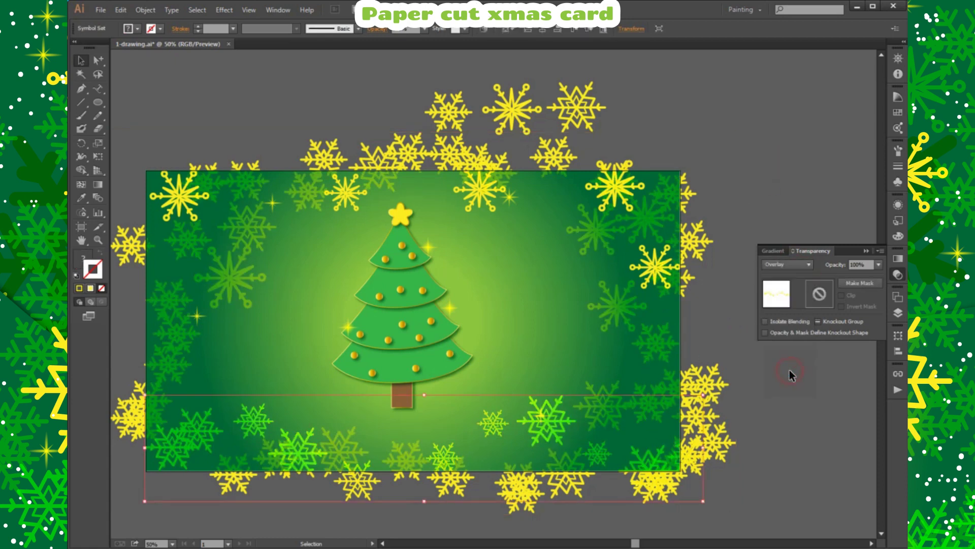
click(723, 186)
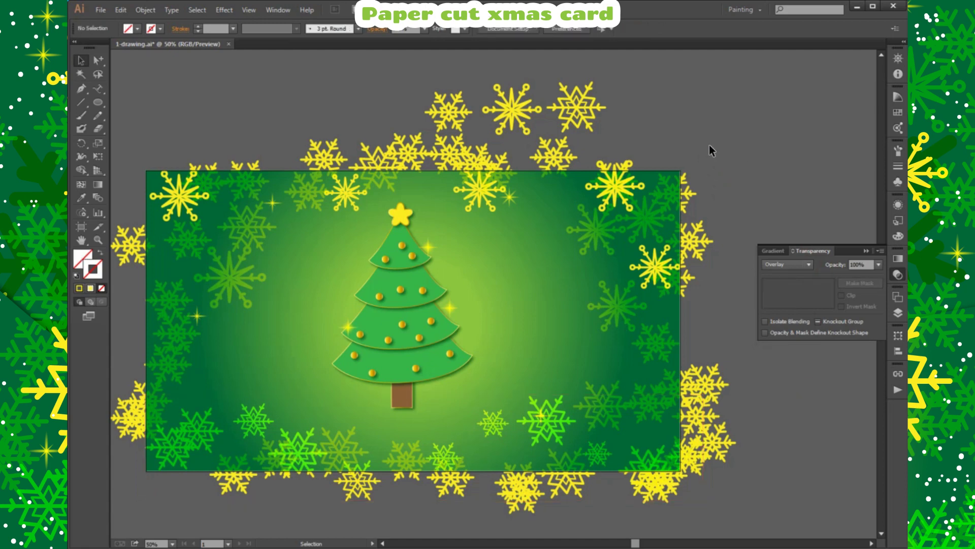
click(782, 262)
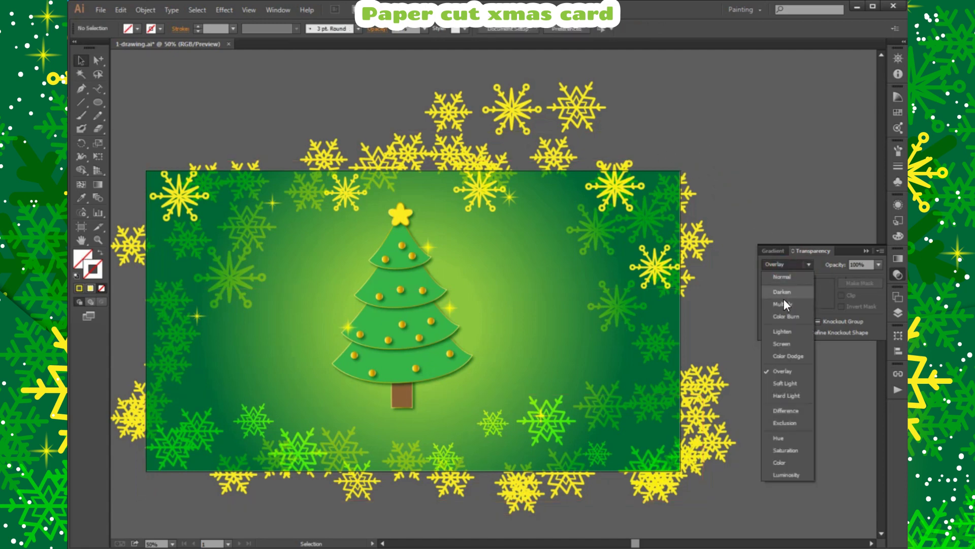
click(784, 304)
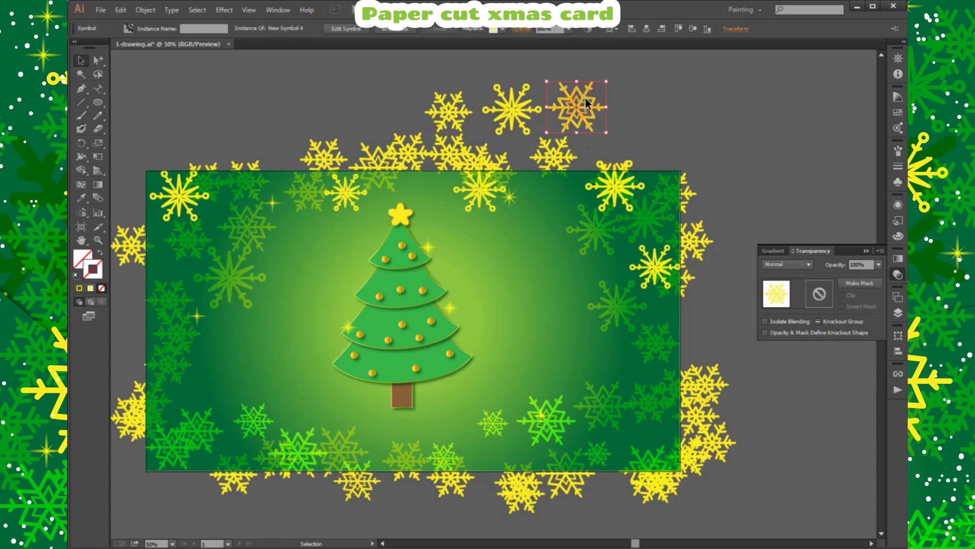
- Move the top three snowflakes higher and keep the outer snowflake set in Soft Light
mouse_move(496, 100)
mouse_down()
mouse_move(421, 127)
mouse_move(520, 82)
mouse_up()
click(414, 156)
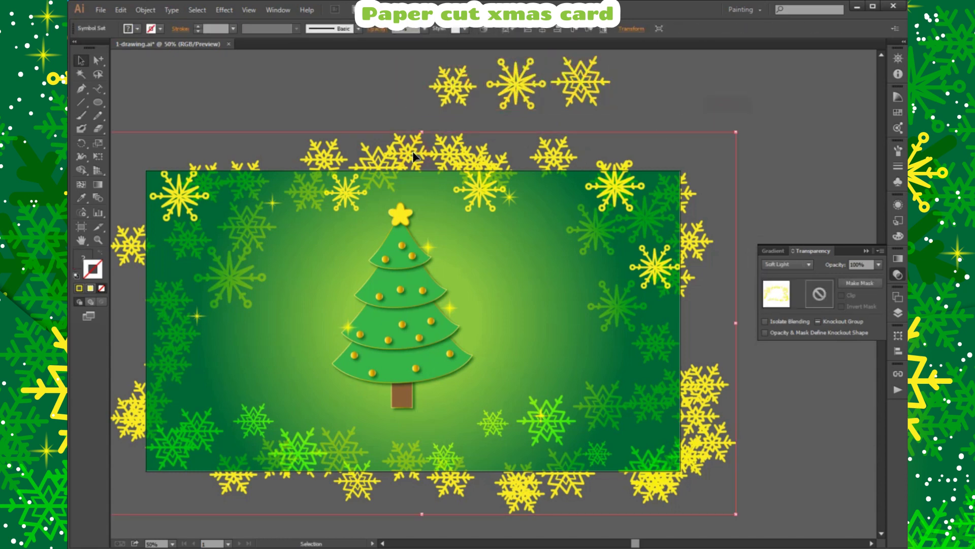
click(770, 264)
click(785, 169)
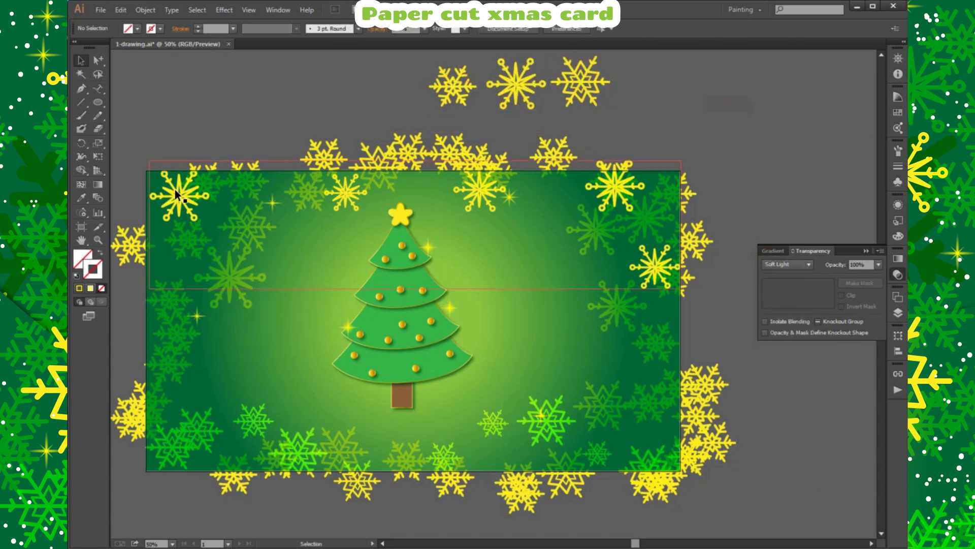
- Move the snowflake set down and enlarge the snowflake right of the tree's star
drag(175, 190, 178, 218)
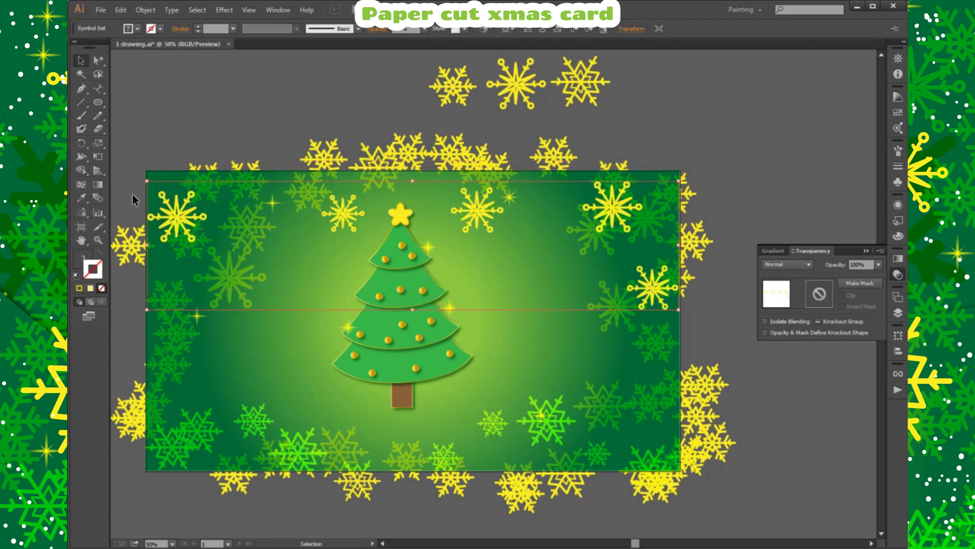
click(489, 233)
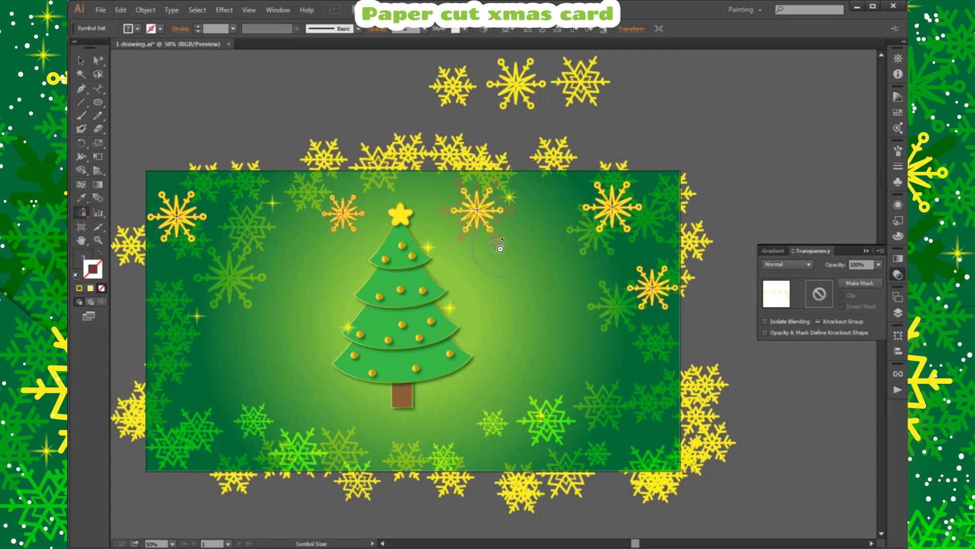
drag(499, 248, 499, 248)
click(81, 60)
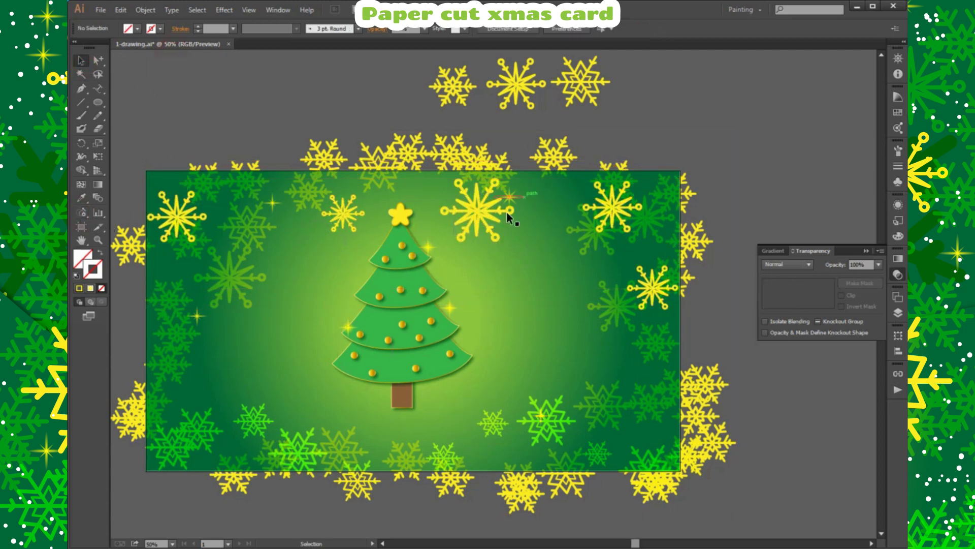
click(488, 211)
- Use Symbol Shifter to reposition the top, right-side and upper-left snowflakes
drag(83, 214, 135, 227)
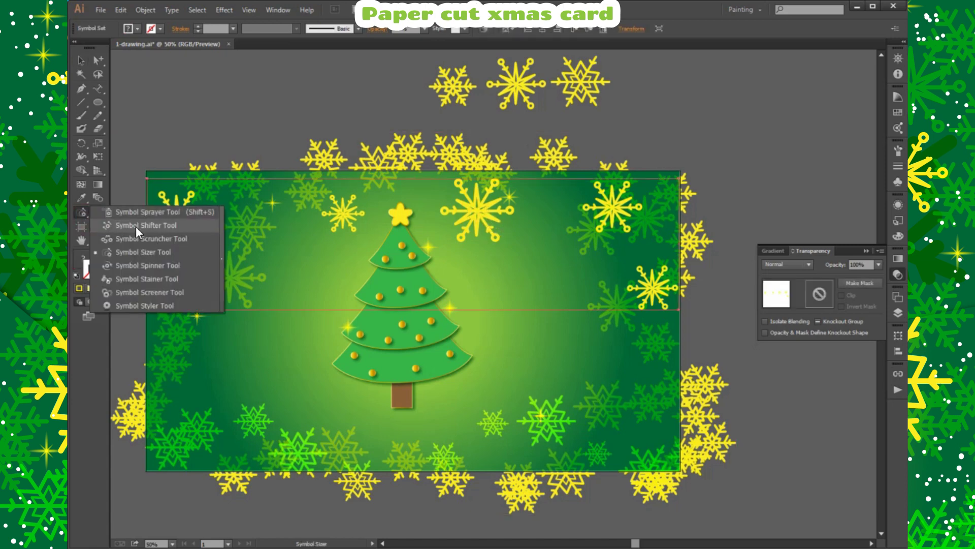
drag(337, 224, 550, 210)
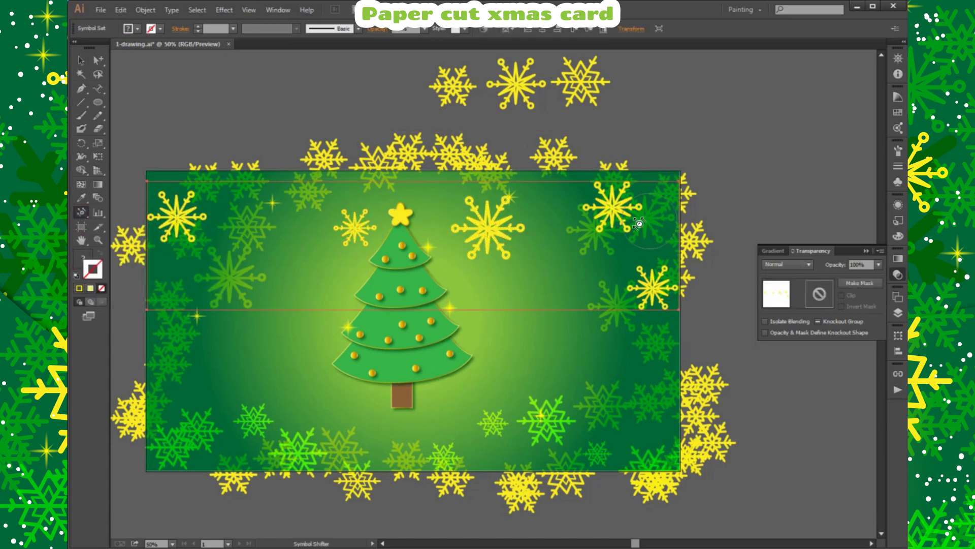
drag(548, 210, 641, 257)
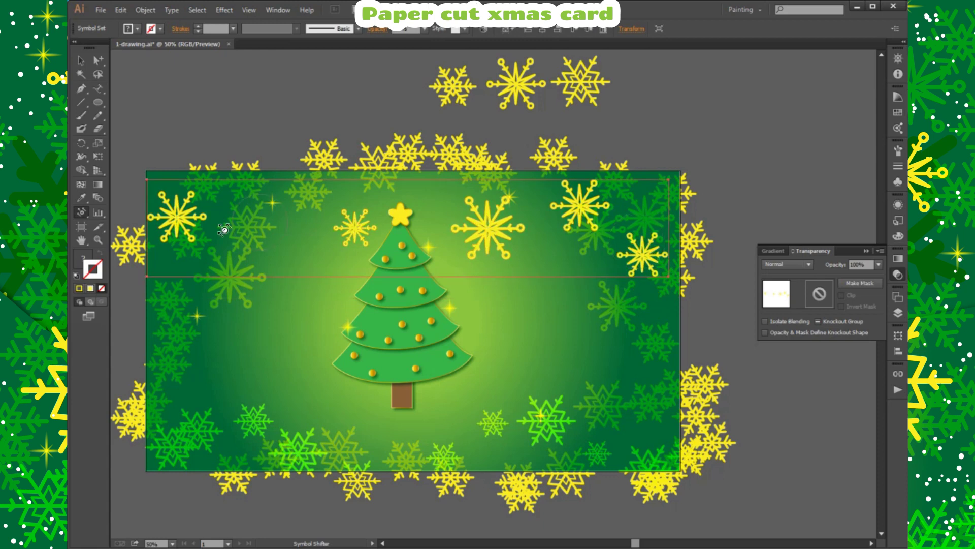
drag(203, 213, 231, 214)
click(80, 60)
click(343, 460)
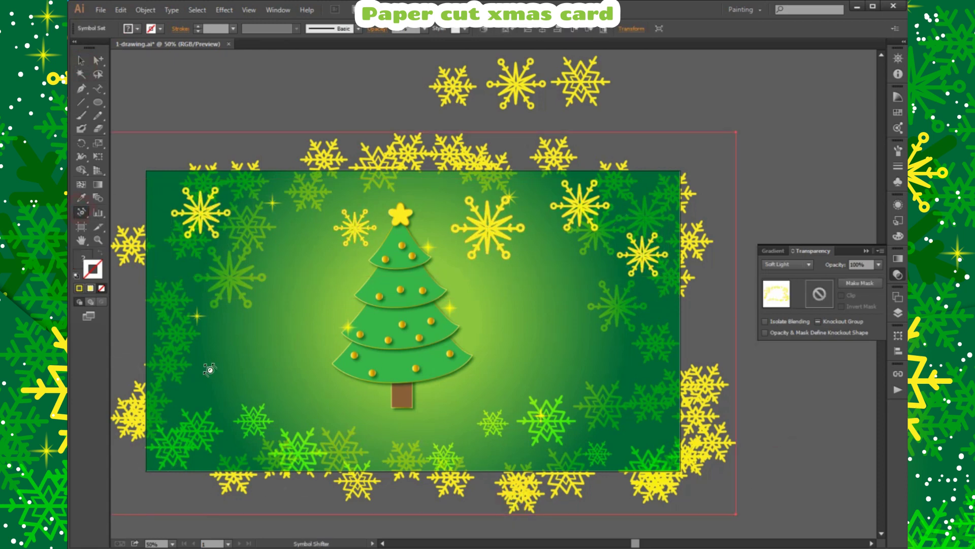
- Shift the lower-left and lower-corner snowflakes, then nudge the whole set into place
drag(211, 429, 160, 421)
drag(175, 312, 189, 315)
drag(88, 212, 132, 225)
drag(650, 412, 722, 326)
key(shift+Down)
key(shift+Down)
key(shift+Down)
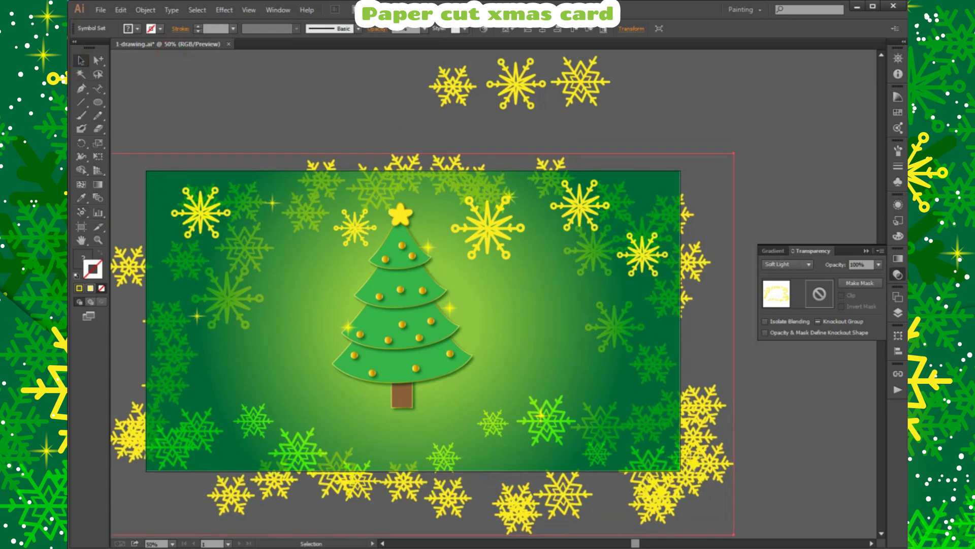
drag(420, 196, 422, 176)
- Use Symbol Shifter to move the top snowflakes and the one beside the tree into final places
click(265, 93)
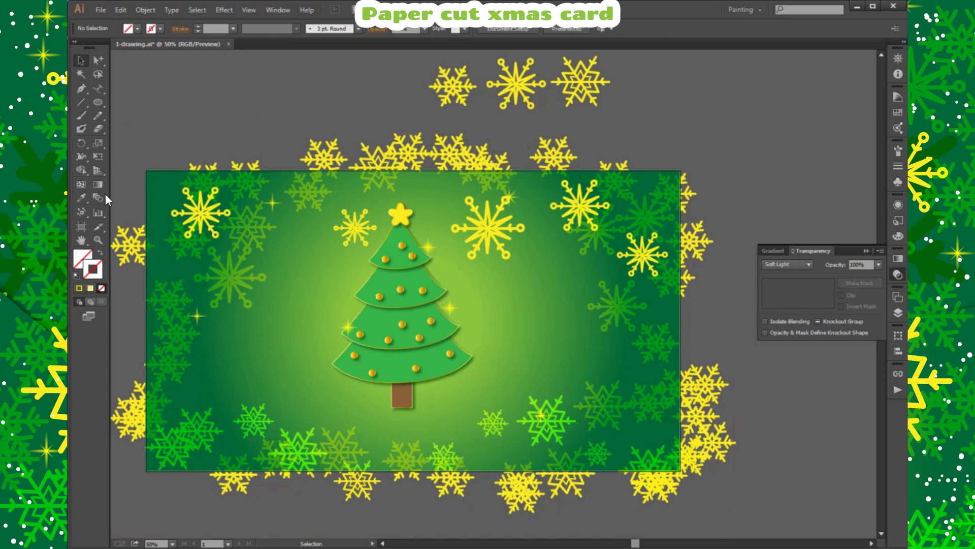
drag(81, 212, 152, 226)
click(356, 234)
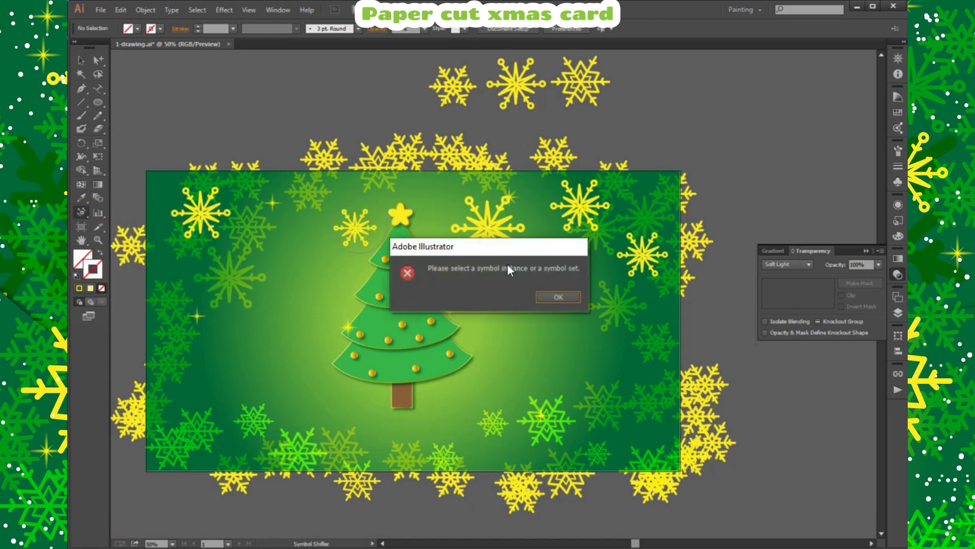
click(551, 299)
ctrl+click(224, 230)
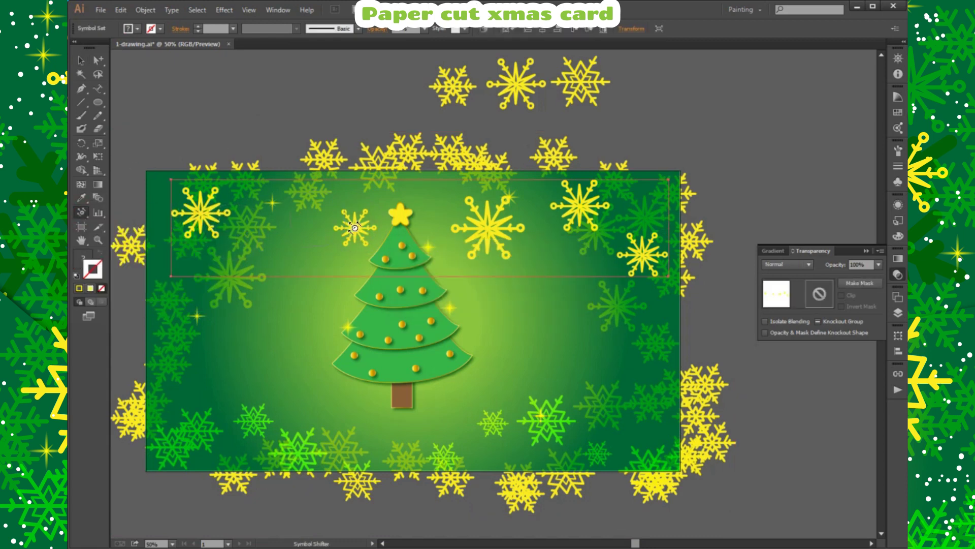
mouse_move(356, 231)
mouse_down()
mouse_move(309, 265)
mouse_move(629, 287)
mouse_up()
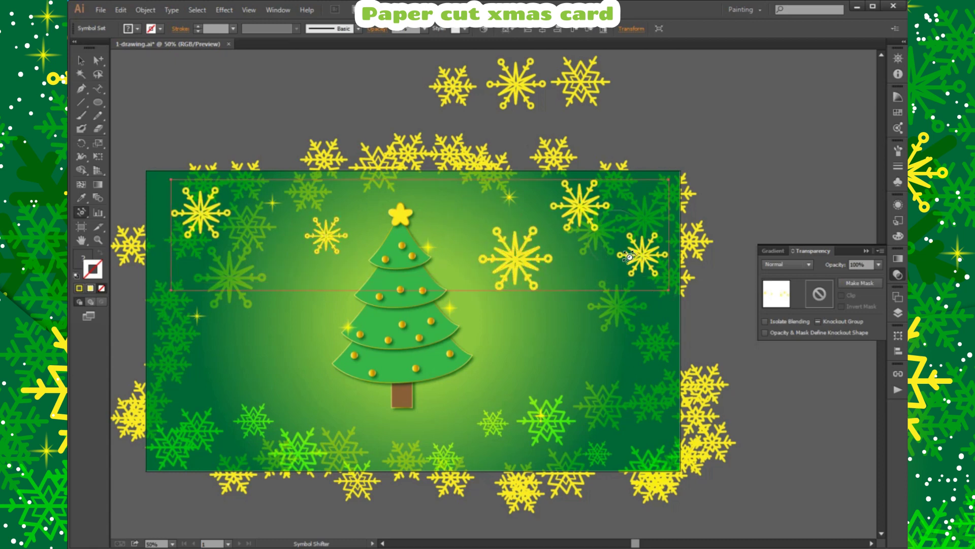
drag(628, 287, 641, 269)
- Shrink the snowflake right of the tree into a small star with Symbol Sizer
click(98, 60)
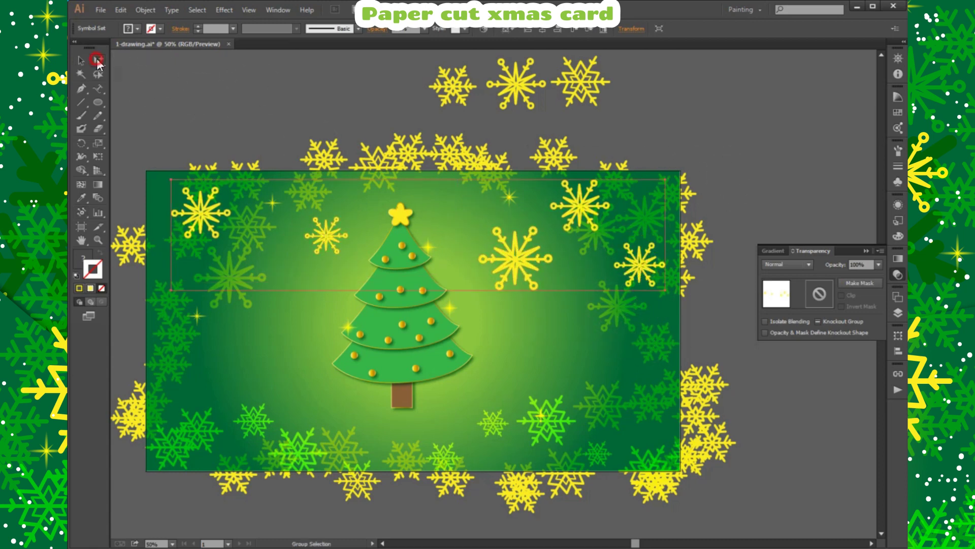
click(81, 213)
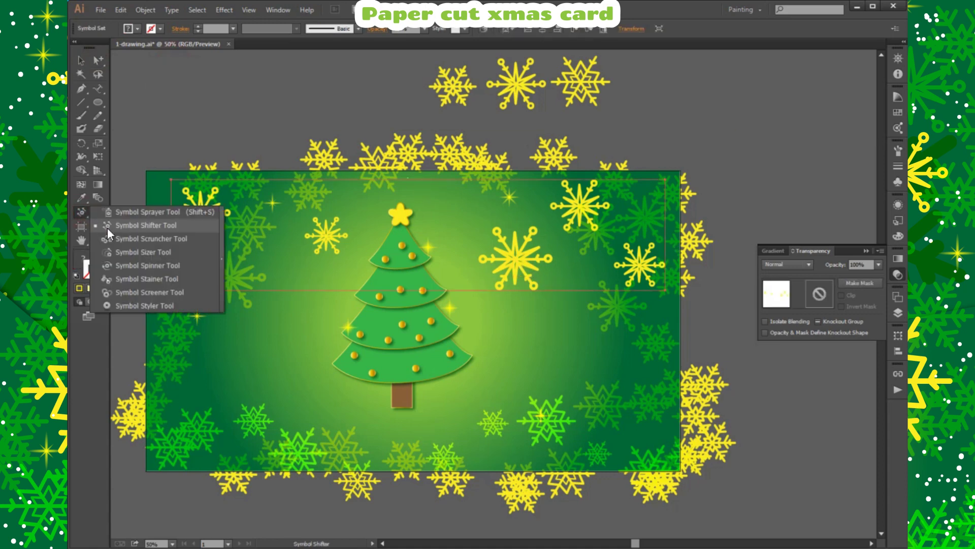
click(123, 242)
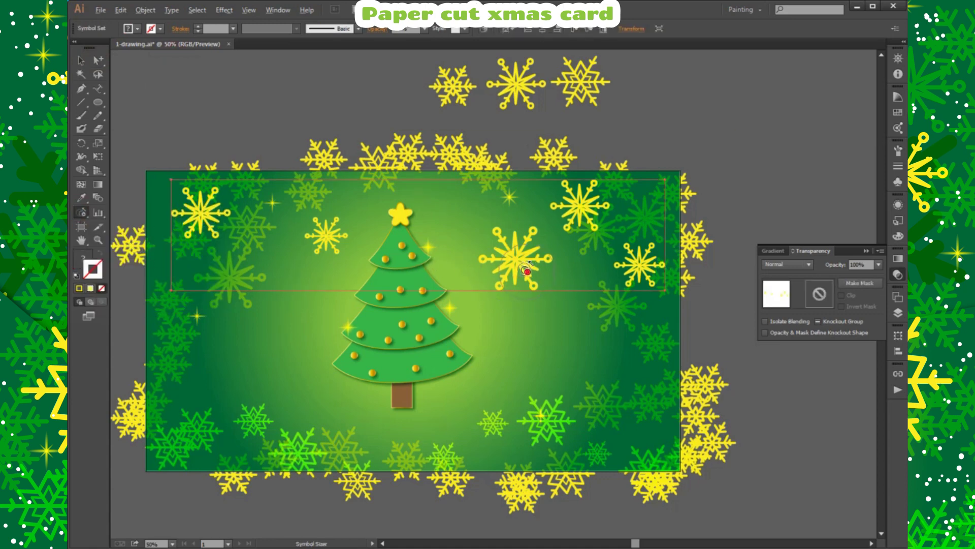
alt+click(526, 272)
alt+click(523, 276)
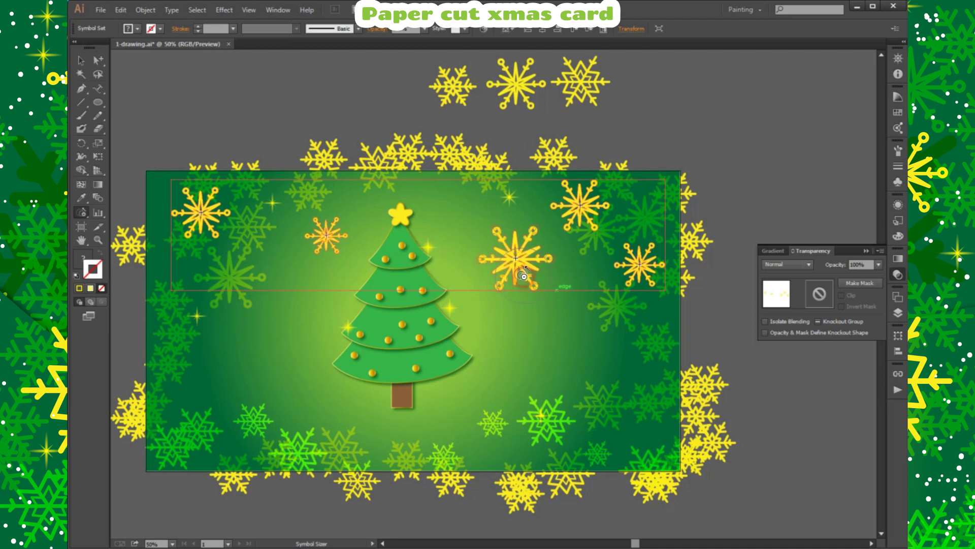
alt+click(523, 277)
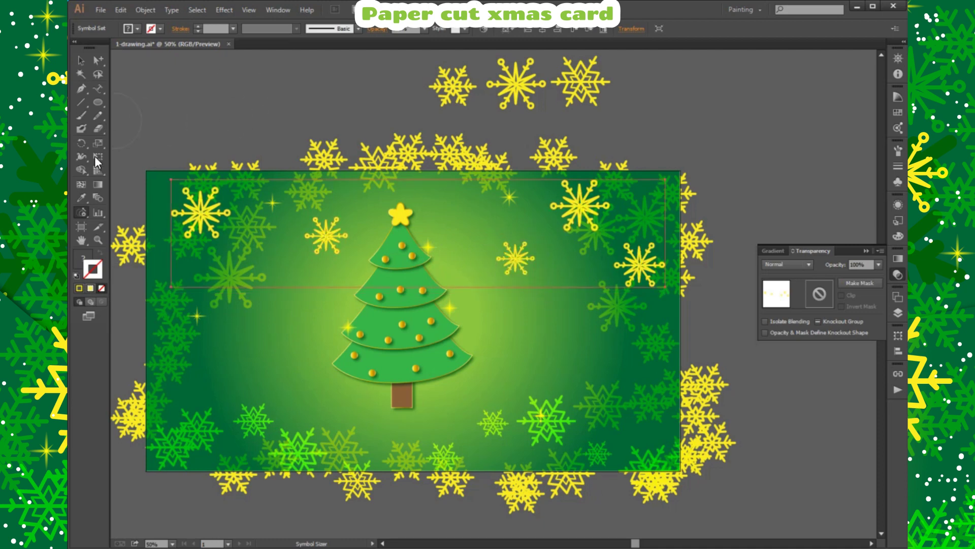
- Return to the Selection tool and bring up the Symbols panel
key(v)
click(851, 188)
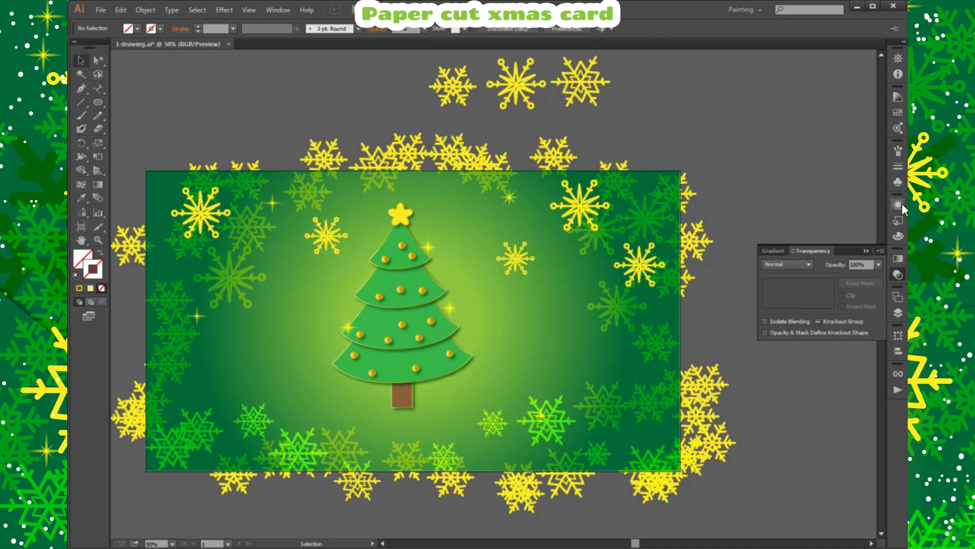
click(899, 183)
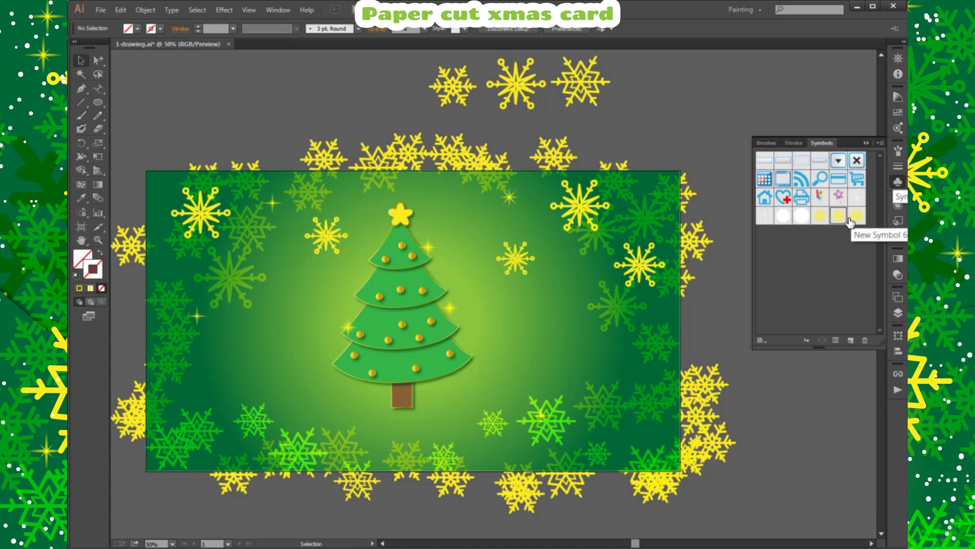
- Spray two yellow snowflake symbols at the card's lower right and lower left
click(820, 215)
drag(81, 217, 123, 213)
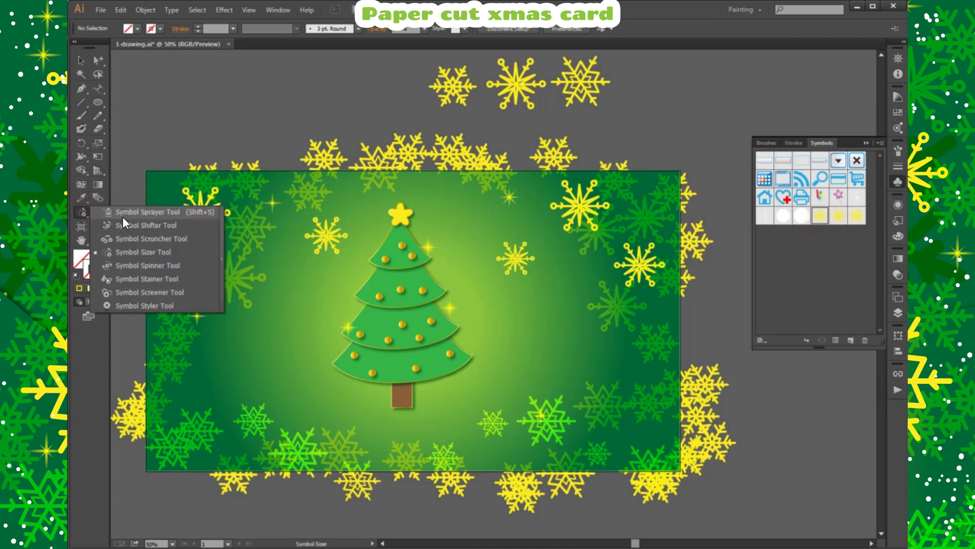
click(628, 379)
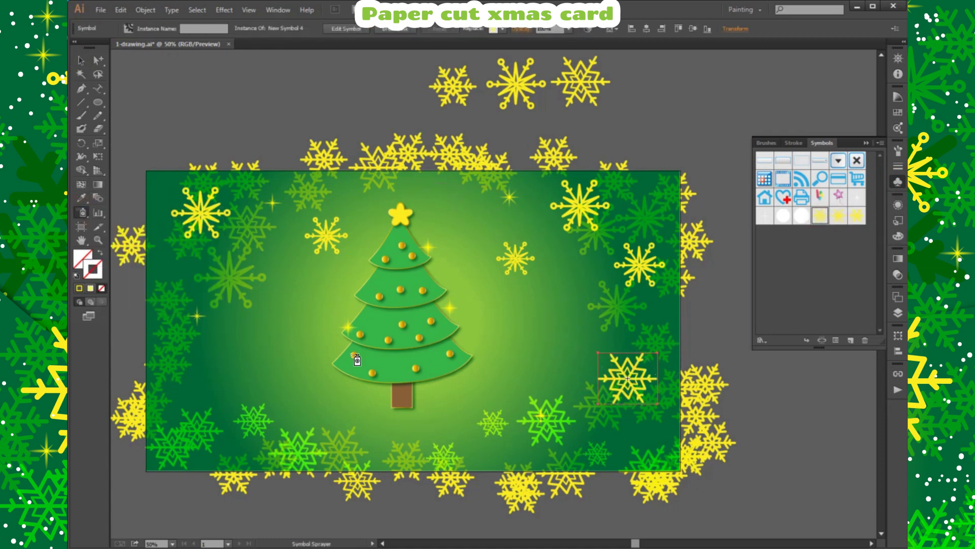
click(199, 382)
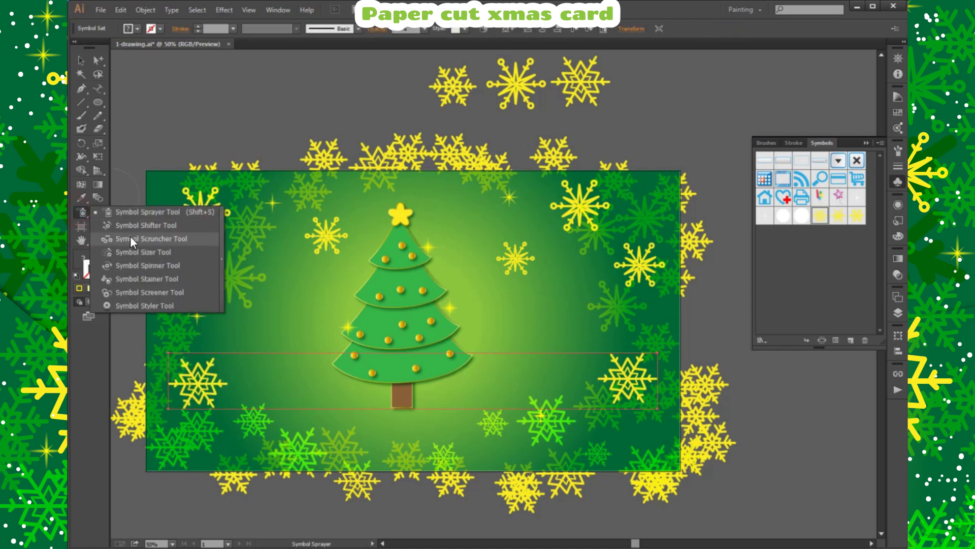
- Enlarge both sprayed snowflakes with Symbol Sizer, undoing an extra scale attempt
drag(79, 218, 136, 236)
click(204, 388)
click(628, 378)
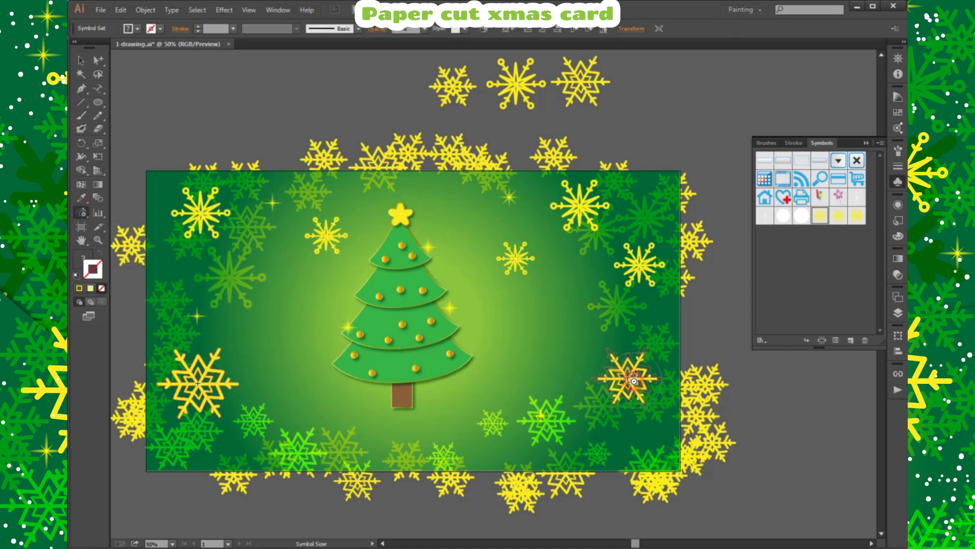
click(80, 60)
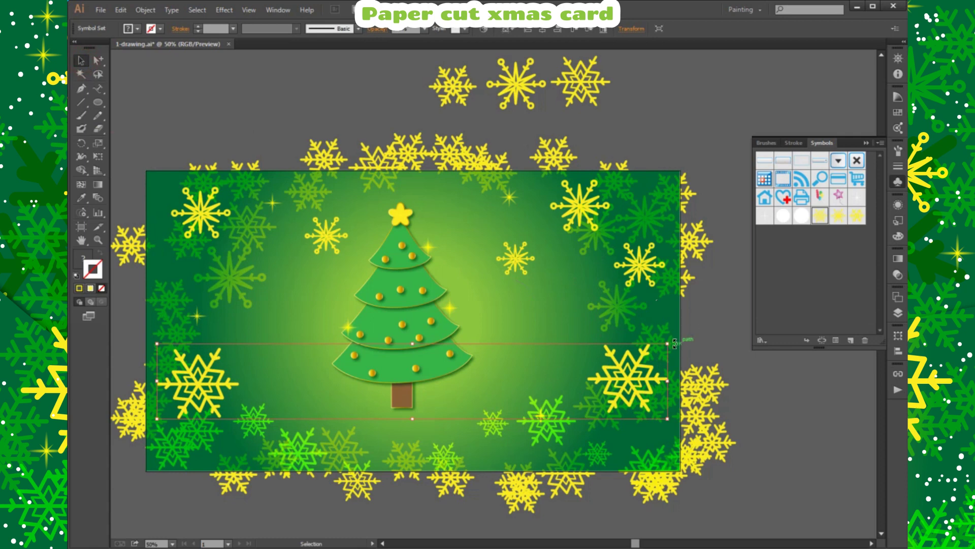
drag(674, 344, 673, 394)
key(ctrl+z)
click(808, 402)
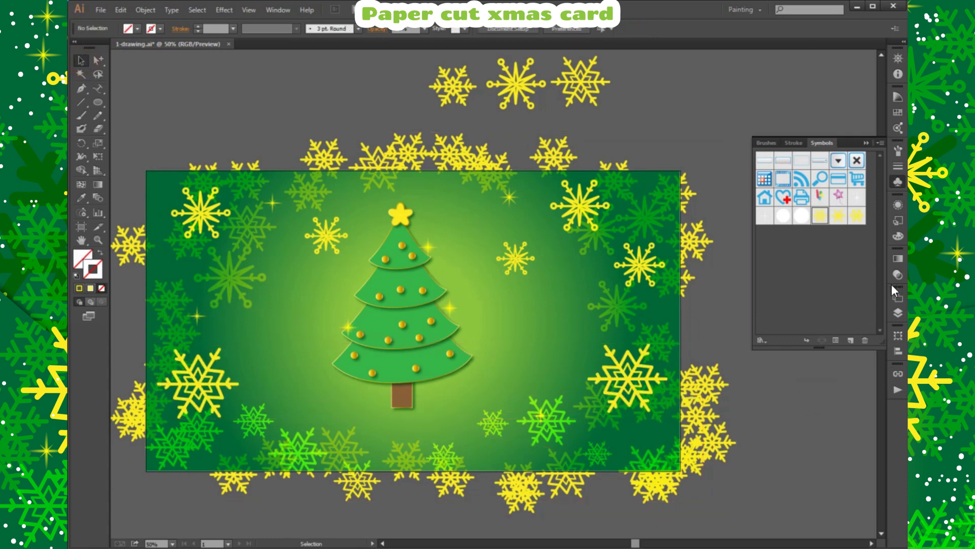
- Draw a closed wavy hill path across the card's bottom, past its edges, and fill it yellow
click(125, 368)
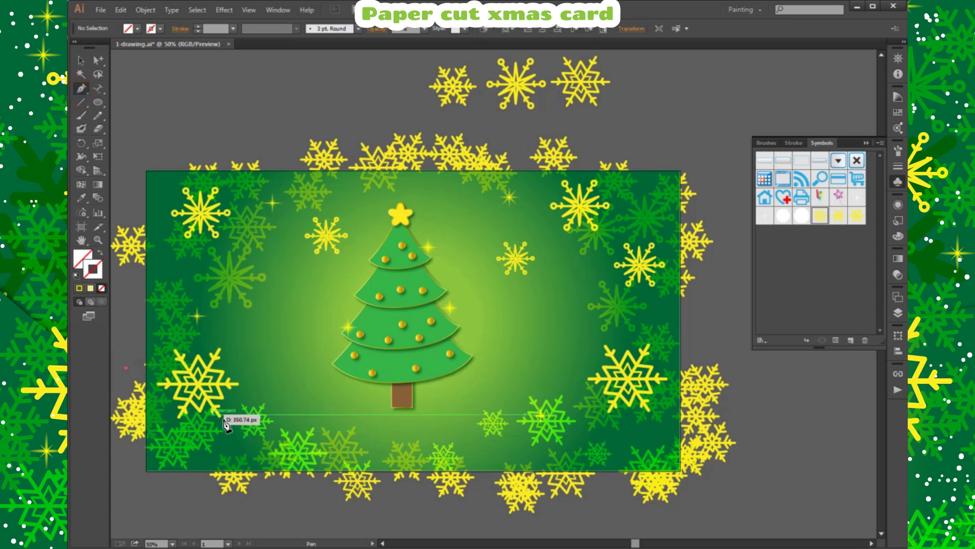
click(590, 420)
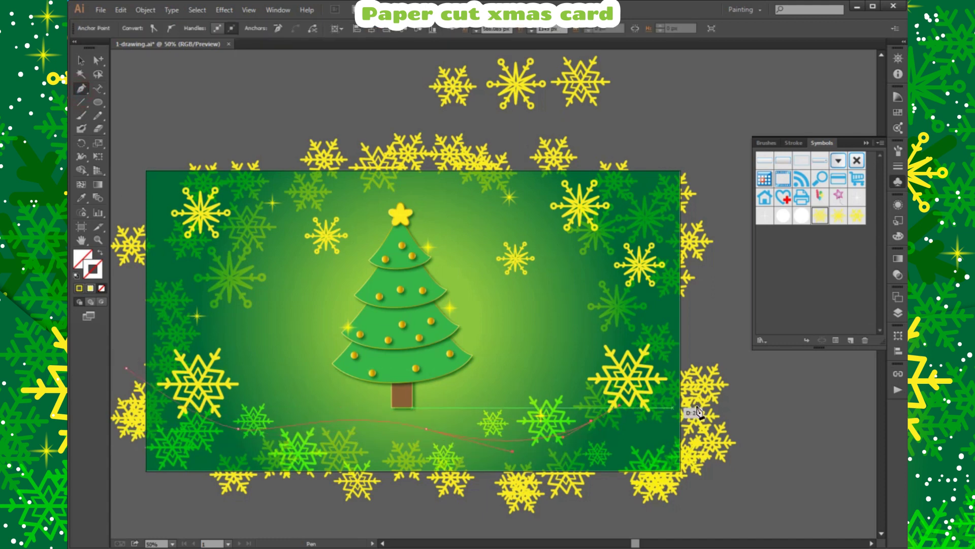
click(739, 389)
click(759, 396)
click(781, 405)
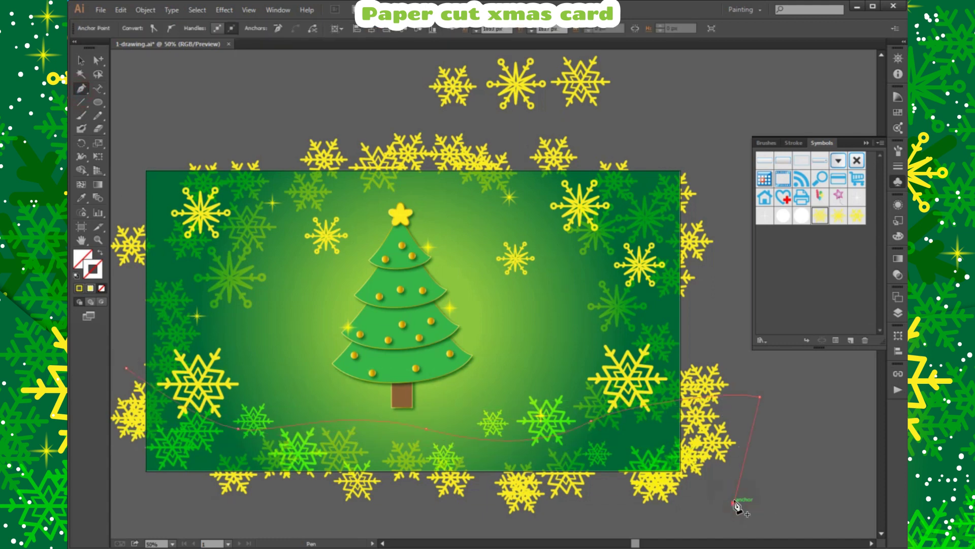
click(759, 504)
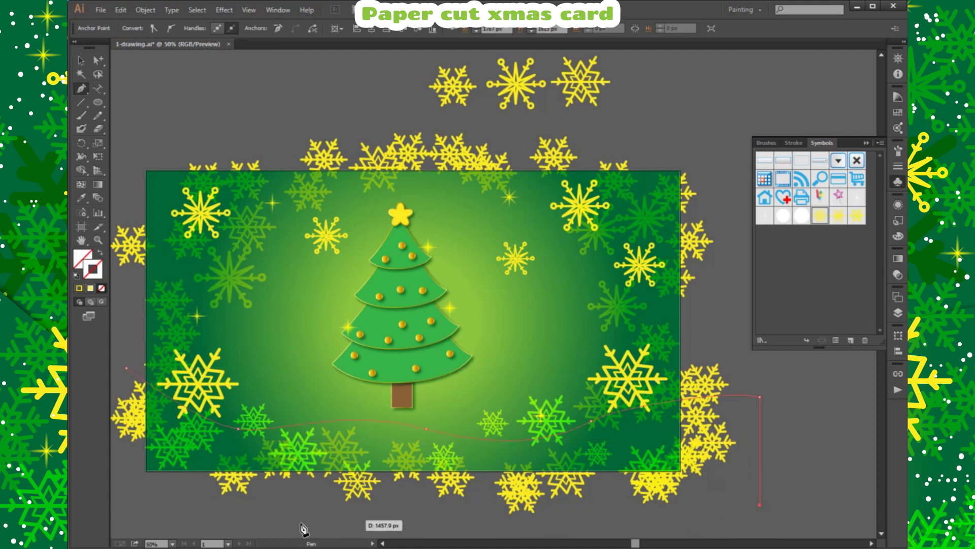
click(126, 505)
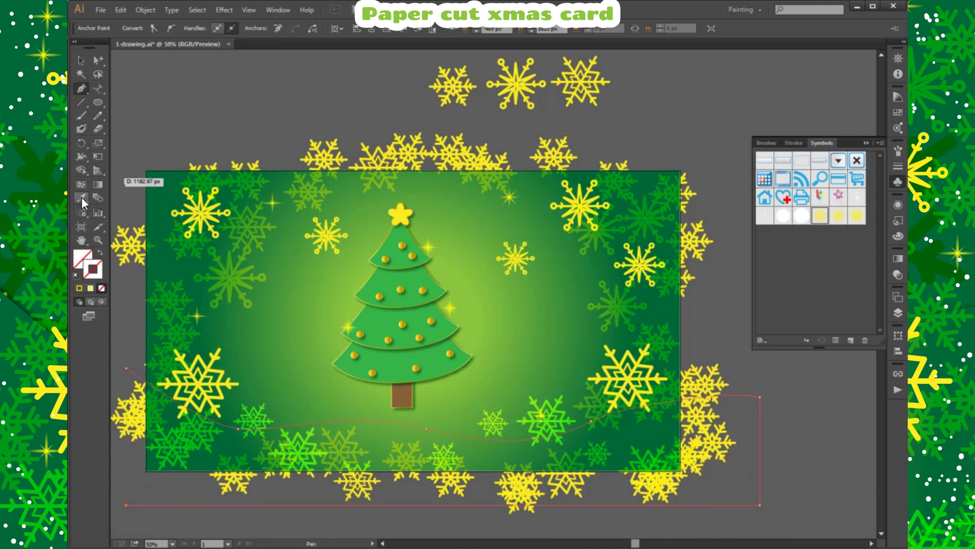
click(79, 288)
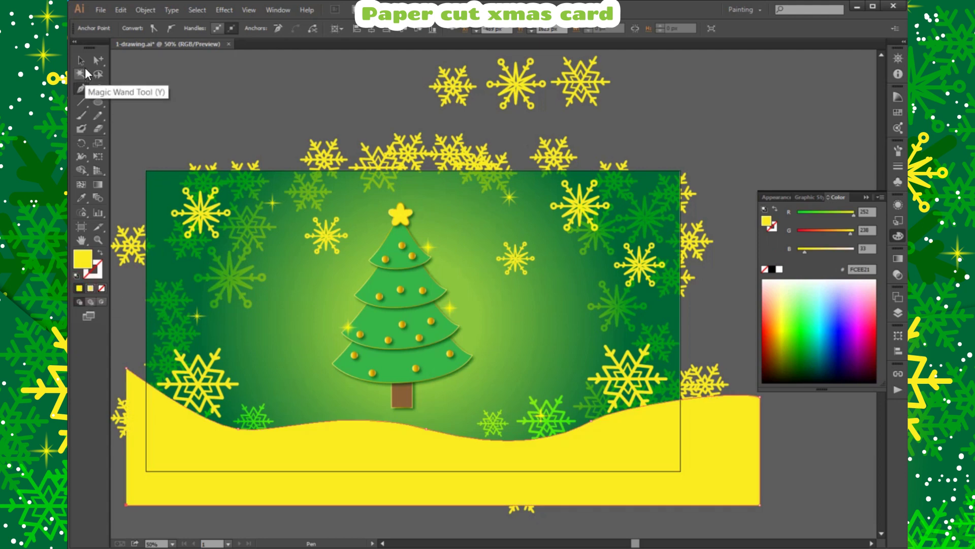
- Select the yellow hill shape, briefly checking the Layers panel
click(81, 60)
right_click(320, 438)
click(355, 343)
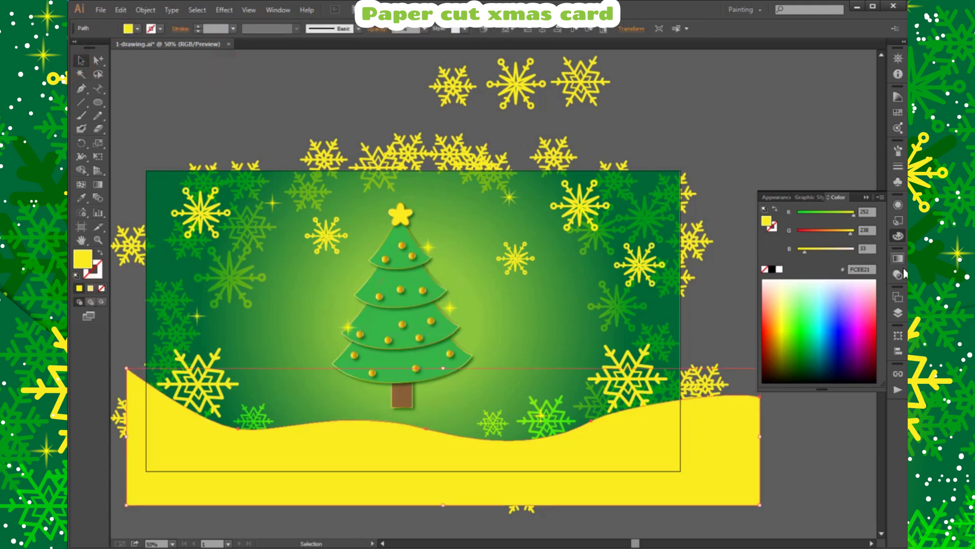
click(896, 312)
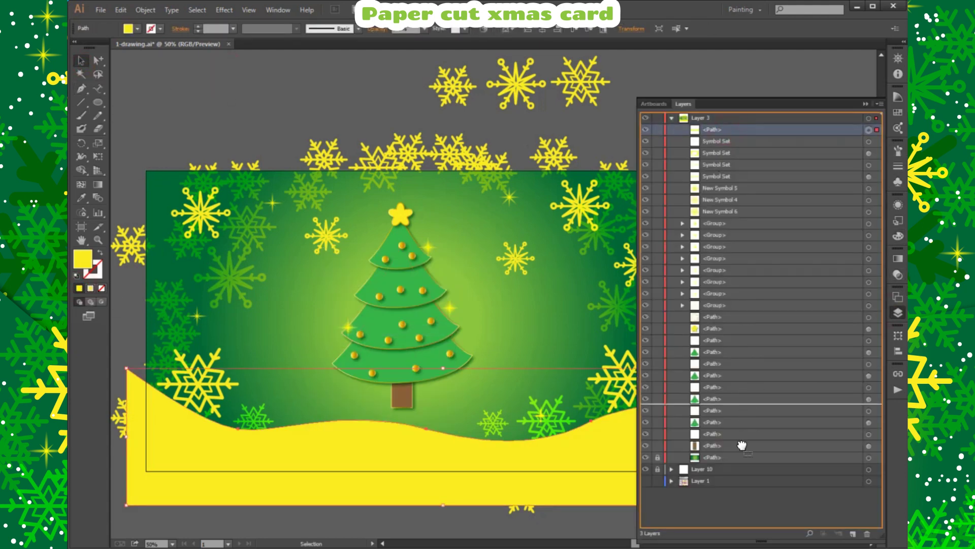
click(898, 312)
click(789, 349)
click(743, 422)
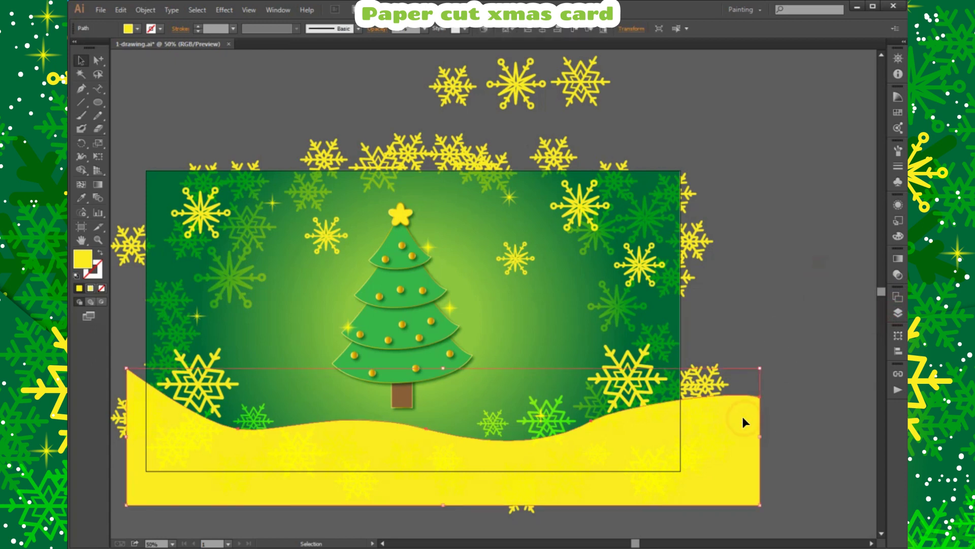
- Set the hill's blend mode to Overlay after trying Multiply
click(80, 198)
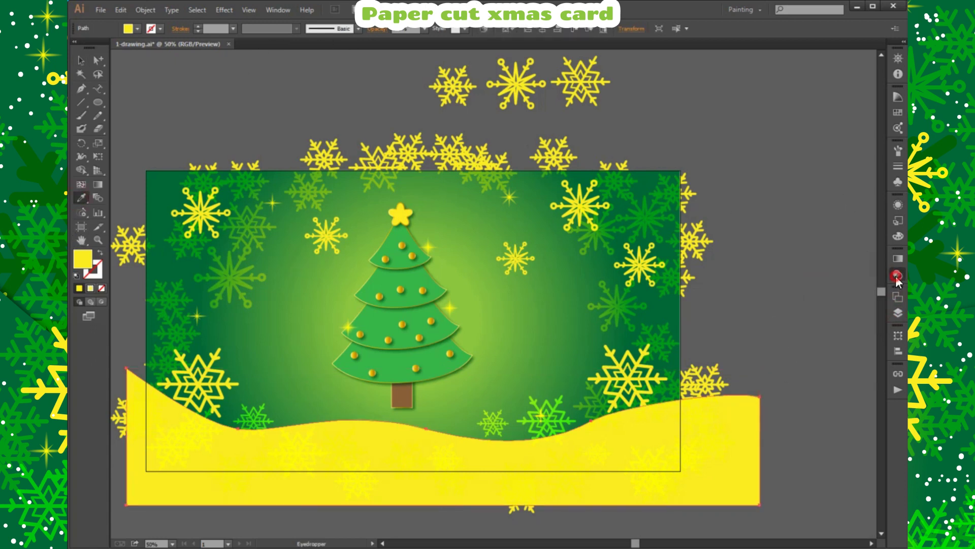
click(896, 274)
click(787, 264)
click(792, 303)
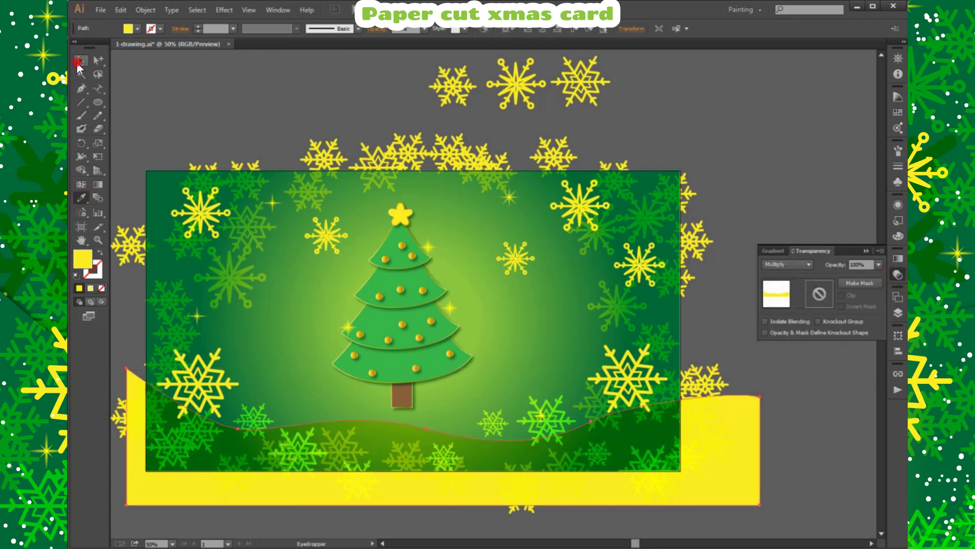
click(79, 62)
click(787, 264)
click(788, 371)
click(746, 249)
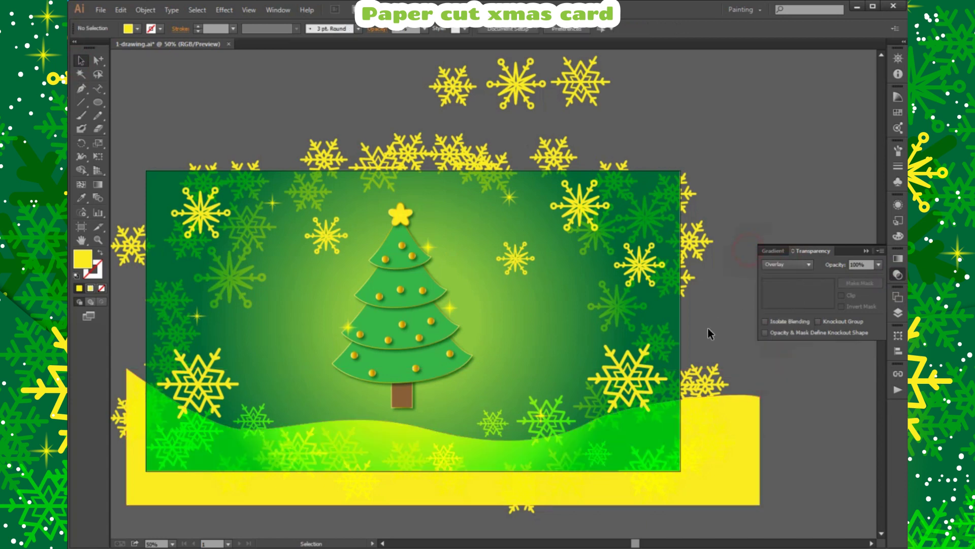
- Alt-drag a duplicate of the hill slightly higher on the card
click(751, 417)
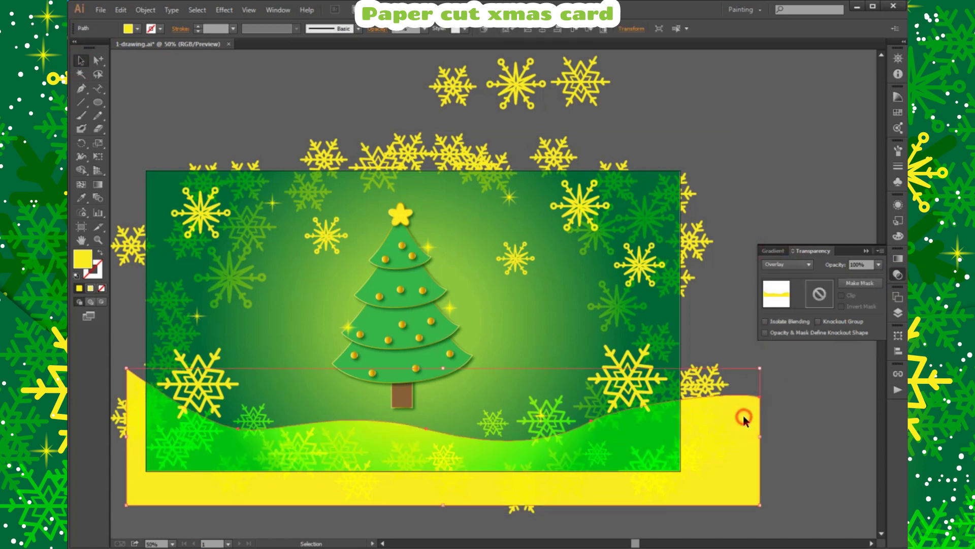
drag(743, 414, 745, 383)
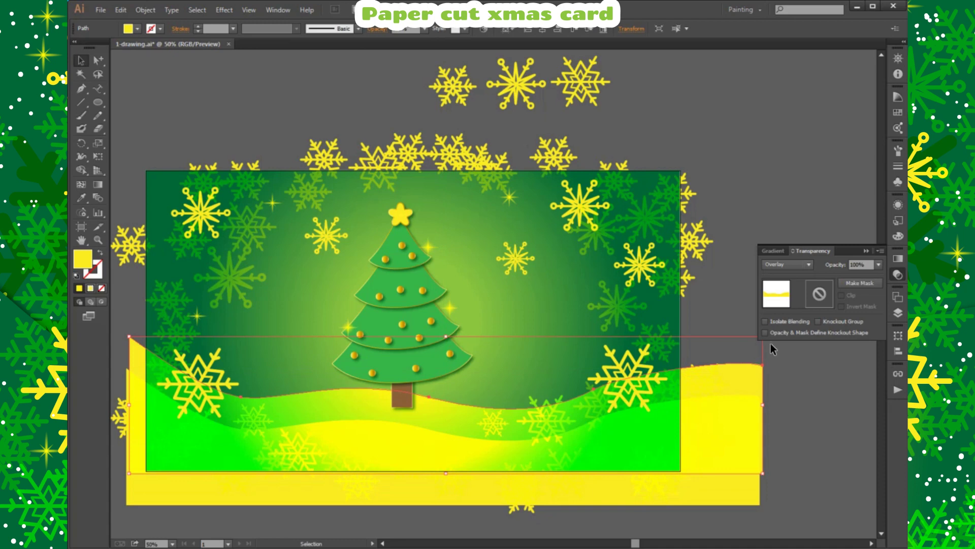
click(894, 277)
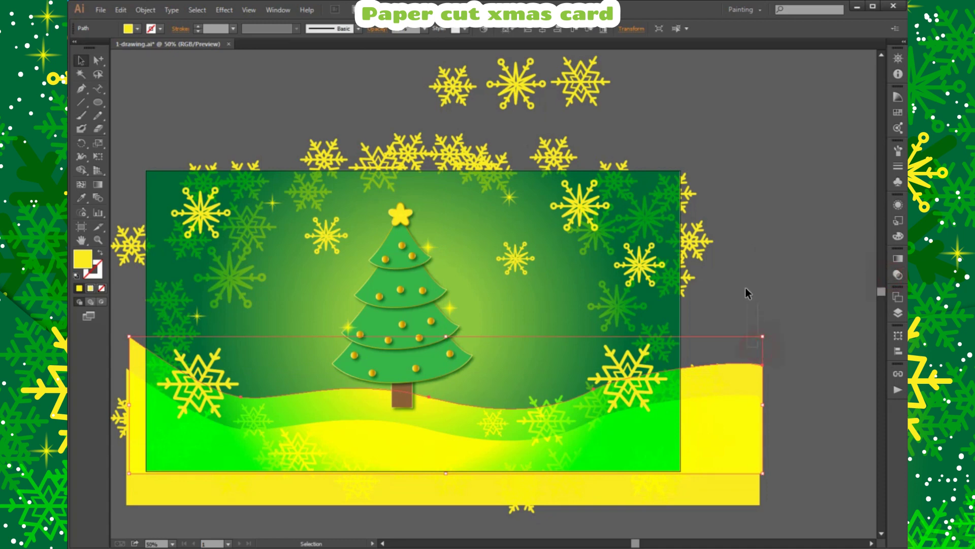
- Give the upper hill the background's green gradient and set it to Multiply
click(749, 380)
key(i)
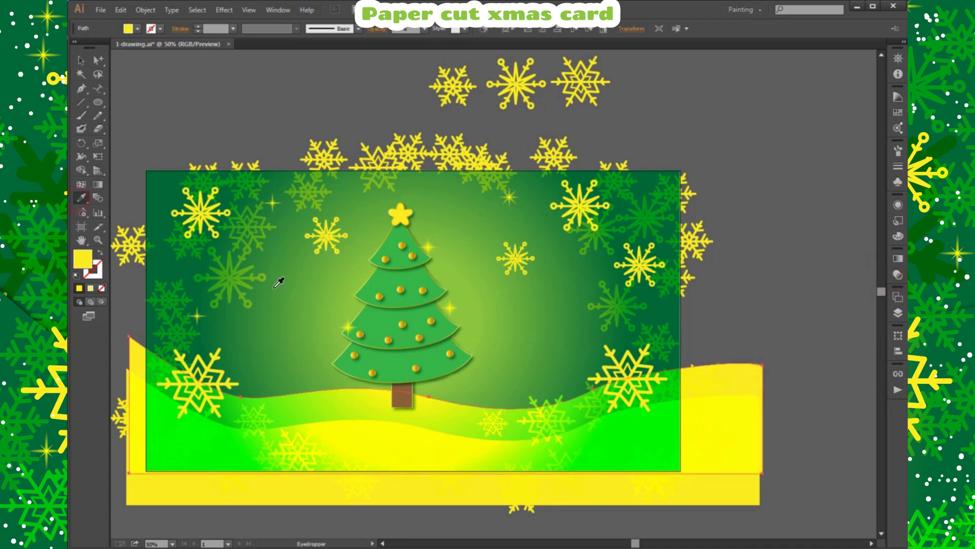
click(289, 313)
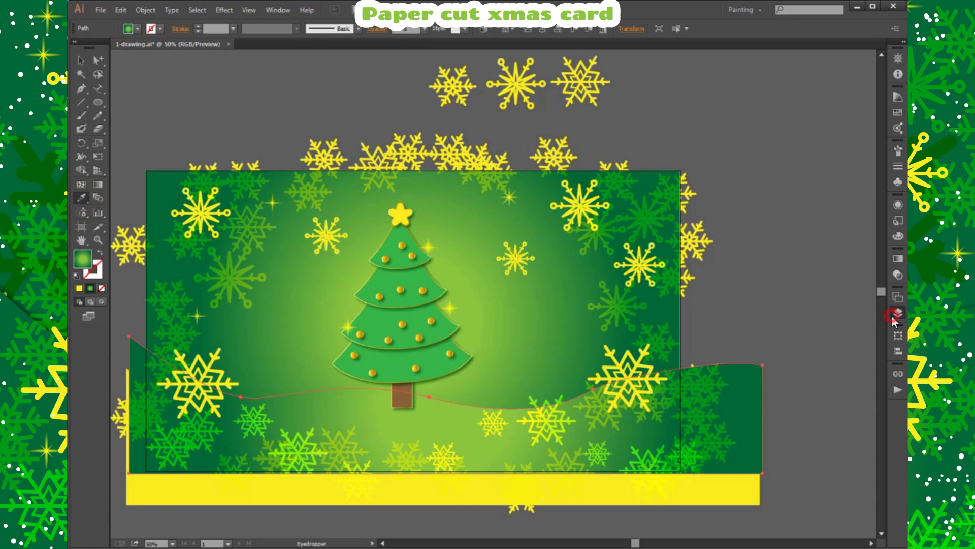
click(898, 258)
click(788, 264)
click(777, 305)
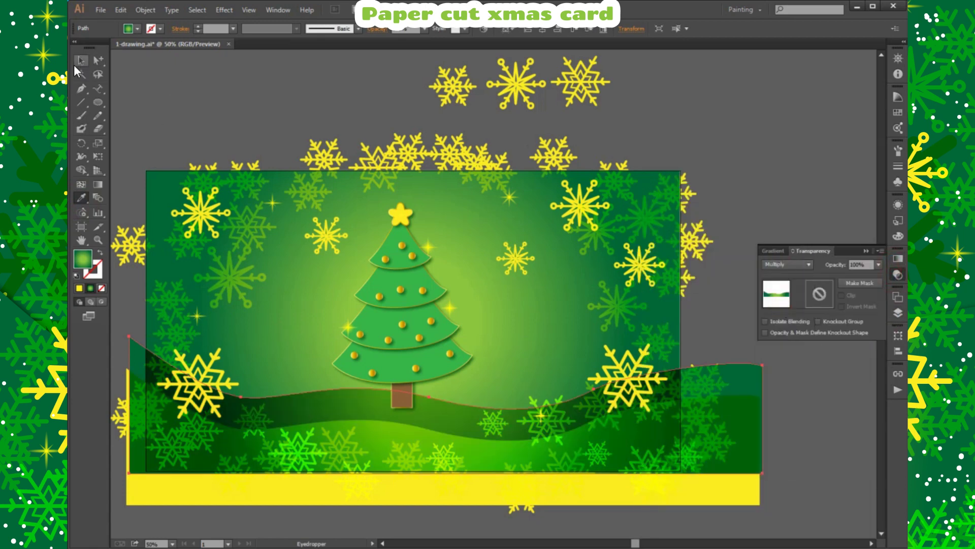
- Move the yellow Overlay hill lower toward the card's bottom
click(76, 65)
click(773, 374)
drag(731, 492, 728, 504)
- Change the green hill's blend mode and set the yellow strip to Normal
click(762, 378)
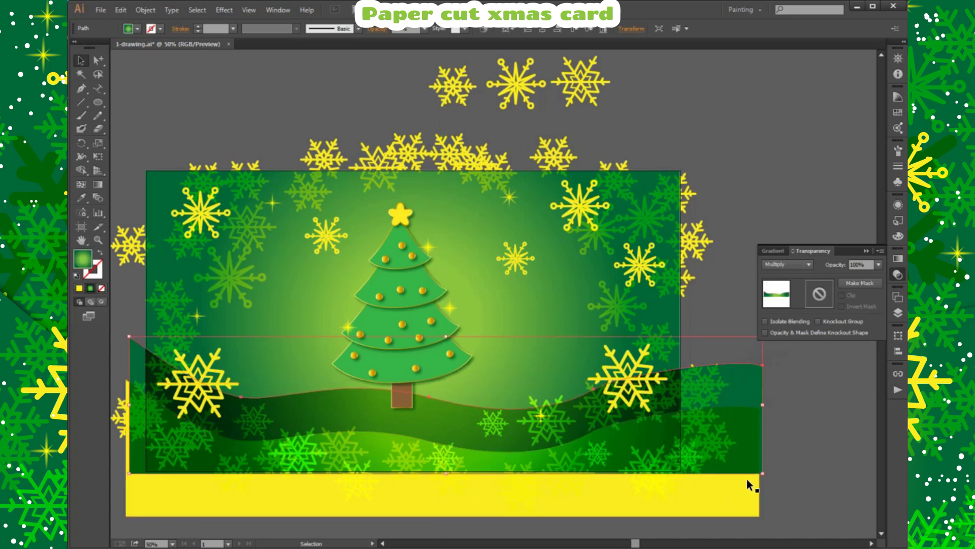
click(777, 275)
click(782, 305)
click(720, 442)
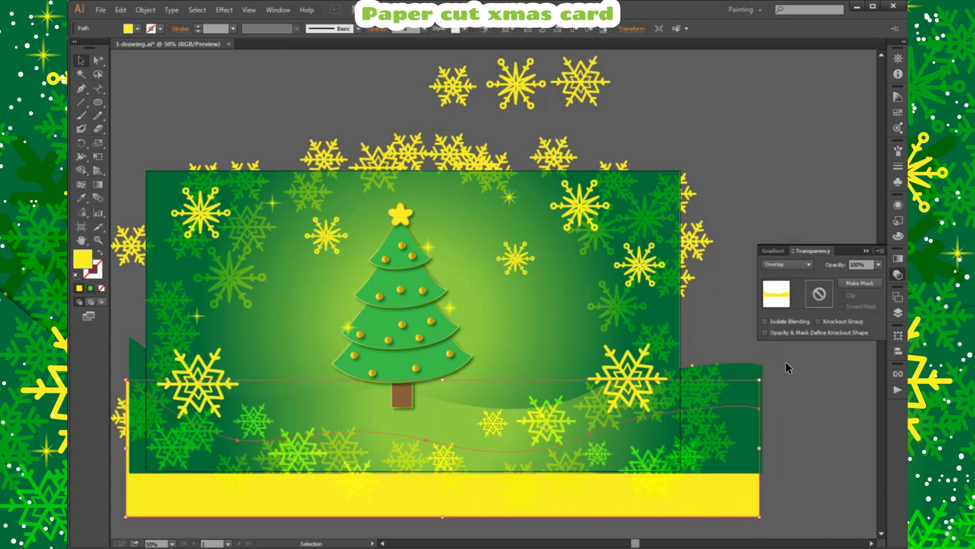
click(786, 270)
click(802, 331)
- Fill the yellow strip with the background's green gradient and select the green hill
key(i)
click(463, 234)
key(v)
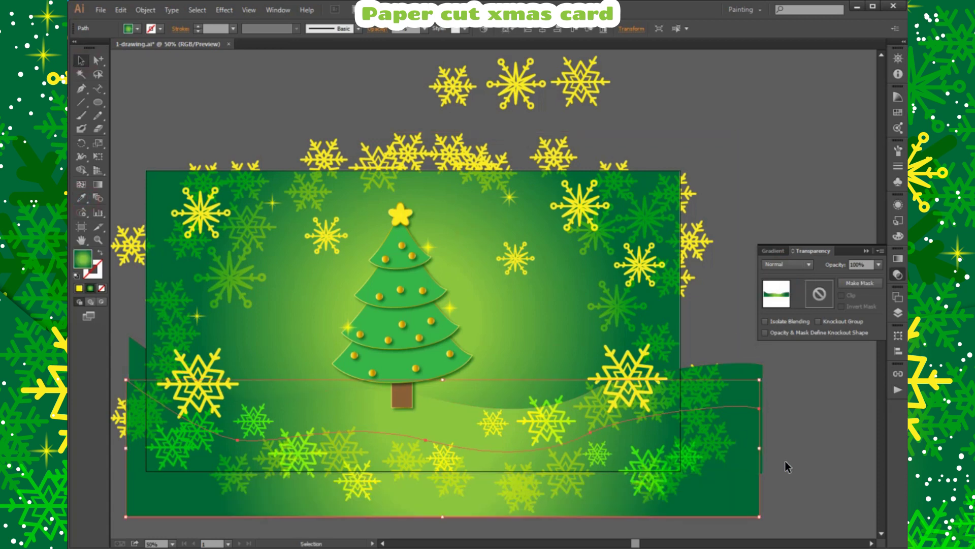
click(785, 462)
click(755, 369)
- Apply a Multiply 75% drop shadow to the hill, X 7, Y 0, blur 5
click(224, 10)
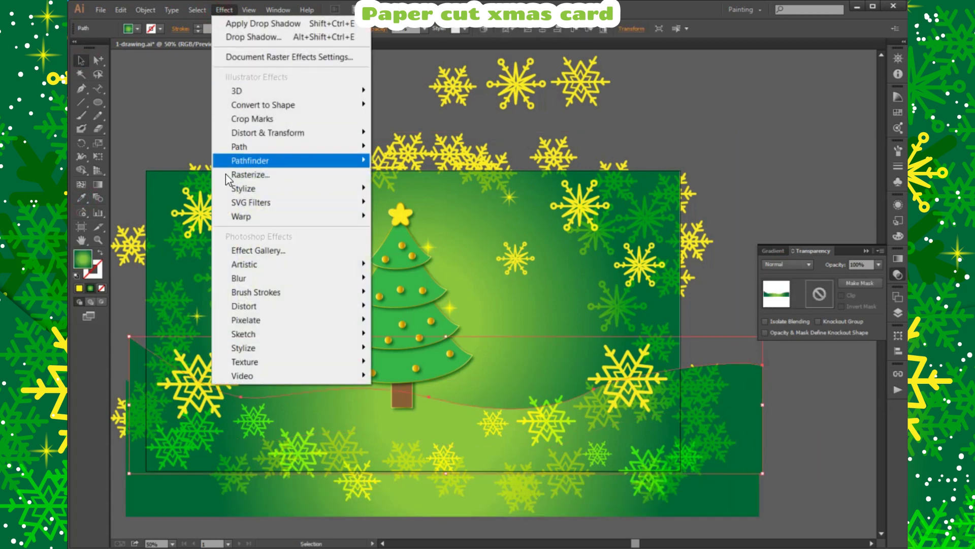
click(409, 188)
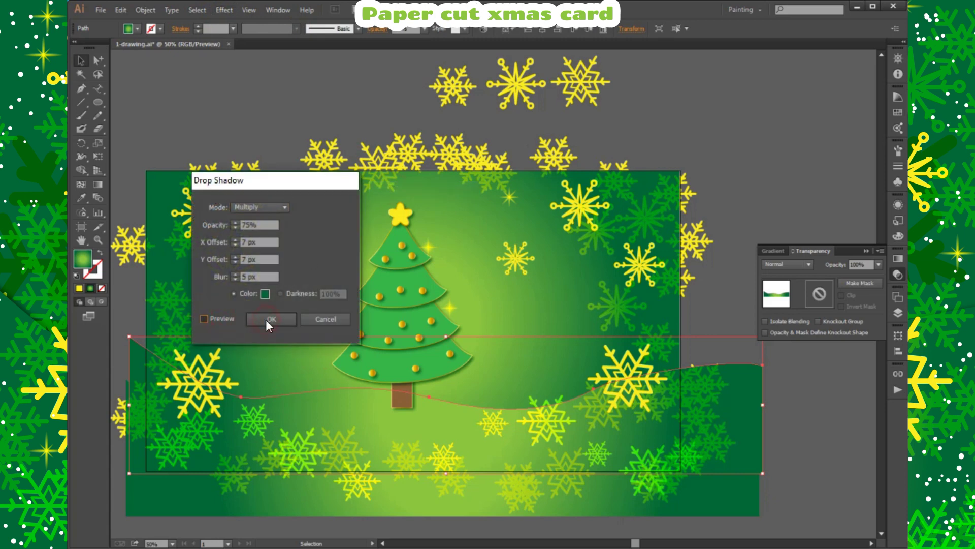
click(204, 319)
double_click(247, 259)
text(0)
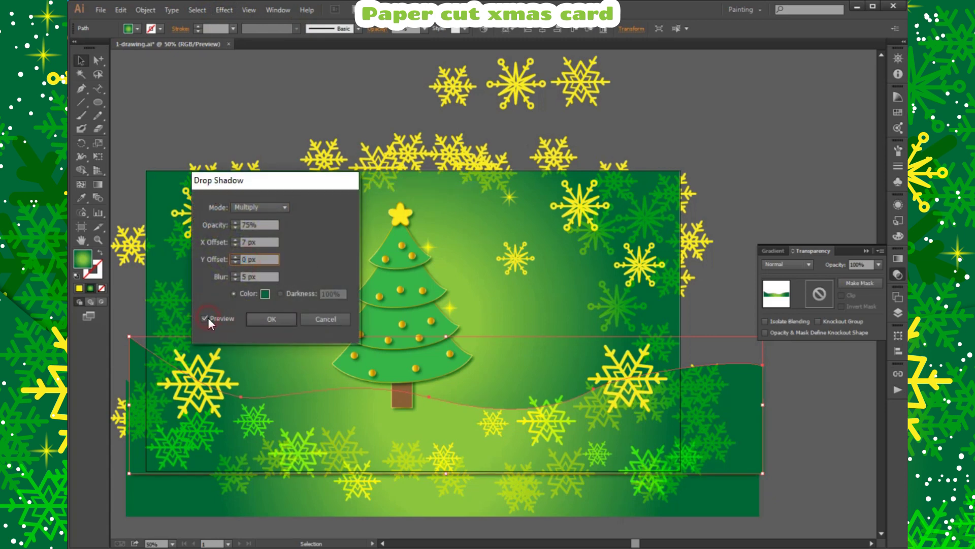
key(Tab)
click(276, 320)
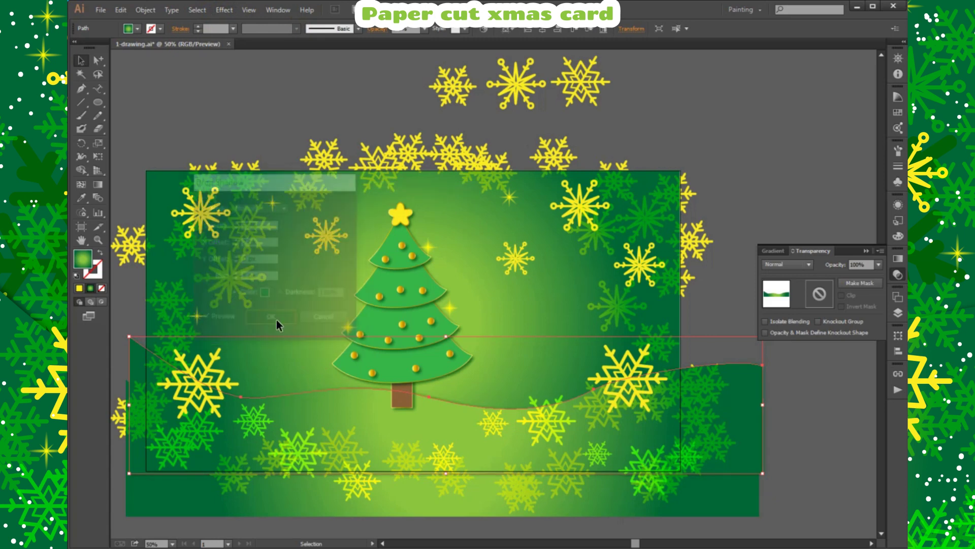
- Place a copy of the hill higher up the card
click(790, 178)
drag(747, 387, 718, 410)
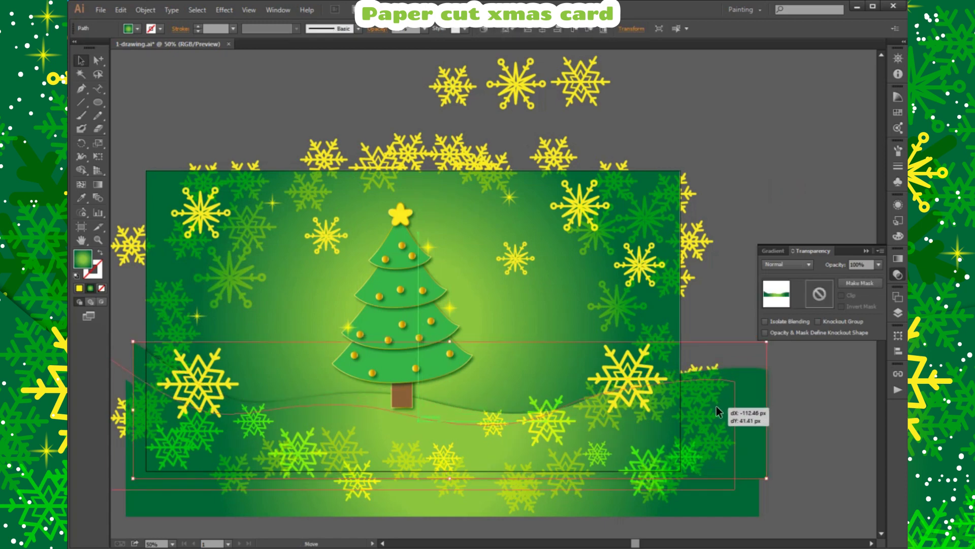
mouse_move(750, 478)
mouse_down()
mouse_move(747, 370)
mouse_move(732, 355)
mouse_up()
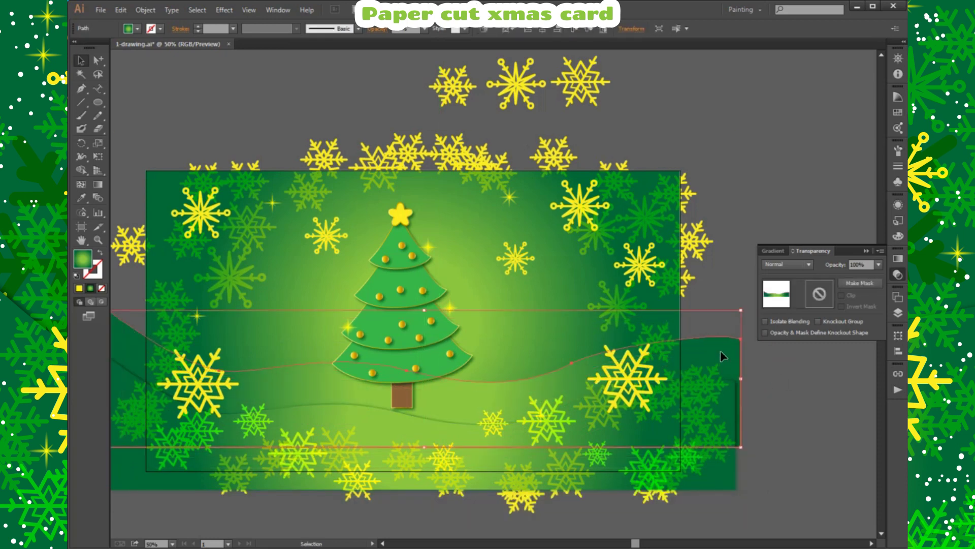
- Add a drop shadow to the new hill and move it up and right
click(217, 14)
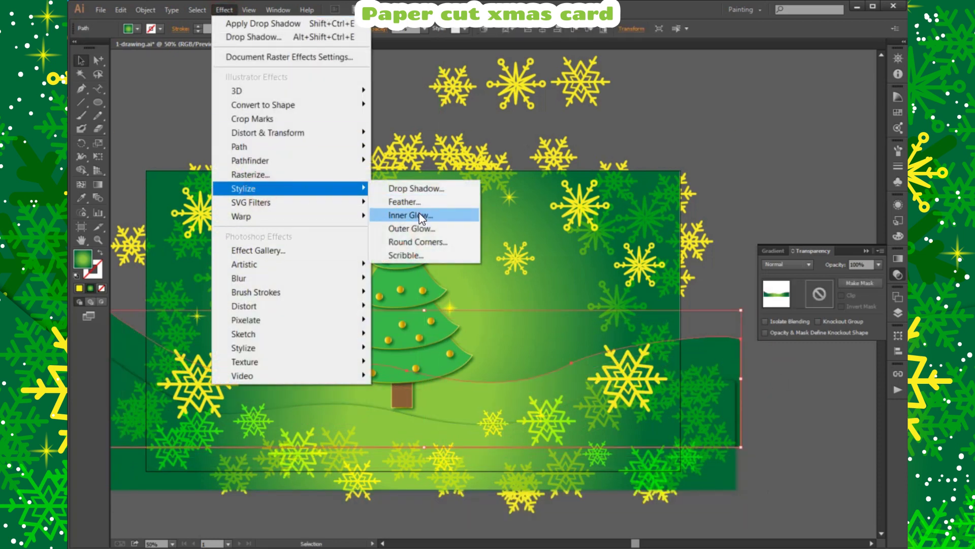
click(401, 190)
click(281, 319)
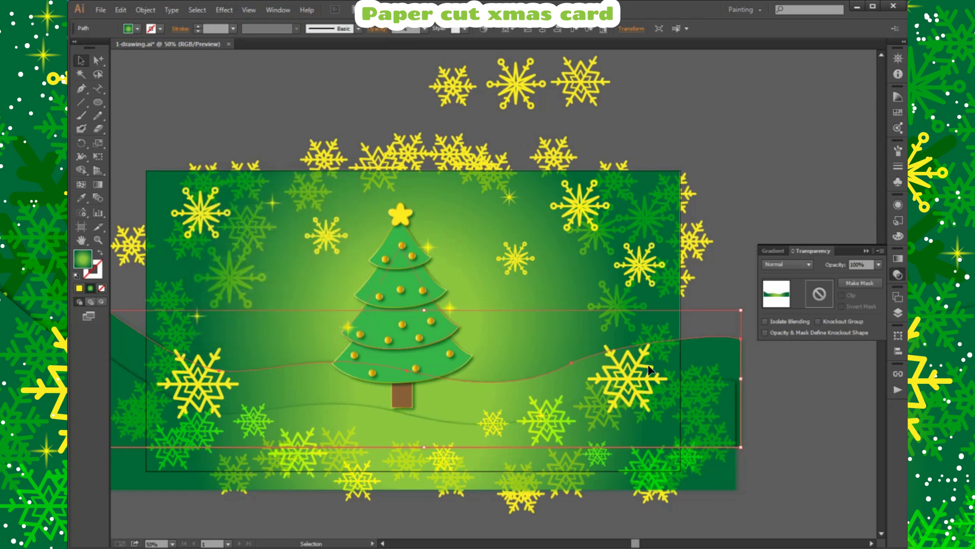
drag(720, 342, 724, 337)
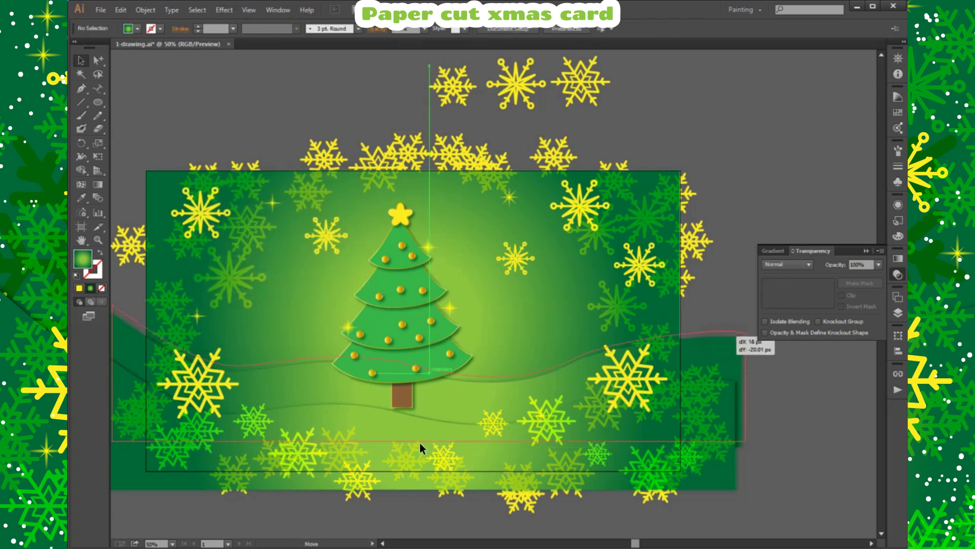
drag(419, 446, 431, 465)
scroll(546, 380, down, 1)
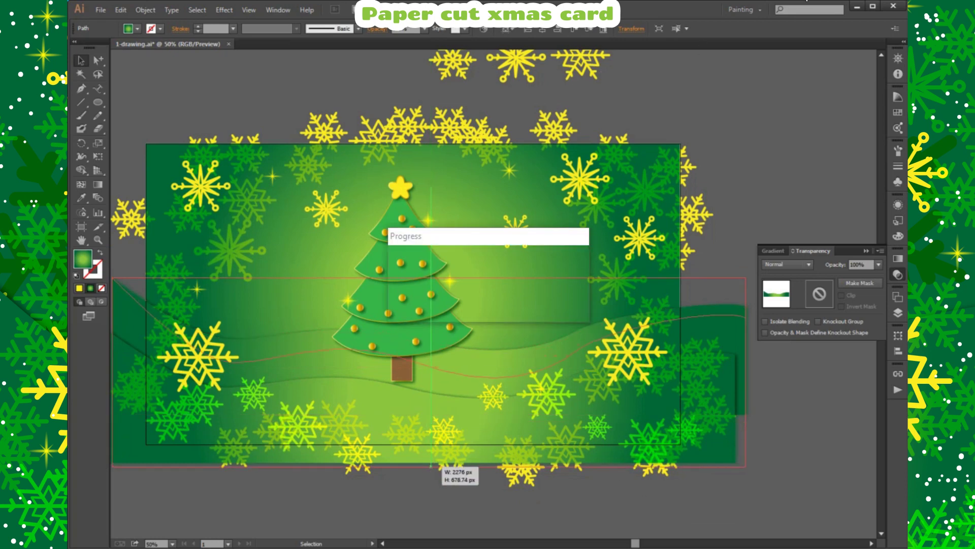
click(487, 331)
drag(441, 371, 425, 374)
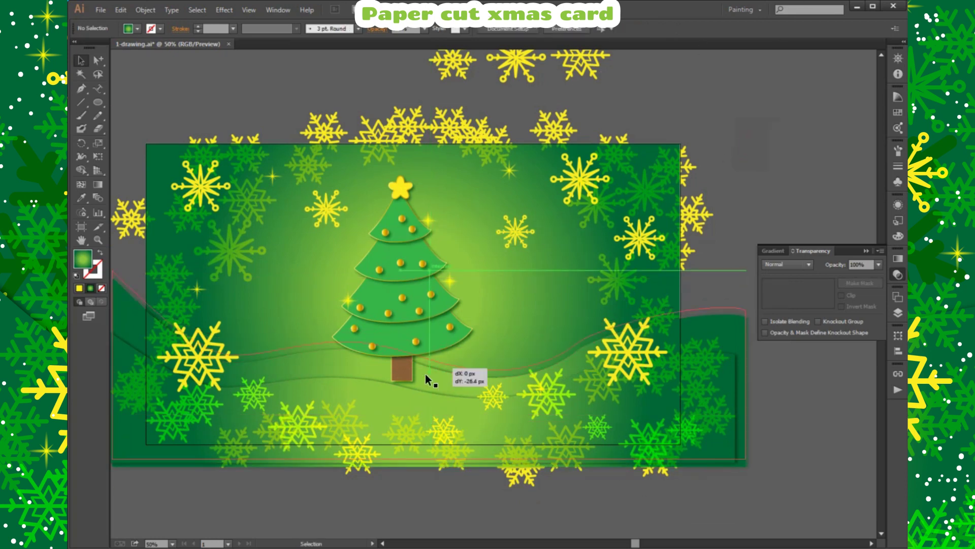
- Move the hill path up one place in the Layers stacking order and reposition it
click(897, 313)
click(462, 394)
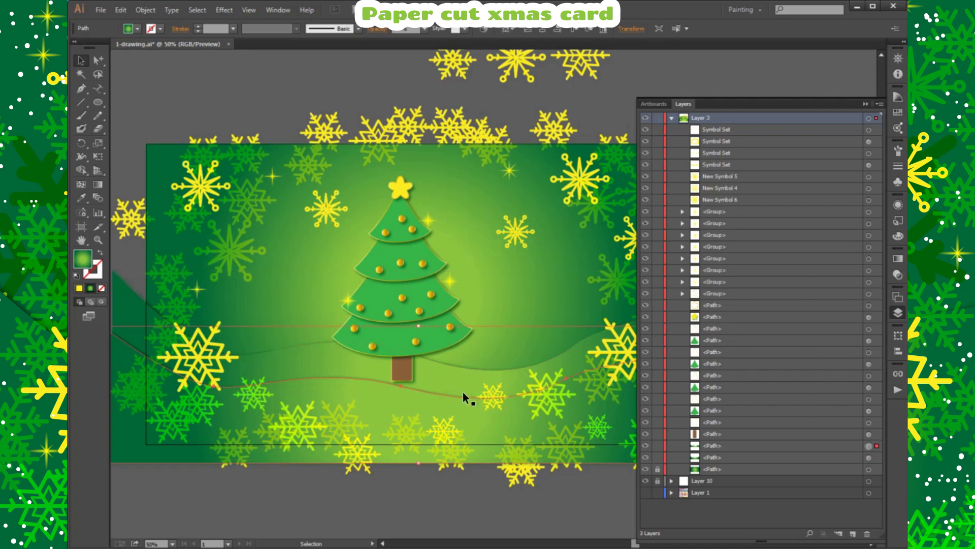
drag(707, 445, 711, 429)
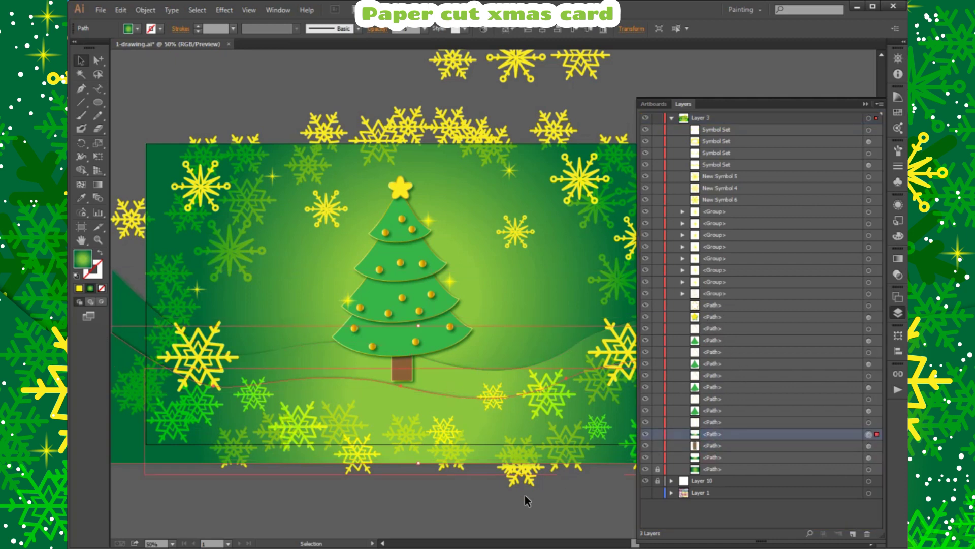
drag(440, 392, 444, 389)
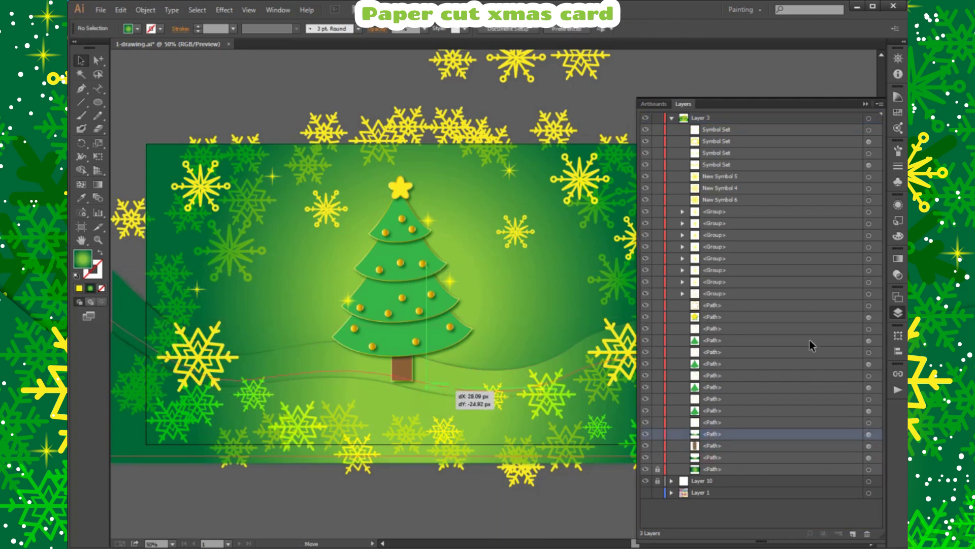
click(898, 313)
click(898, 312)
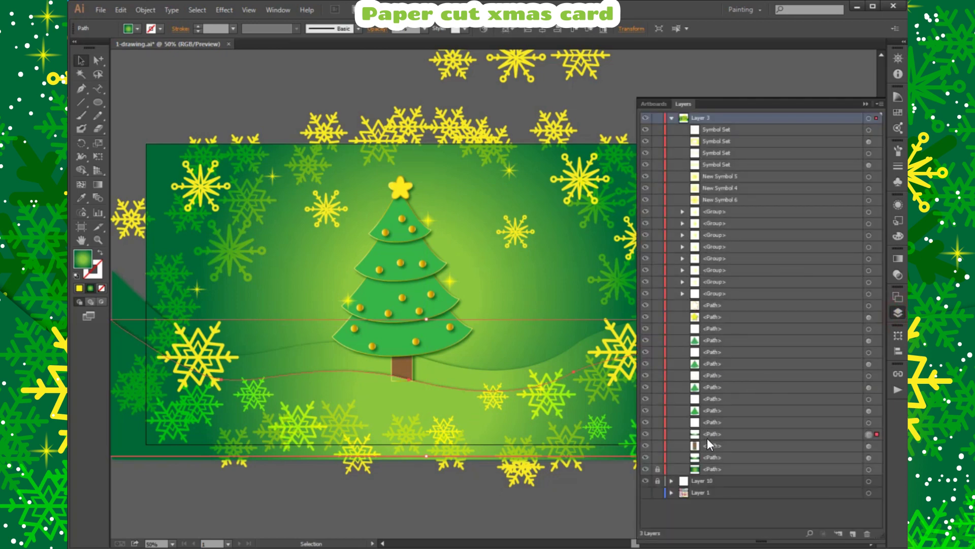
click(898, 312)
click(809, 355)
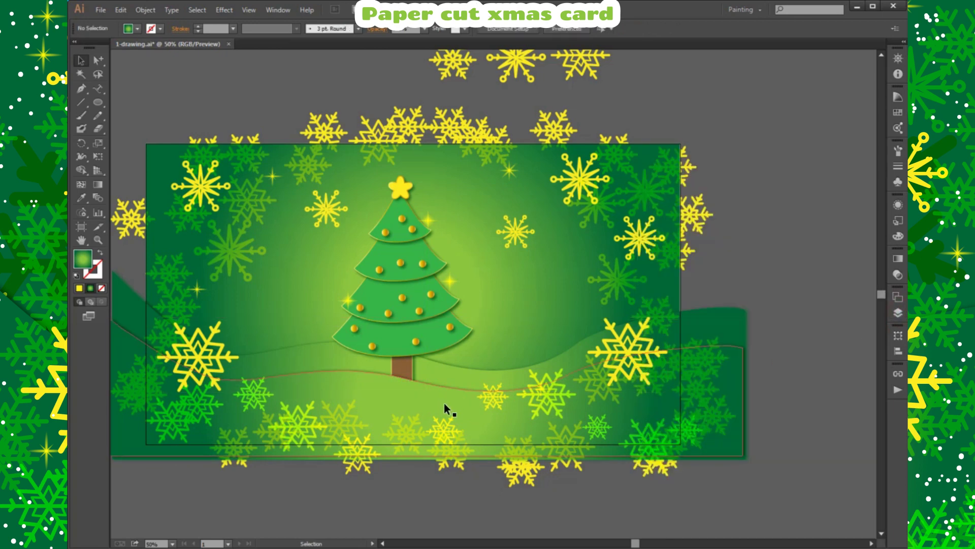
mouse_move(444, 403)
mouse_down()
mouse_move(433, 402)
mouse_move(450, 436)
mouse_up()
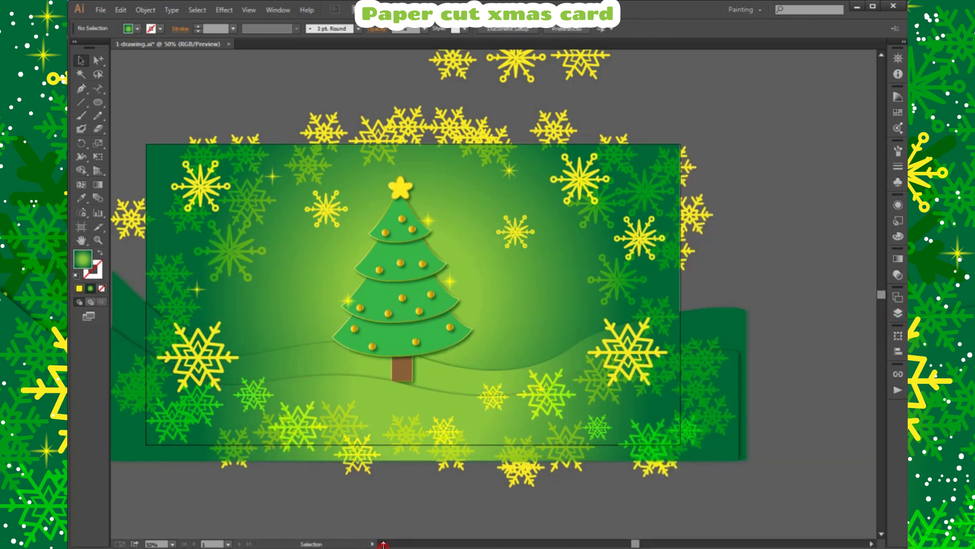
click(382, 543)
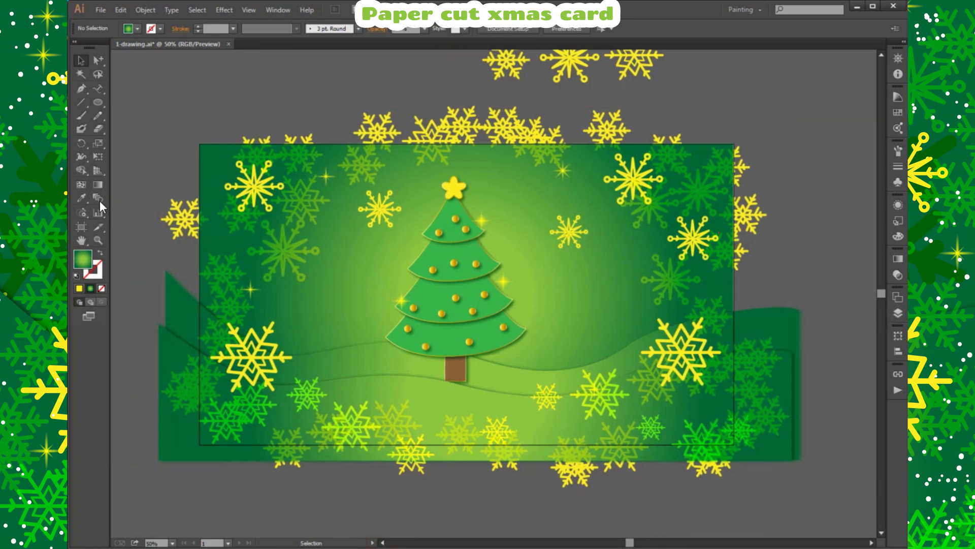
- Draw a card-sized rectangle and centre it horizontally and vertically on the artboard
drag(98, 101, 119, 100)
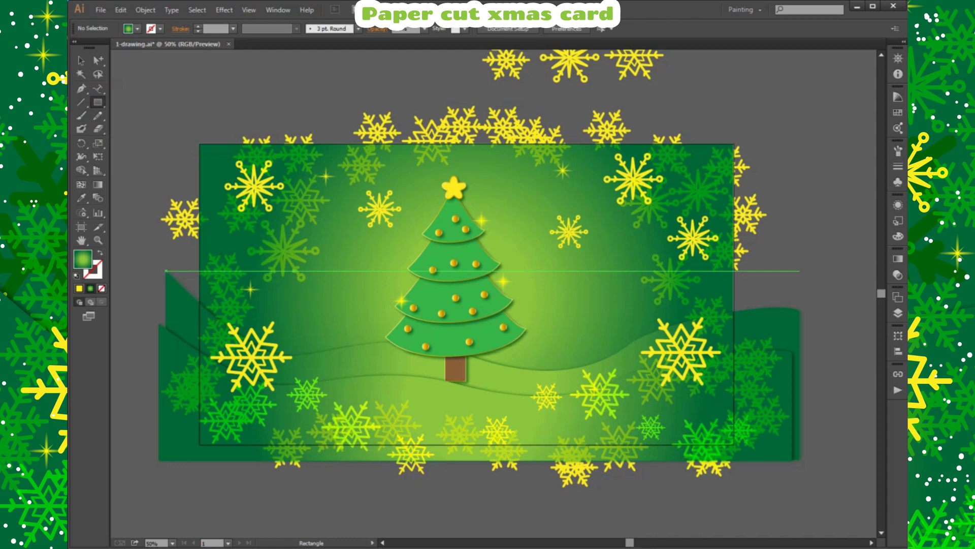
click(294, 271)
click(435, 227)
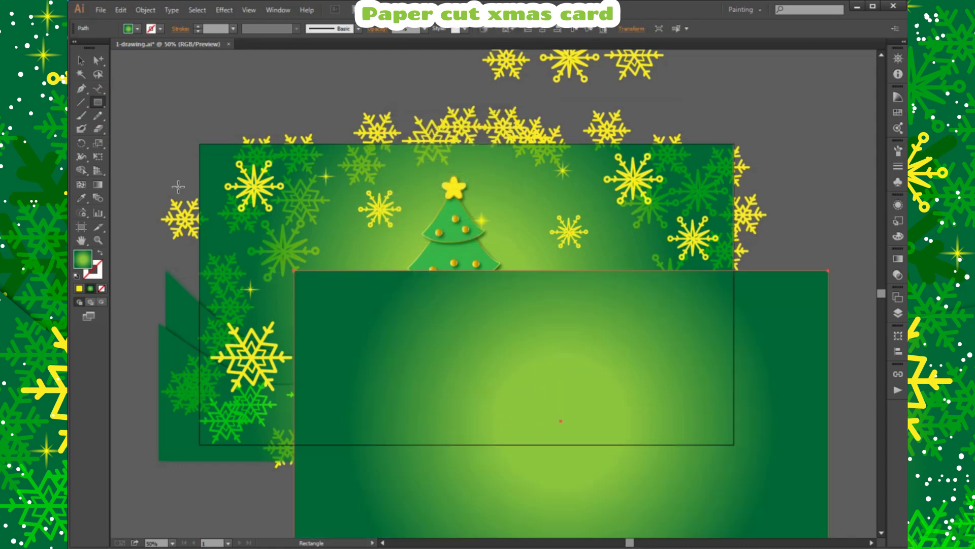
key(v)
click(543, 29)
click(584, 29)
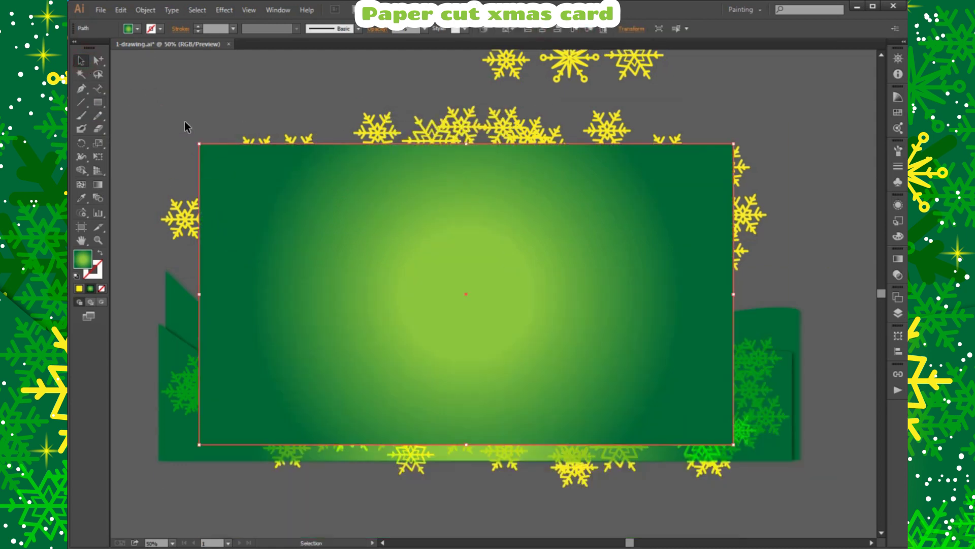
- Select all the artwork and make a clipping mask with the top rectangle
click(898, 312)
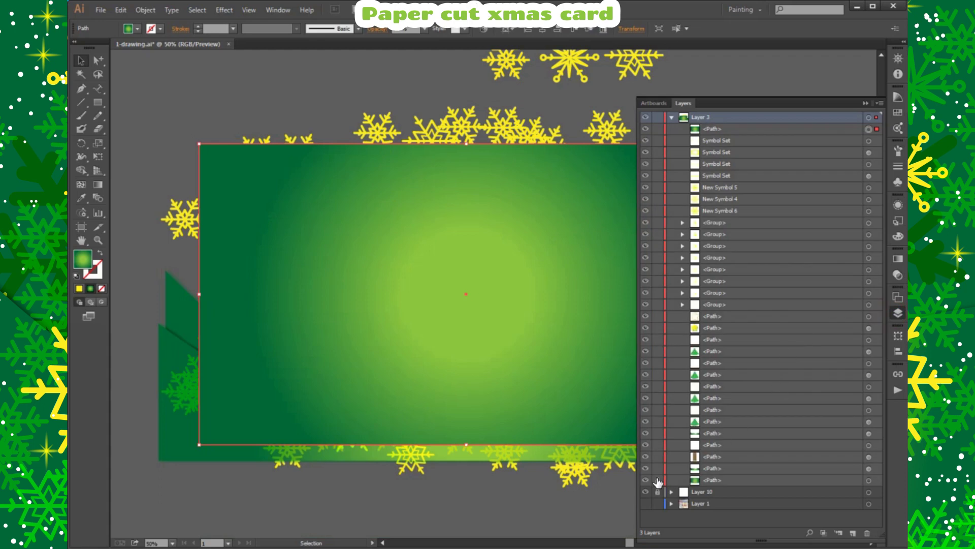
click(898, 313)
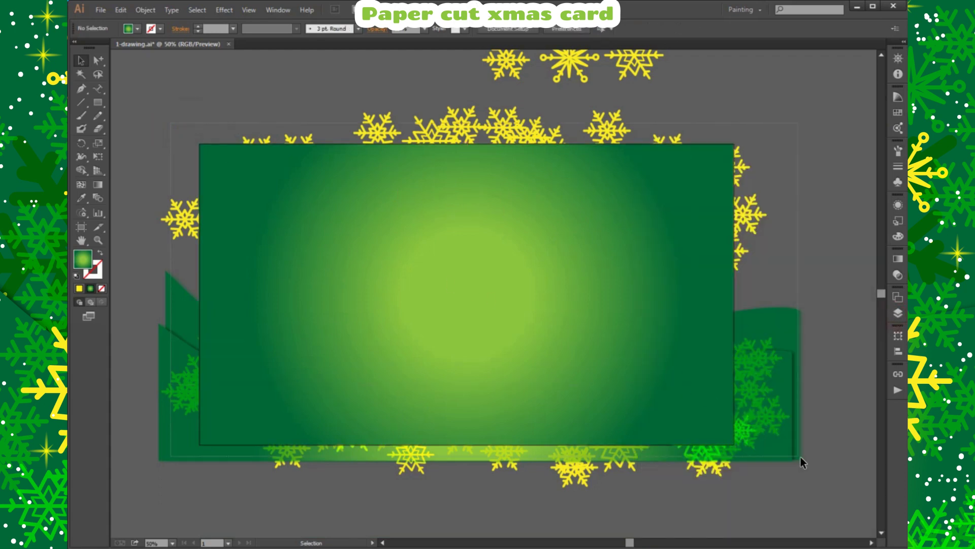
key(ctrl+a)
right_click(588, 221)
click(630, 289)
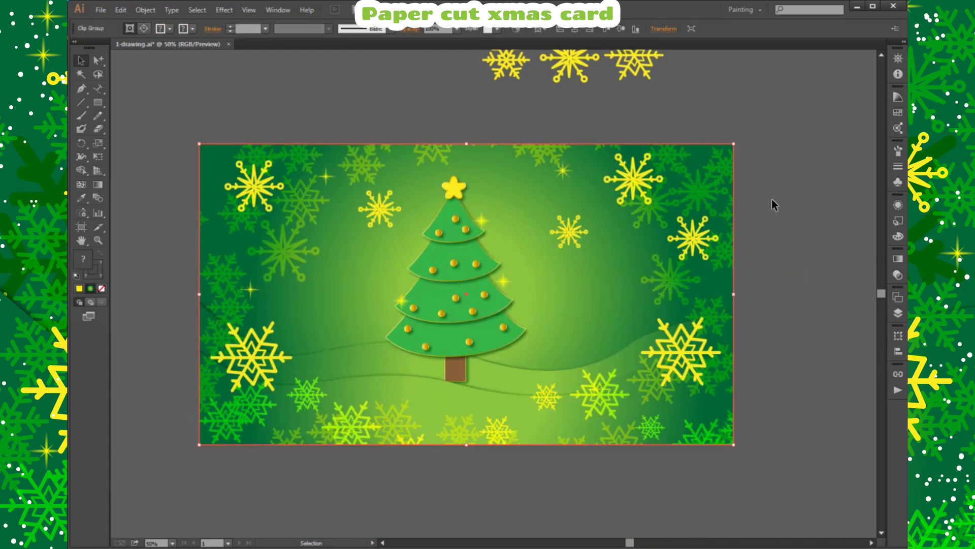
click(789, 185)
click(173, 543)
click(195, 524)
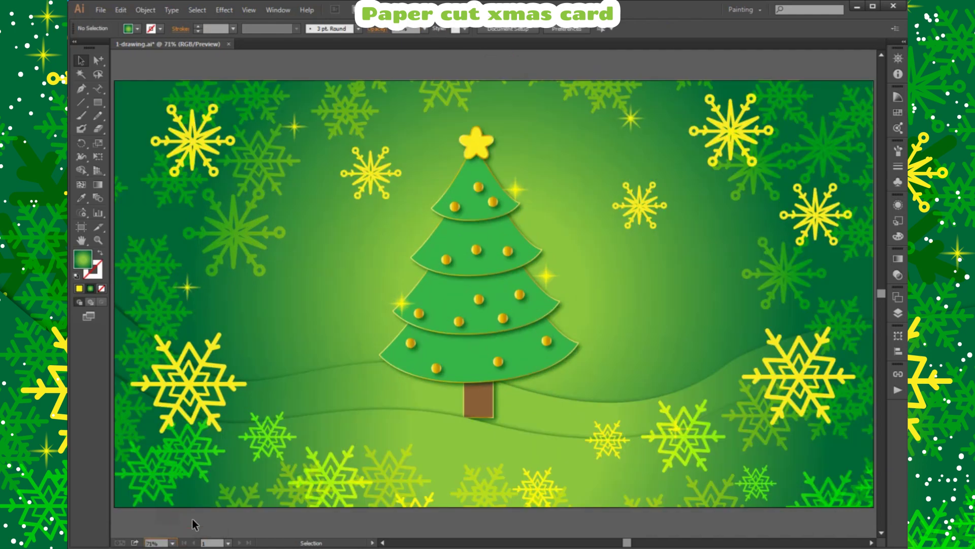
scroll(471, 209, up, 1)
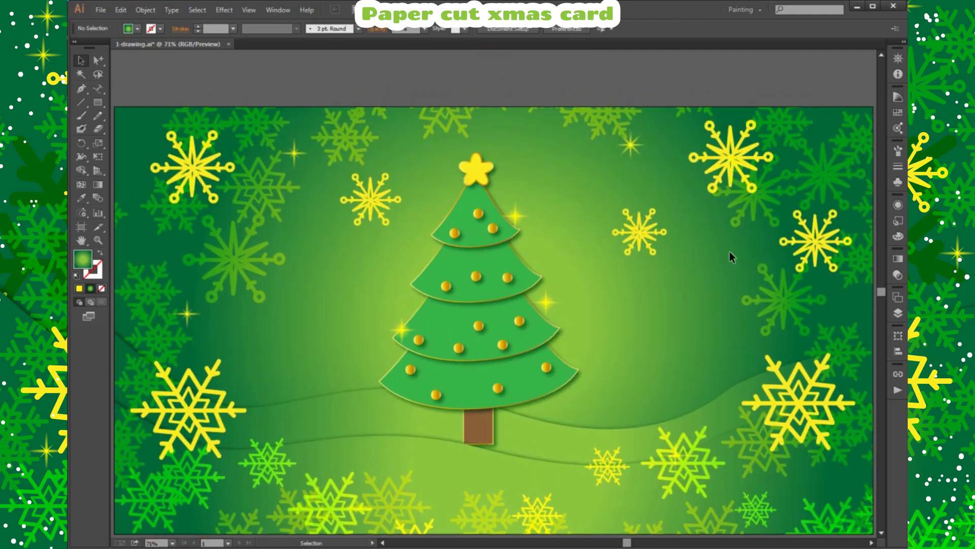
click(820, 244)
click(689, 68)
click(898, 312)
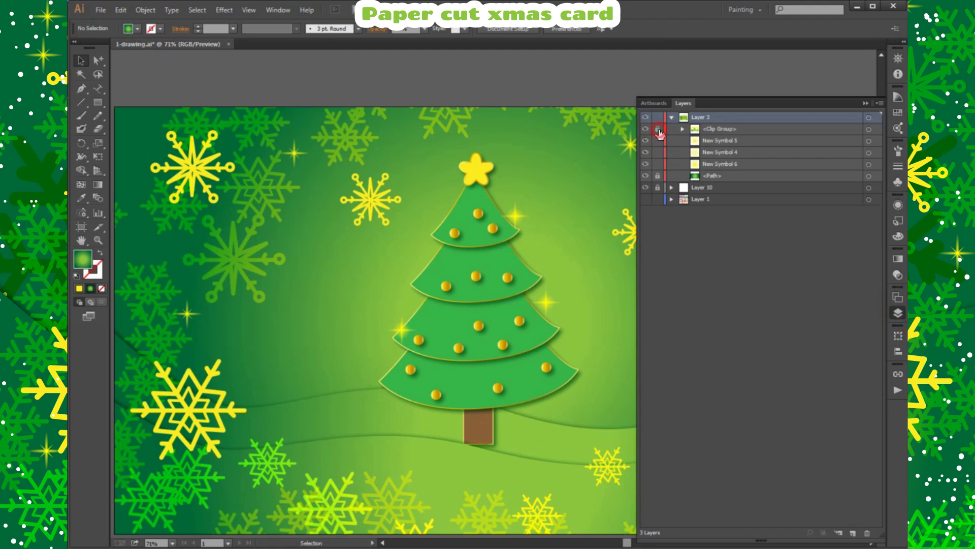
click(898, 312)
scroll(752, 294, up, 2)
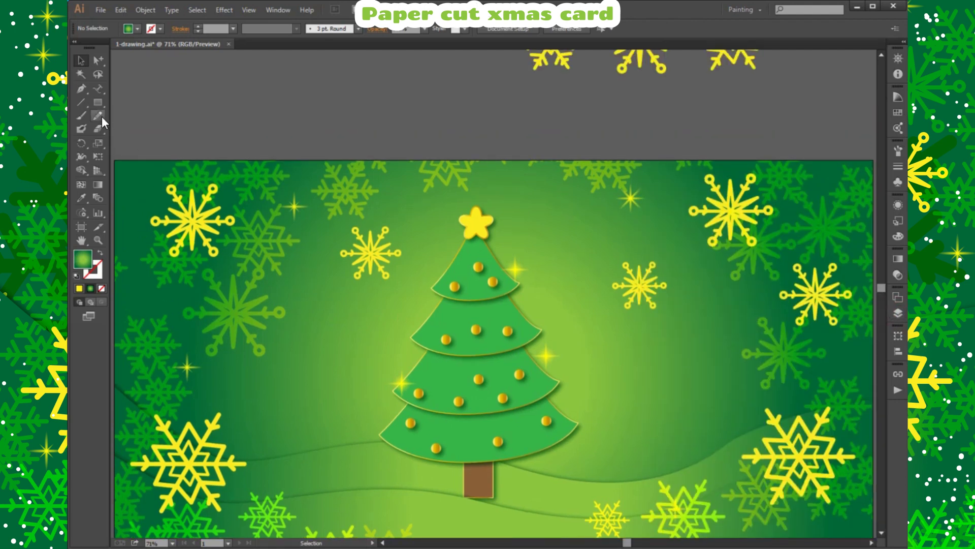
drag(100, 90, 126, 90)
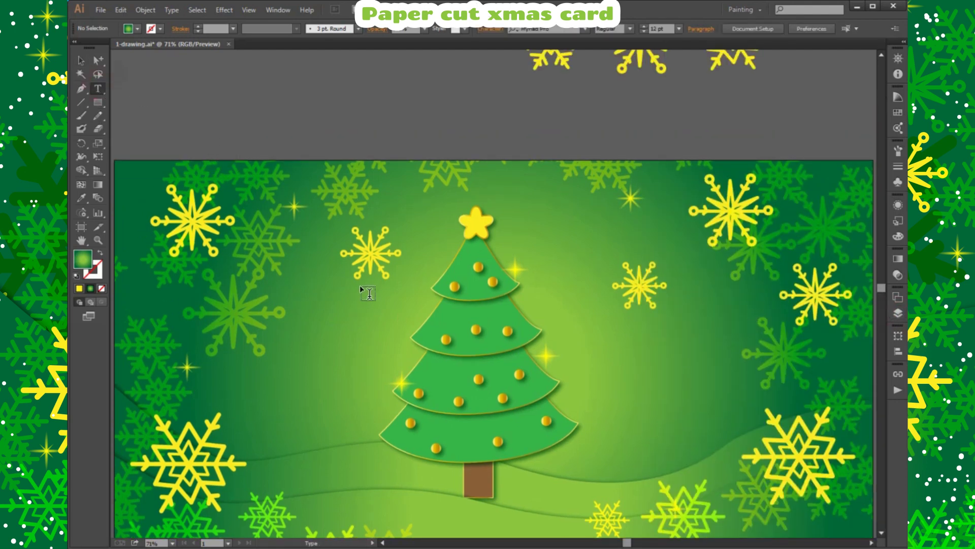
scroll(366, 292, down, 2)
scroll(364, 291, down, 1)
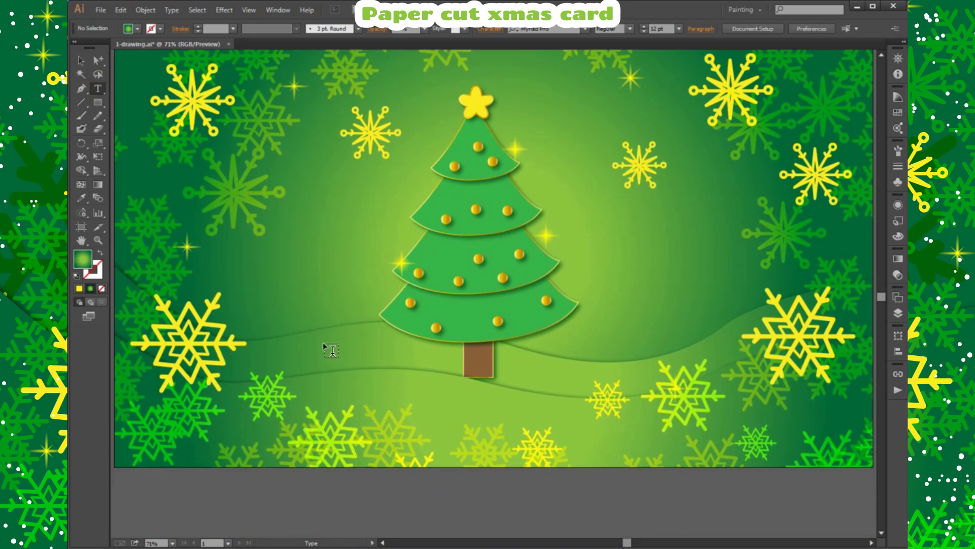
scroll(321, 343, up, 1)
scroll(321, 343, up, 2)
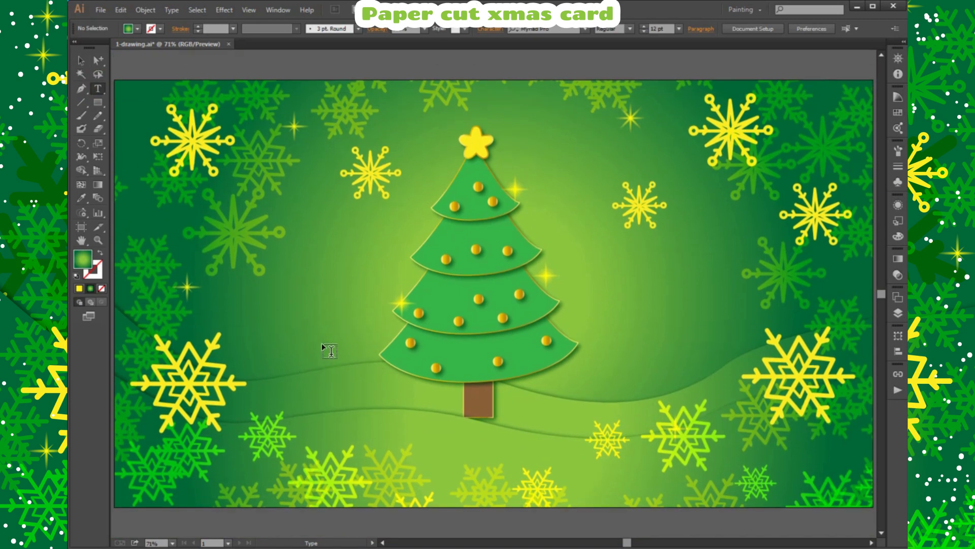
click(99, 102)
- Draw a three-point Pen curve dipping beneath the tree from left to right
click(82, 89)
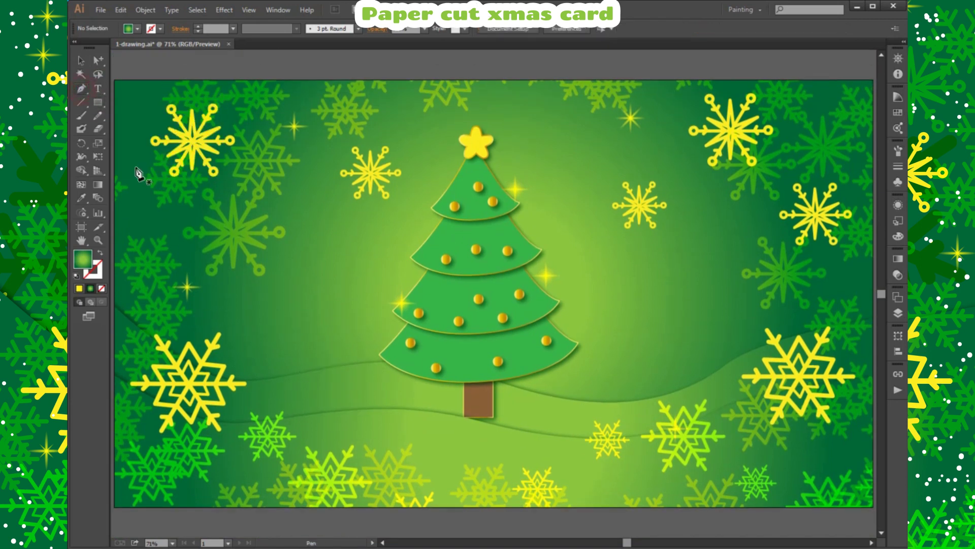
click(297, 358)
drag(512, 452, 625, 449)
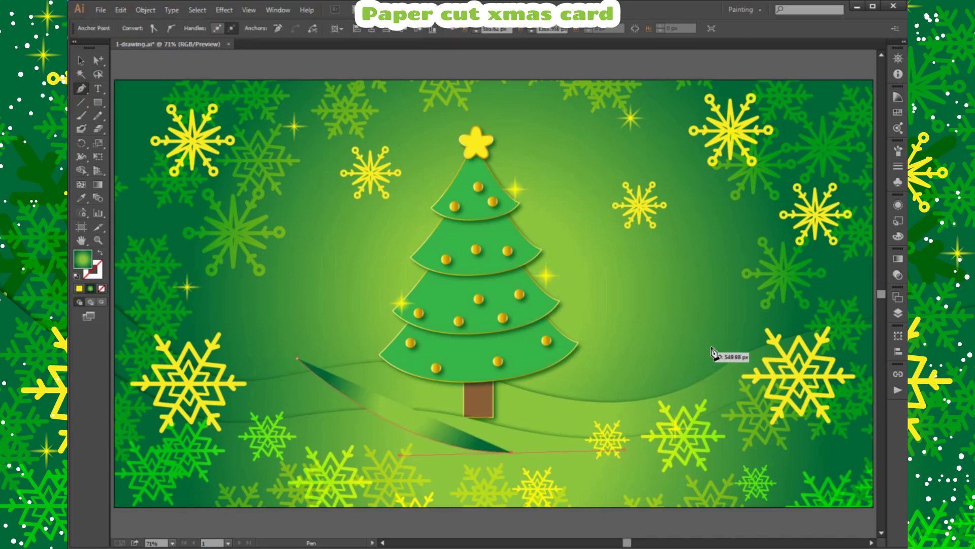
drag(736, 335, 743, 314)
- Give the curve no fill and a white stroke, then nudge it slightly left
click(101, 252)
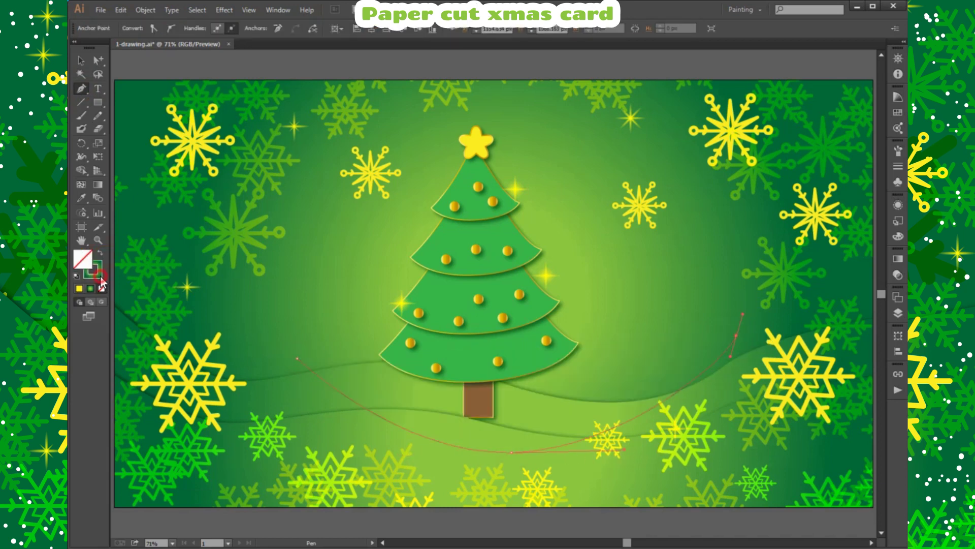
click(100, 276)
click(82, 59)
click(313, 166)
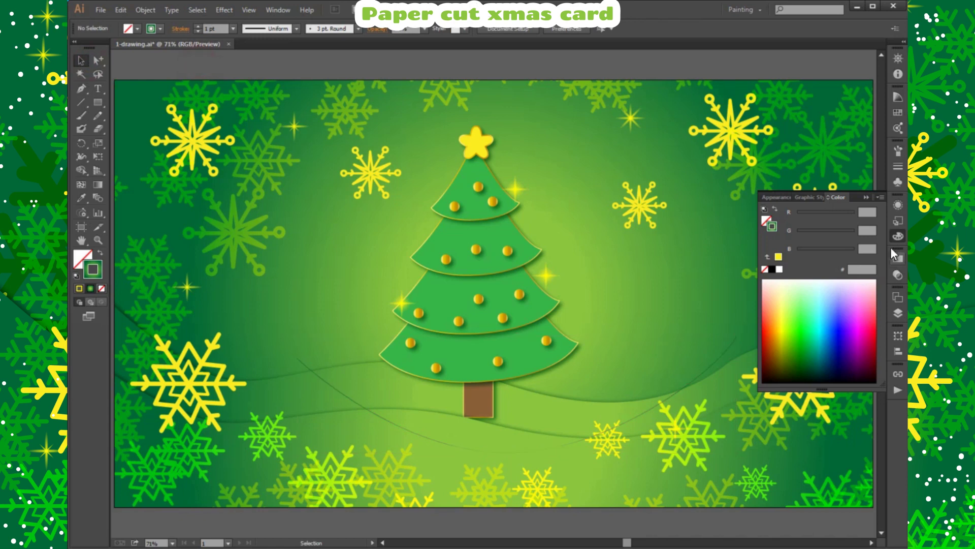
click(893, 241)
click(510, 452)
click(137, 28)
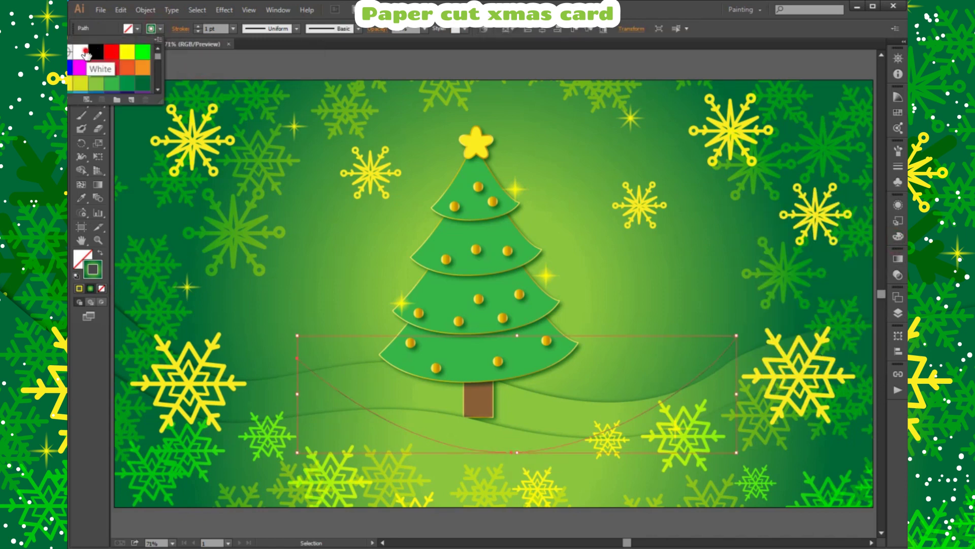
click(86, 52)
drag(520, 450, 499, 449)
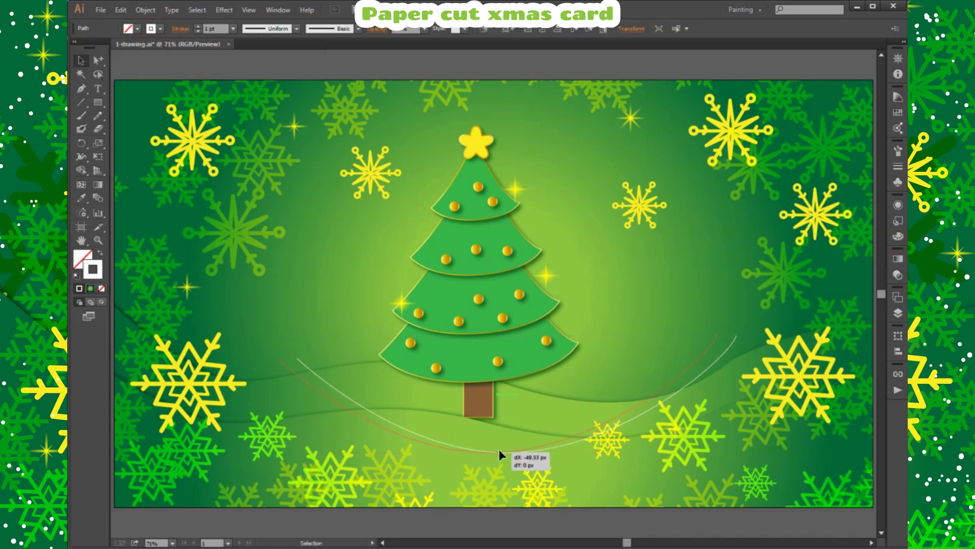
- Reshape the curve's end and bottom anchors into a smooth, wide U-shaped arc
key(a)
mouse_move(718, 333)
mouse_down()
mouse_move(731, 352)
mouse_move(715, 363)
mouse_up()
drag(493, 449, 491, 460)
drag(277, 359, 246, 326)
click(491, 460)
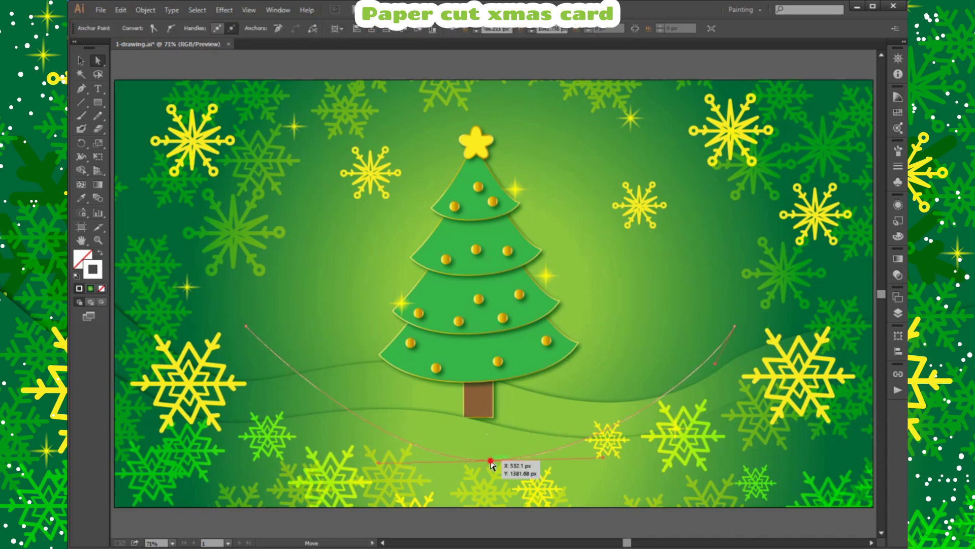
drag(490, 460, 485, 453)
drag(373, 455, 357, 449)
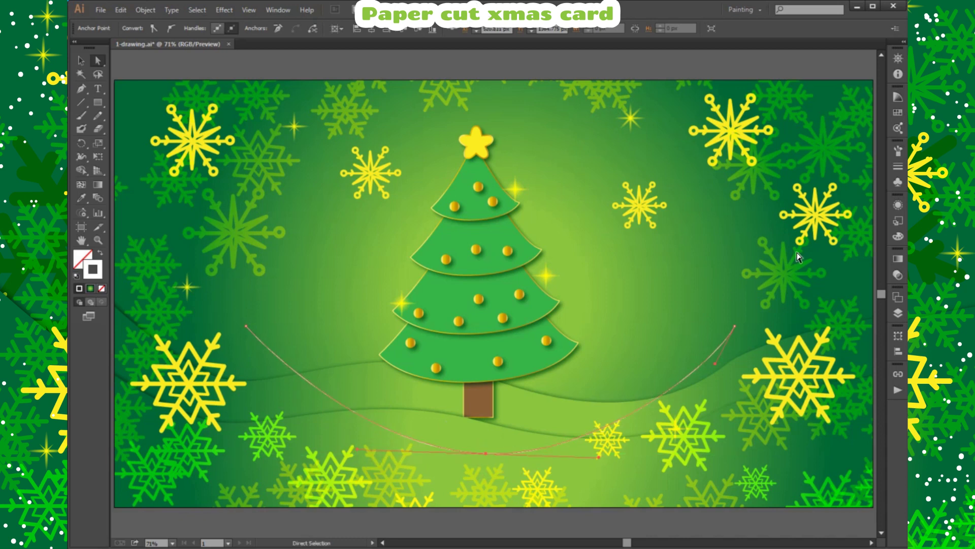
click(321, 283)
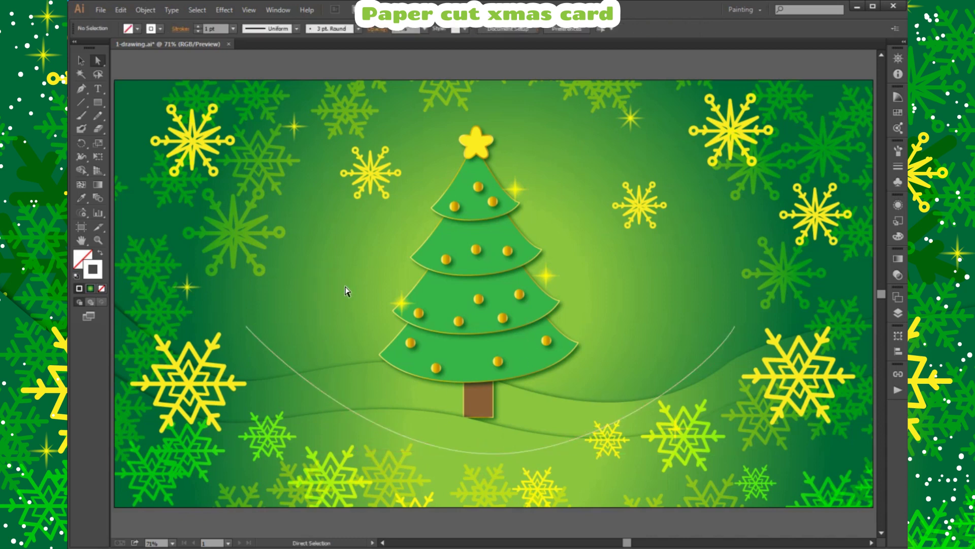
click(99, 88)
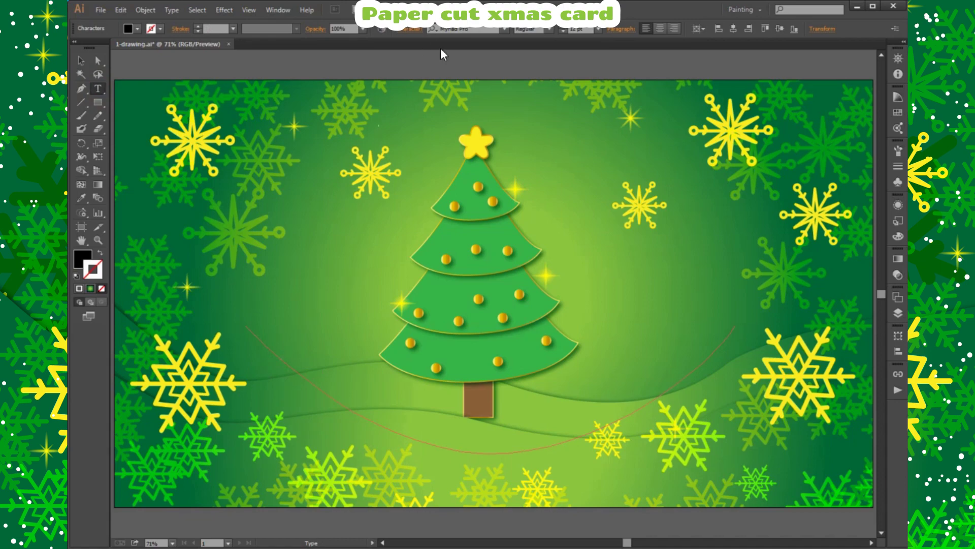
- Set the path text to Berkshire Swash at 36 pt, centred along the curve
click(454, 29)
text(Ber)
key(Return)
click(80, 61)
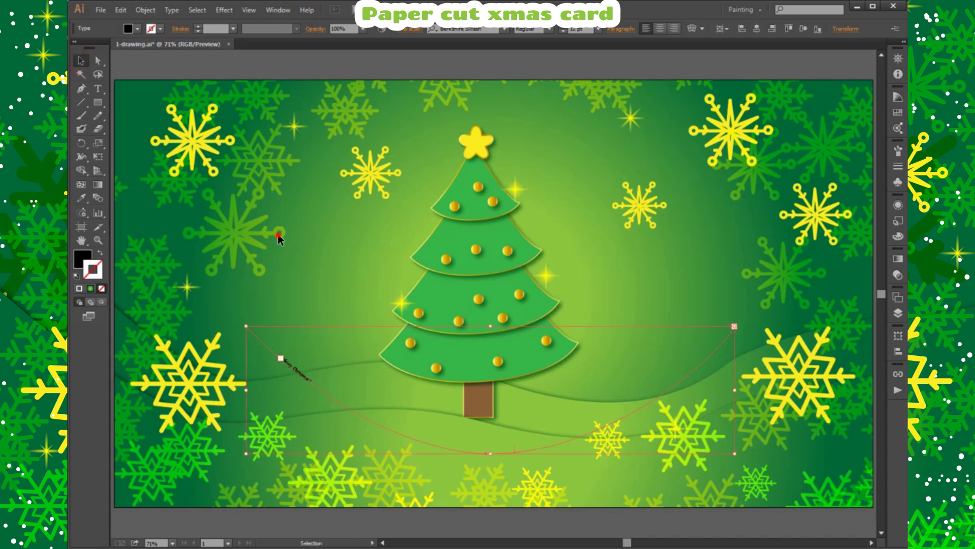
click(599, 29)
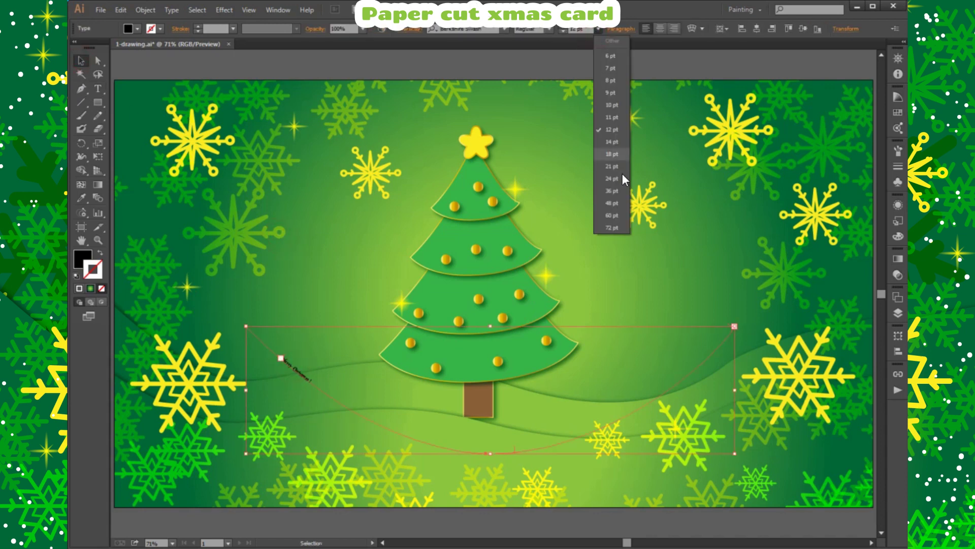
click(622, 173)
click(660, 29)
- Enlarge the text to 100 pt and extend the path's left end outward
click(598, 29)
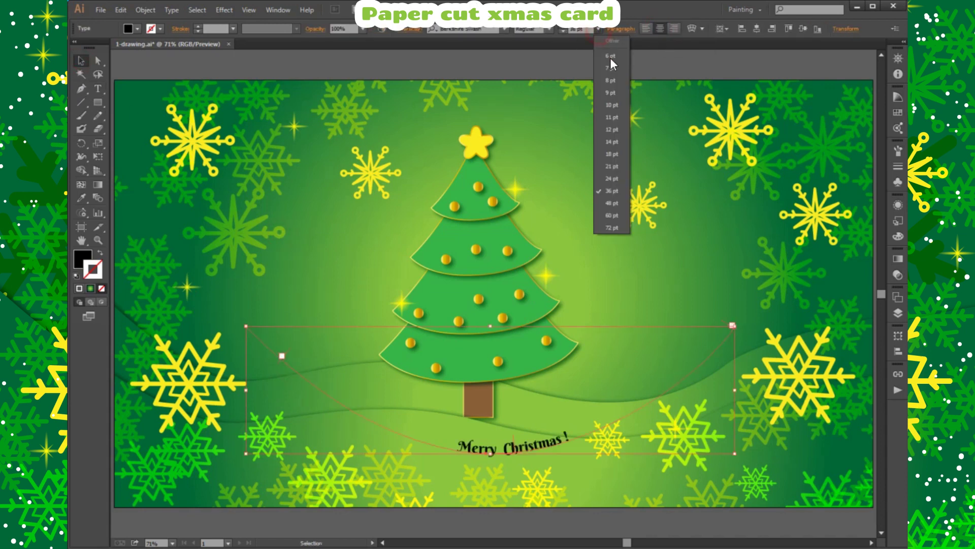
click(606, 223)
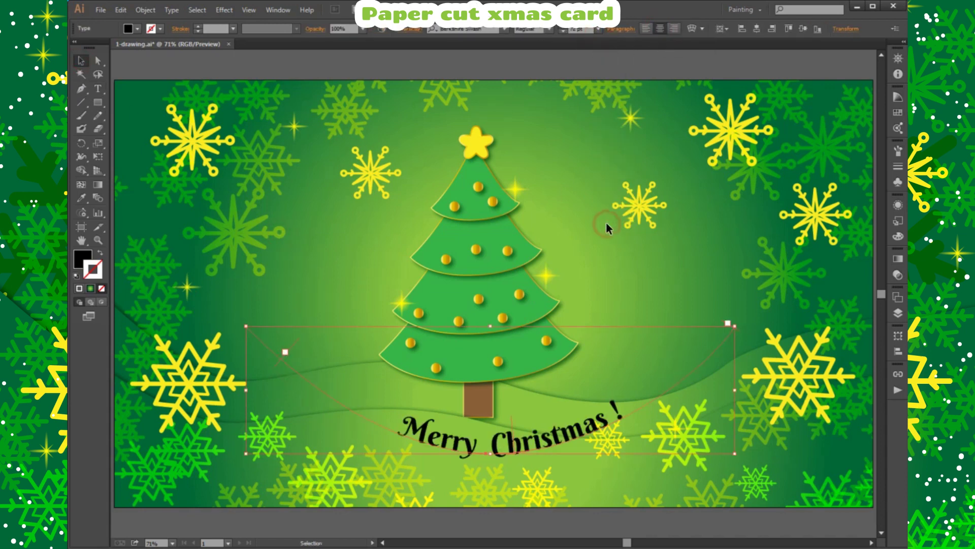
click(574, 29)
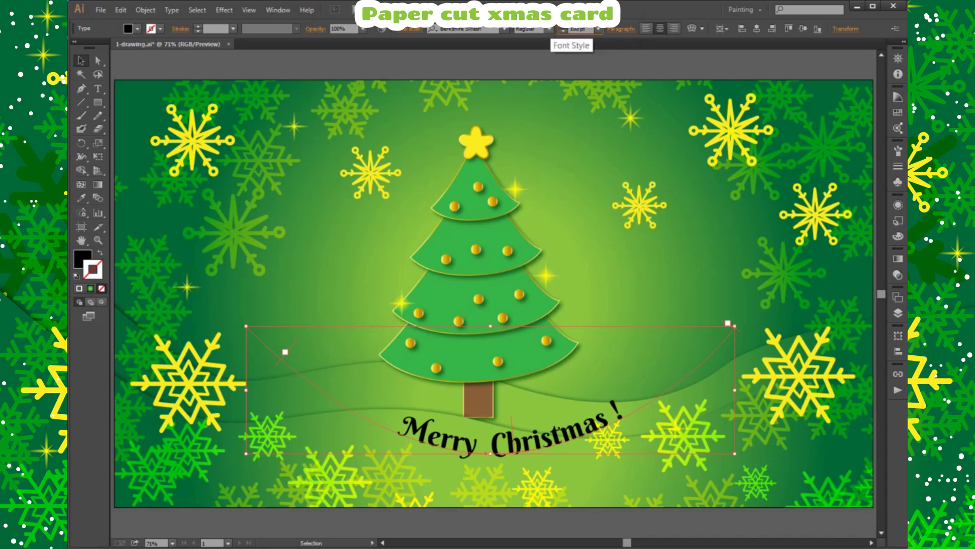
text(100)
key(Return)
click(515, 282)
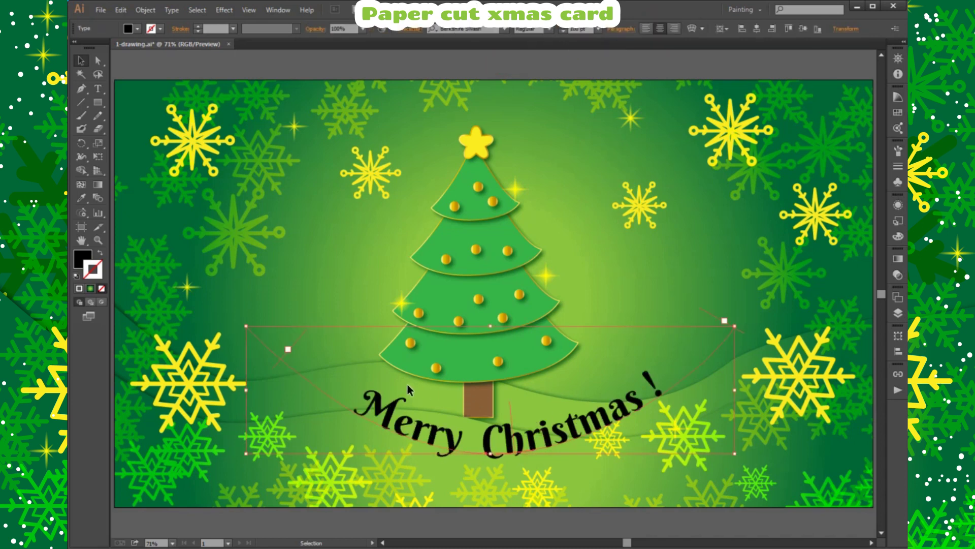
key(a)
drag(245, 327, 223, 323)
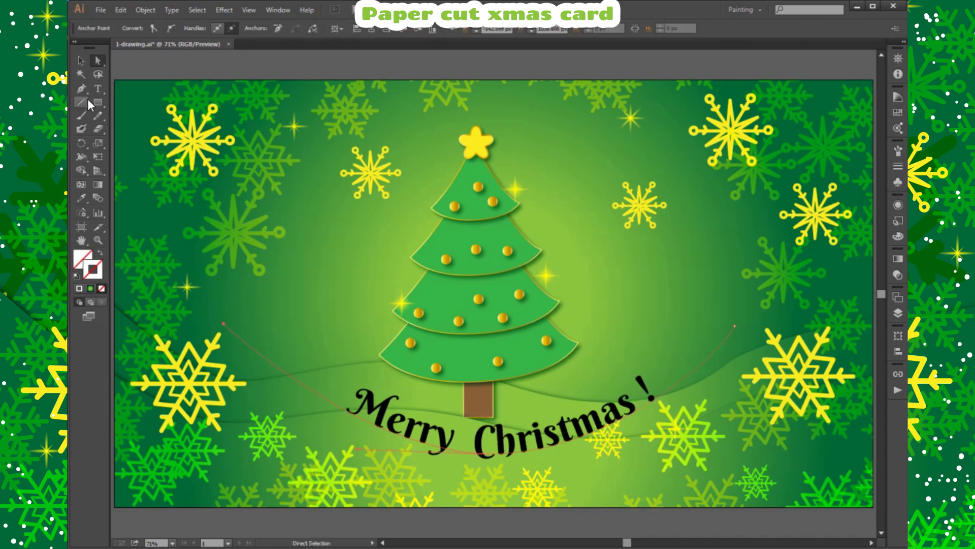
- Increase the text's font size and widen the arc by moving its end anchors
key(t)
click(478, 438)
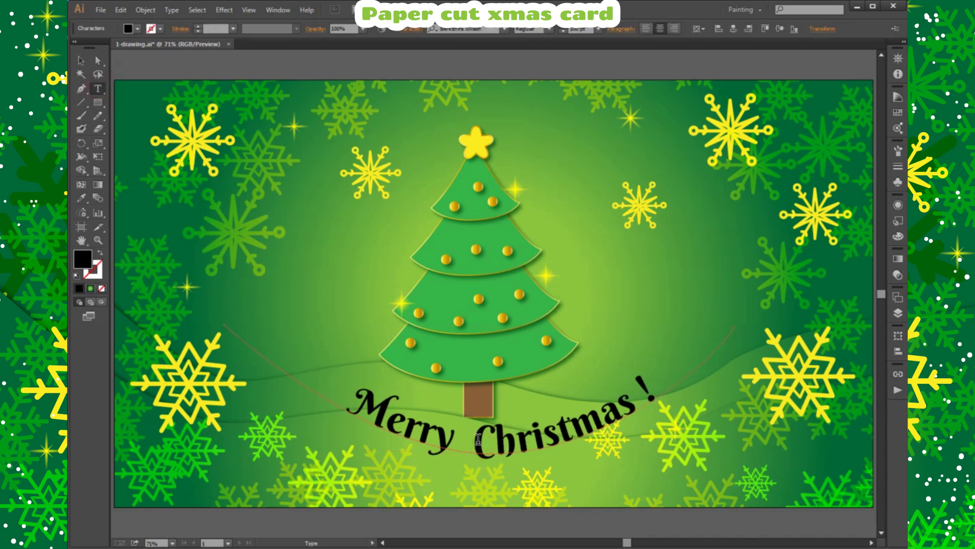
key(Escape)
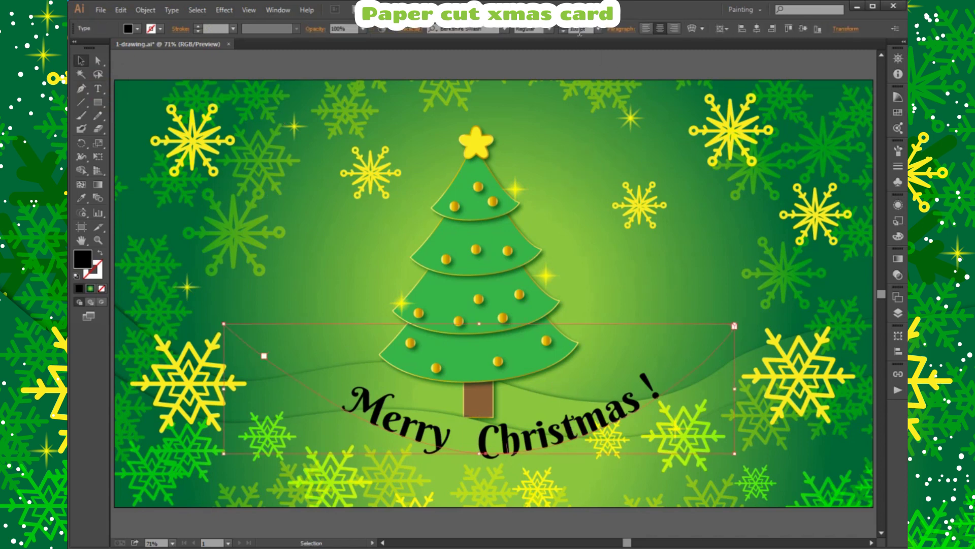
click(563, 27)
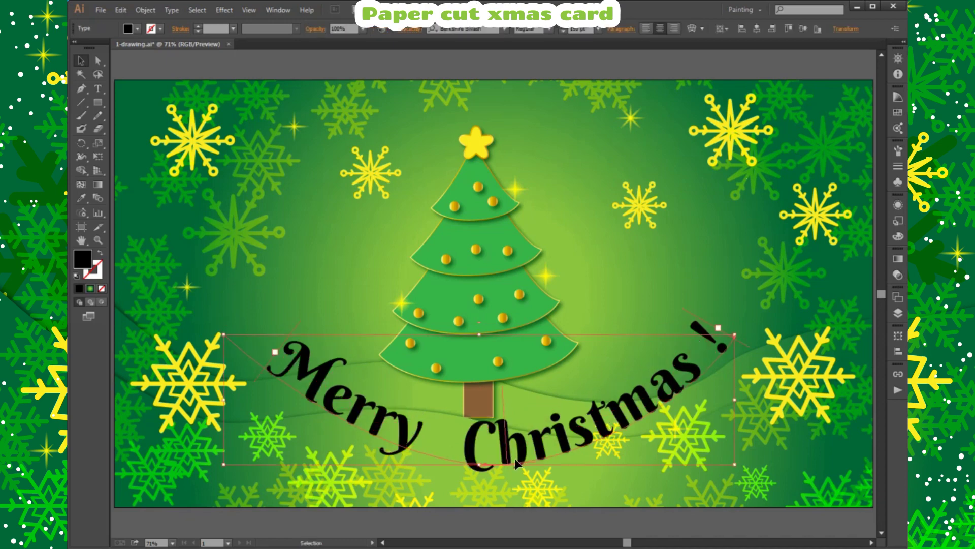
key(a)
drag(492, 463, 511, 451)
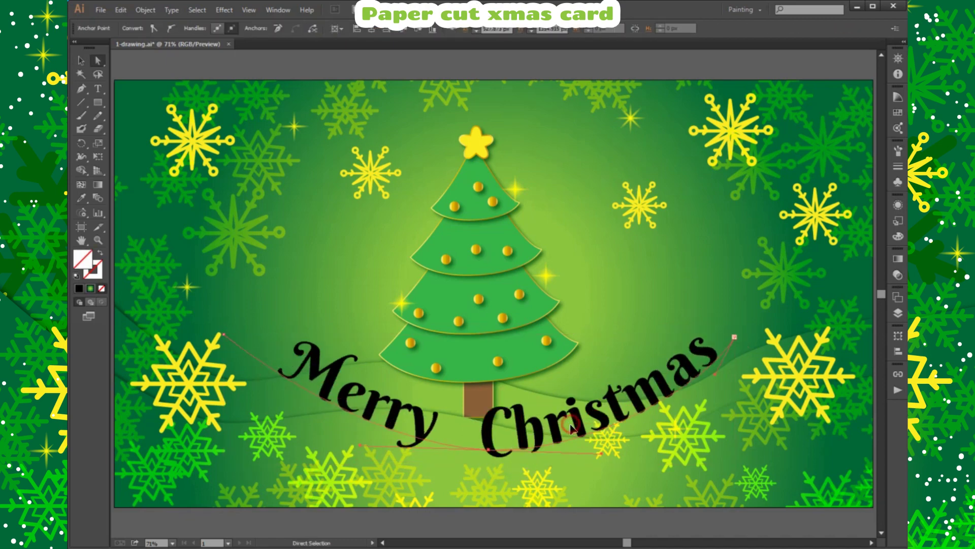
key(ctrl+z)
drag(740, 364, 757, 370)
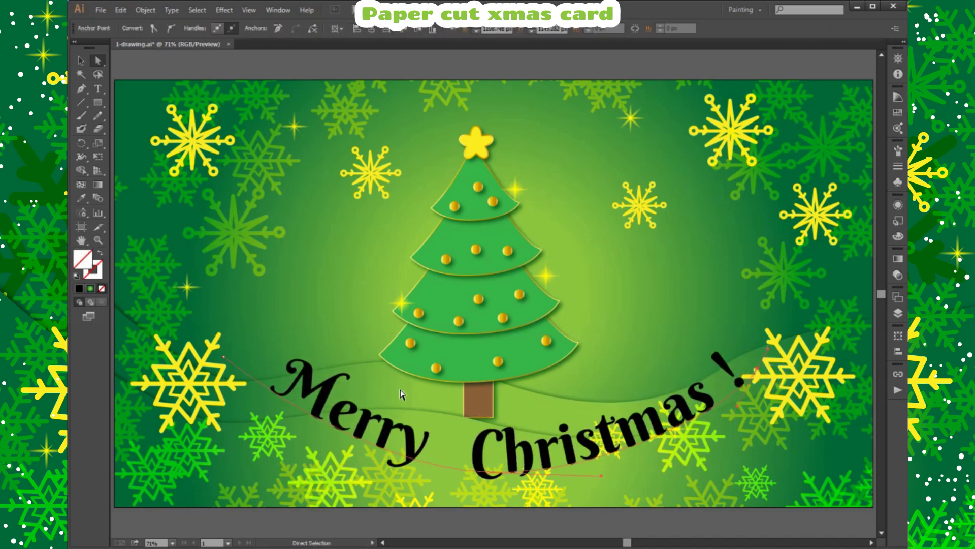
drag(226, 359, 208, 365)
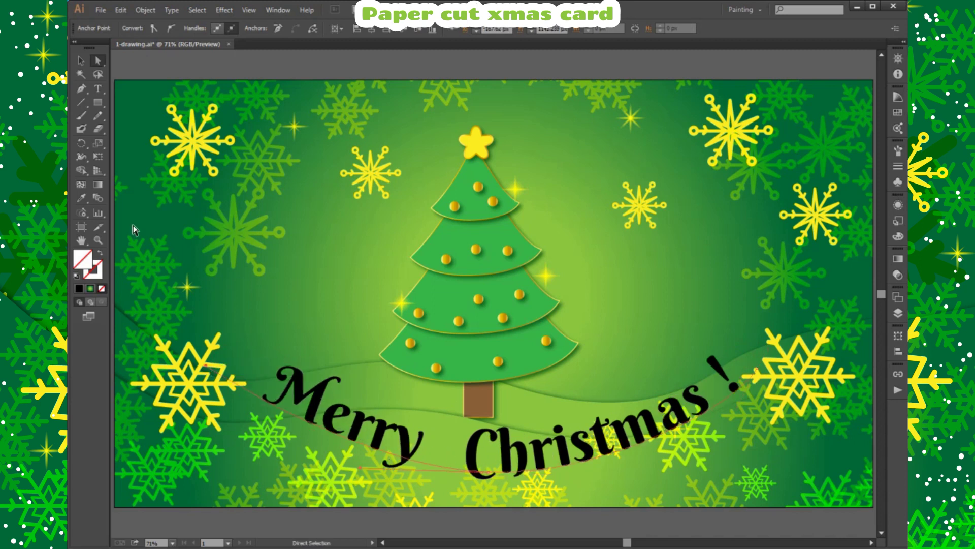
- Delete the extra space between 'Merry' and 'Christmas', nudge the text right, and reselect it
key(t)
click(472, 443)
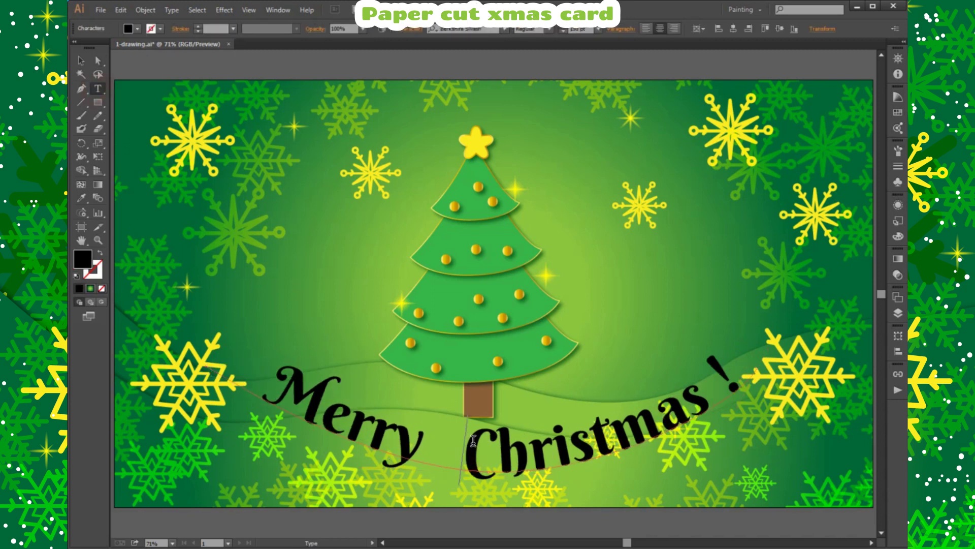
key(BackSpace)
key(Escape)
drag(583, 444, 600, 440)
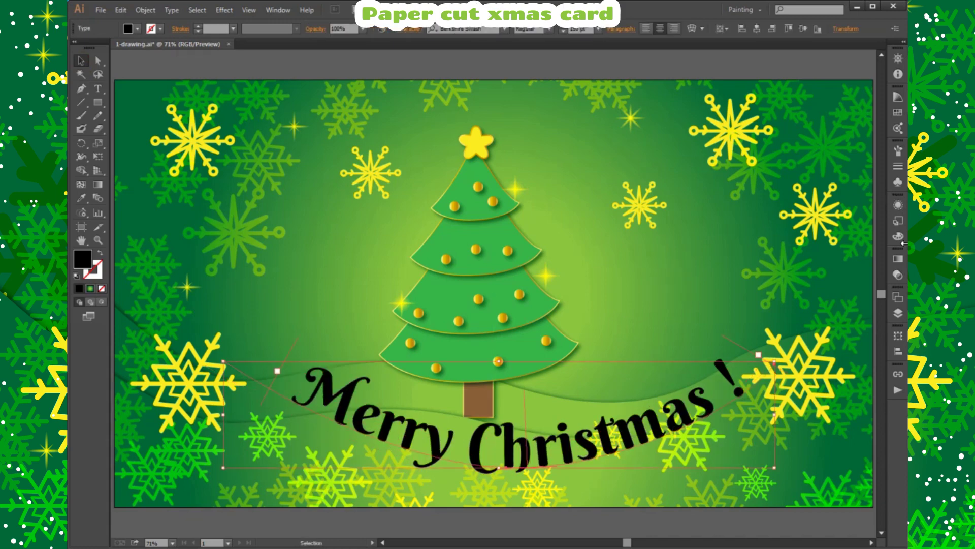
key(ctrl+shift+a)
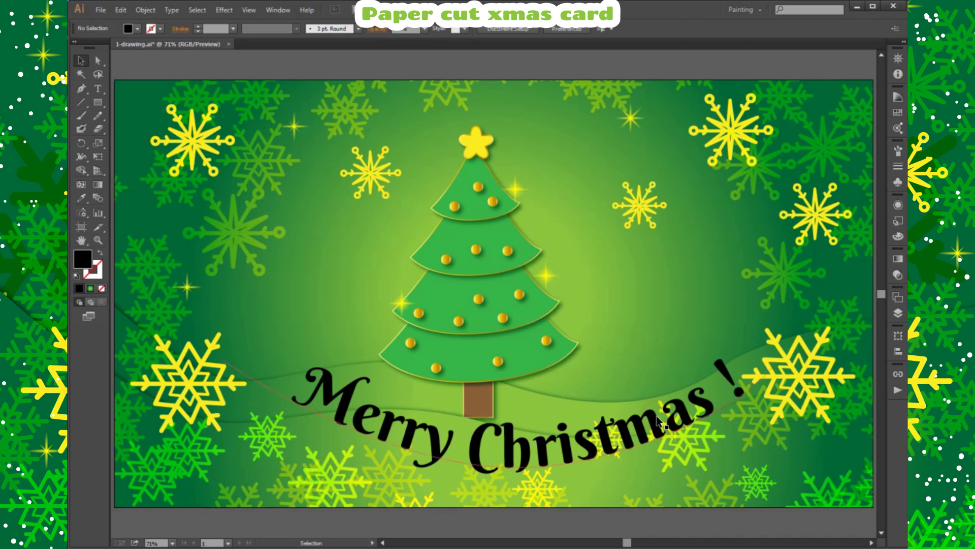
key(ctrl+z)
- In Appearance, add a new fill and stroke to the text characters and clear the stroke
click(898, 205)
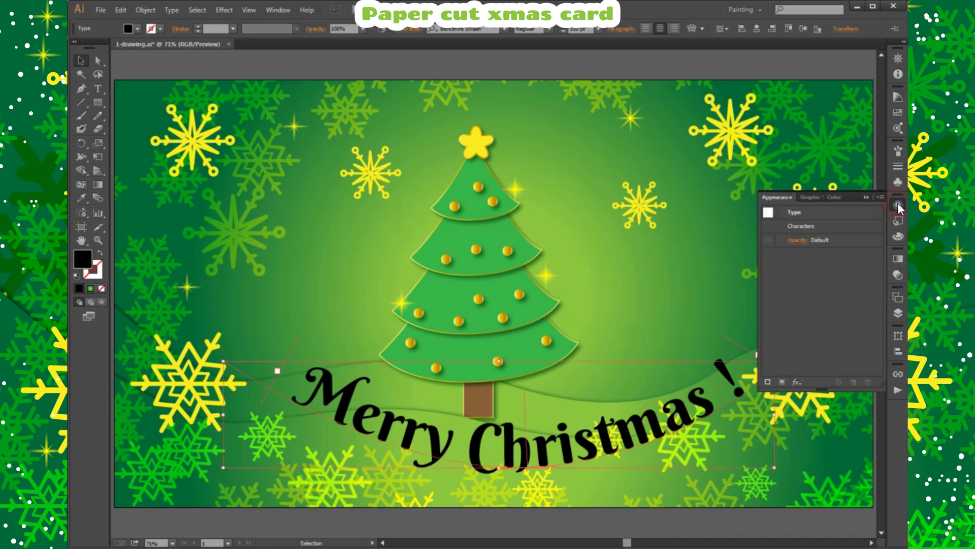
click(812, 228)
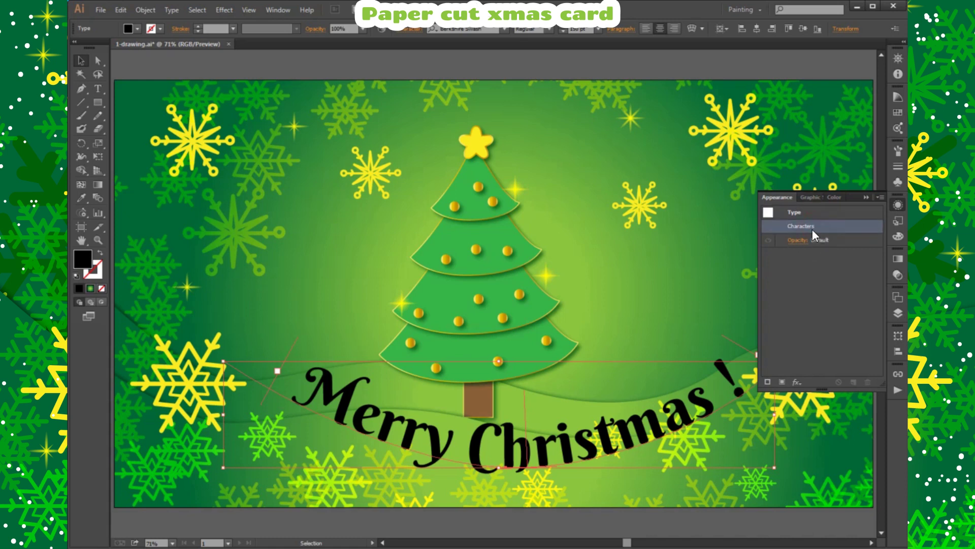
click(768, 382)
click(834, 254)
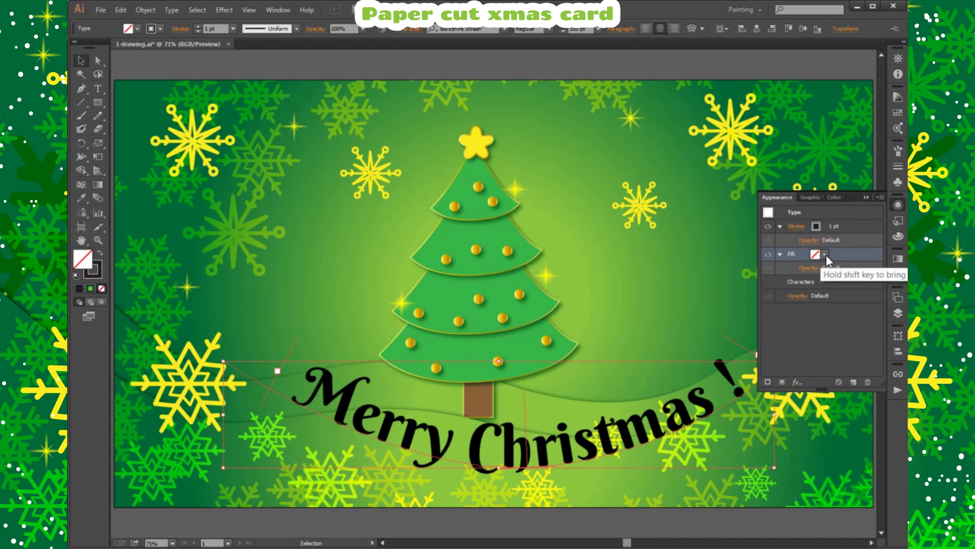
click(823, 227)
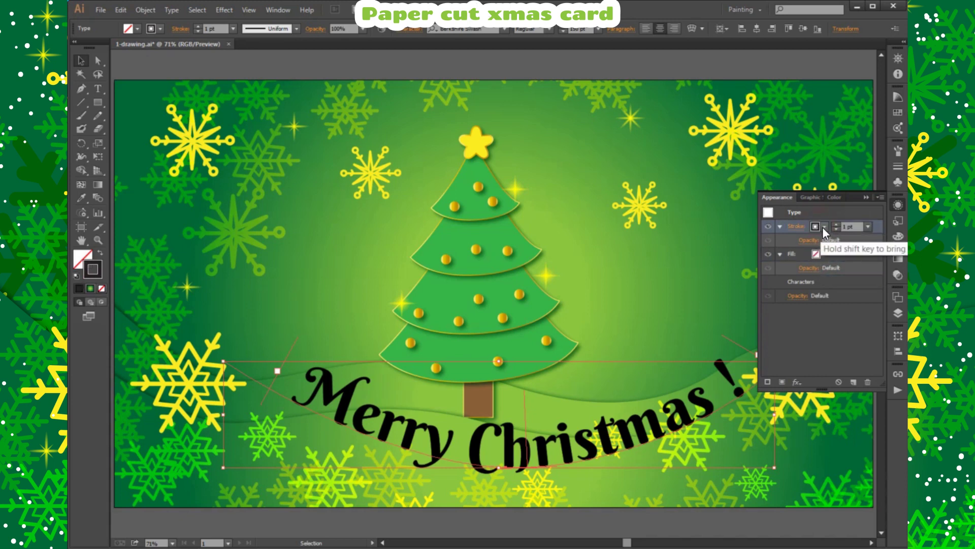
click(824, 226)
drag(825, 301, 825, 441)
click(760, 360)
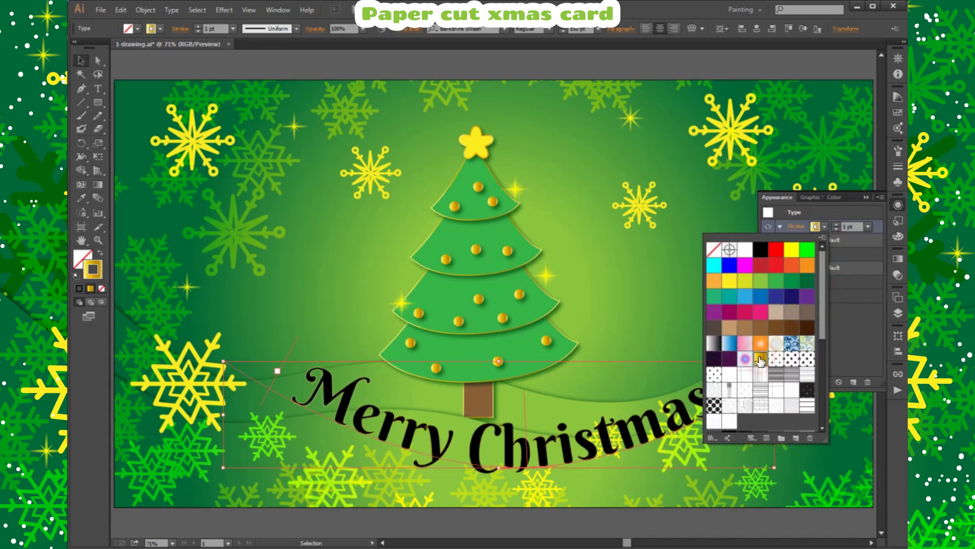
click(713, 253)
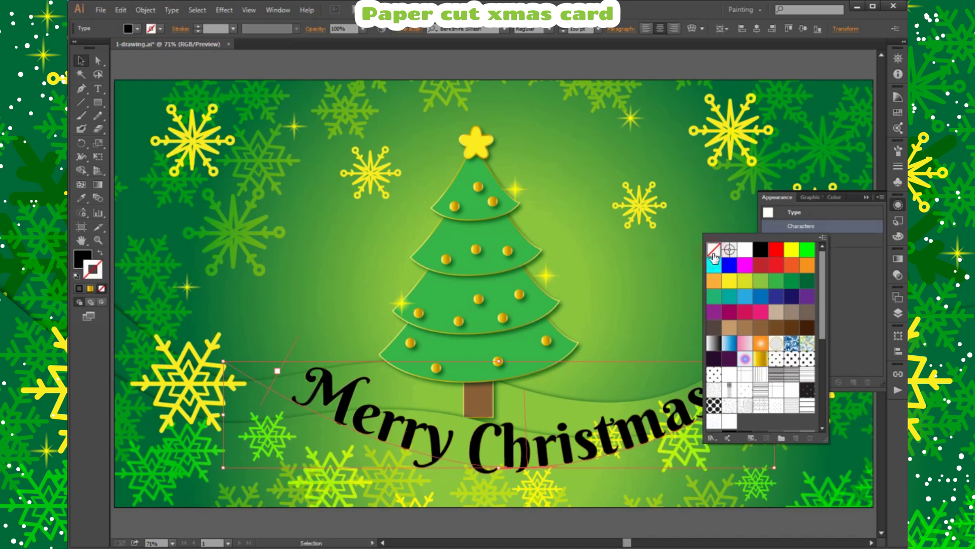
- Add a new fill to the text using the gold gradient swatch
click(840, 241)
click(782, 381)
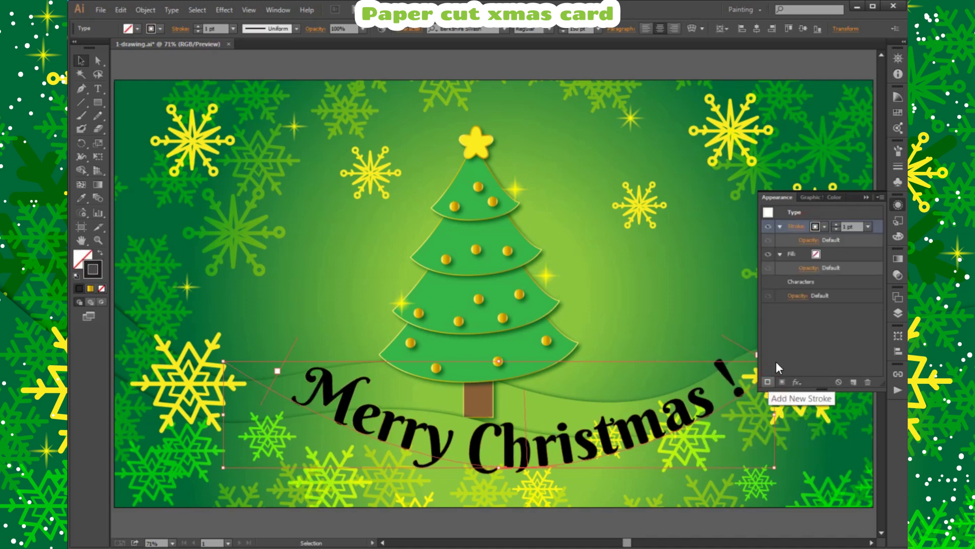
click(815, 256)
drag(823, 329, 828, 404)
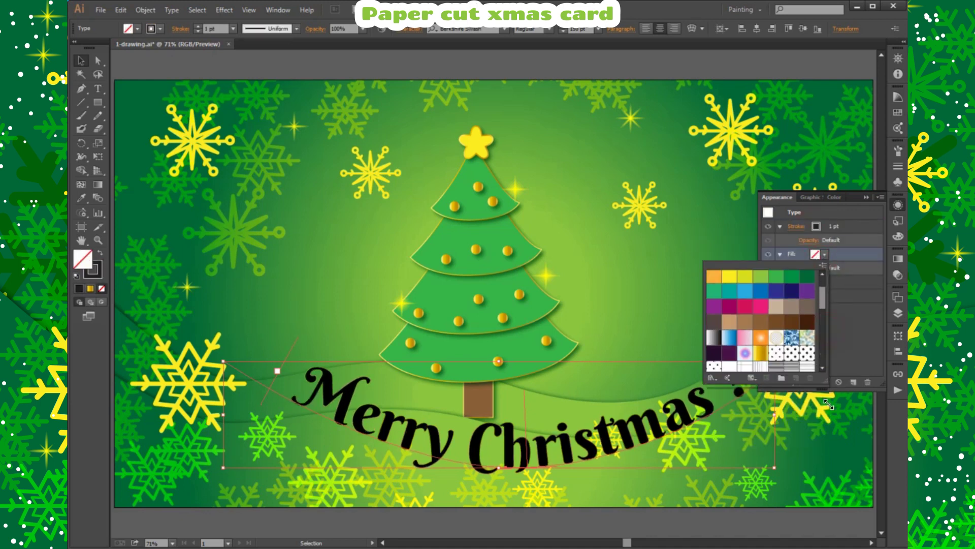
click(761, 353)
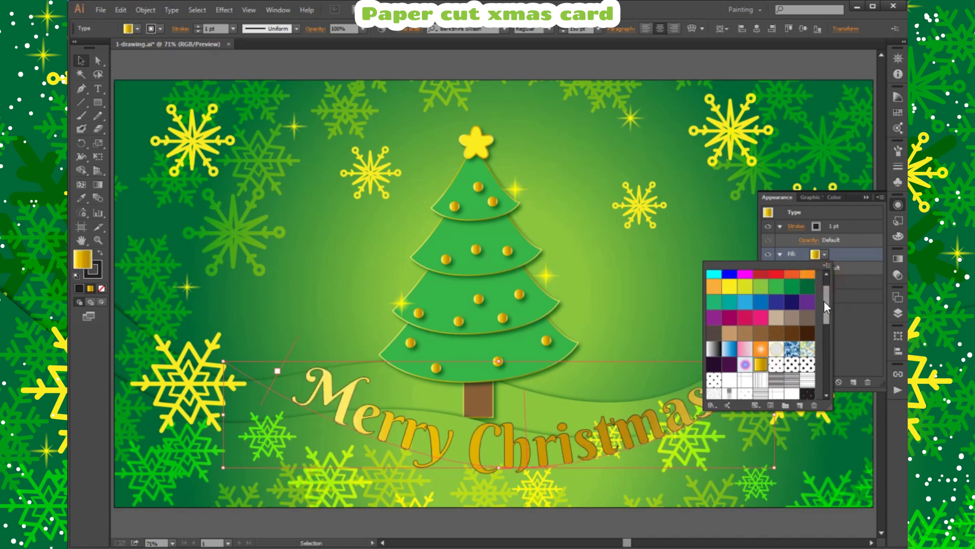
click(841, 302)
- Set the text's stroke to None and close the Appearance panel
click(816, 226)
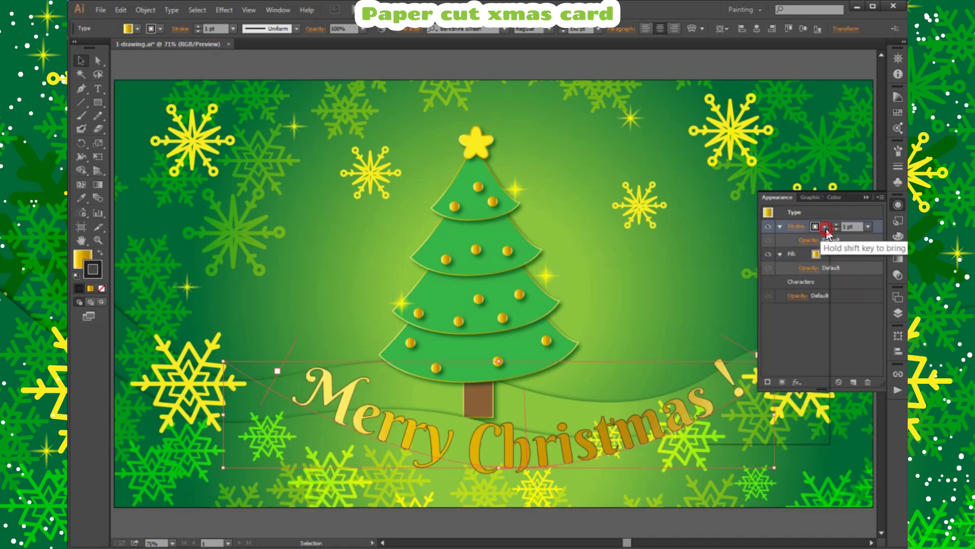
click(816, 226)
click(743, 250)
click(758, 358)
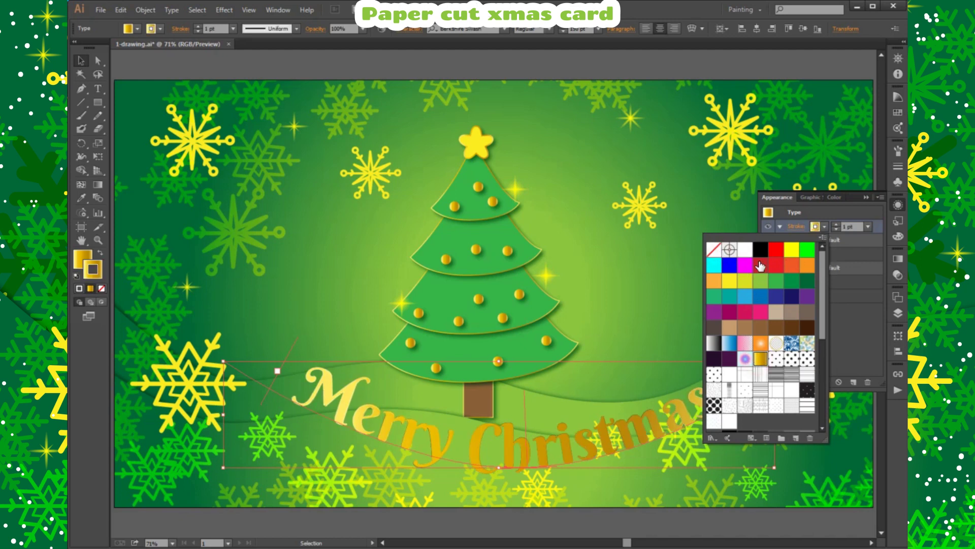
click(719, 250)
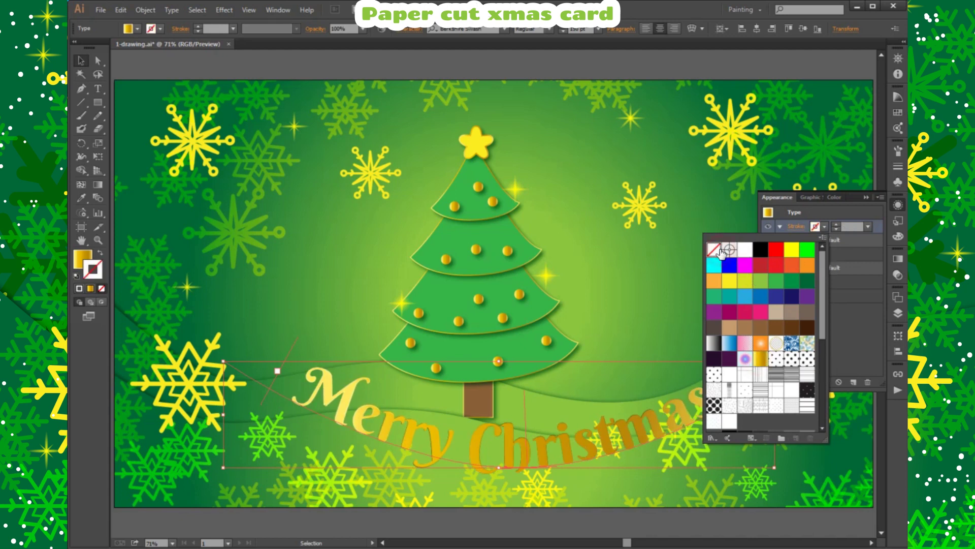
click(834, 278)
click(818, 327)
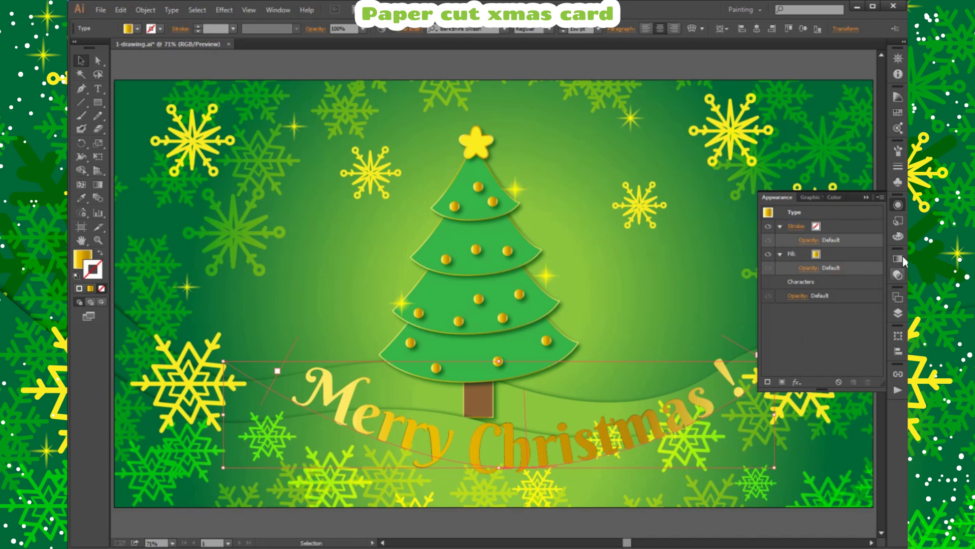
click(898, 205)
click(654, 380)
- Alt-drag a copy of the curved text slightly to the left
click(443, 449)
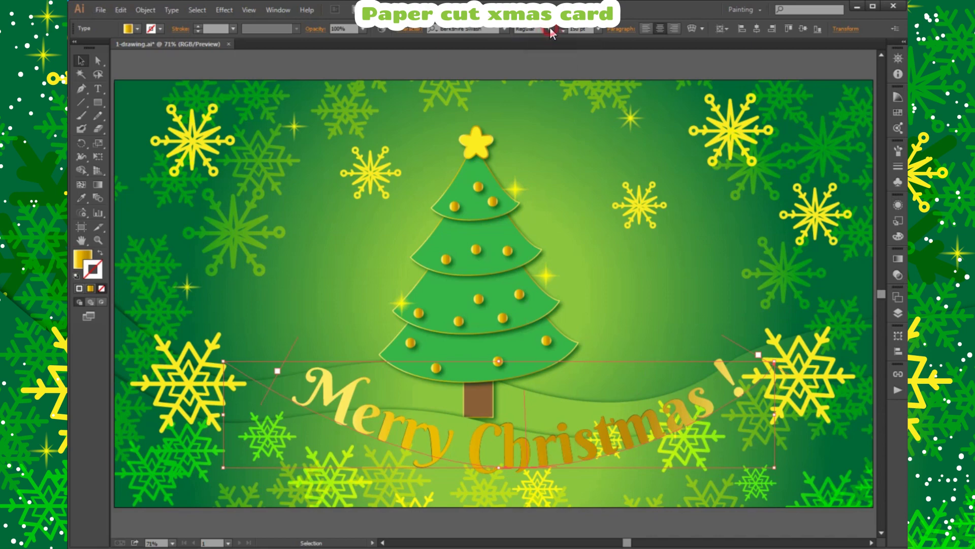
click(621, 338)
drag(437, 444, 433, 446)
click(898, 313)
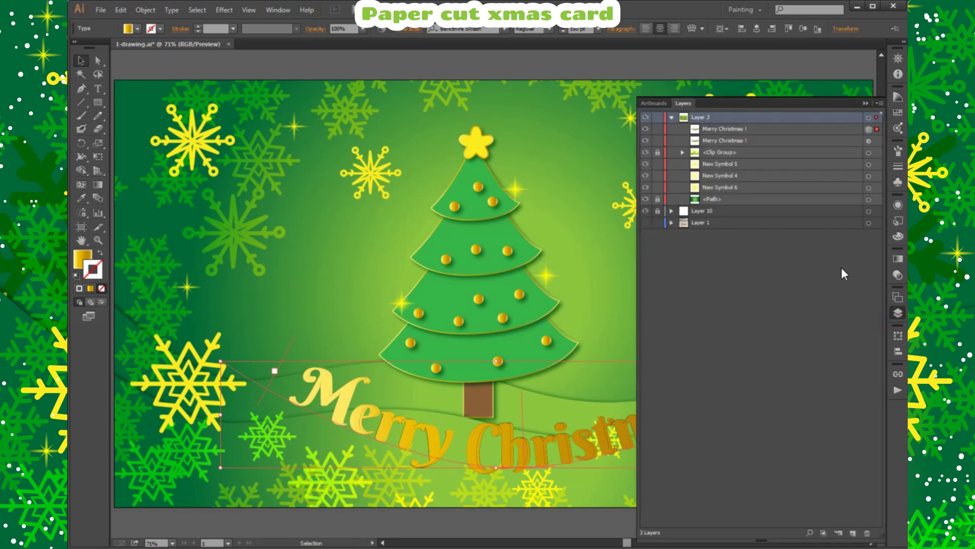
- Try dark green, yellow and white swatch fills on the text copy
click(82, 260)
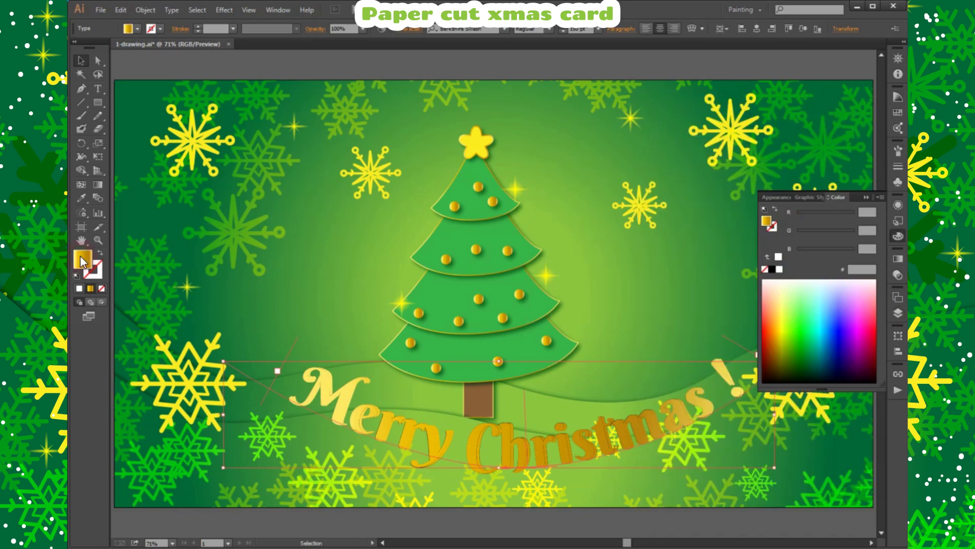
click(137, 29)
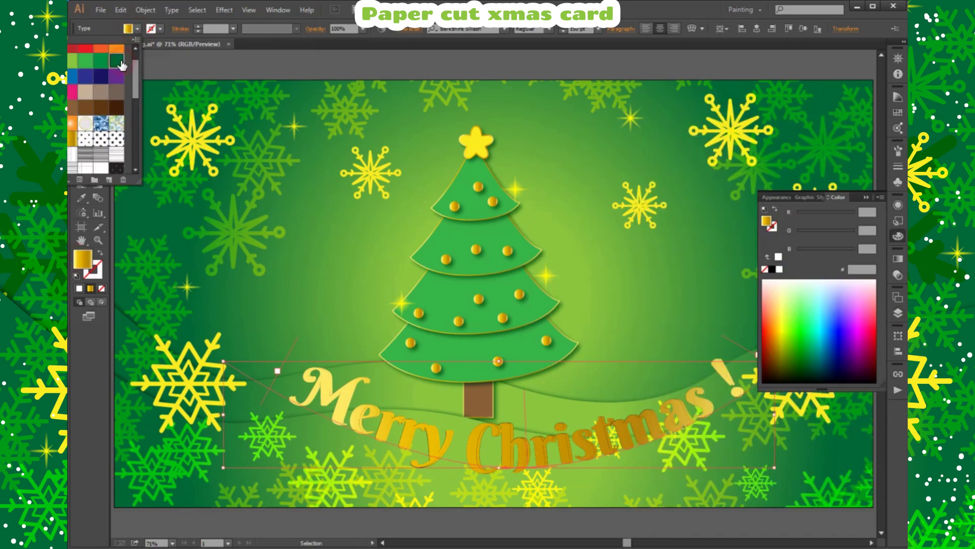
click(120, 61)
drag(133, 92, 134, 81)
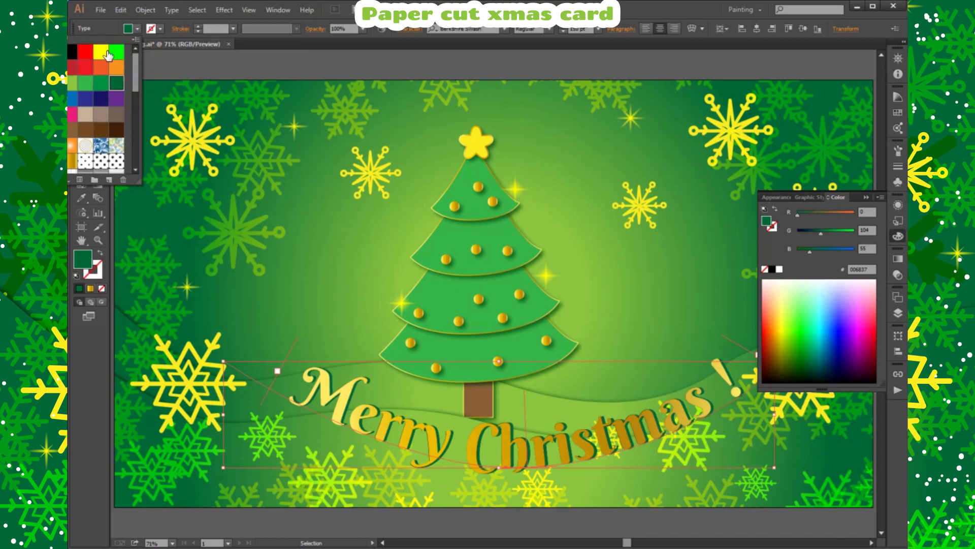
click(101, 52)
click(69, 62)
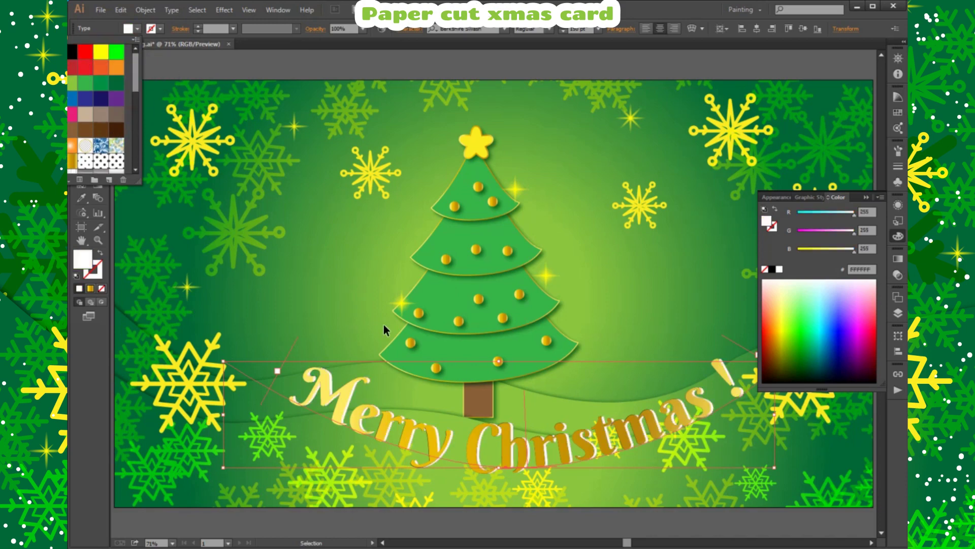
key(Escape)
- Target the second 'Merry Christmas !' copy in the Layers panel
click(683, 271)
click(897, 312)
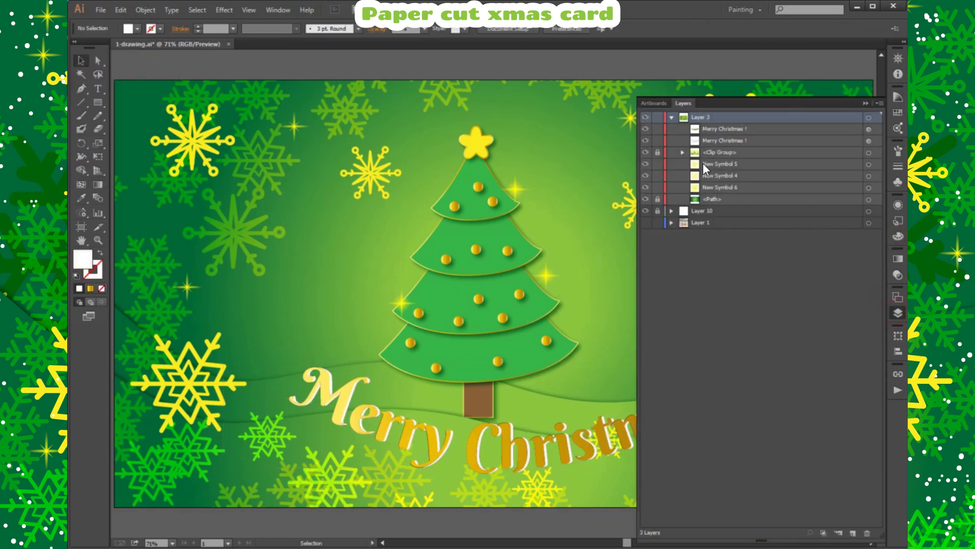
click(898, 312)
click(745, 388)
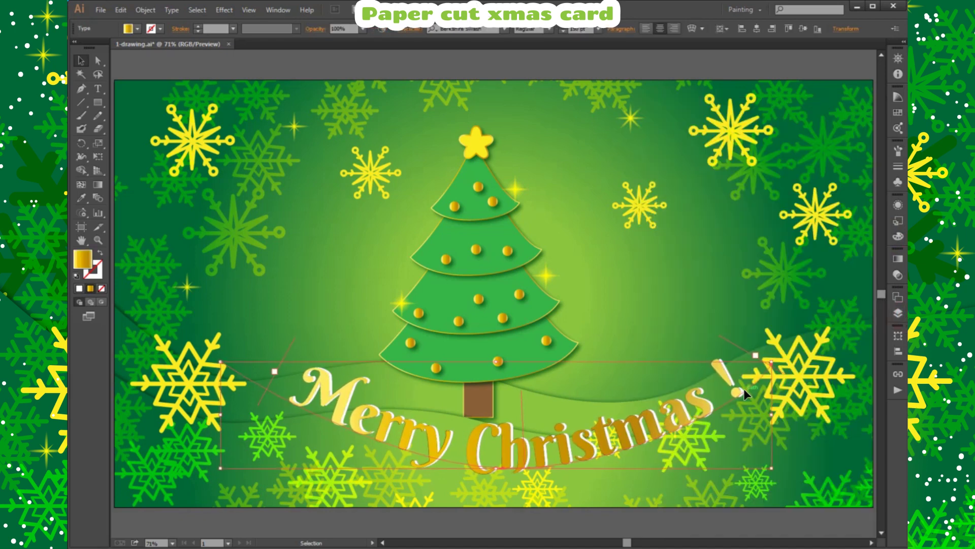
click(897, 313)
click(868, 140)
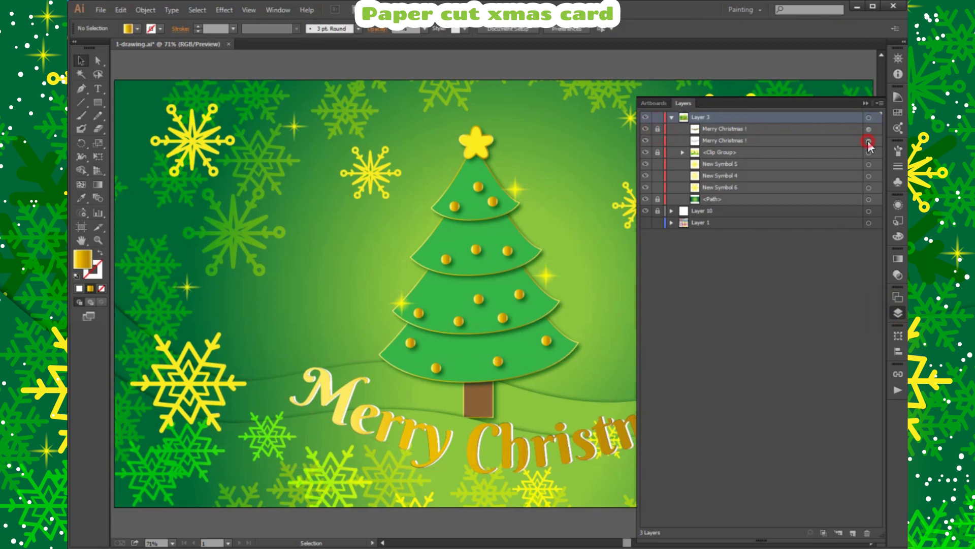
click(898, 313)
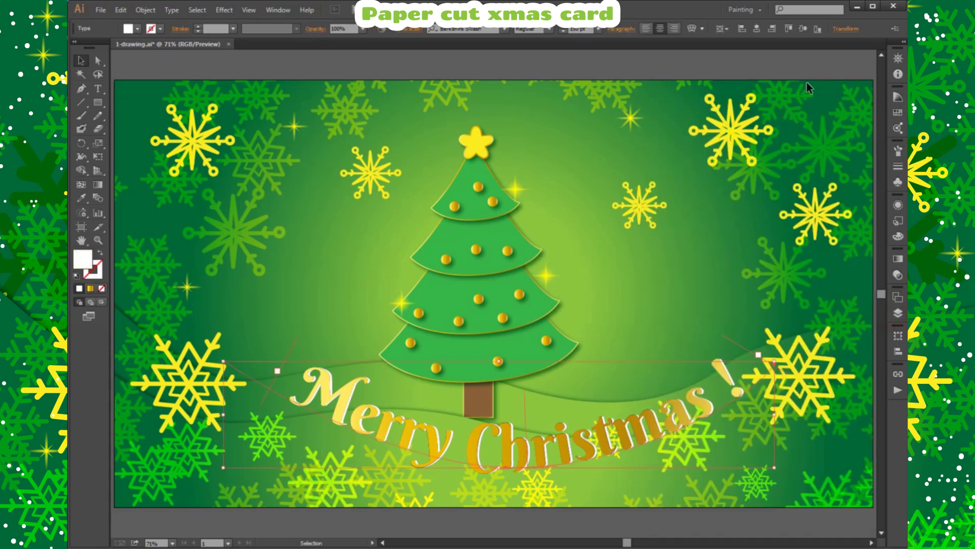
- Fill the copy with a dark brown shade via Swatches and the Color Guide
click(897, 96)
click(842, 117)
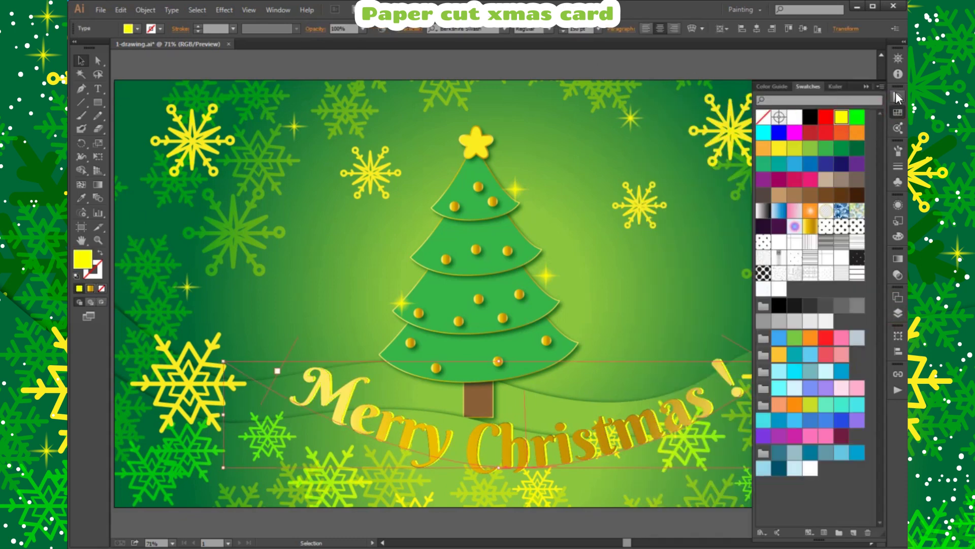
click(896, 96)
click(791, 144)
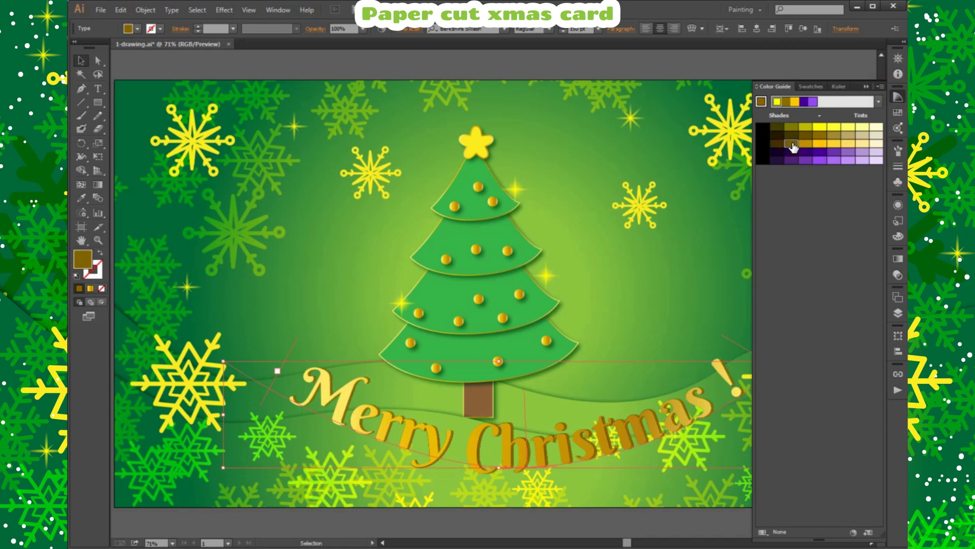
click(793, 136)
click(714, 249)
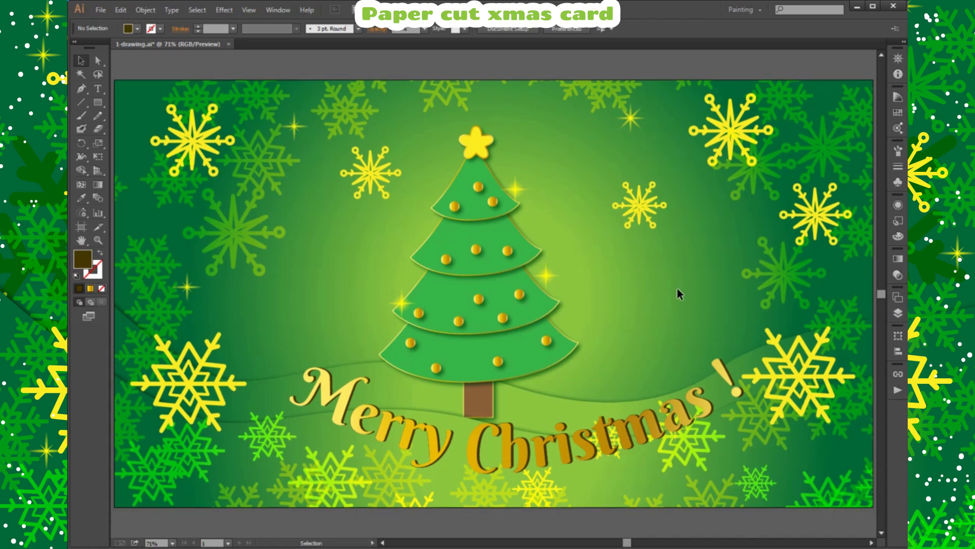
- Select the green gradient background in Layers and add, then remove, a gradient stop
click(897, 313)
click(874, 203)
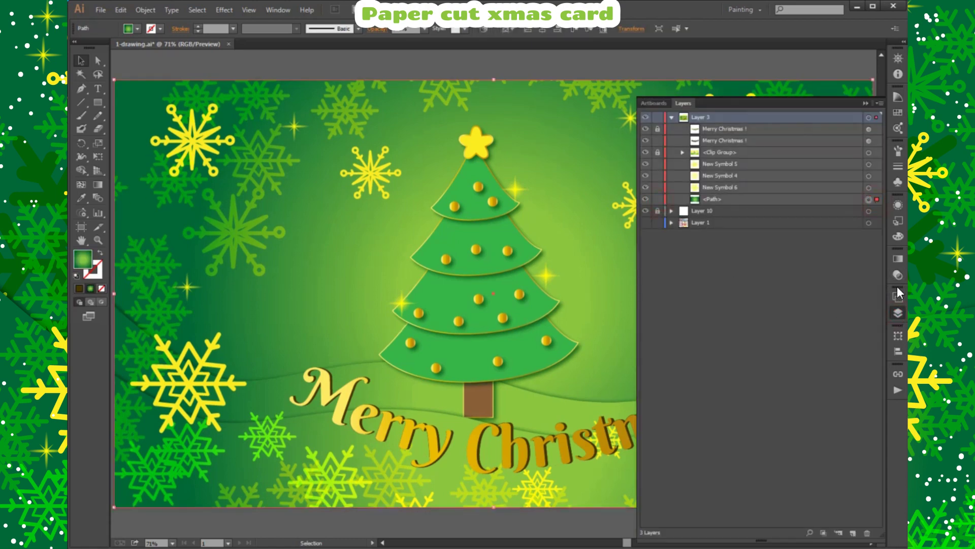
click(899, 259)
double_click(766, 335)
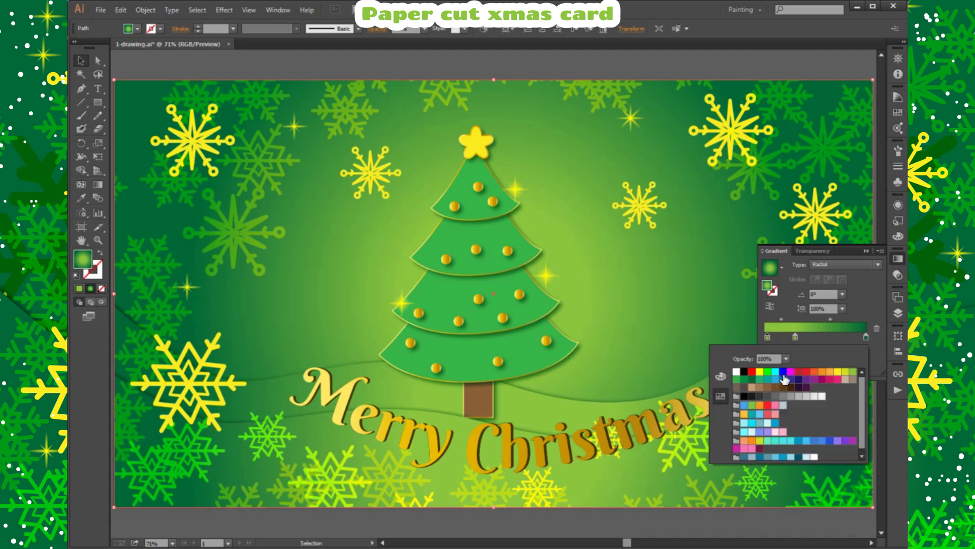
click(791, 338)
drag(795, 337, 768, 337)
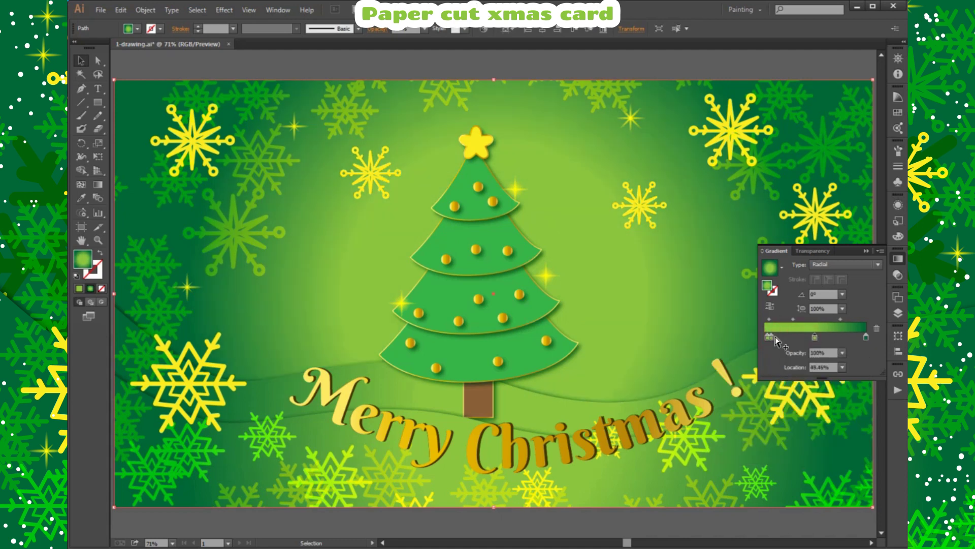
drag(872, 332, 873, 333)
- Make the left gradient stop yellow-green and move the stops to about 22% and 52%
double_click(765, 336)
click(761, 440)
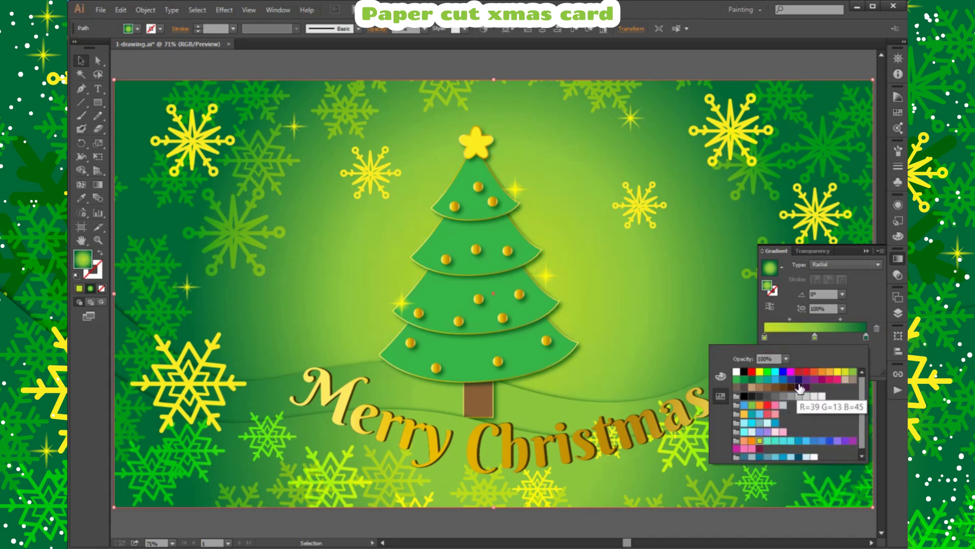
drag(815, 336, 828, 336)
drag(764, 337, 786, 336)
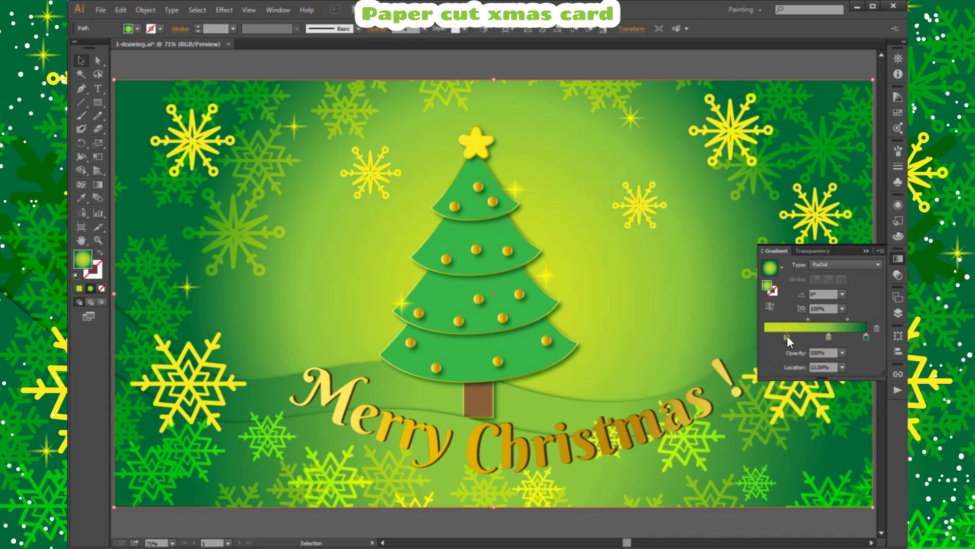
click(828, 336)
drag(824, 334, 782, 336)
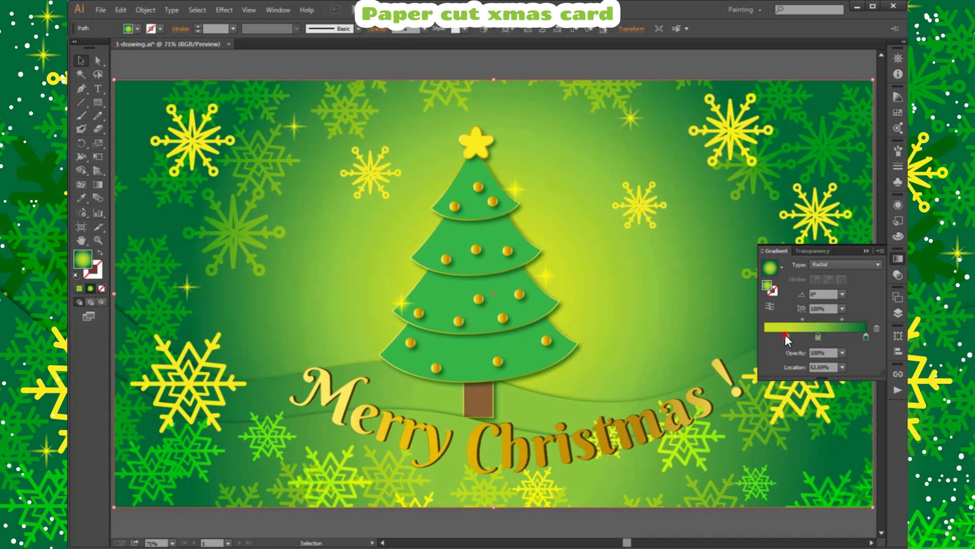
click(897, 259)
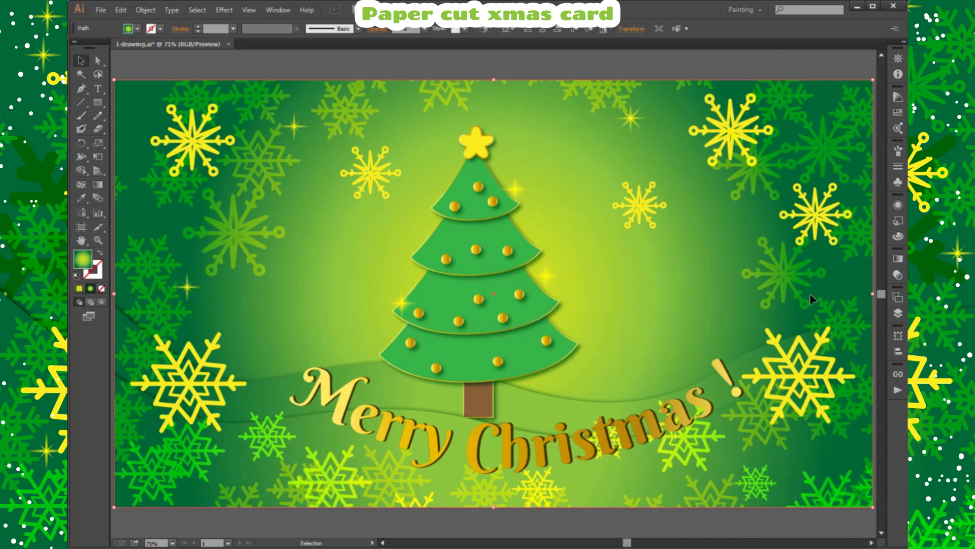
click(898, 313)
- Zoom out to 50%, deselect the background, and select the third snowflake symbol
click(172, 543)
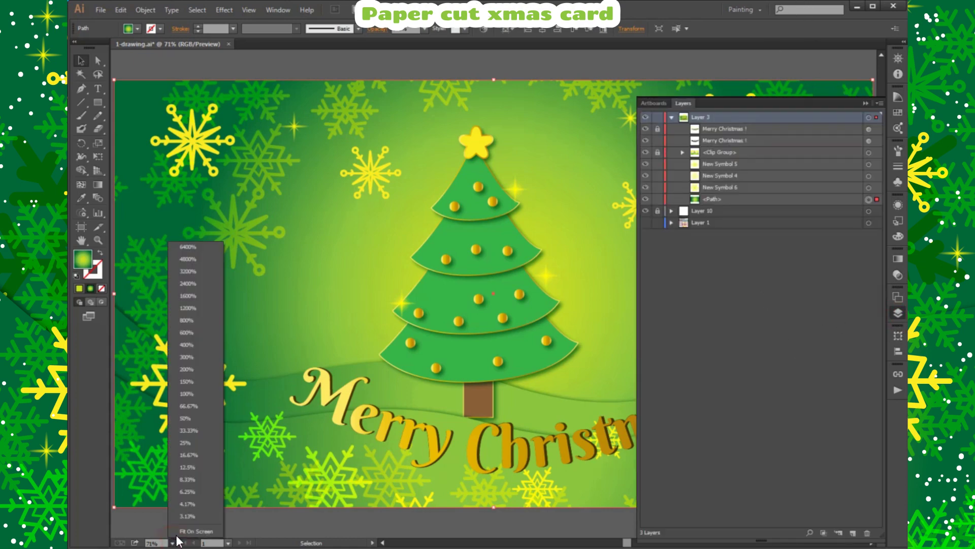
click(185, 420)
click(898, 313)
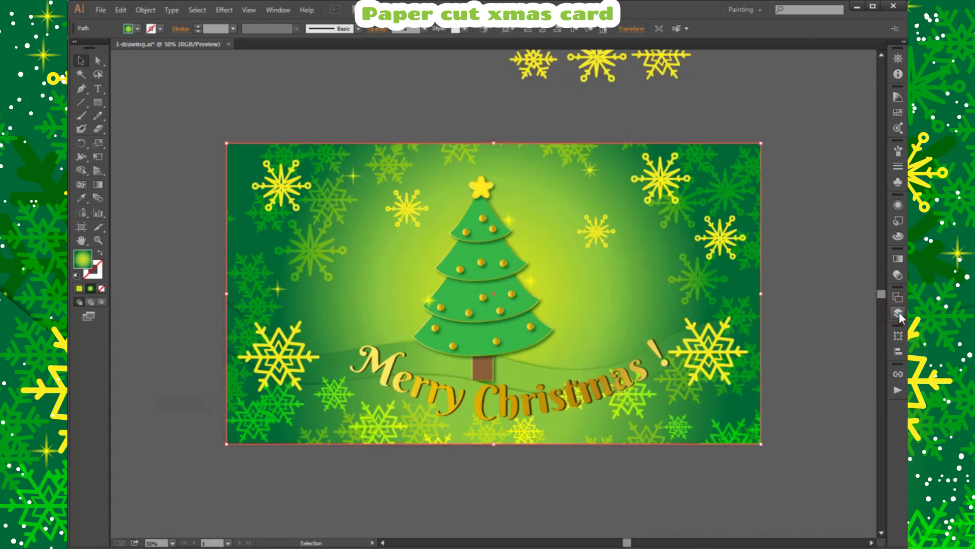
click(463, 109)
scroll(882, 300, up, 3)
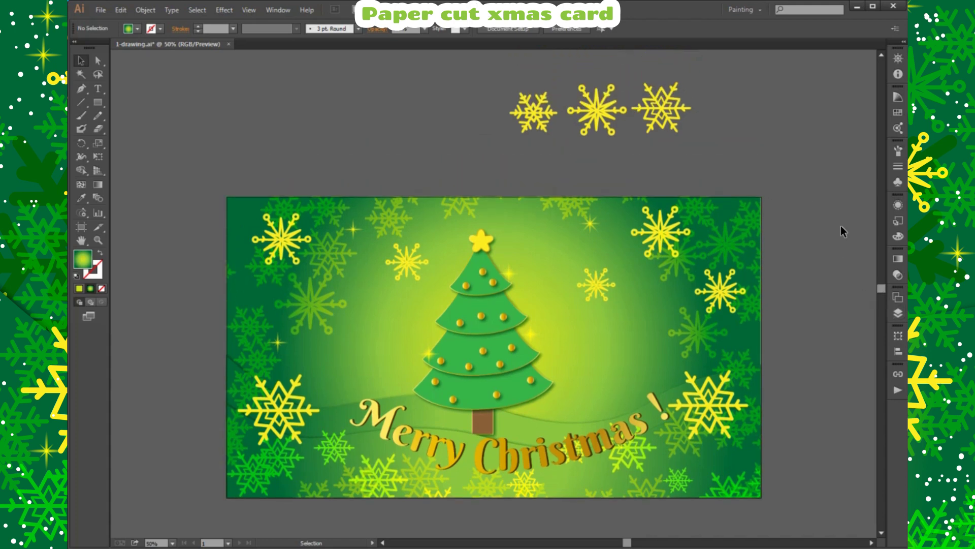
click(898, 314)
click(898, 313)
click(670, 113)
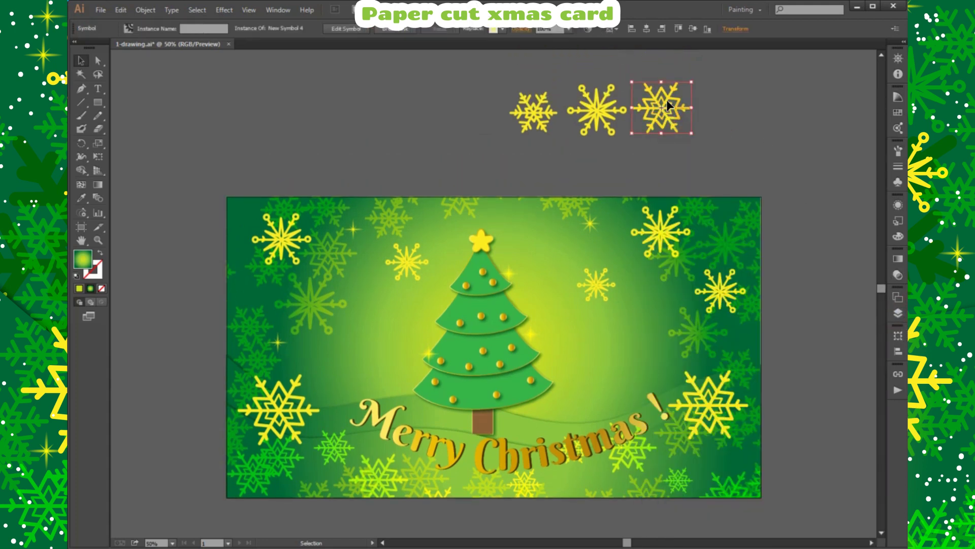
- Spray one instance of the third snowflake symbol onto the card's left side
click(737, 178)
click(898, 313)
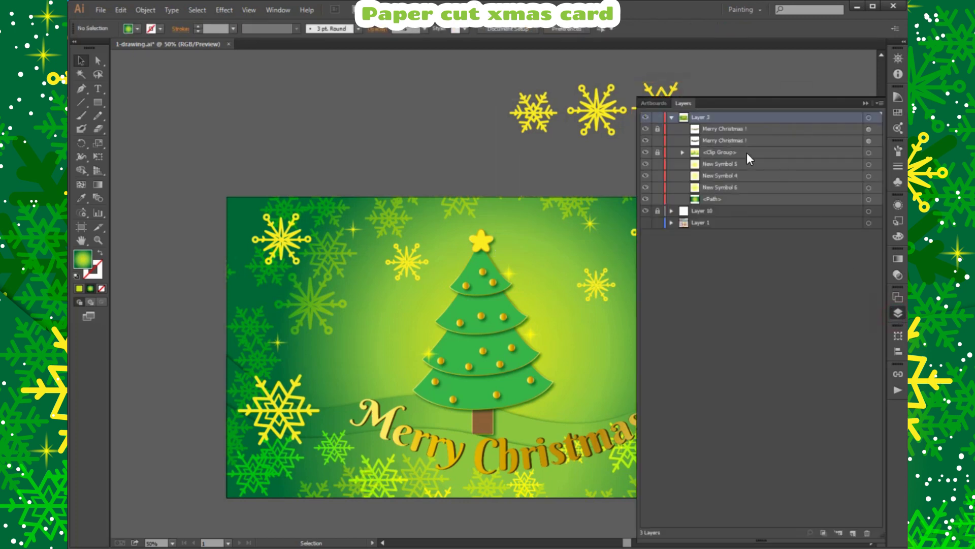
click(897, 313)
click(898, 113)
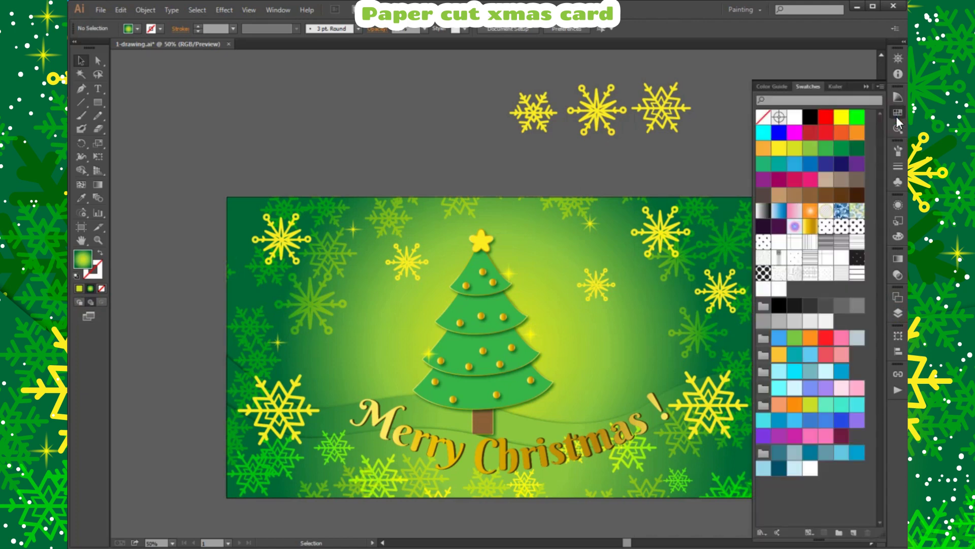
click(898, 181)
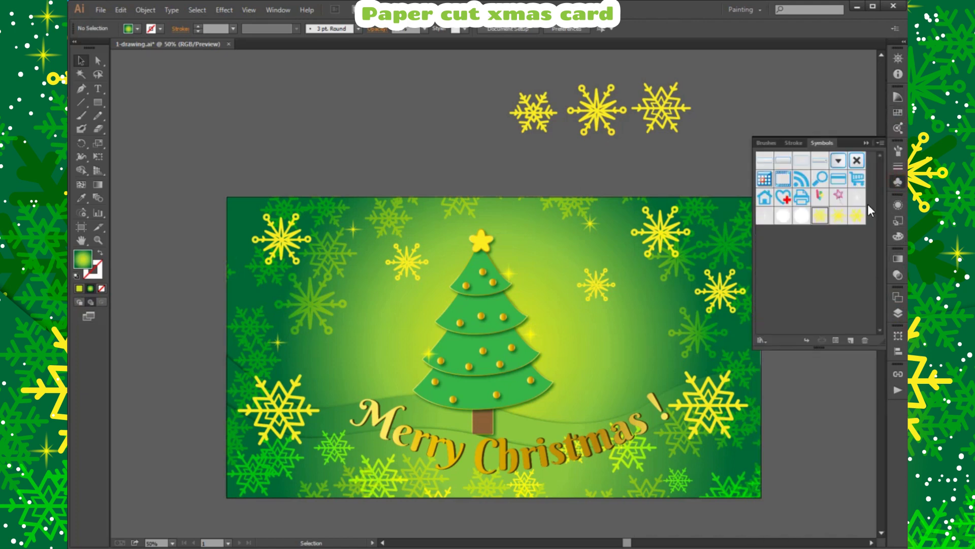
drag(84, 213, 102, 221)
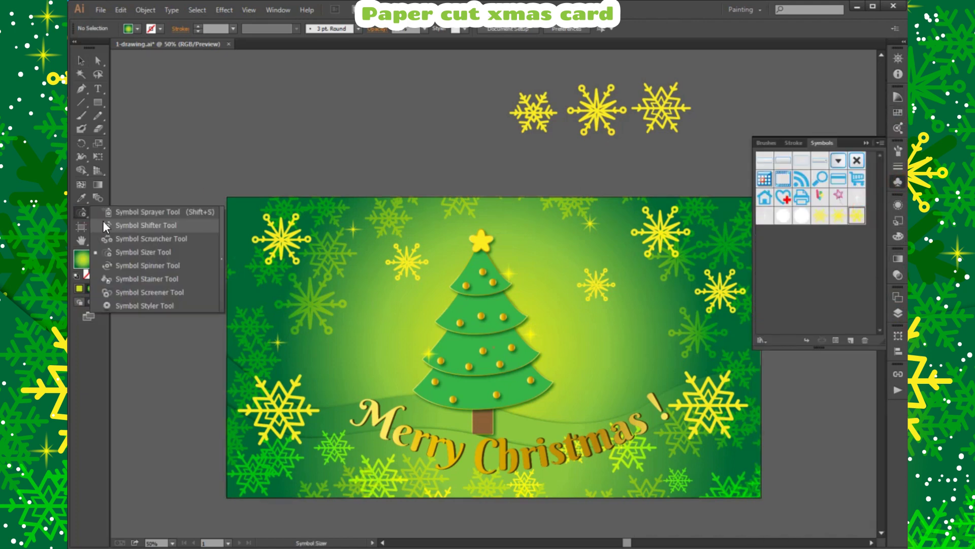
click(128, 212)
click(283, 346)
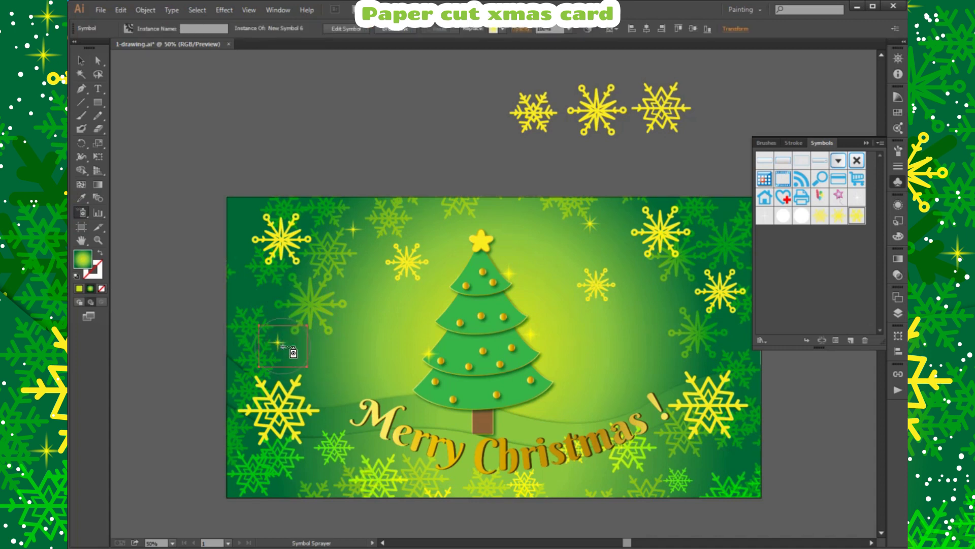
- Move New Symbol 6 above the <Path> background in Layers
click(898, 312)
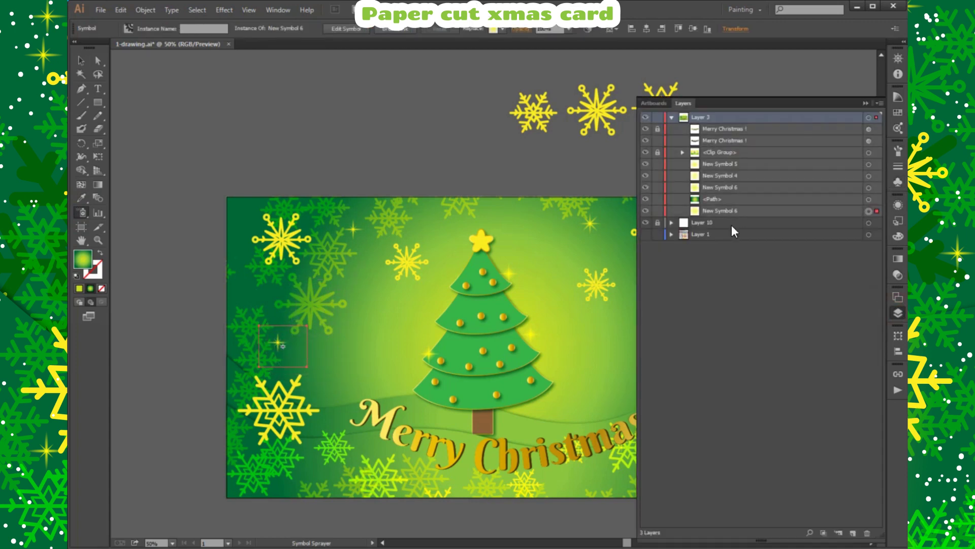
drag(719, 210, 716, 197)
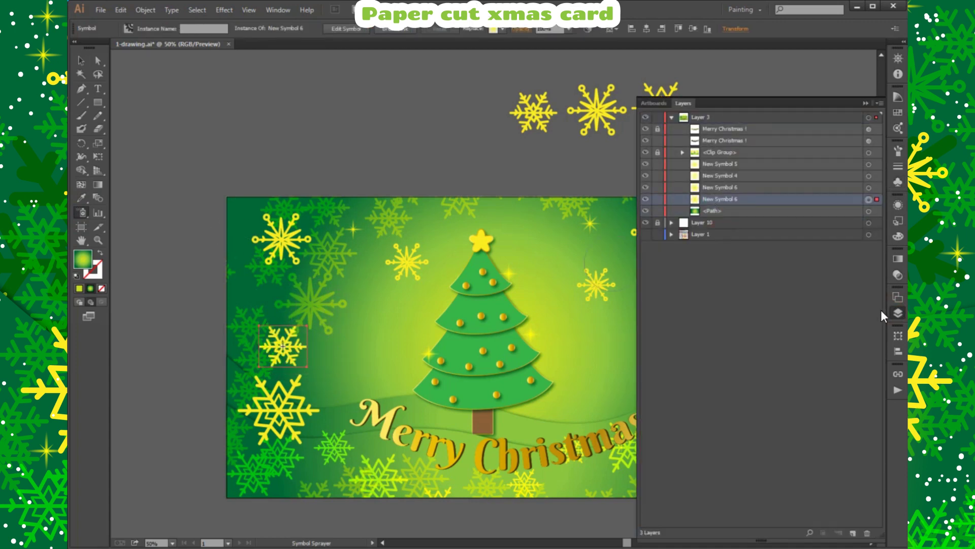
click(898, 313)
- Move the snowflake onto the card's left edge and set its blend mode to Multiply
click(83, 64)
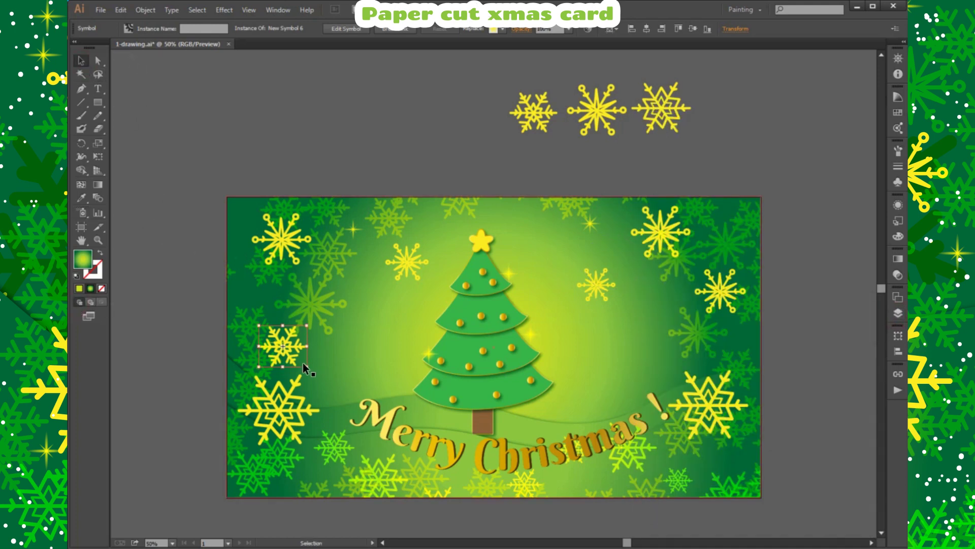
mouse_move(303, 365)
mouse_down()
mouse_move(324, 367)
mouse_move(275, 301)
mouse_up()
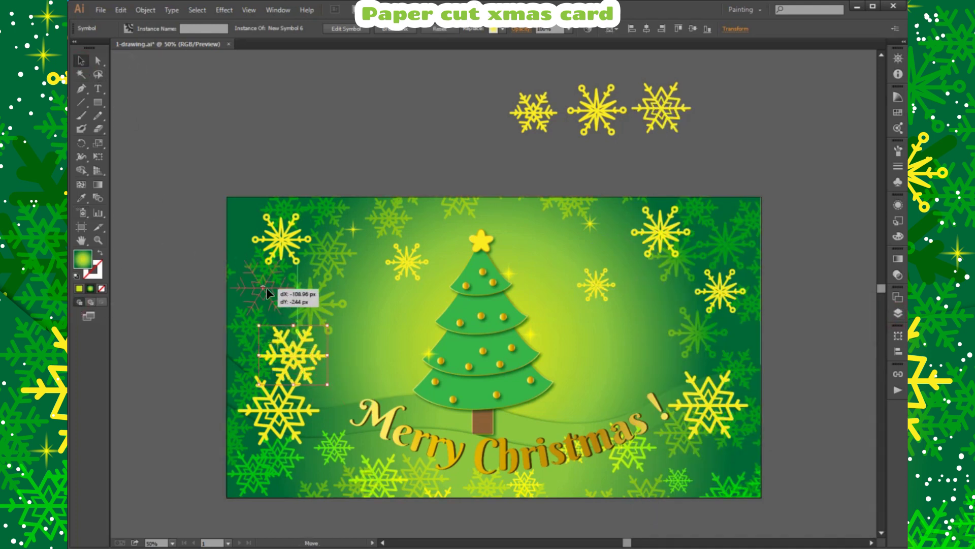
click(898, 274)
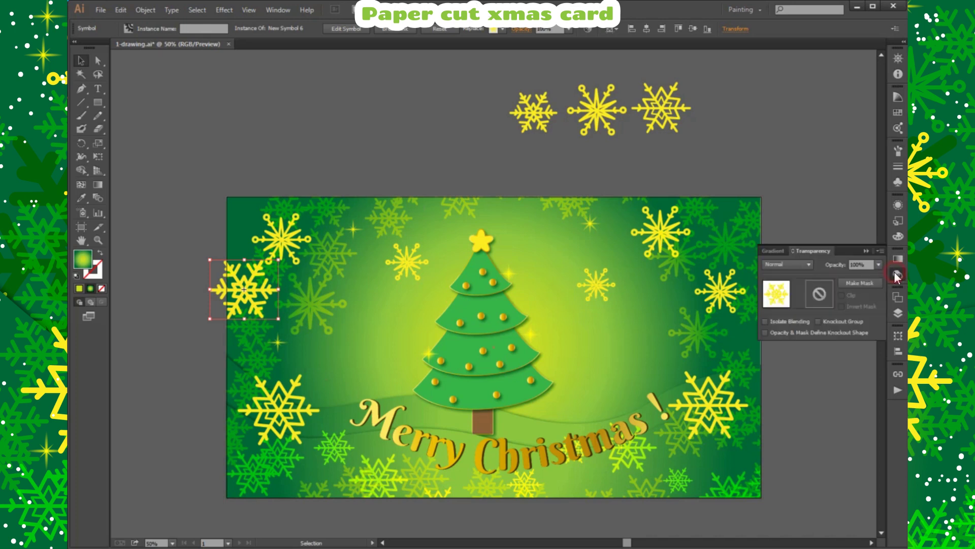
click(786, 265)
click(785, 294)
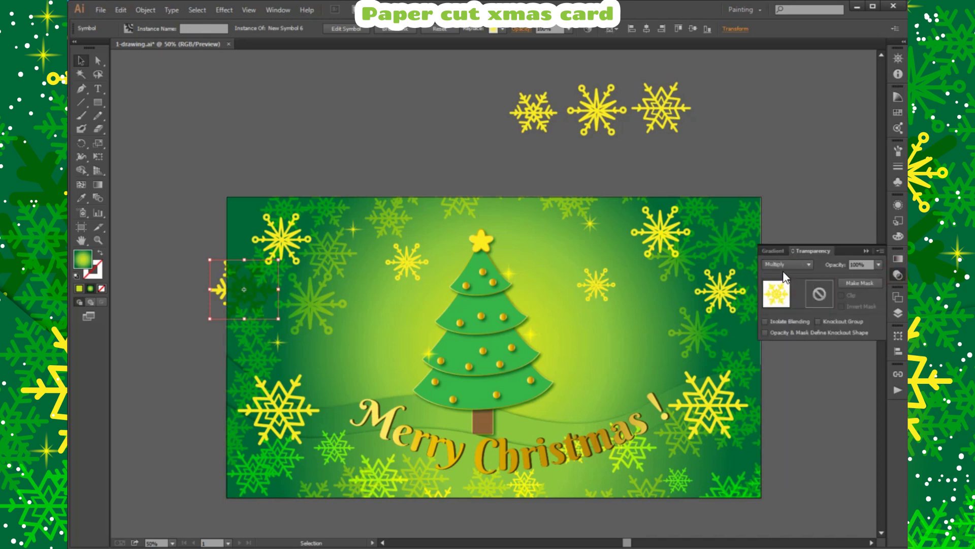
- Compare Darken, Hard Light and Screen, keep Multiply, then greatly enlarge the shadow
click(786, 264)
click(784, 291)
click(785, 264)
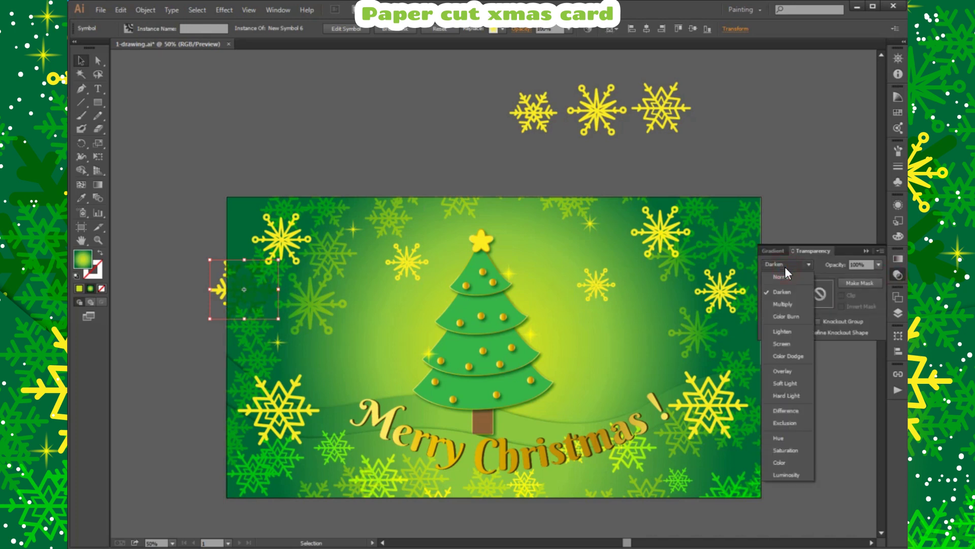
click(787, 394)
click(788, 264)
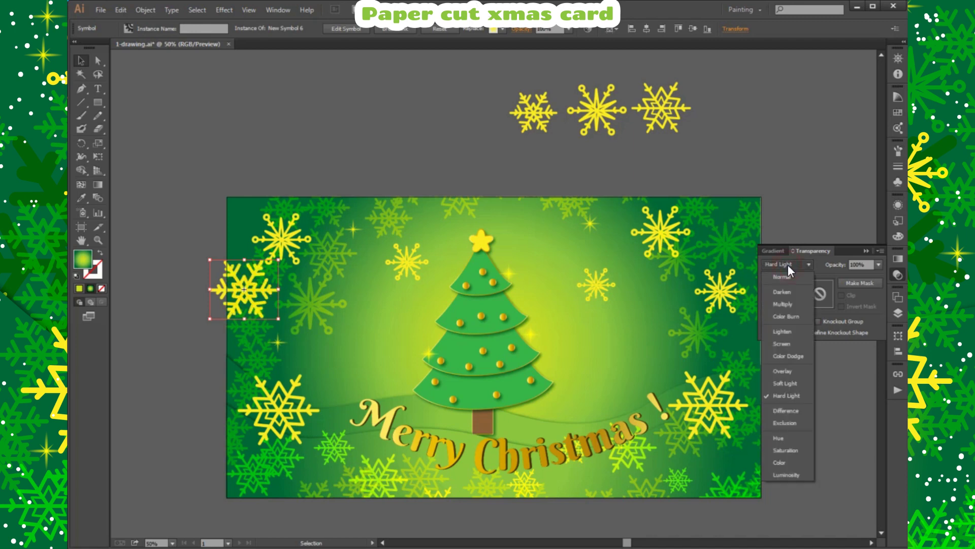
click(787, 331)
click(792, 264)
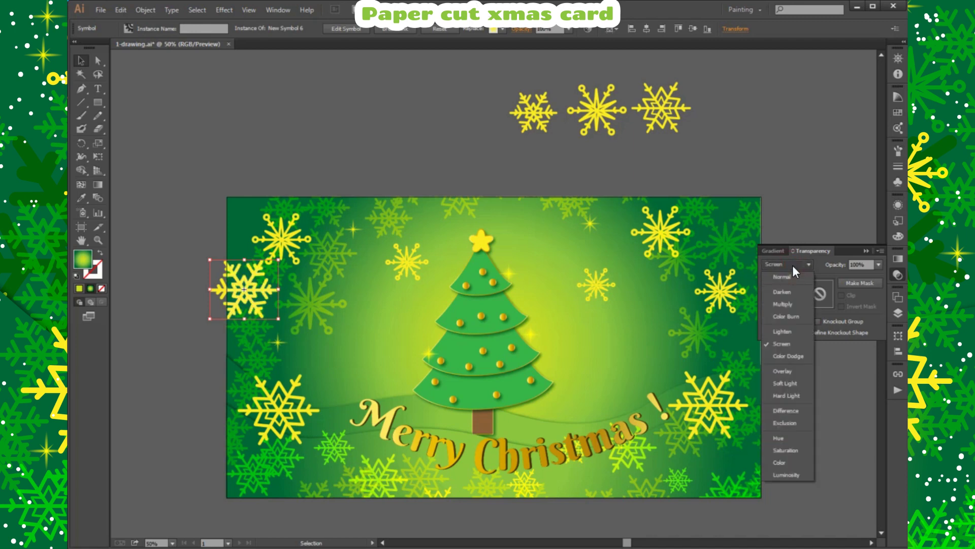
click(786, 304)
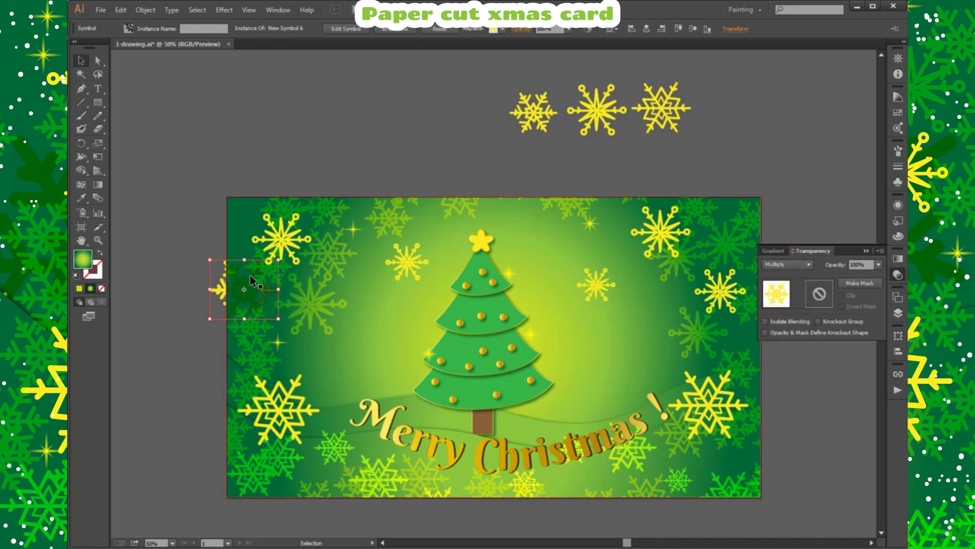
drag(245, 261, 250, 175)
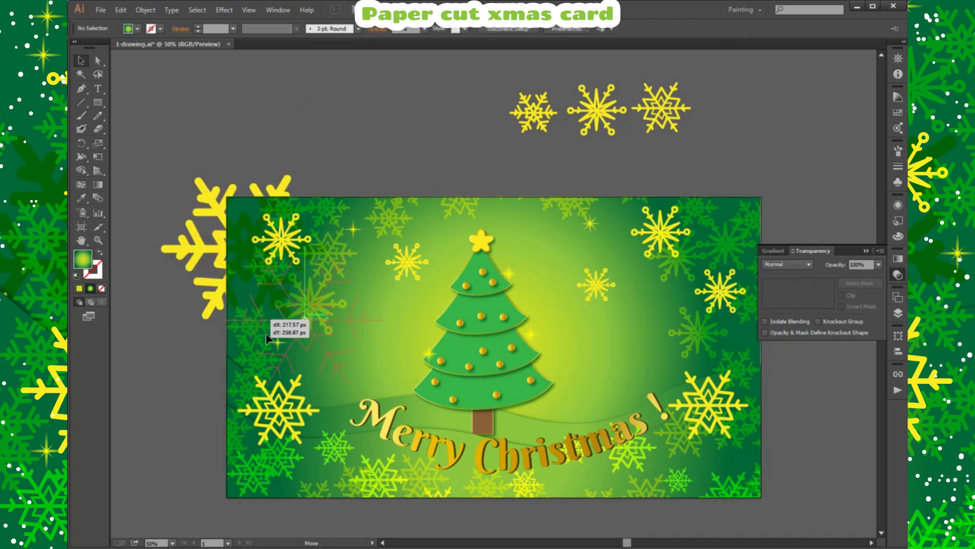
drag(203, 254, 279, 351)
- Lock the green background <Path> in the Layers panel
click(312, 348)
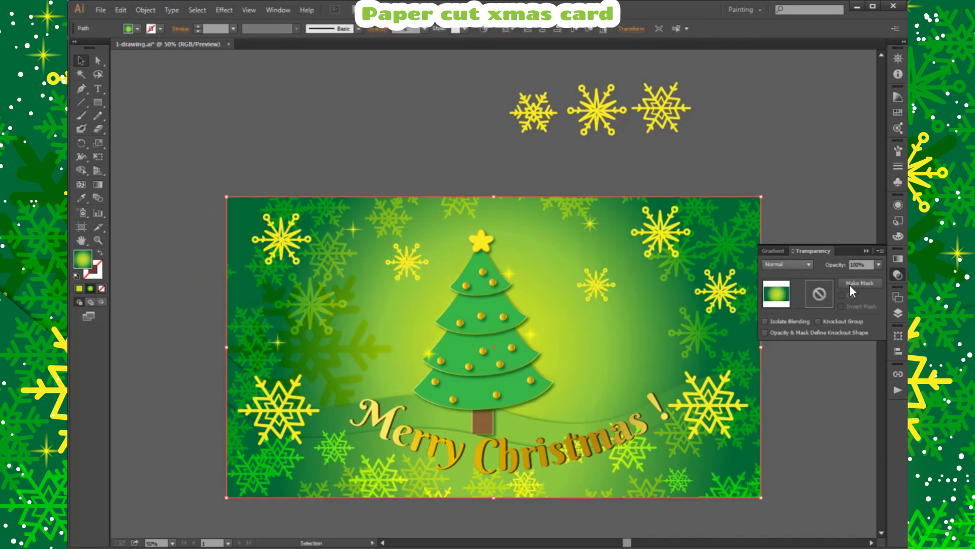
click(898, 260)
click(898, 313)
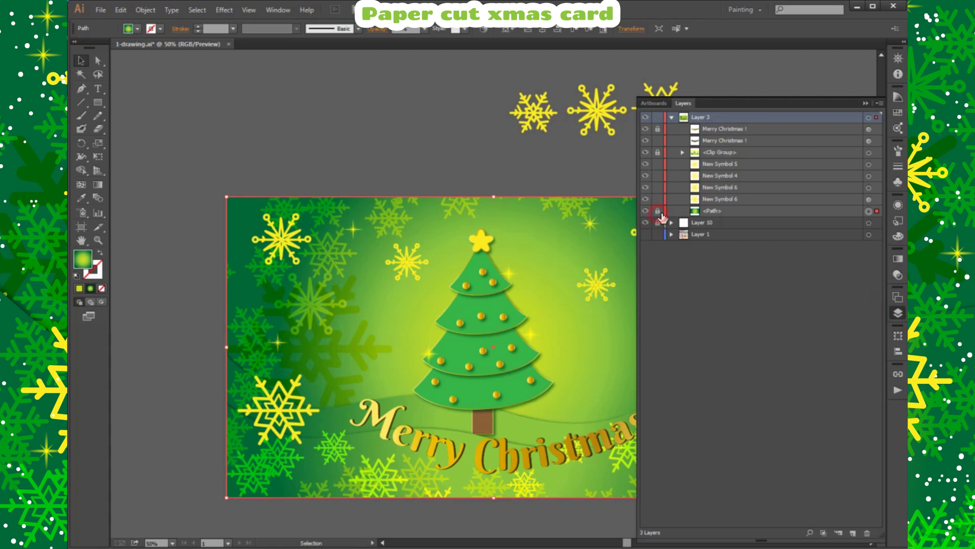
click(508, 192)
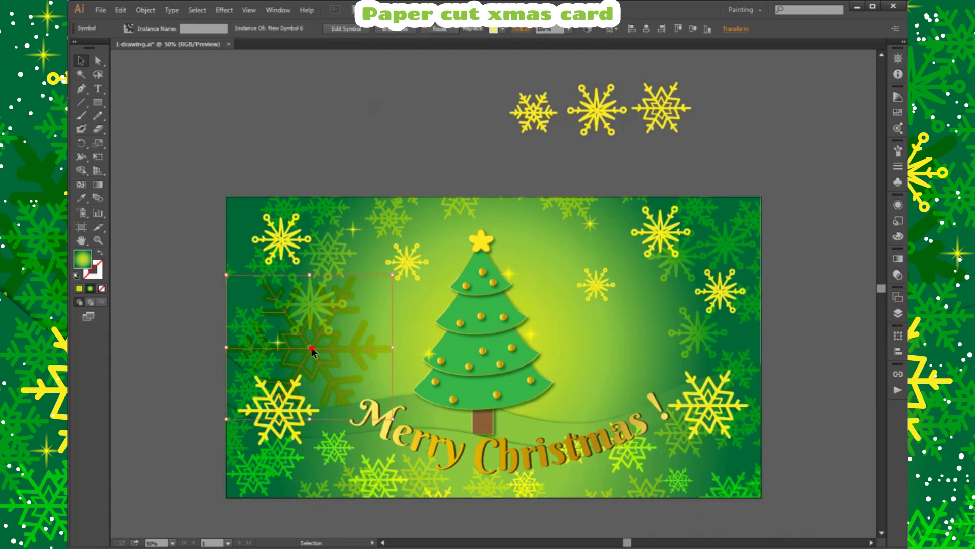
- Alt-drag a rotated copy of the shadow to the right side and nudge the left shadow
drag(312, 348, 657, 336)
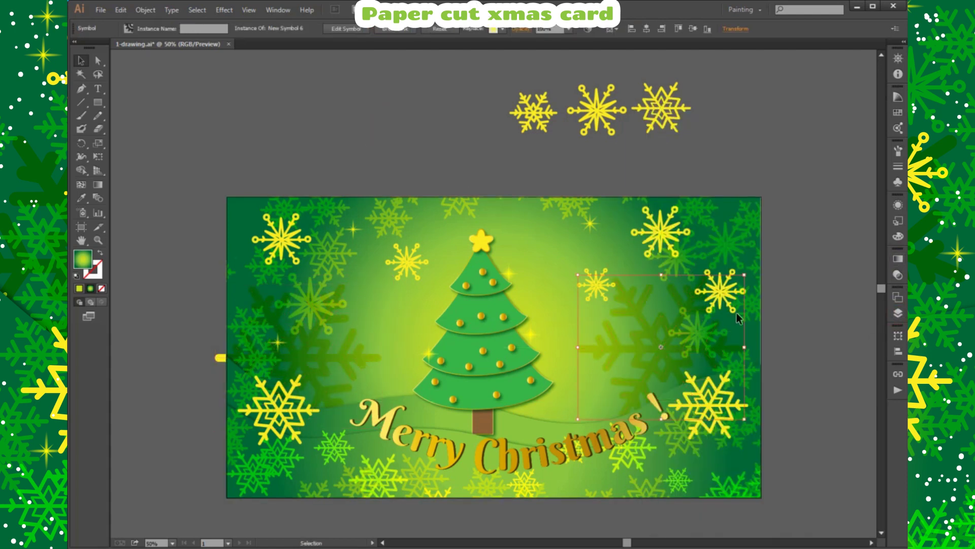
drag(750, 266, 734, 325)
mouse_move(640, 357)
mouse_down()
mouse_move(678, 361)
mouse_move(683, 395)
mouse_move(692, 372)
mouse_move(681, 322)
mouse_up()
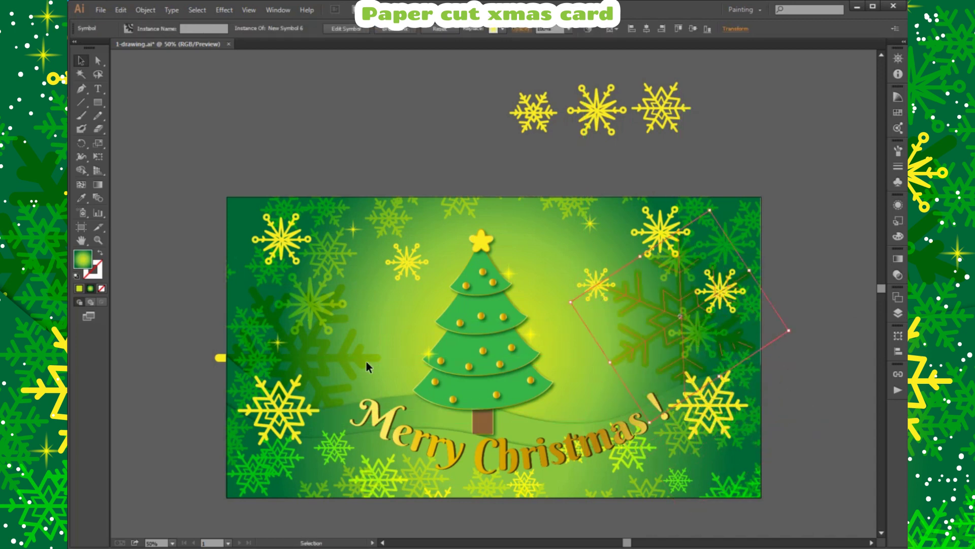
click(311, 368)
drag(311, 368, 282, 339)
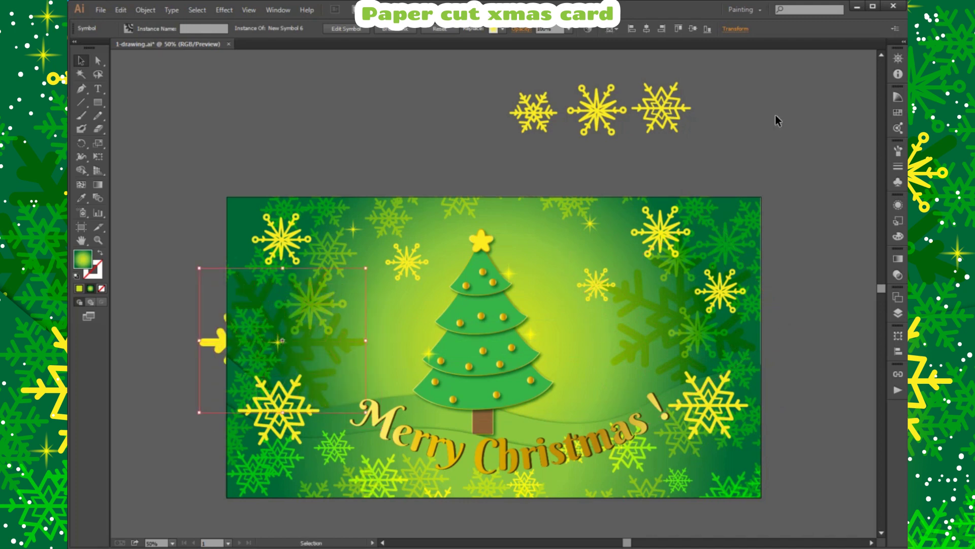
- Move both New Symbol 6 shadow entries higher in the Clip Group's stacking order
click(897, 314)
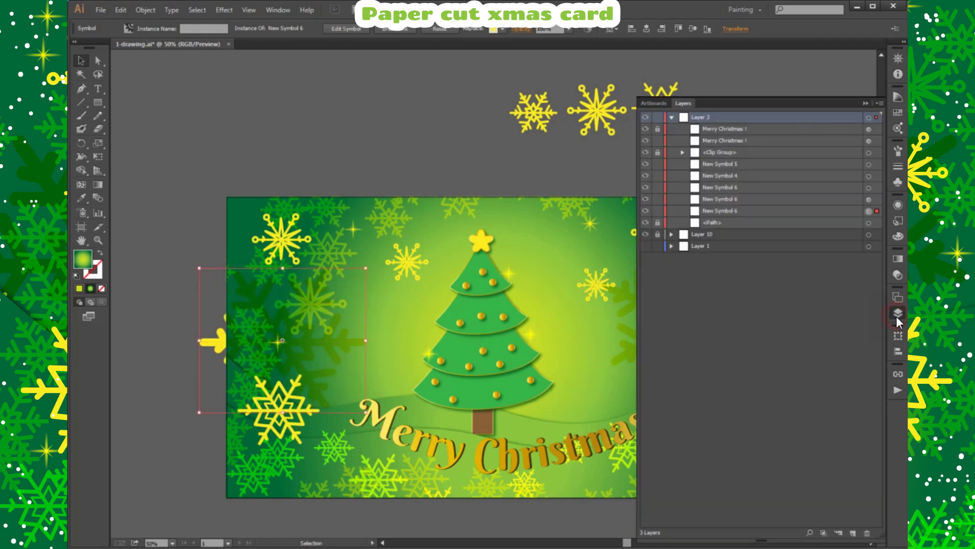
click(683, 153)
scroll(782, 363, down, 2)
click(740, 485)
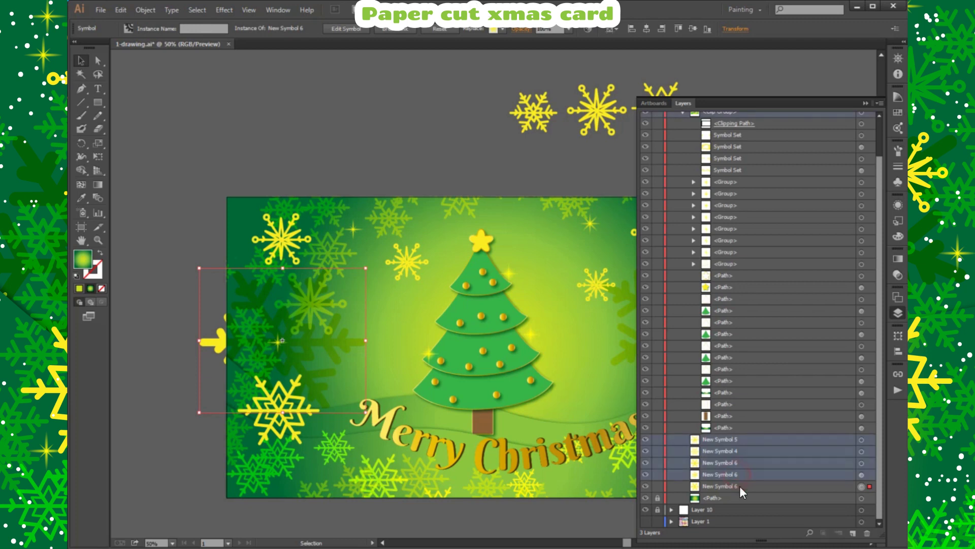
shift+click(742, 477)
drag(742, 477, 744, 432)
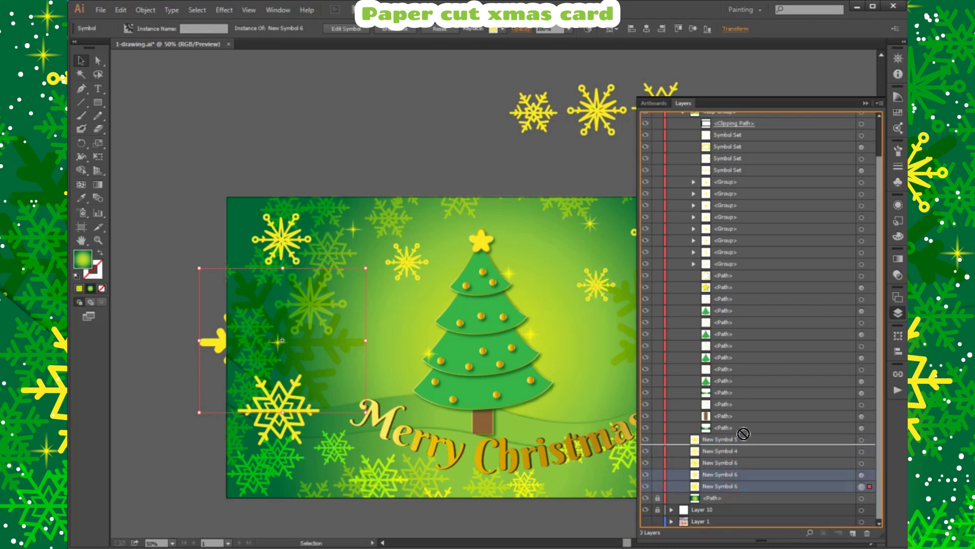
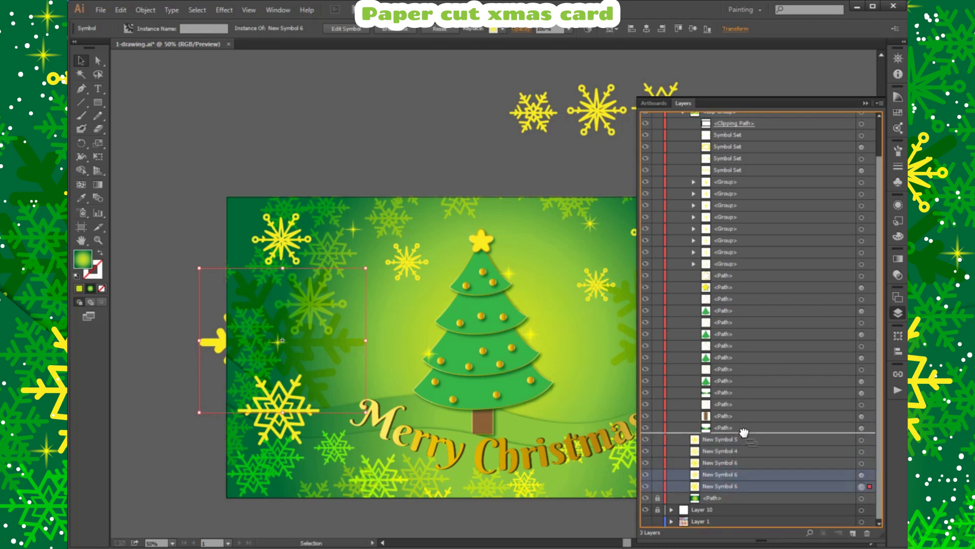
- Move the New Symbol 6 snowflake rows into the card's Clip Group in Layers
drag(744, 432, 745, 433)
drag(645, 463, 645, 486)
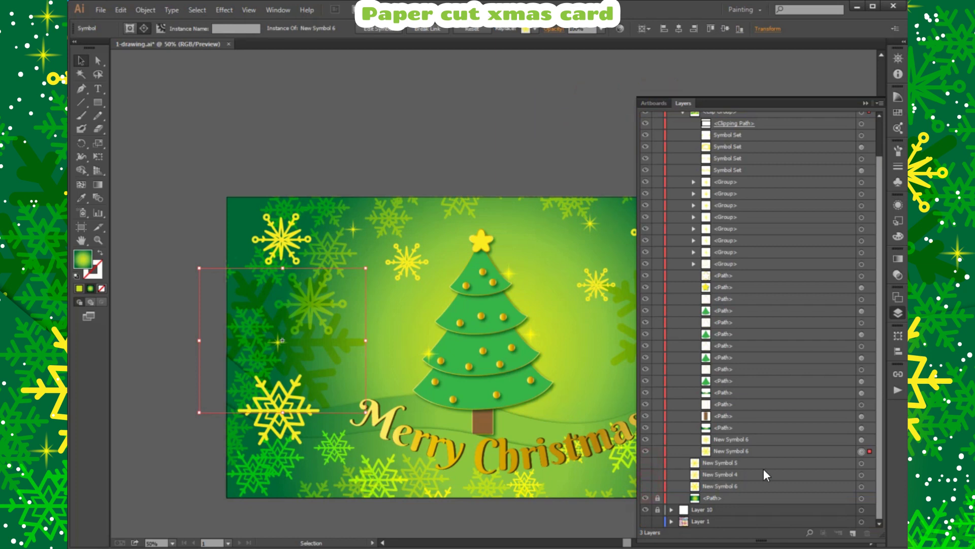
click(897, 314)
click(784, 264)
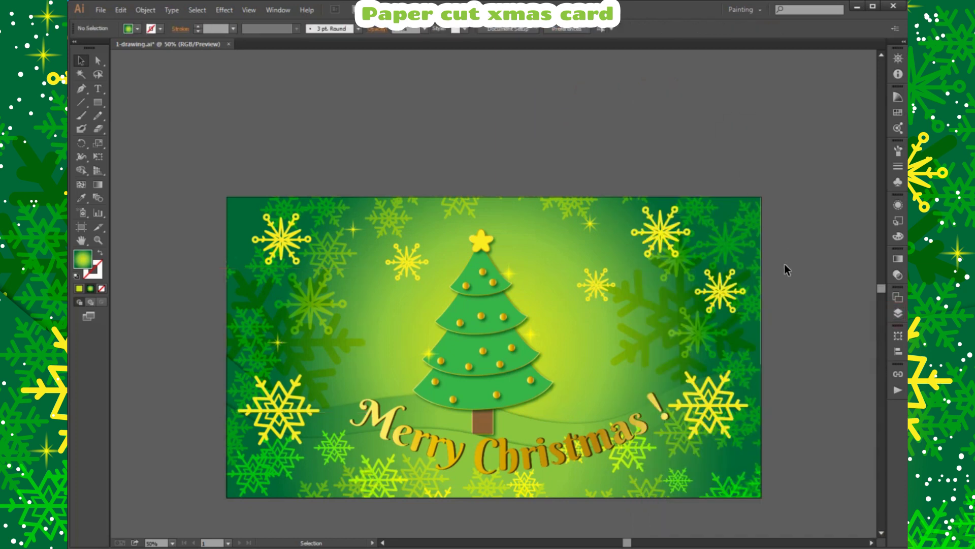
- Close the Layers and Symbols panels and pick the Symbol Sprayer tool
click(897, 313)
click(898, 275)
click(898, 182)
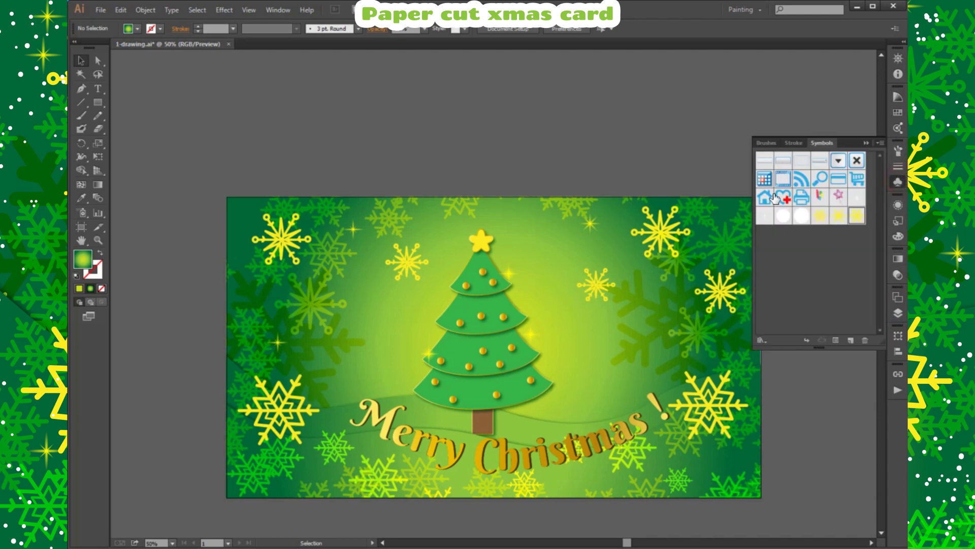
click(890, 183)
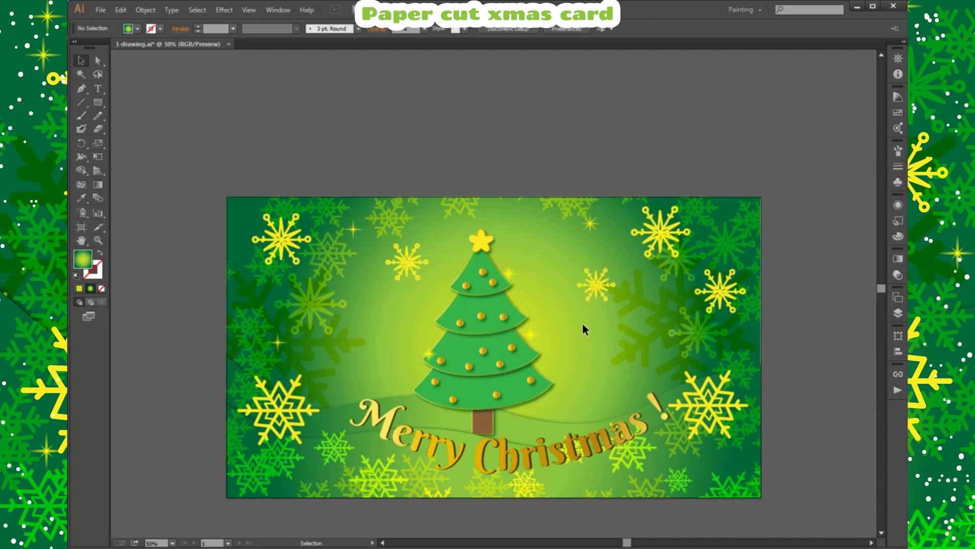
click(83, 212)
- Spray a first symbol set around the card's edges and lock that Symbol Set
click(898, 182)
click(777, 218)
mouse_move(252, 216)
mouse_down()
mouse_move(717, 287)
mouse_move(765, 271)
mouse_up()
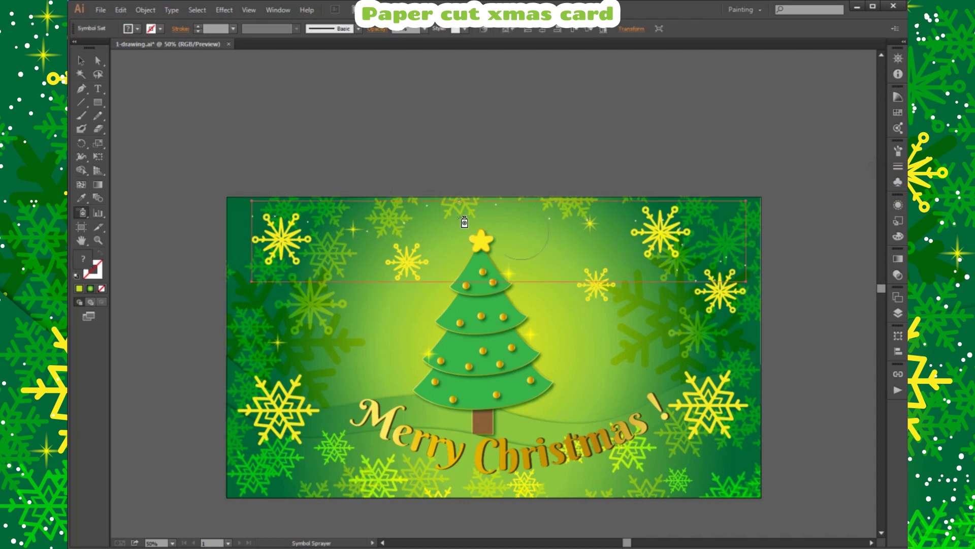
drag(464, 222, 746, 463)
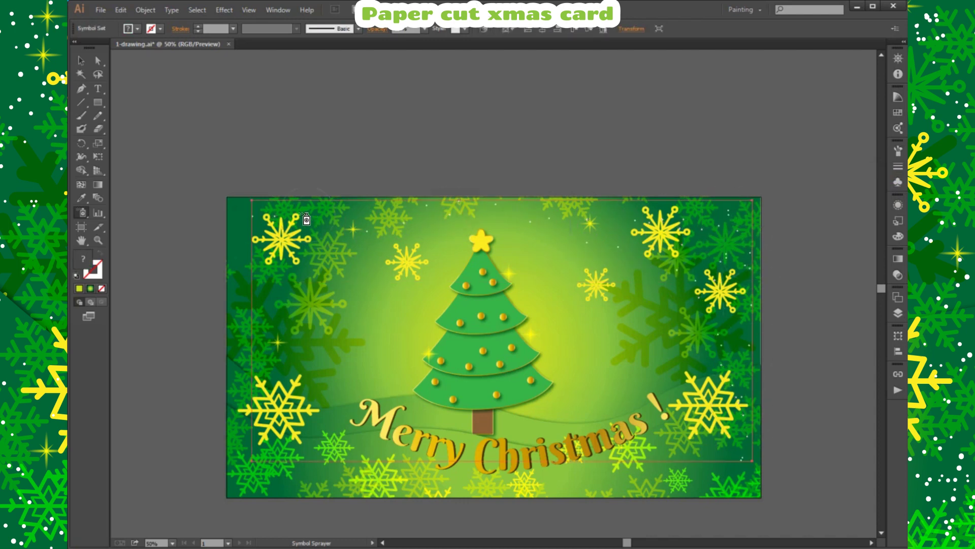
mouse_move(307, 219)
mouse_down()
mouse_move(261, 500)
mouse_move(757, 464)
mouse_move(724, 186)
mouse_up()
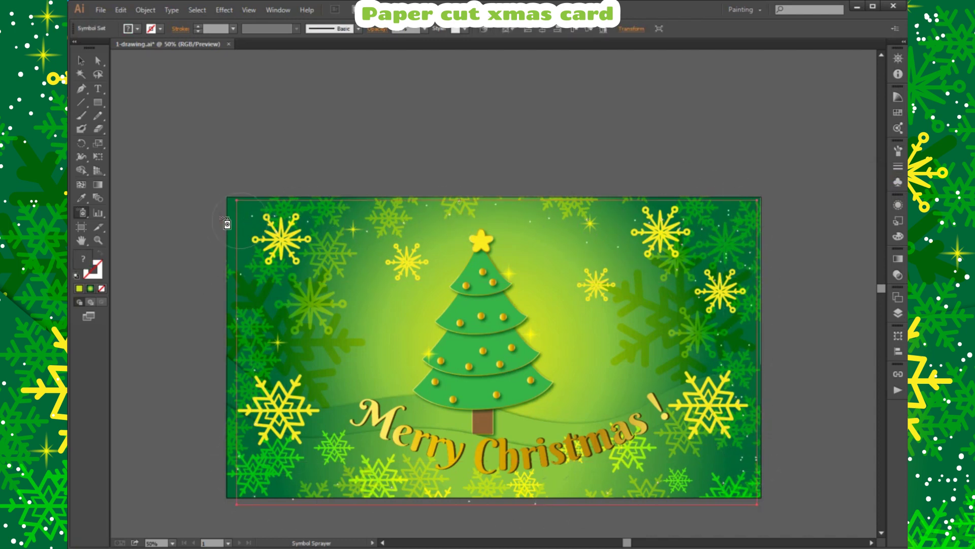
mouse_move(227, 223)
mouse_down()
mouse_move(562, 210)
mouse_move(616, 222)
mouse_move(670, 359)
mouse_move(777, 268)
mouse_move(693, 497)
mouse_move(245, 227)
mouse_up()
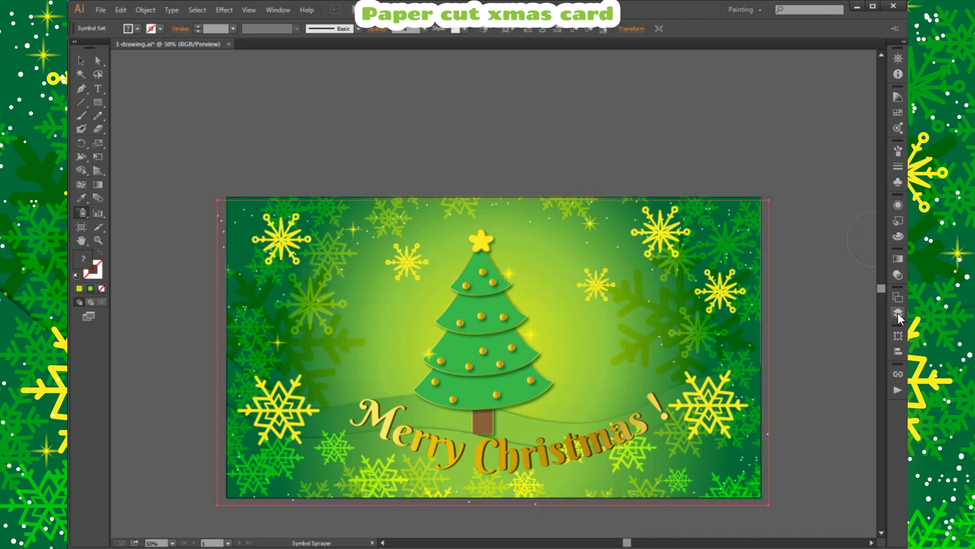
click(898, 315)
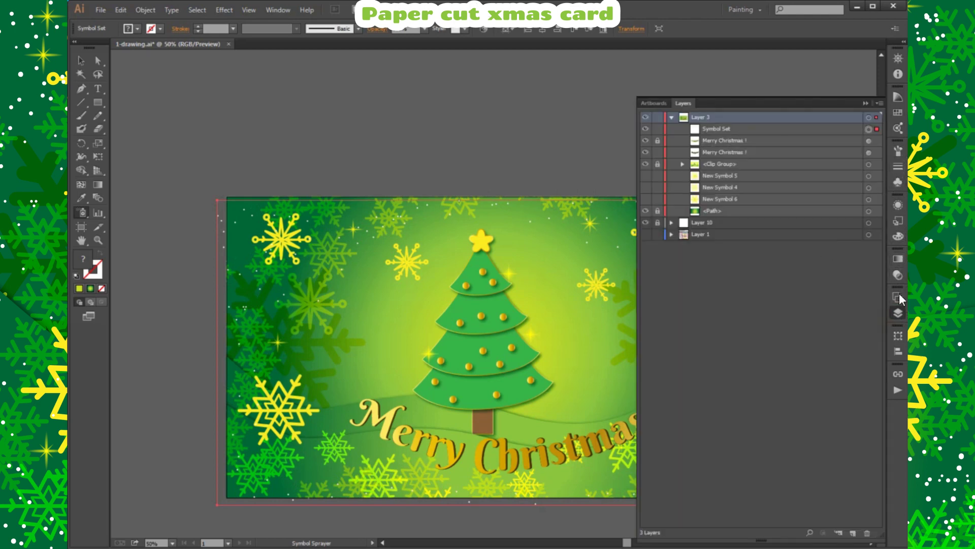
click(657, 129)
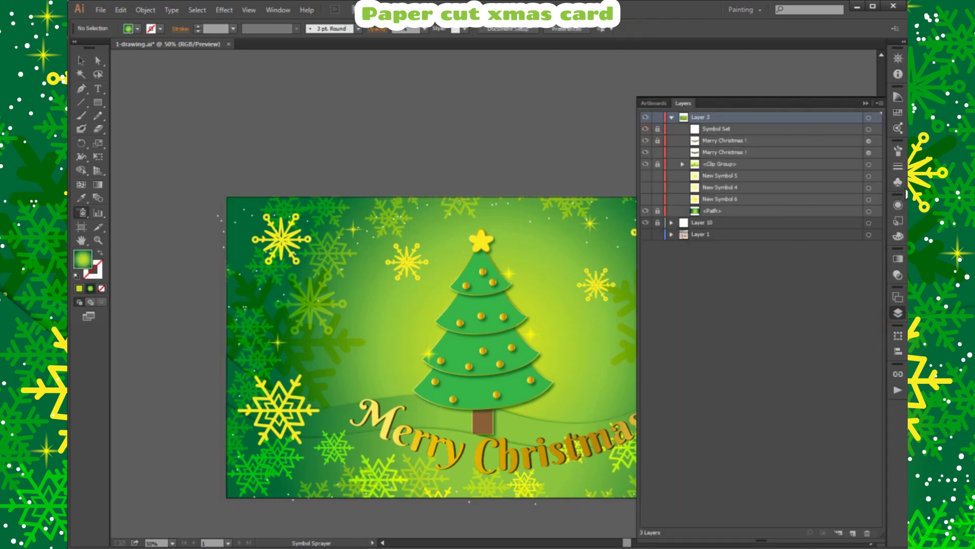
- Spray small white dots along the card's top, left and bottom edges
click(897, 181)
click(801, 216)
mouse_move(274, 203)
mouse_down()
mouse_move(522, 218)
mouse_move(741, 211)
mouse_up()
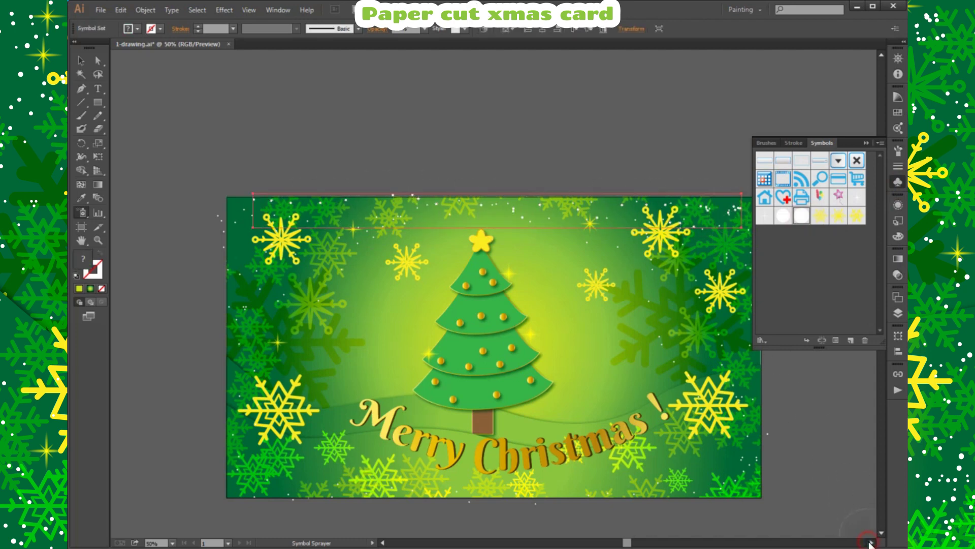
scroll(175, 248, right, 3)
mouse_move(175, 248)
mouse_down()
mouse_move(657, 262)
mouse_move(662, 358)
mouse_move(189, 501)
mouse_up()
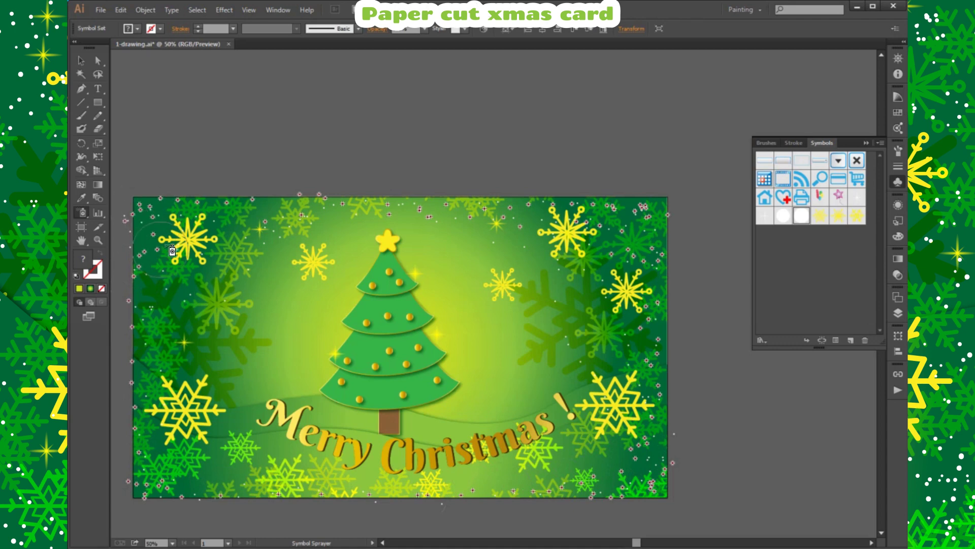
mouse_move(189, 501)
mouse_down()
mouse_move(169, 251)
mouse_move(548, 481)
mouse_move(610, 496)
mouse_up()
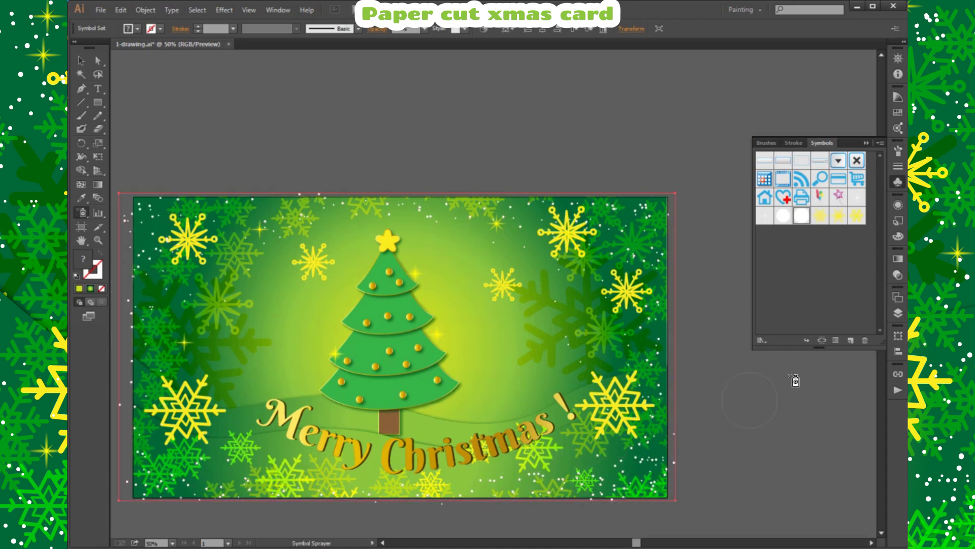
- Add more white snow dots along the top, left and bottom edges
click(898, 313)
click(898, 313)
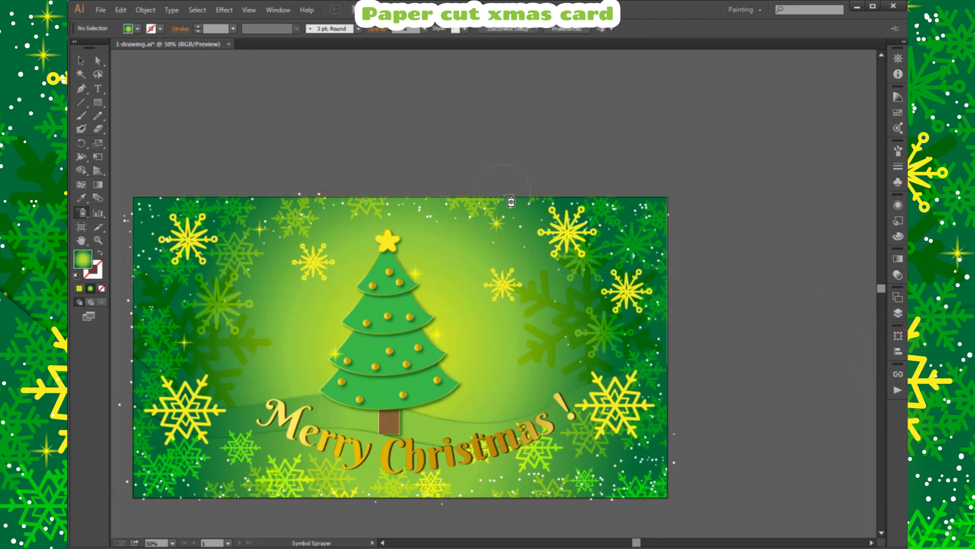
mouse_move(574, 223)
mouse_down()
mouse_move(166, 436)
mouse_move(649, 475)
mouse_up()
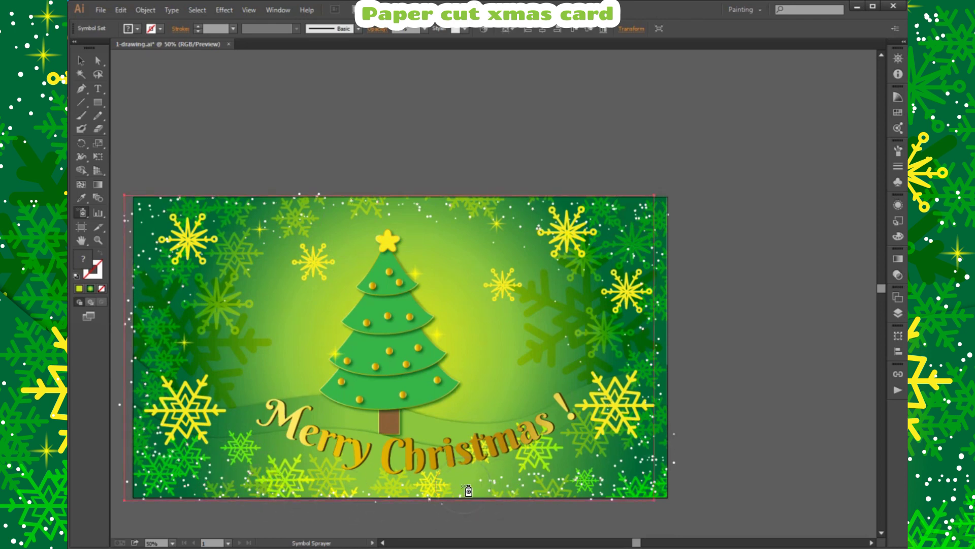
drag(417, 503, 639, 466)
click(896, 314)
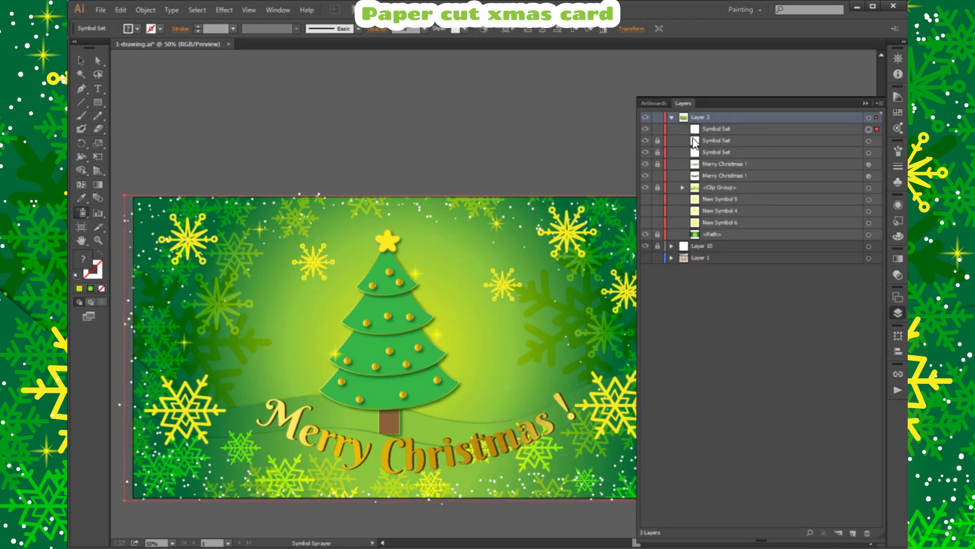
- Move the new snow-dot Symbol Set just above the background <Path> and lock it
drag(717, 130, 740, 225)
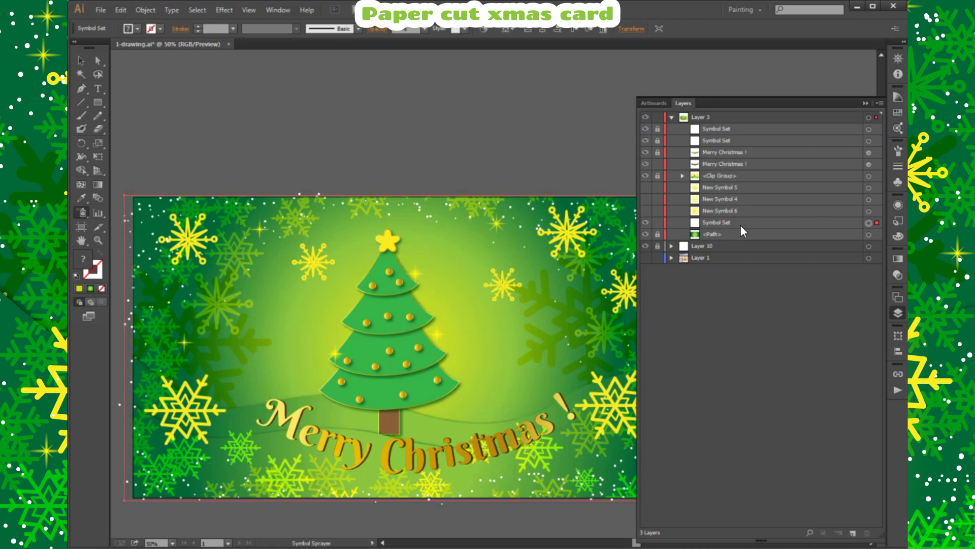
click(657, 222)
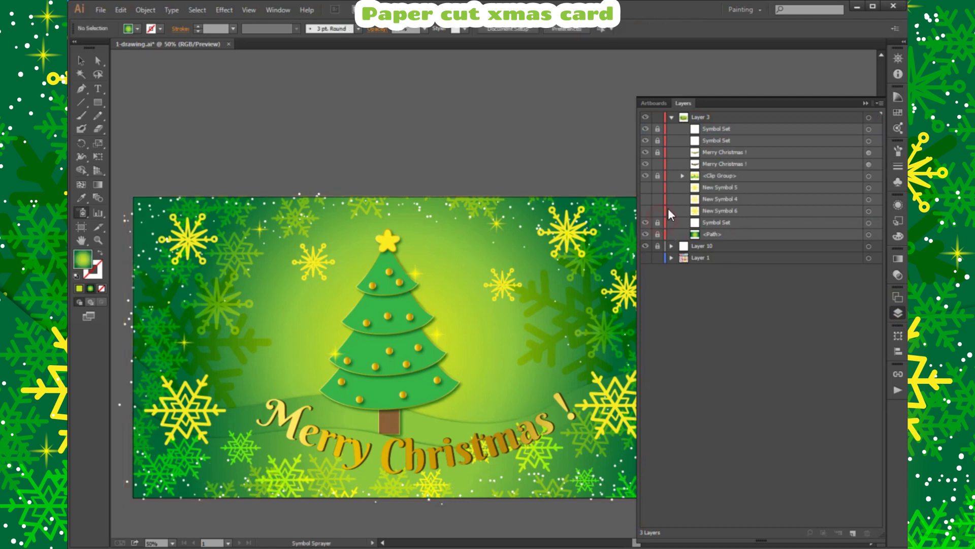
click(902, 310)
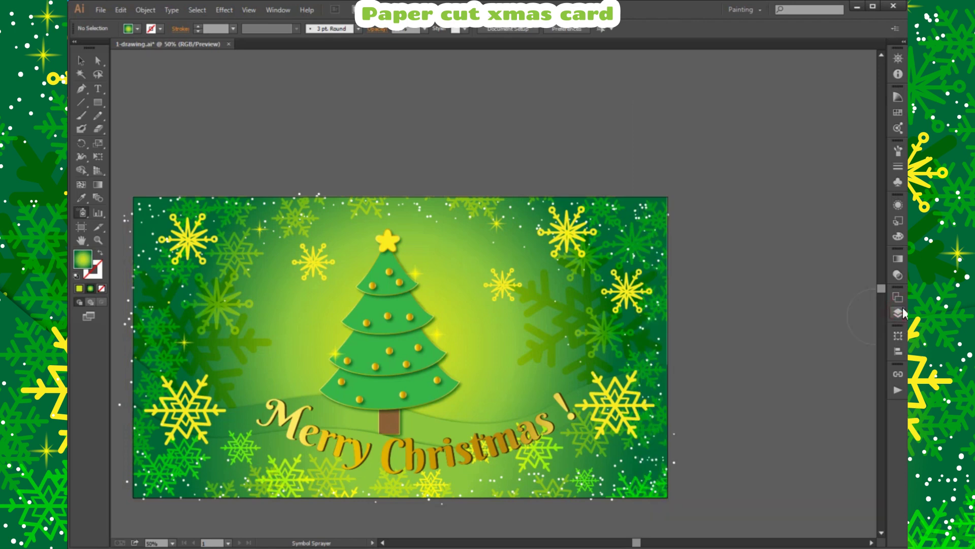
drag(90, 61, 126, 62)
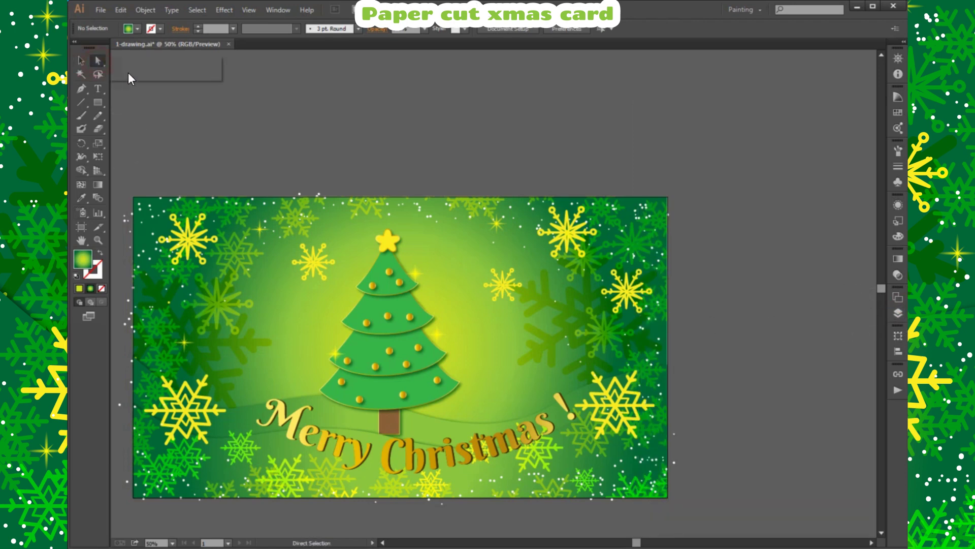
click(384, 542)
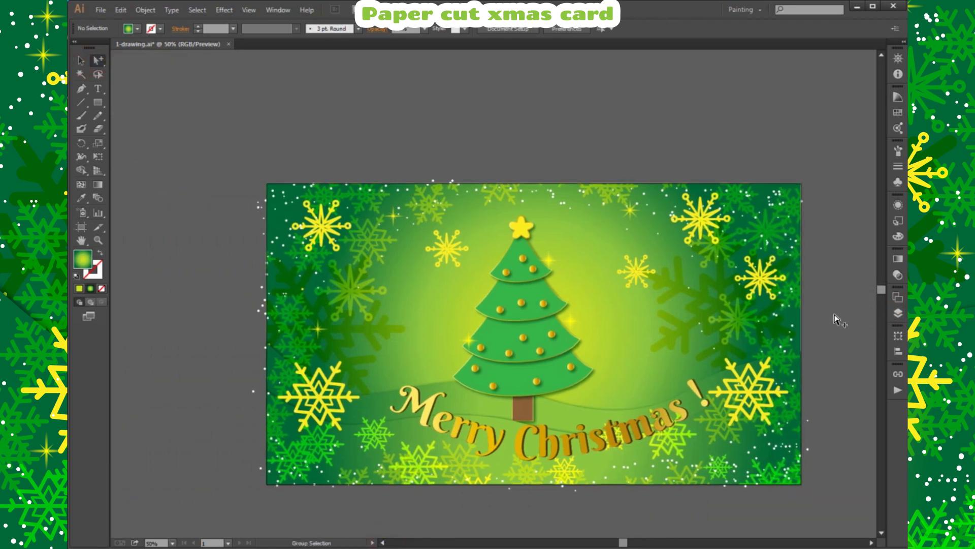
click(898, 311)
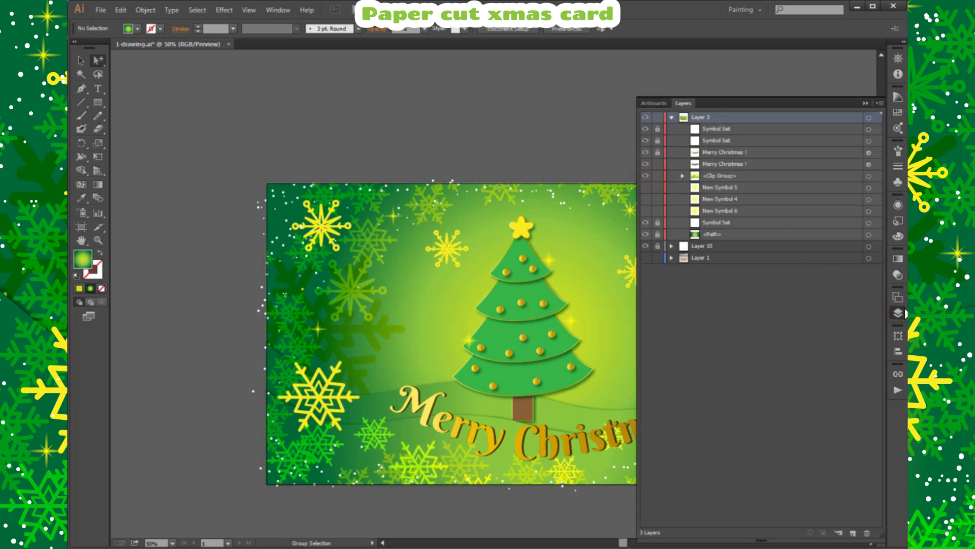
click(898, 312)
click(81, 60)
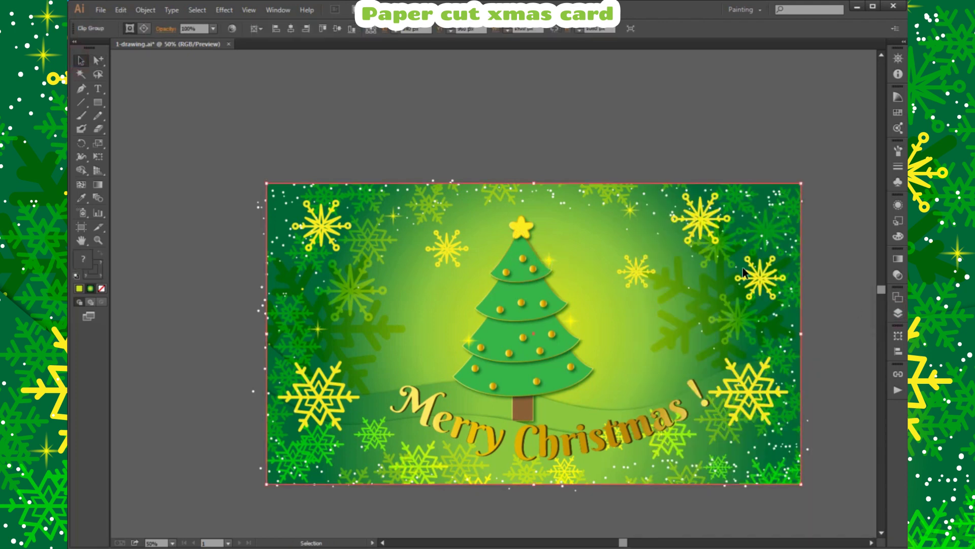
- Alt-drag a copy of a small sparkle <Group> to the card's top-left corner
click(548, 263)
click(898, 313)
click(682, 176)
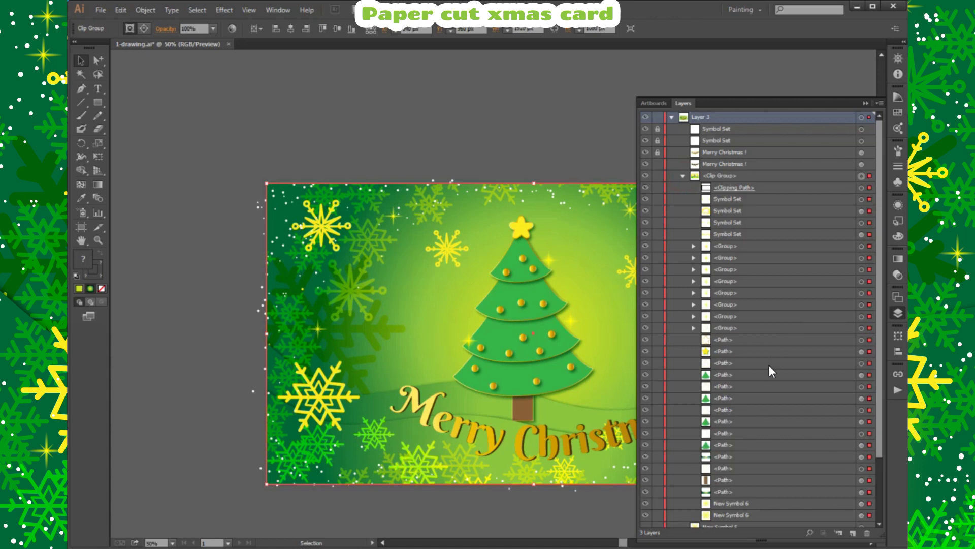
click(870, 294)
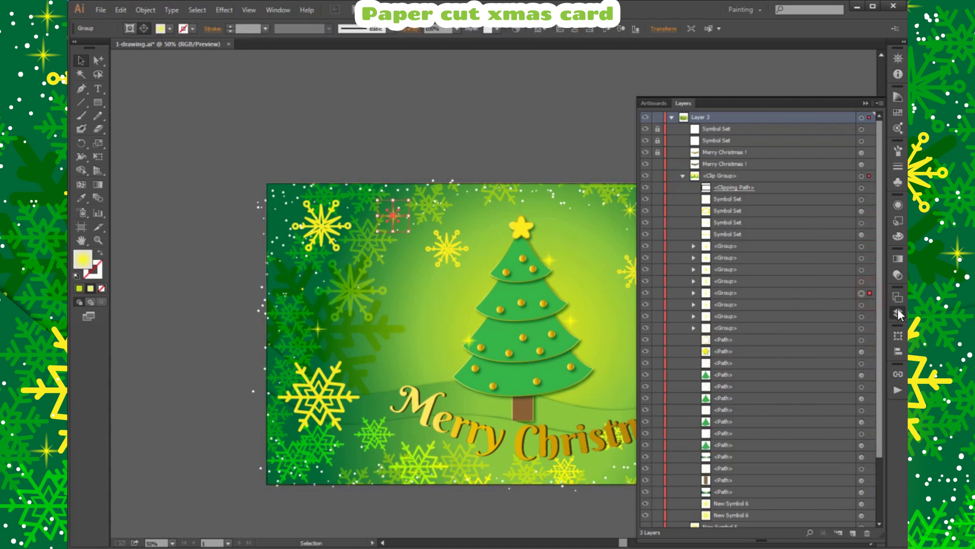
click(898, 313)
mouse_move(394, 218)
mouse_down()
mouse_move(443, 389)
mouse_move(306, 438)
mouse_move(290, 430)
mouse_move(788, 348)
mouse_move(789, 318)
mouse_move(757, 198)
mouse_move(666, 203)
mouse_move(737, 468)
mouse_move(290, 212)
mouse_move(292, 178)
mouse_up()
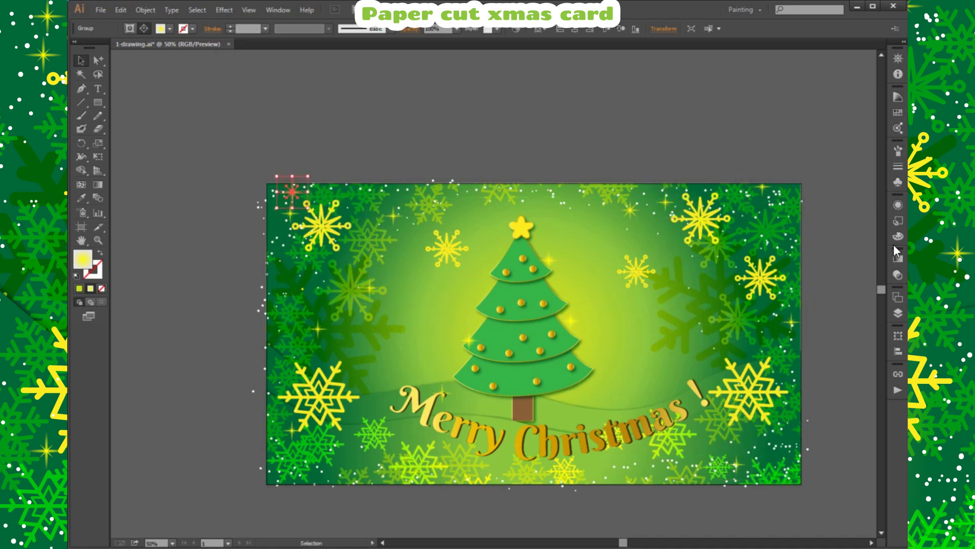
click(897, 312)
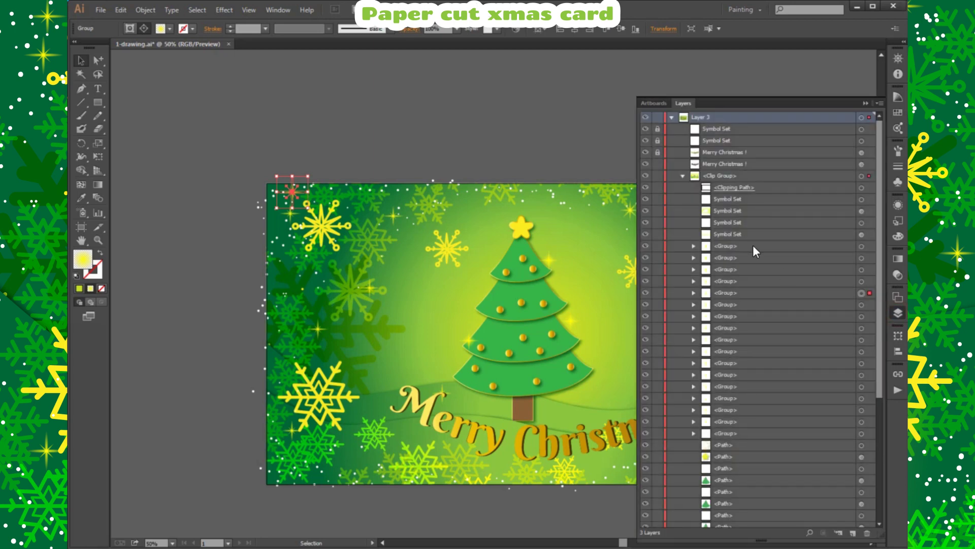
click(683, 175)
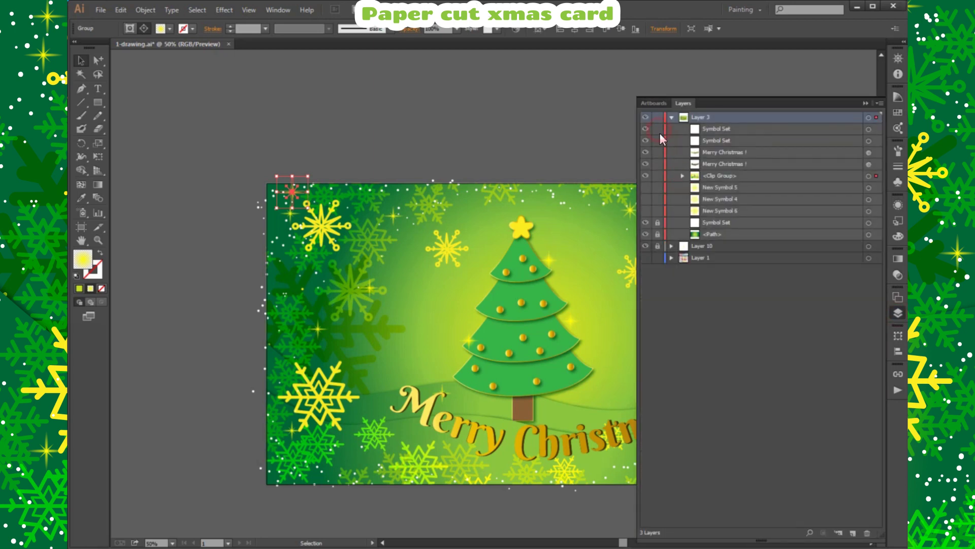
- Try dark green and white fills on the Merry Christmas title, then restore the gold gradient
click(869, 153)
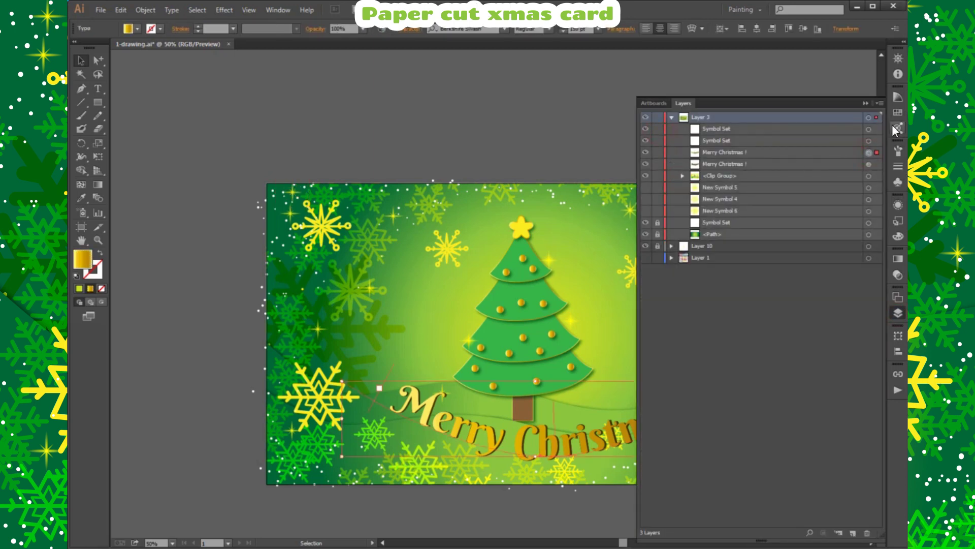
click(899, 315)
click(137, 28)
click(117, 85)
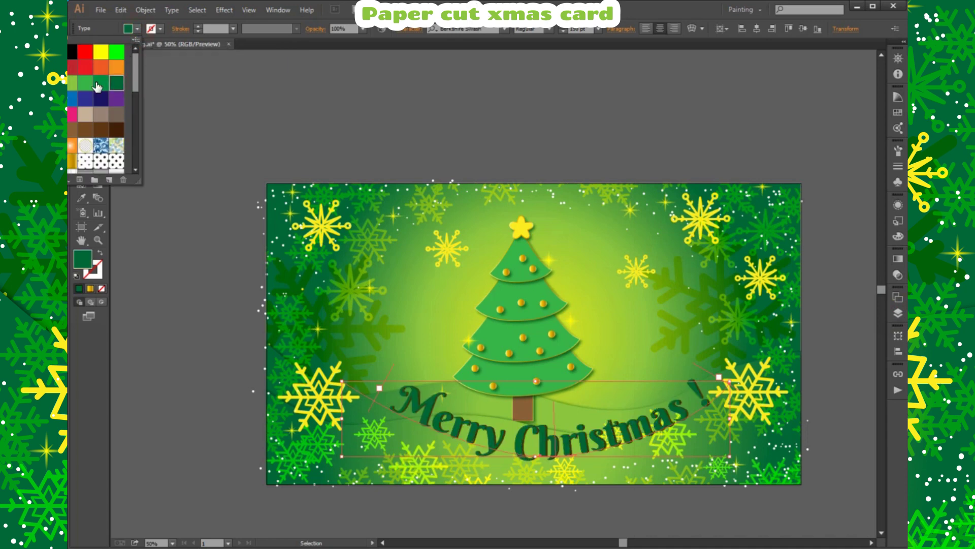
click(57, 51)
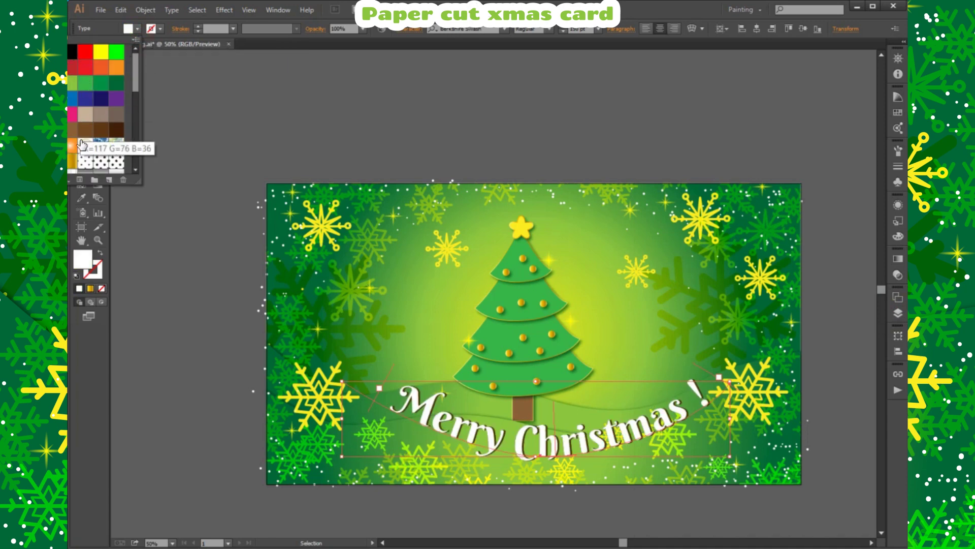
click(74, 160)
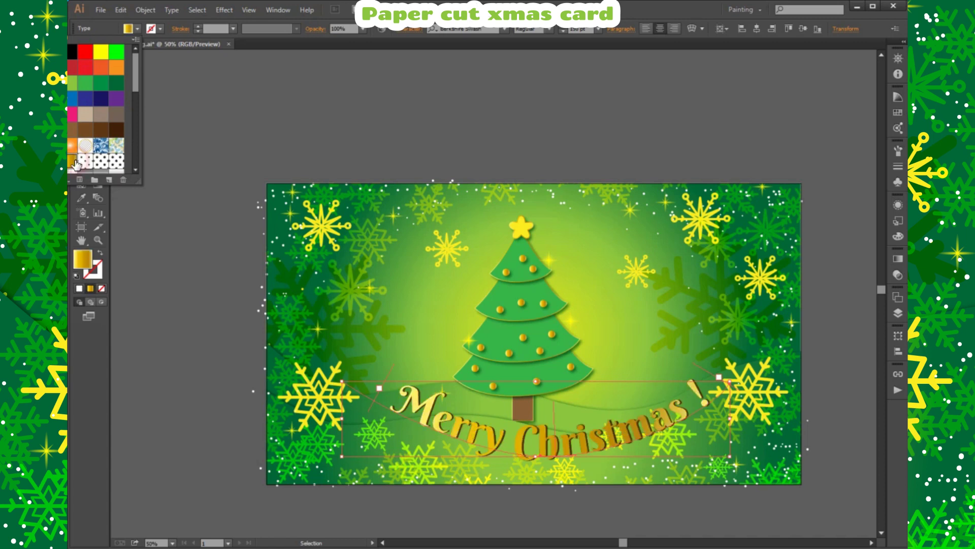
click(900, 206)
- Try a dark green 4 pt outline, then a white 2 pt outline, on the title
click(898, 205)
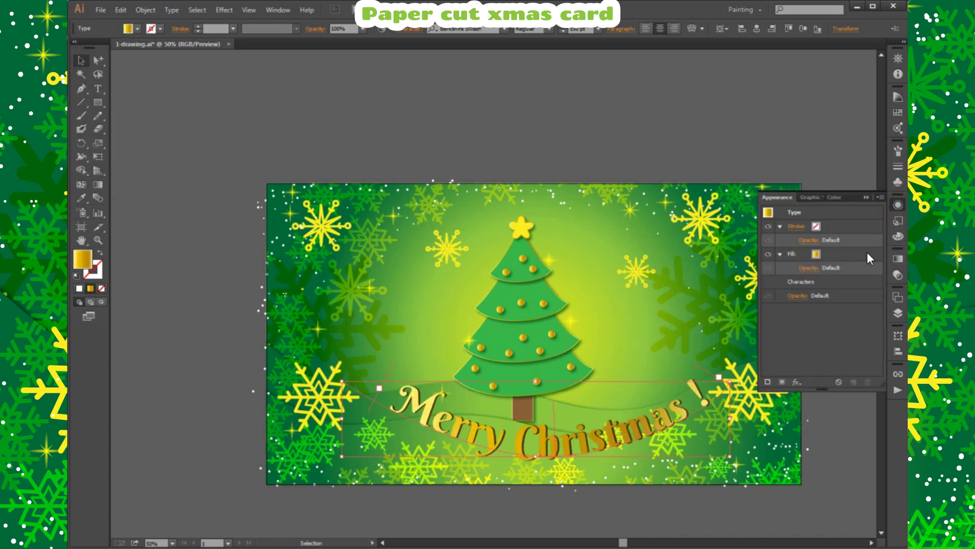
click(814, 226)
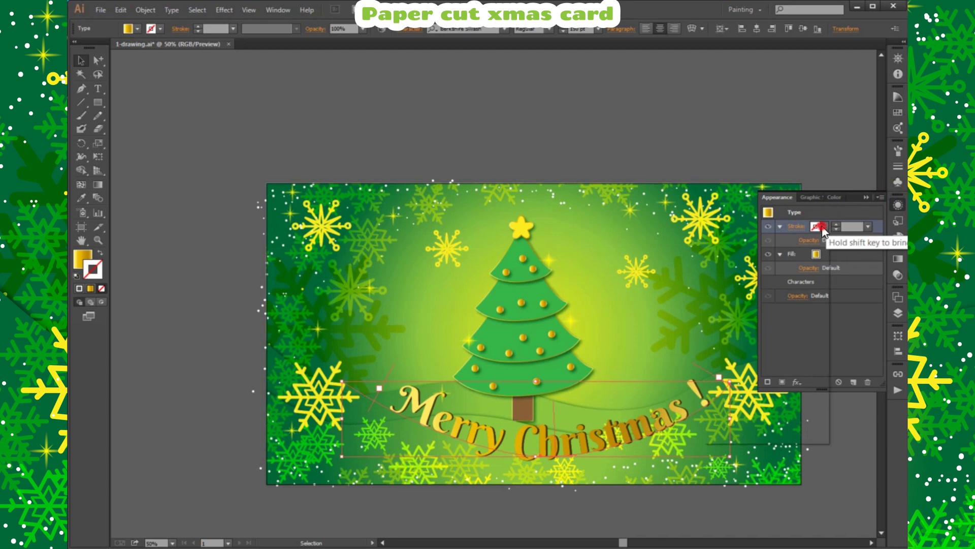
click(824, 226)
click(807, 280)
click(868, 226)
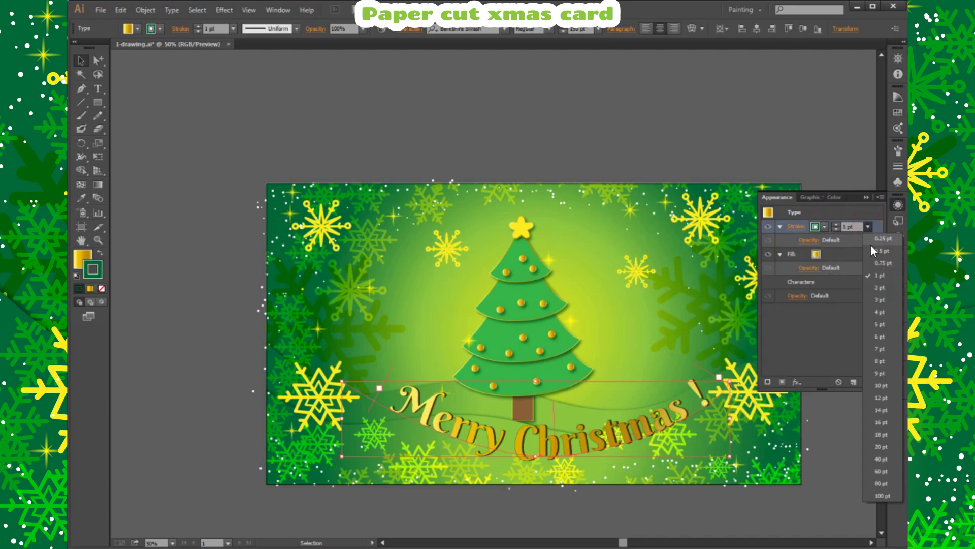
click(882, 309)
click(825, 227)
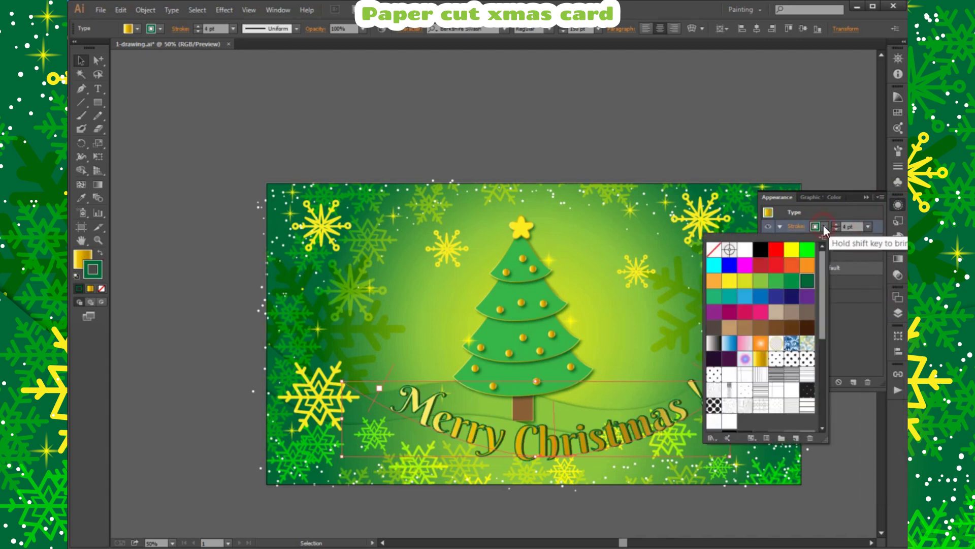
click(745, 250)
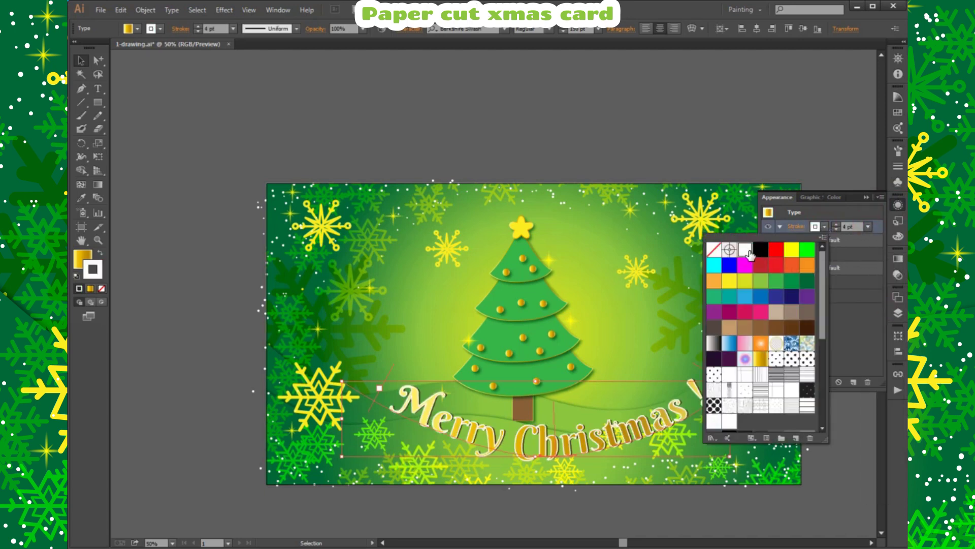
click(868, 226)
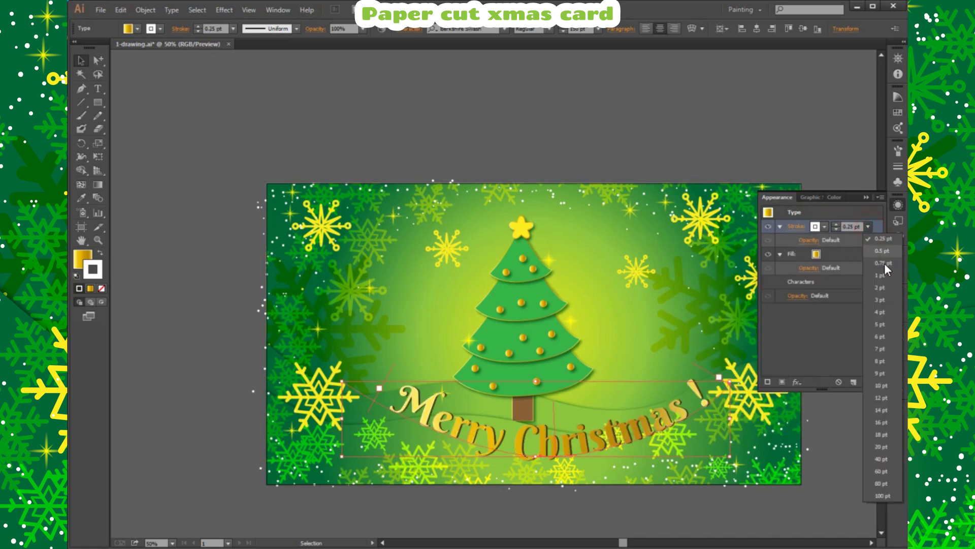
click(883, 286)
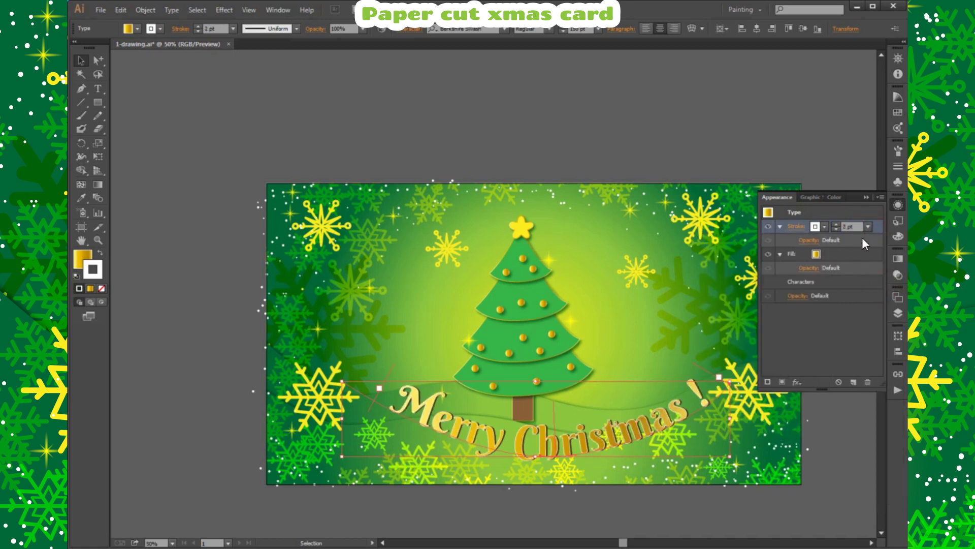
- Try dark brown, dark purple, yellow-orange and dark green outline colours on the title
click(825, 227)
click(807, 327)
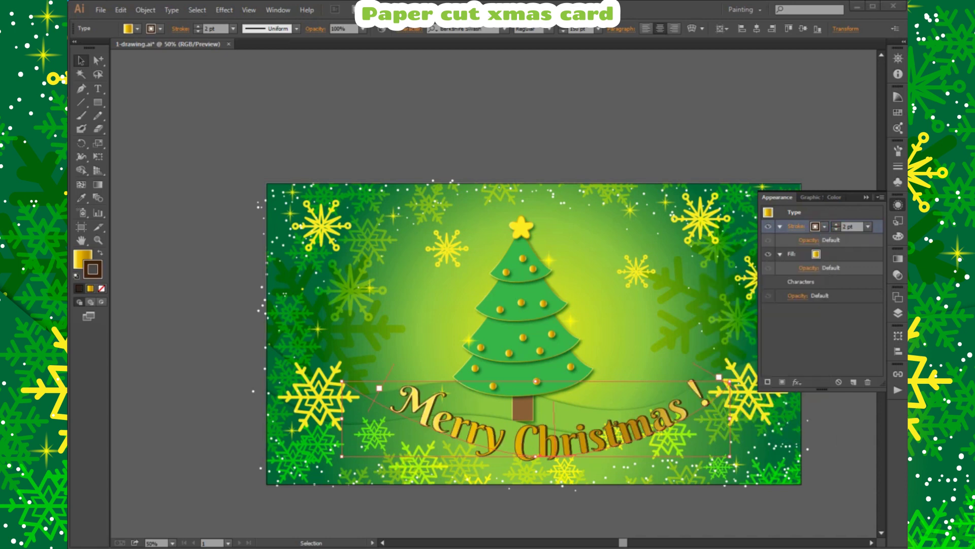
click(824, 229)
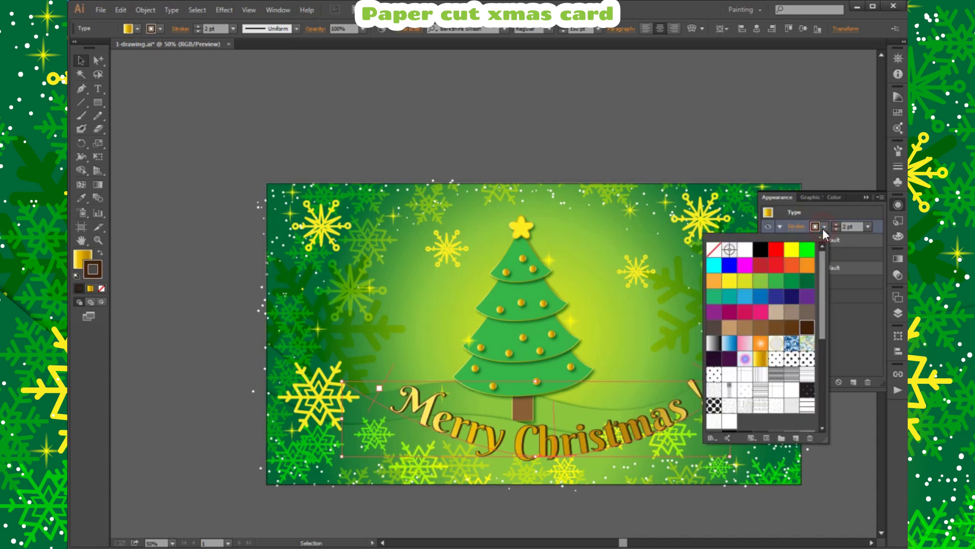
click(714, 359)
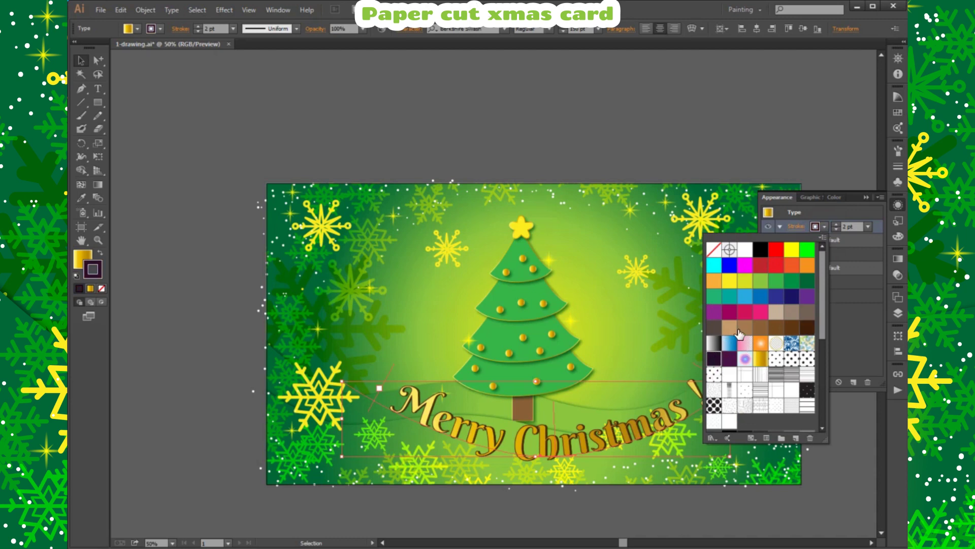
scroll(776, 330, down, 5)
scroll(776, 331, down, 3)
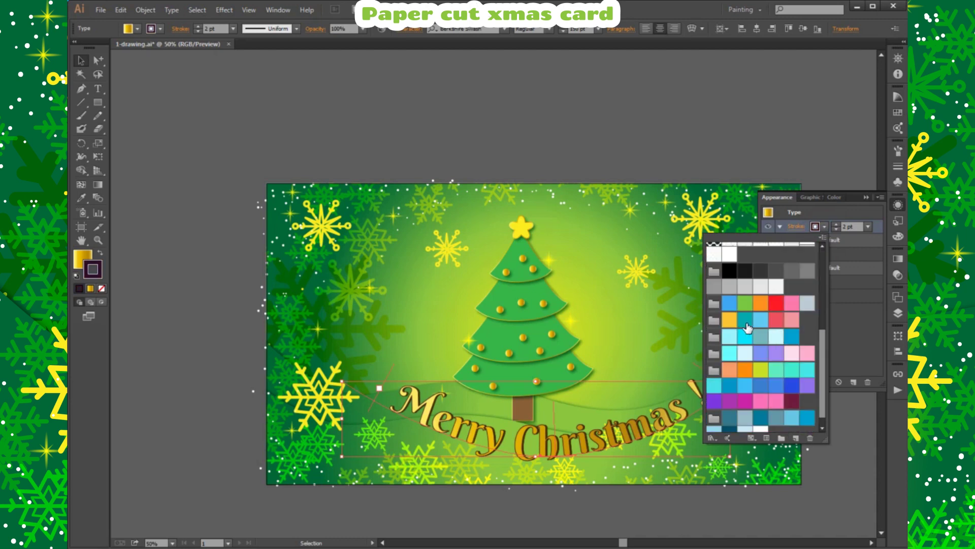
click(730, 320)
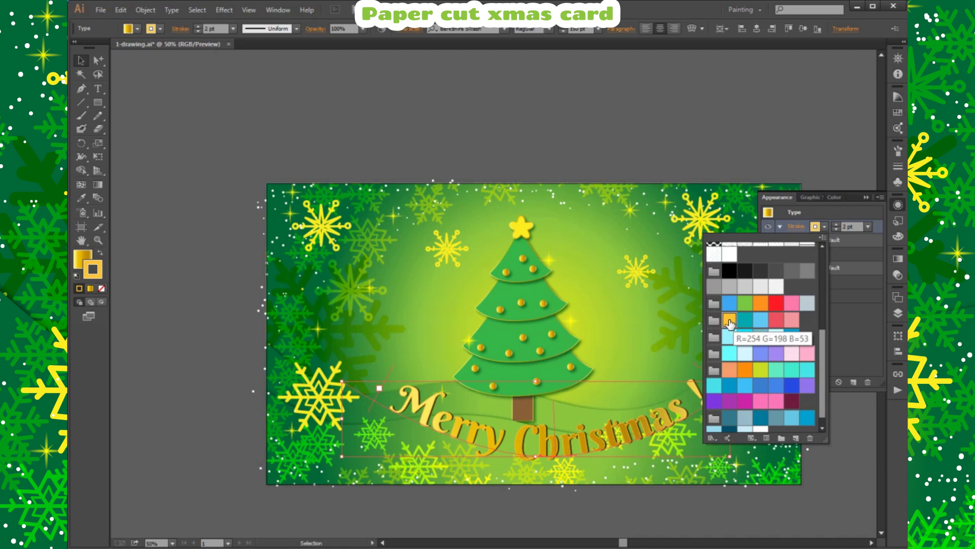
scroll(772, 367, down, 1)
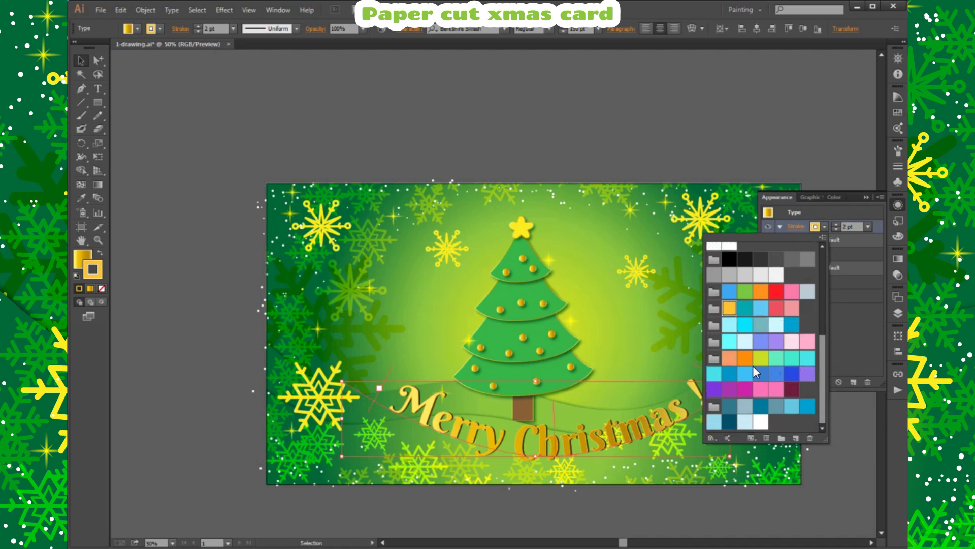
scroll(756, 363, up, 5)
scroll(757, 361, up, 5)
click(806, 281)
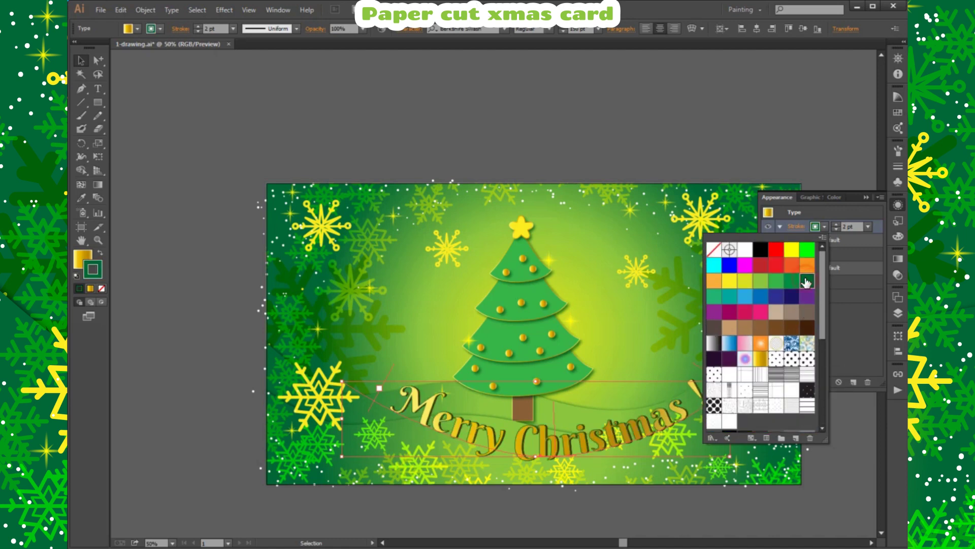
- Set the title's stroke to None
click(744, 250)
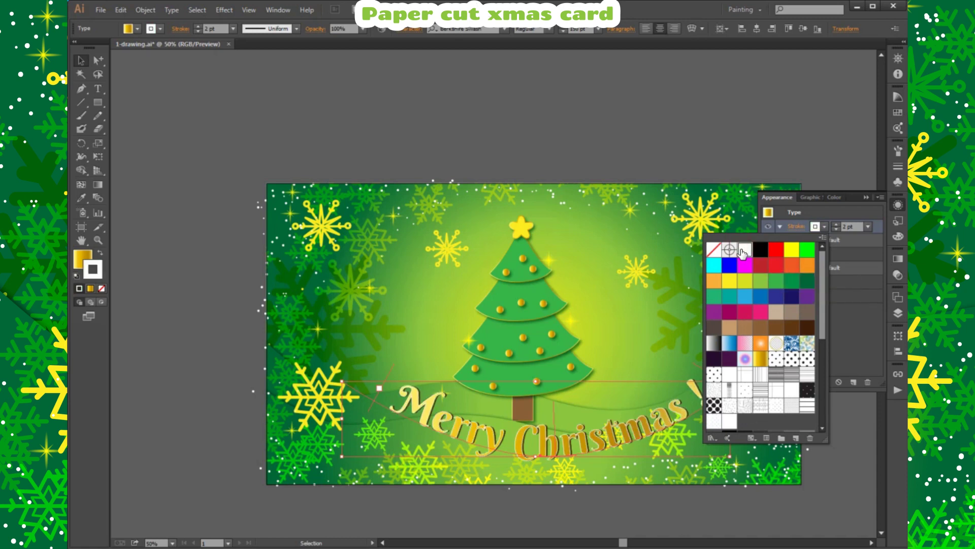
click(714, 249)
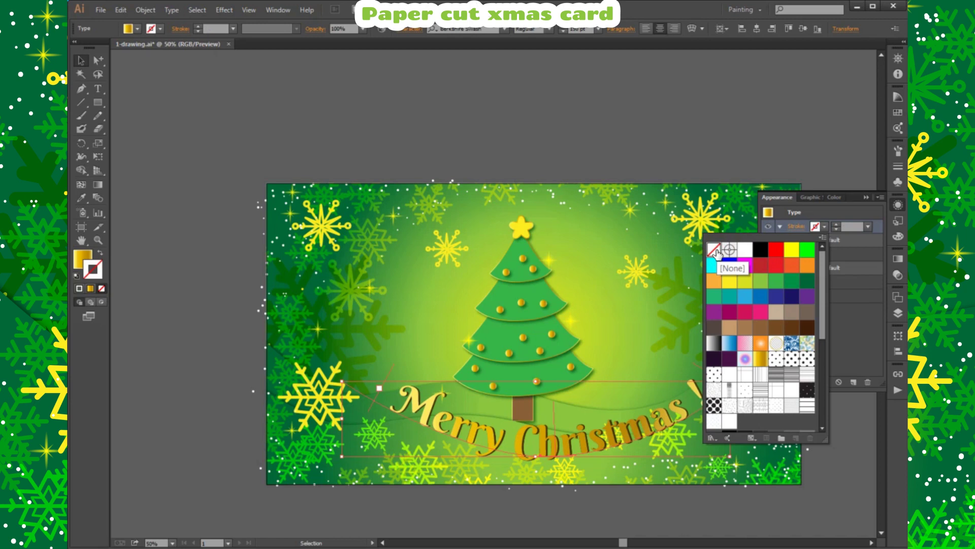
click(901, 312)
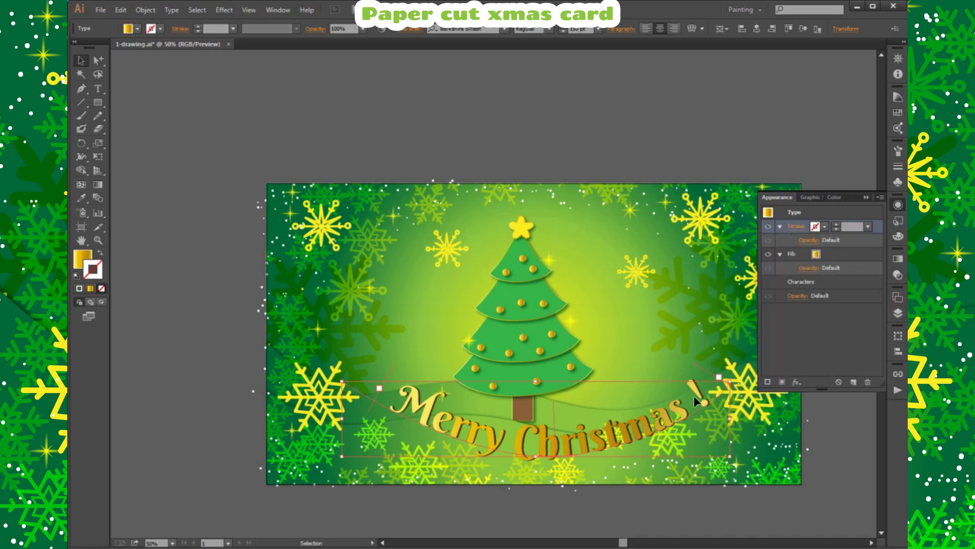
- Set the dark brown Merry Christmas copy's stroke to None after trying white 1 pt
click(897, 312)
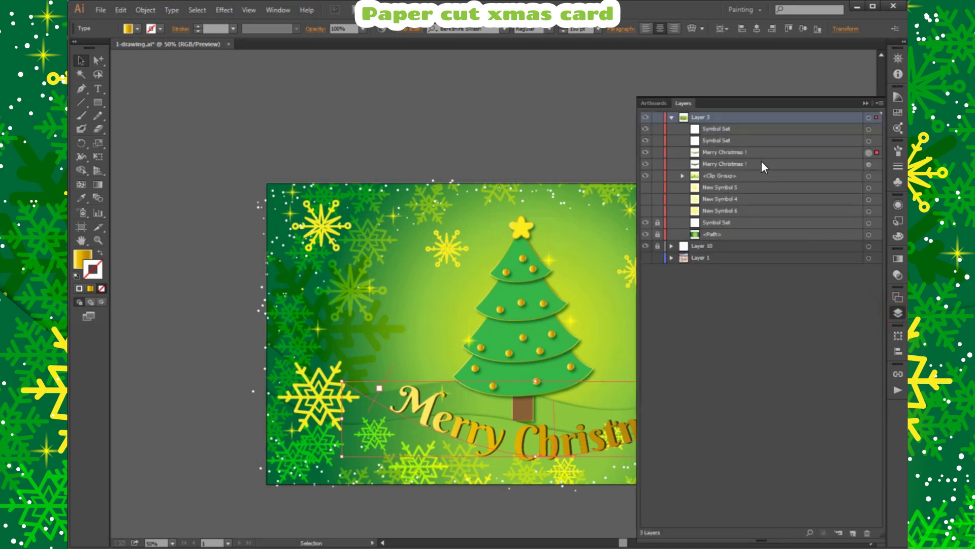
click(876, 164)
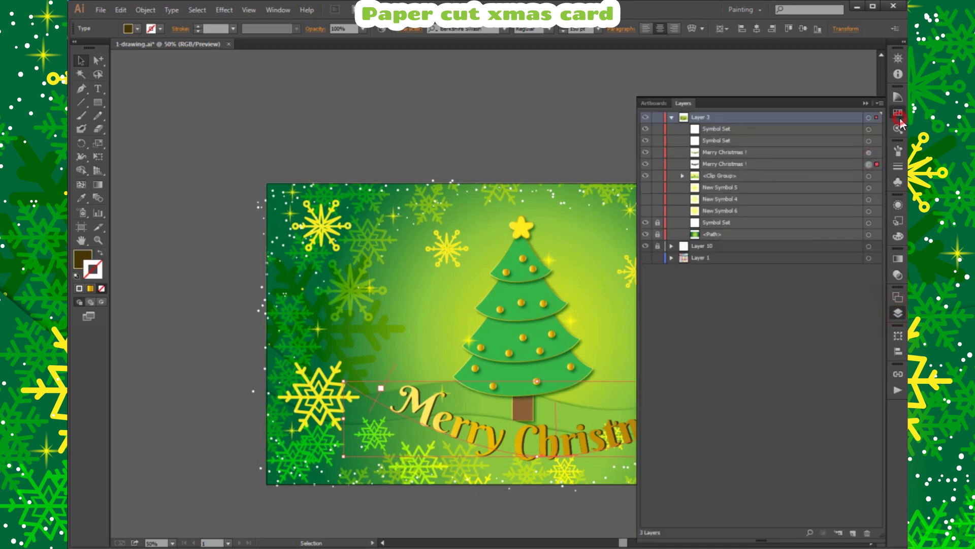
click(898, 116)
click(898, 205)
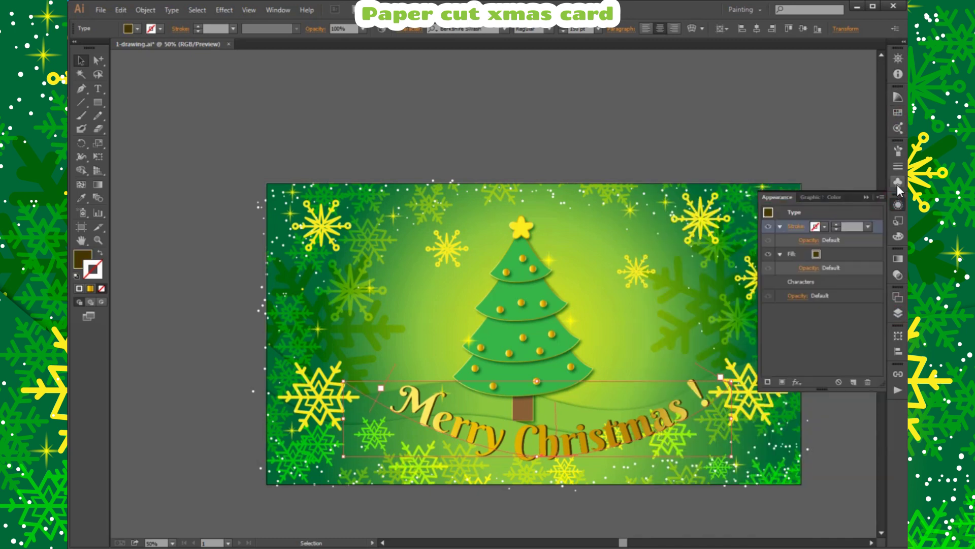
click(816, 254)
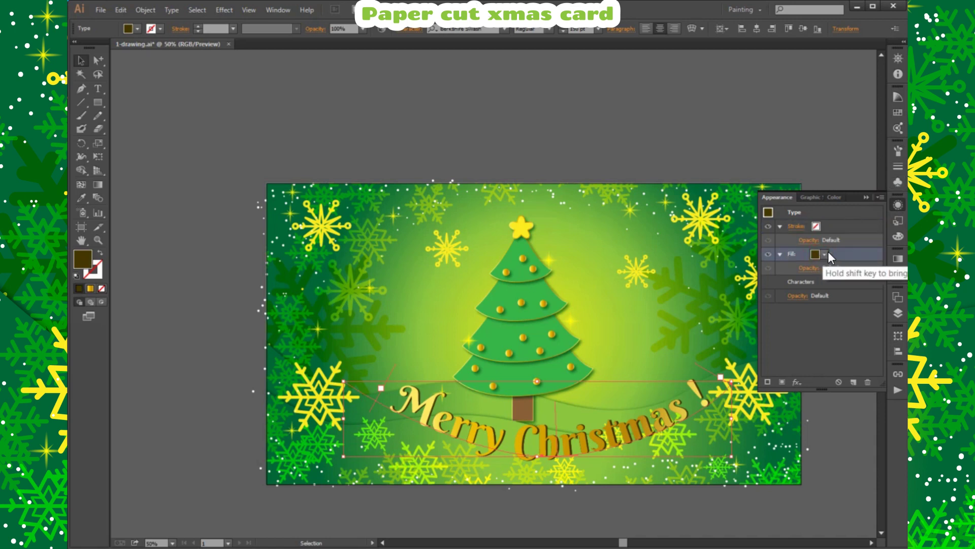
click(818, 226)
click(823, 226)
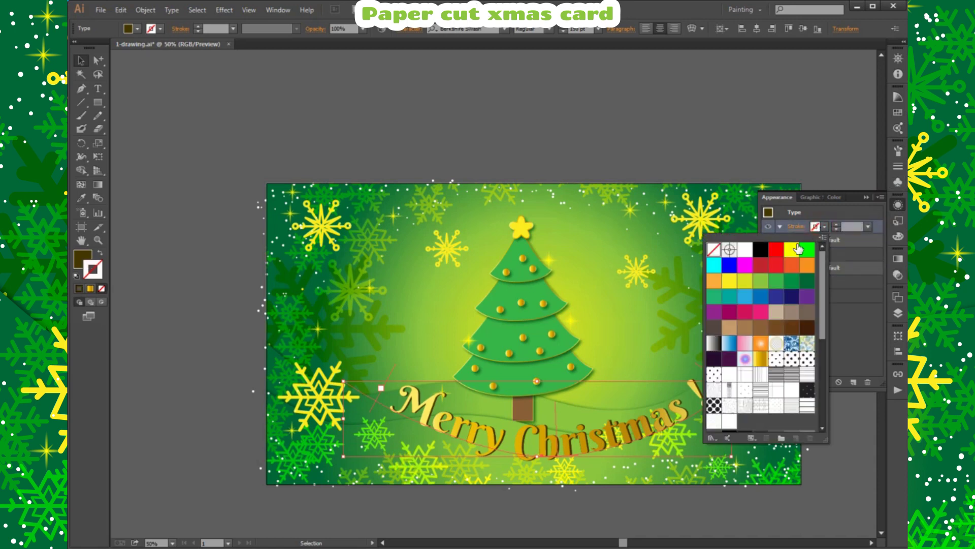
click(742, 255)
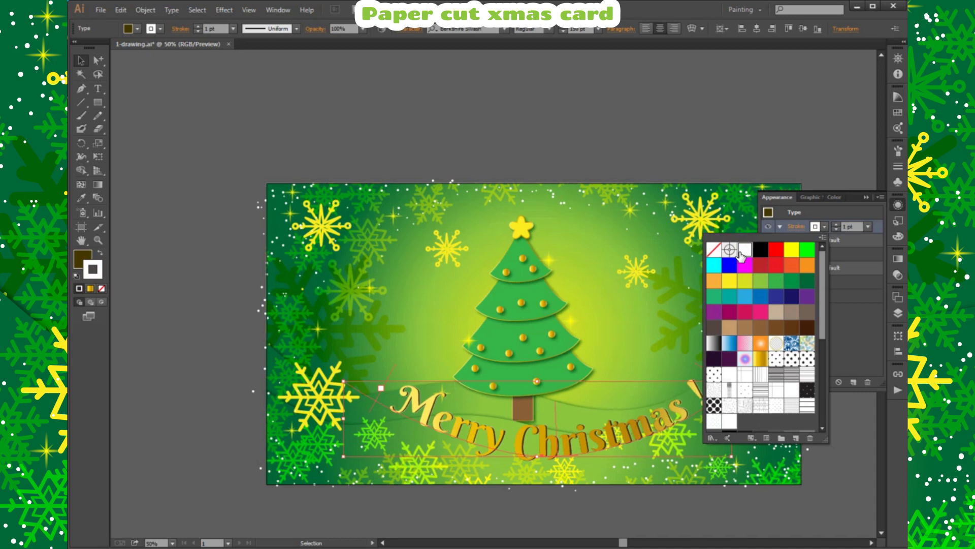
click(713, 249)
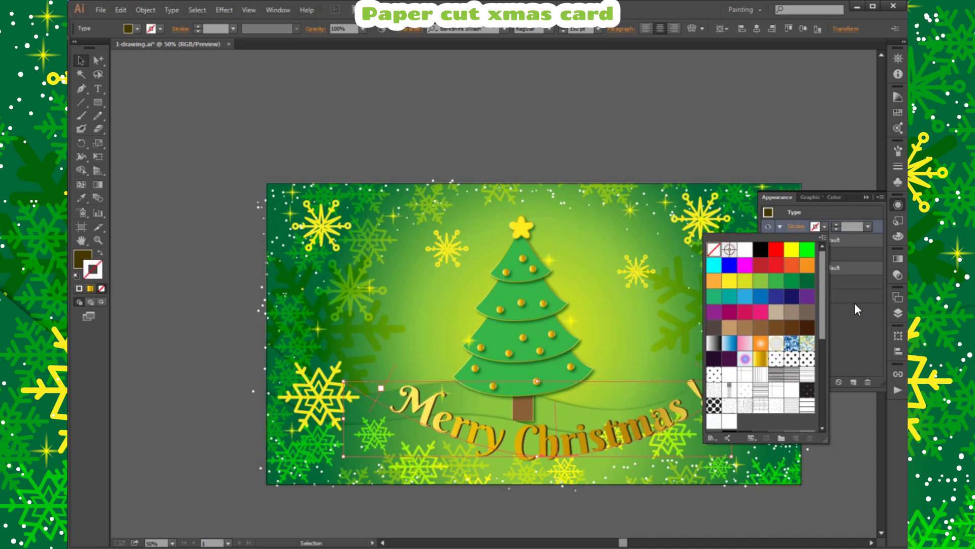
click(854, 319)
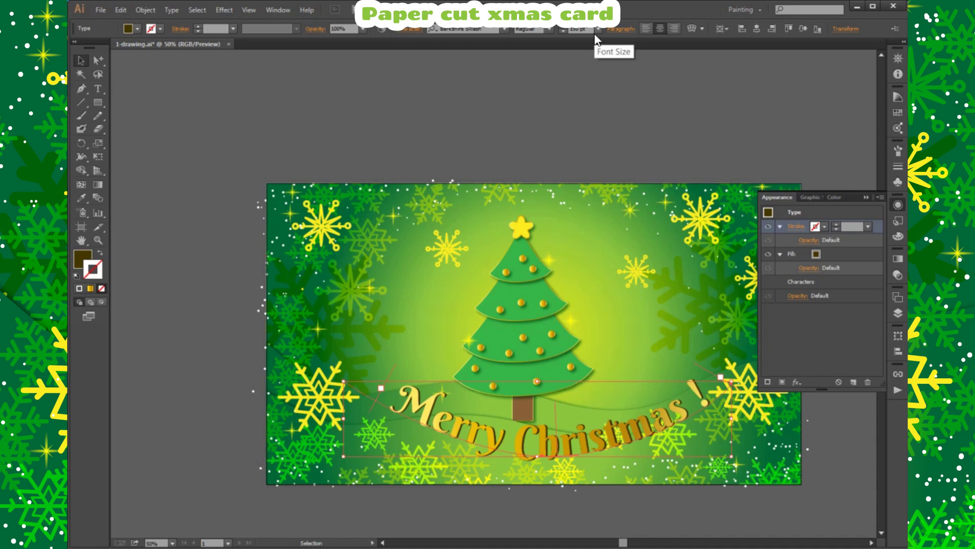
- Try a 180 pt font size on the Merry Christmas title, then undo it
double_click(575, 30)
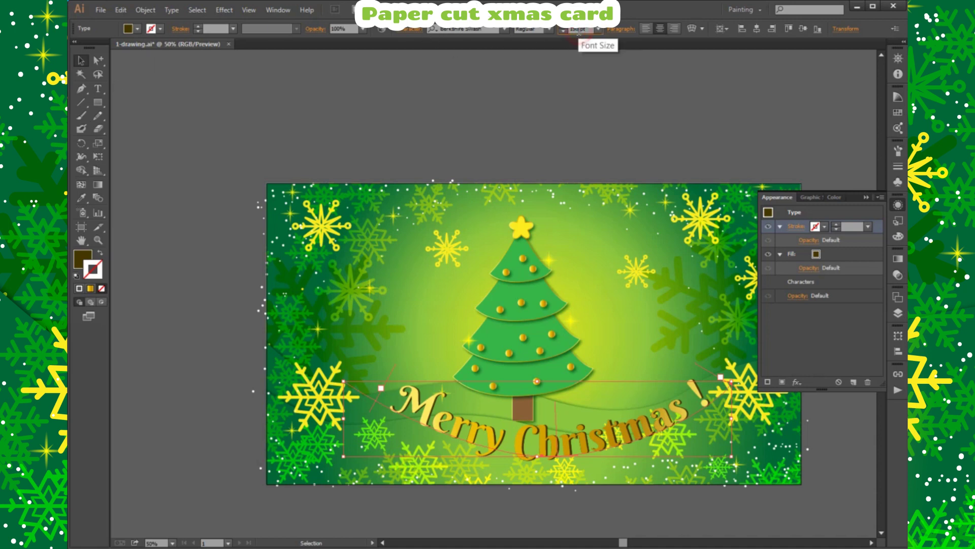
text(80)
key(Return)
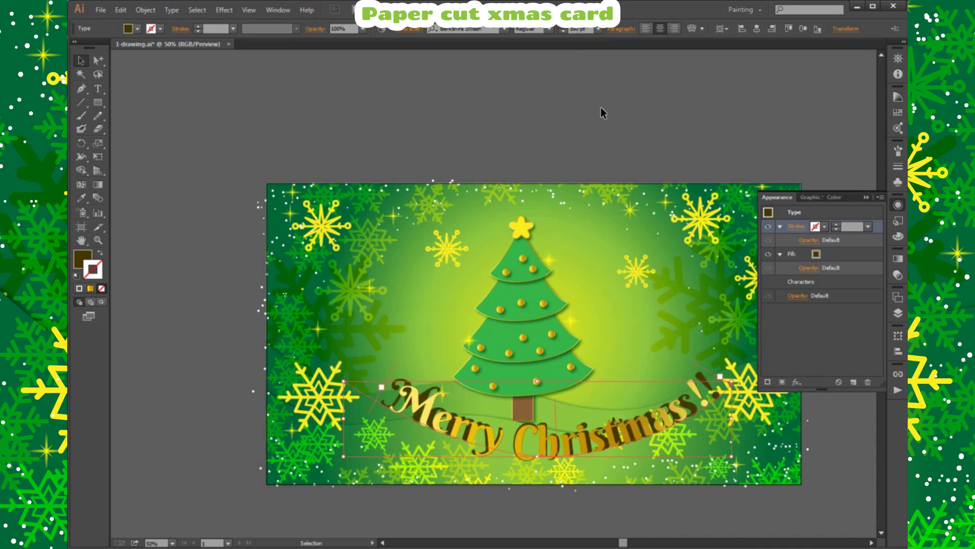
click(896, 206)
click(702, 133)
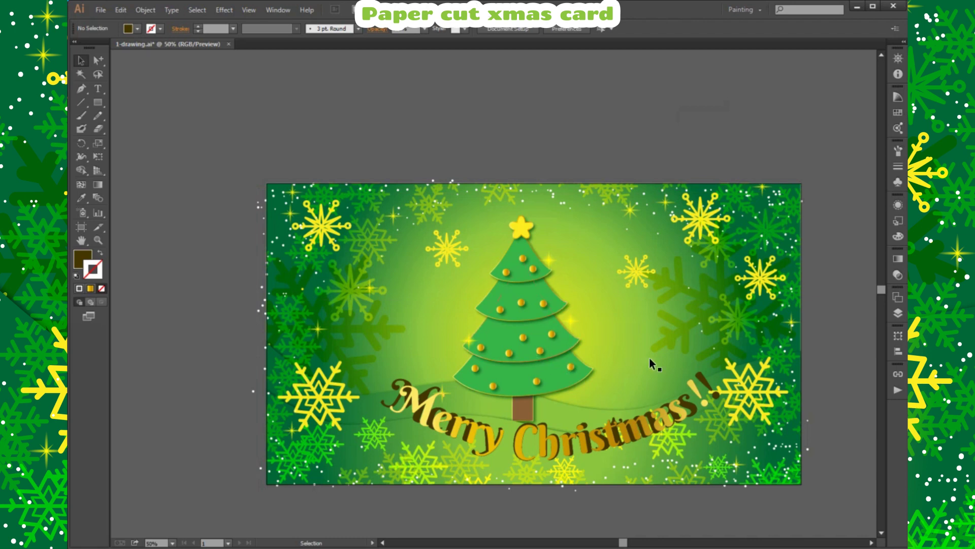
key(ctrl+z)
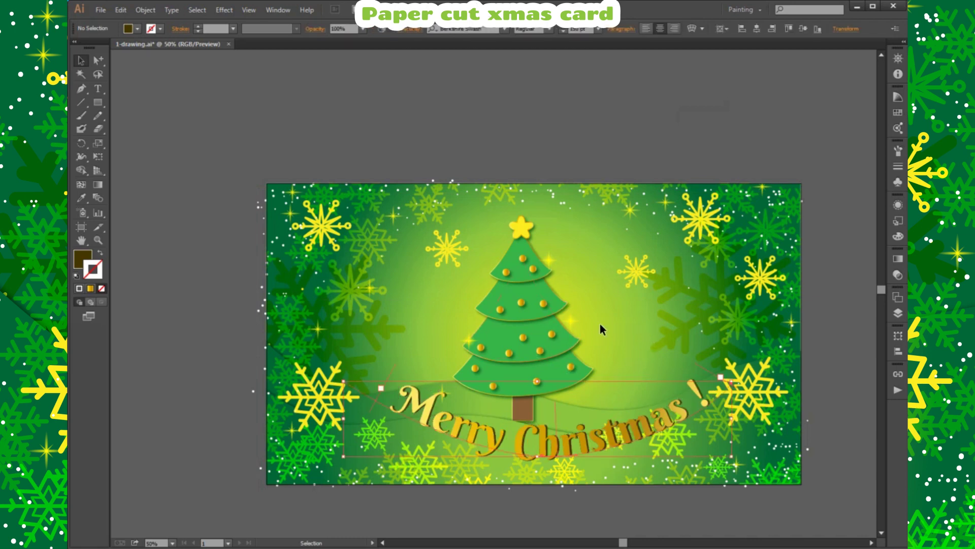
click(193, 13)
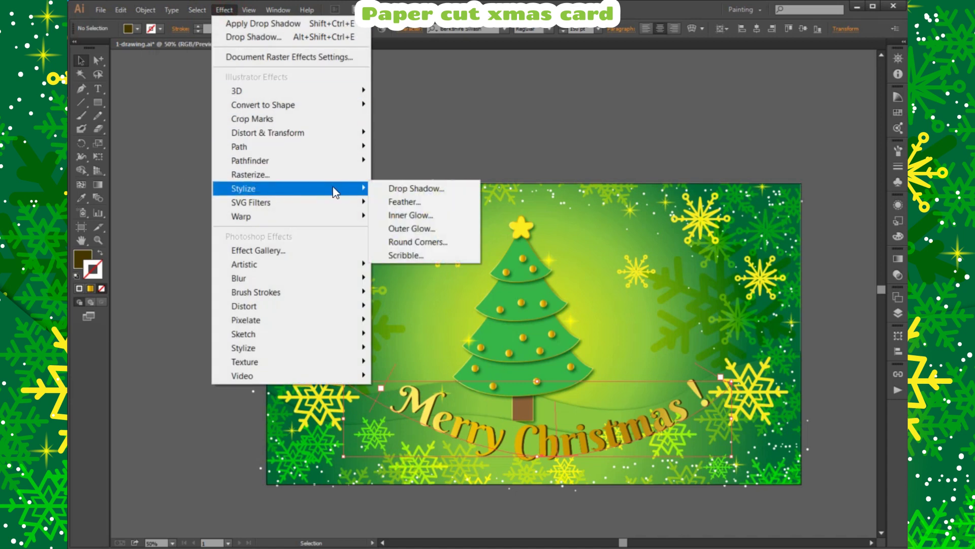
- Apply a Drop Shadow with 7 px Y offset to the title, check it, then undo
click(435, 190)
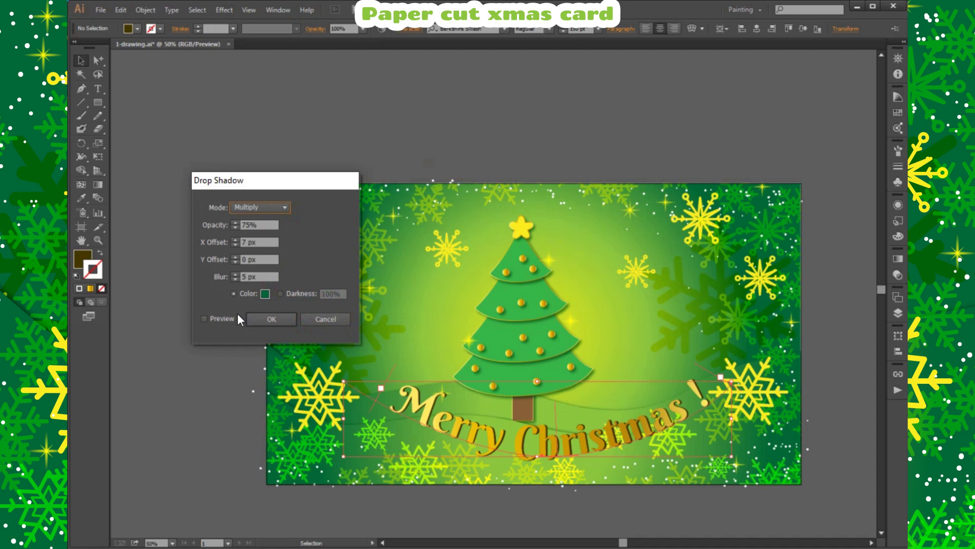
click(222, 319)
click(246, 260)
double_click(244, 261)
text(7)
text(7)
click(204, 318)
click(270, 318)
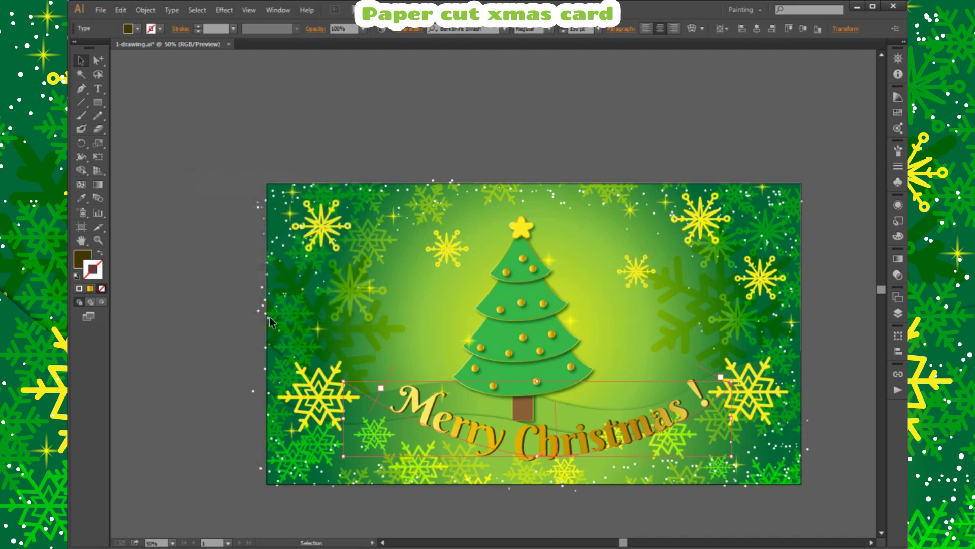
click(557, 145)
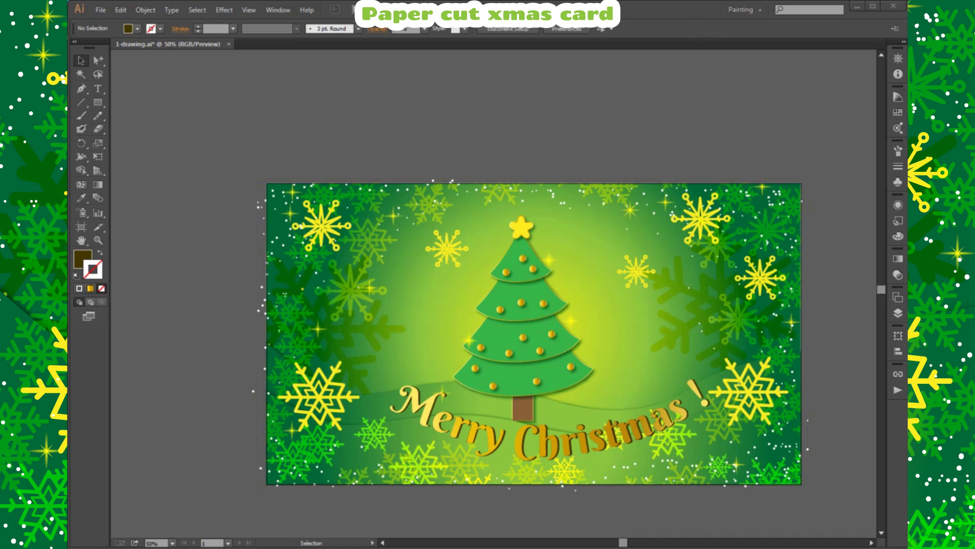
key(ctrl+z)
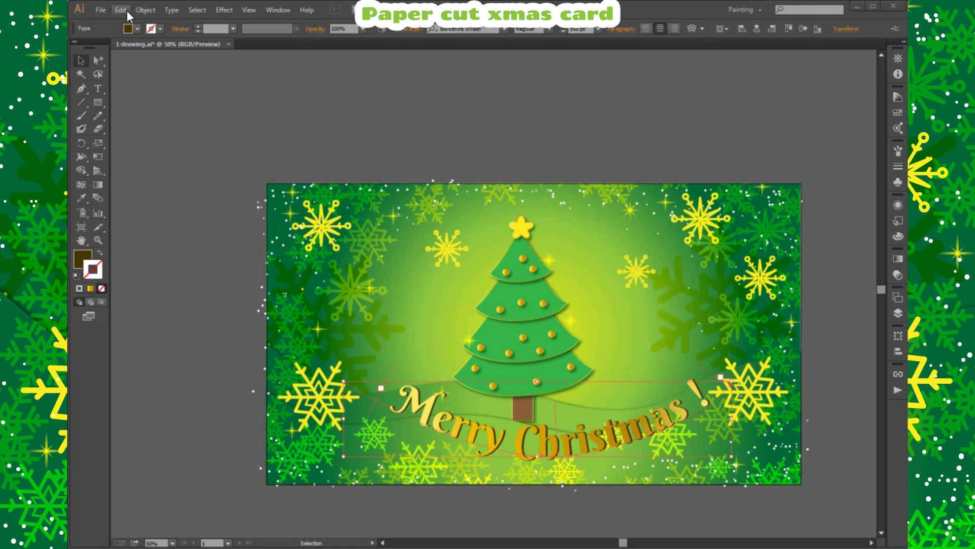
- Expand the title's appearance and expand it into outlined shapes
click(148, 11)
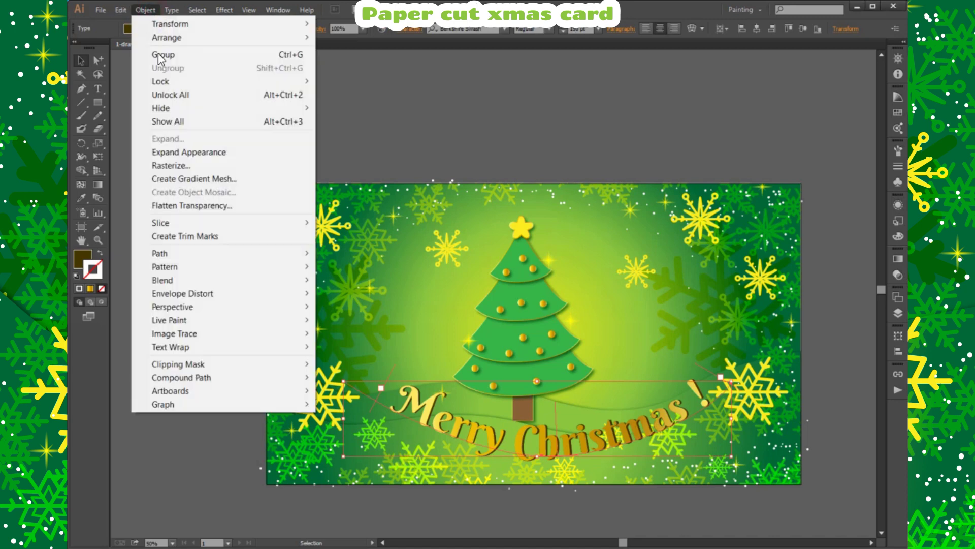
click(179, 152)
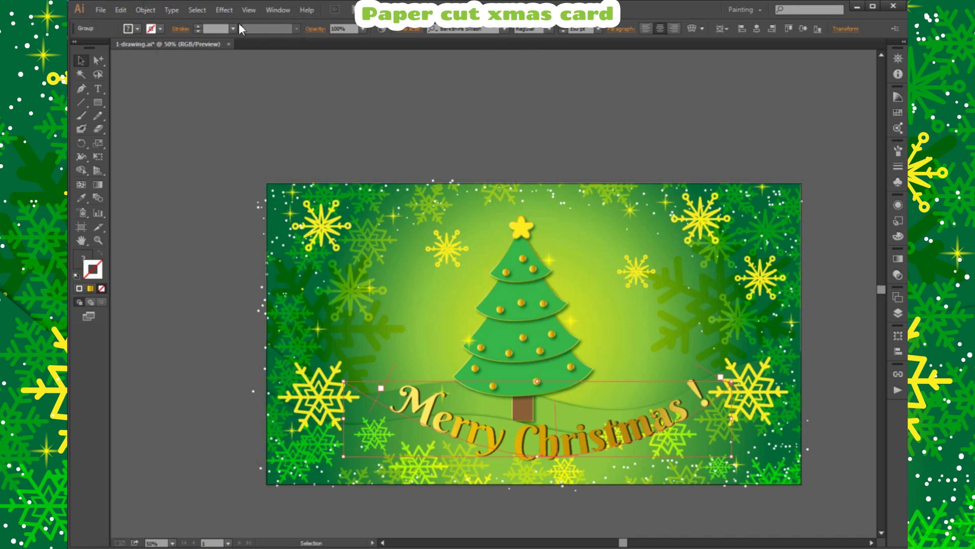
click(154, 9)
click(173, 136)
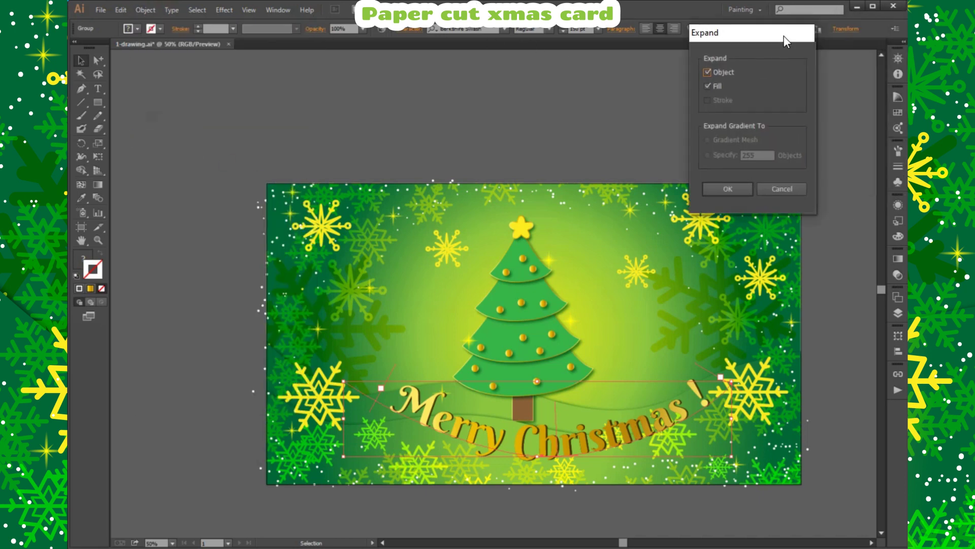
click(729, 187)
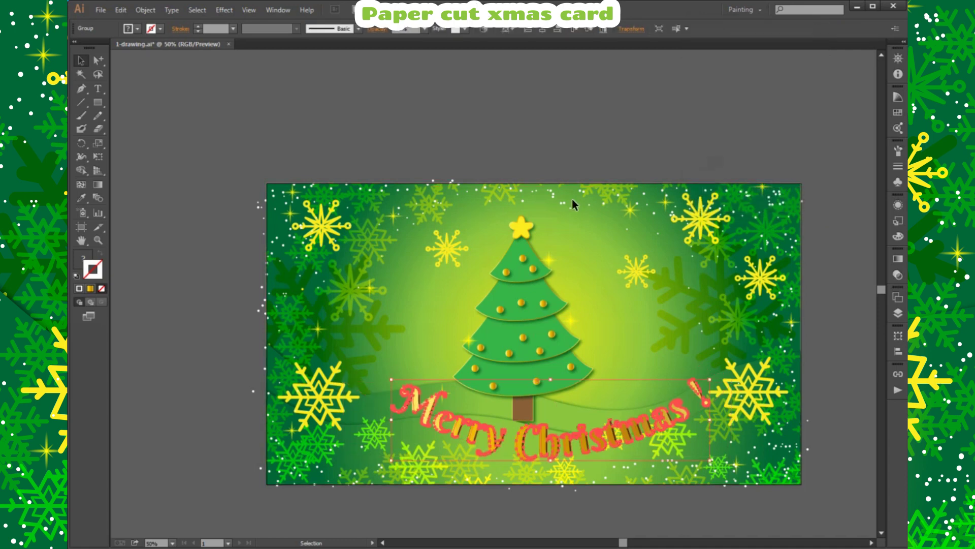
- Add a Drop Shadow with 7 px X and Y offsets to the outlined title
click(224, 9)
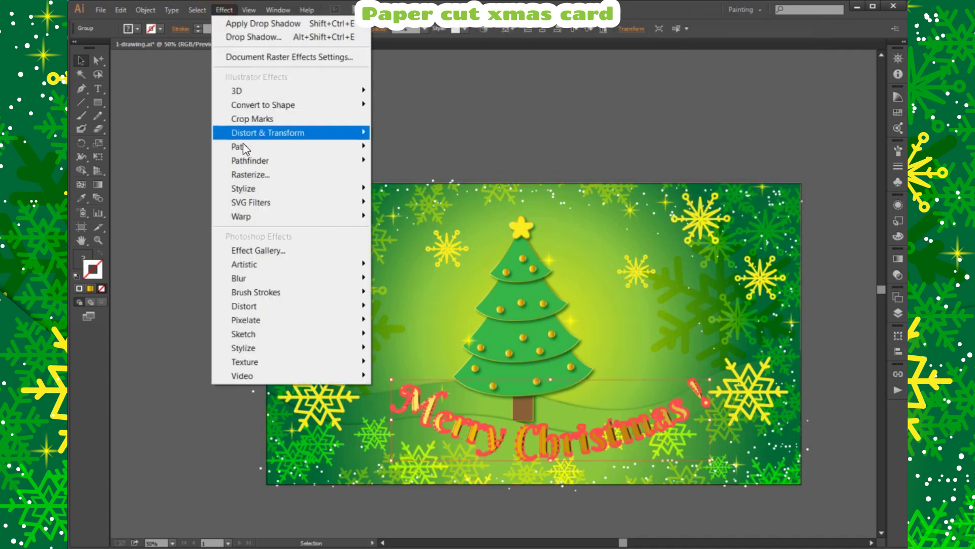
mouse_move(244, 187)
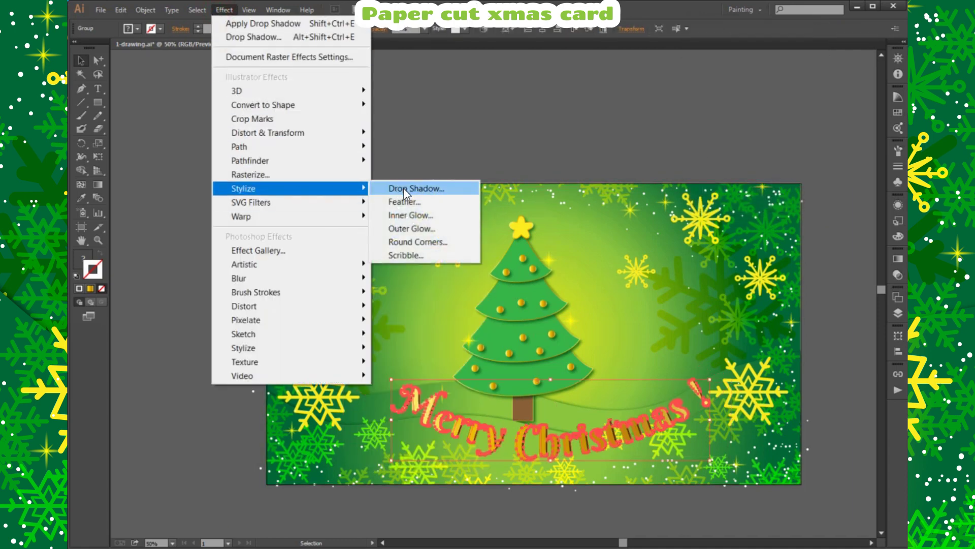
click(402, 189)
click(220, 319)
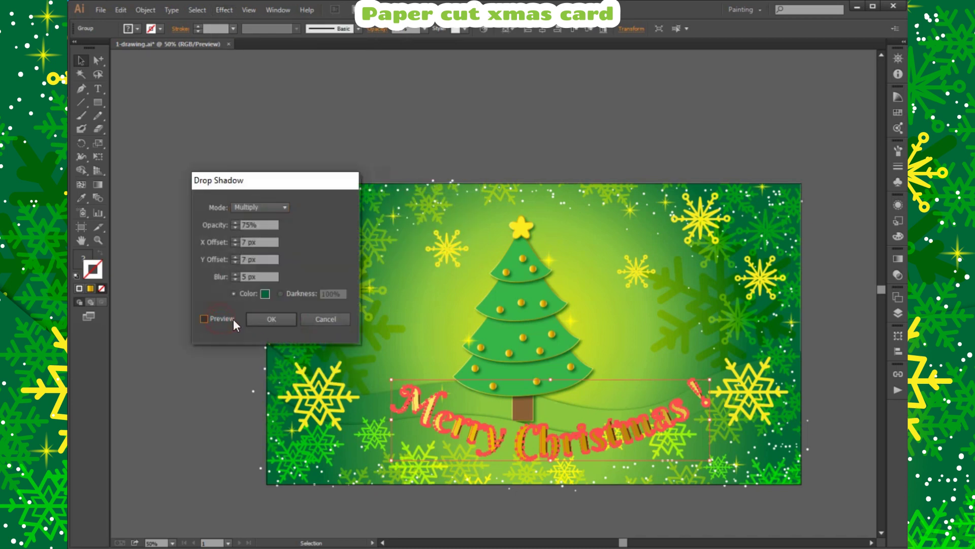
click(259, 319)
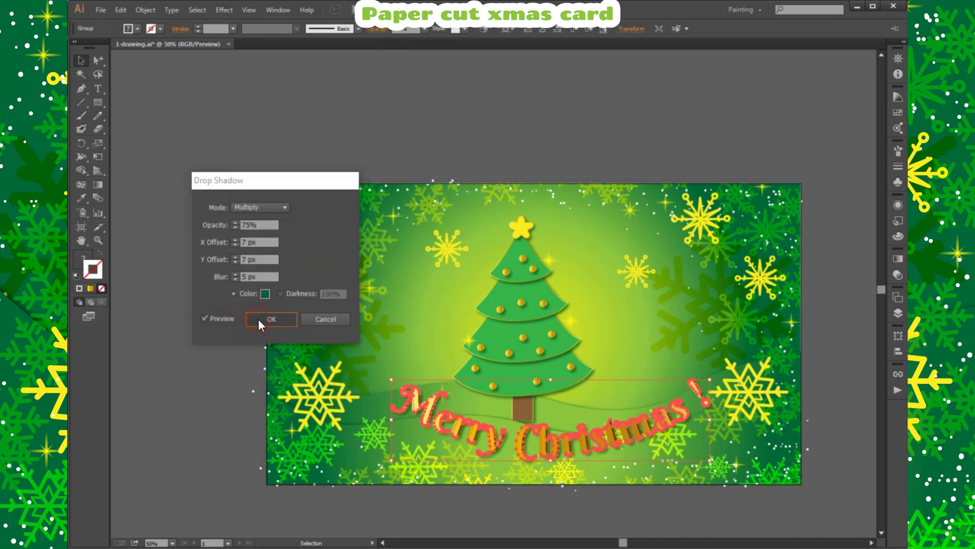
click(568, 147)
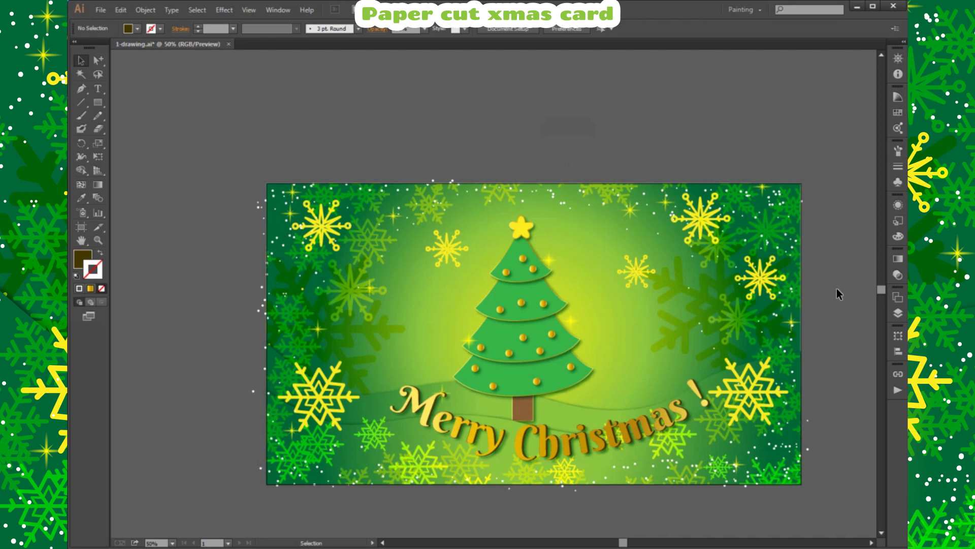
- Expand the <Clip Group> in Layers to view its paths and symbol sets, narrowing the panel
click(898, 312)
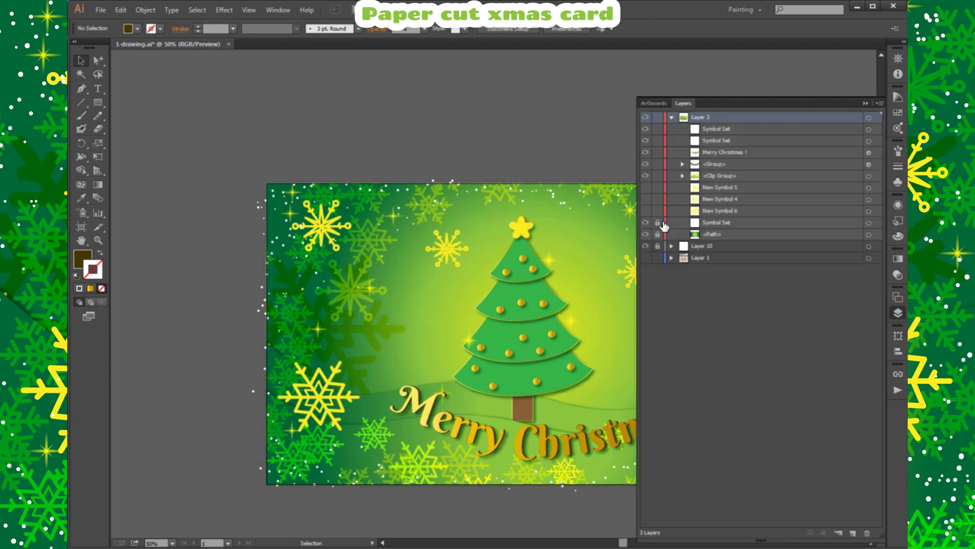
click(682, 176)
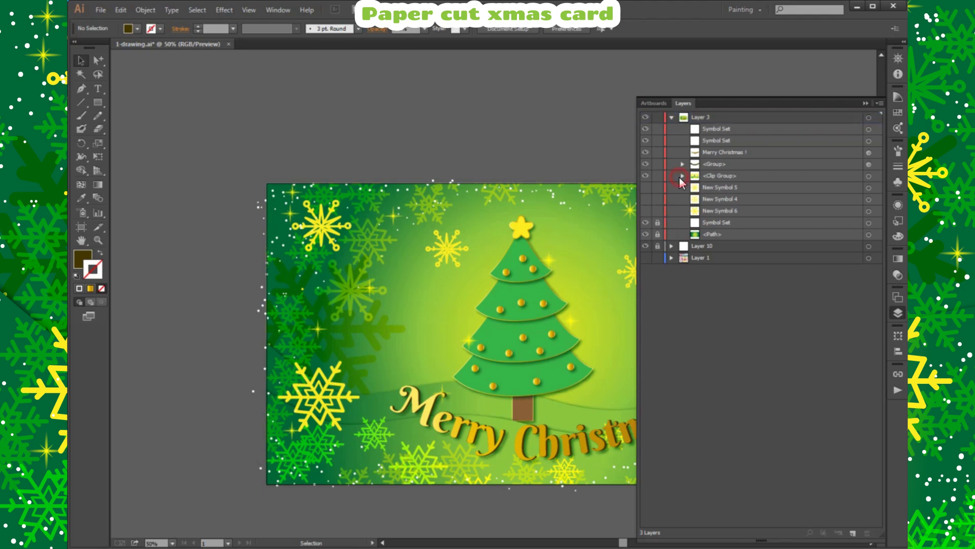
scroll(763, 373, down, 5)
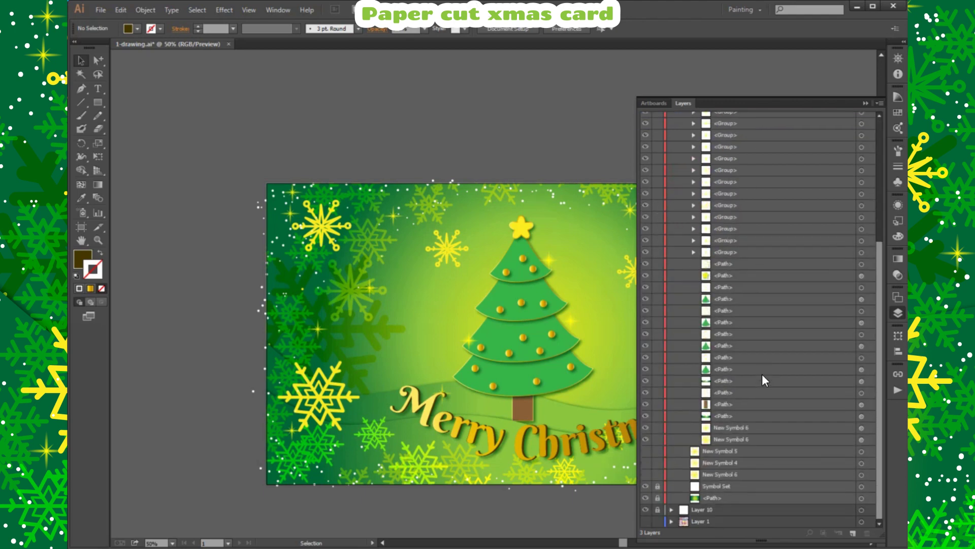
scroll(866, 545, right, 1)
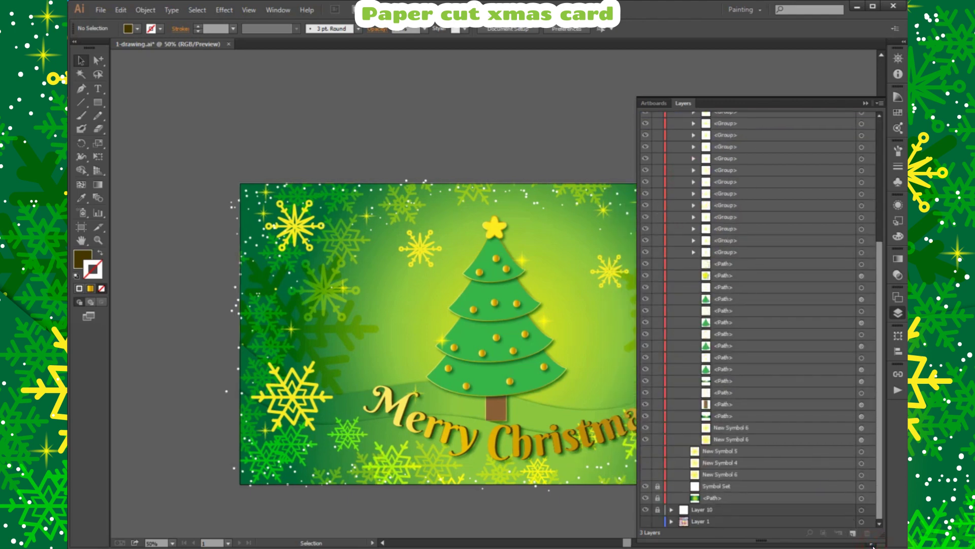
scroll(866, 545, right, 4)
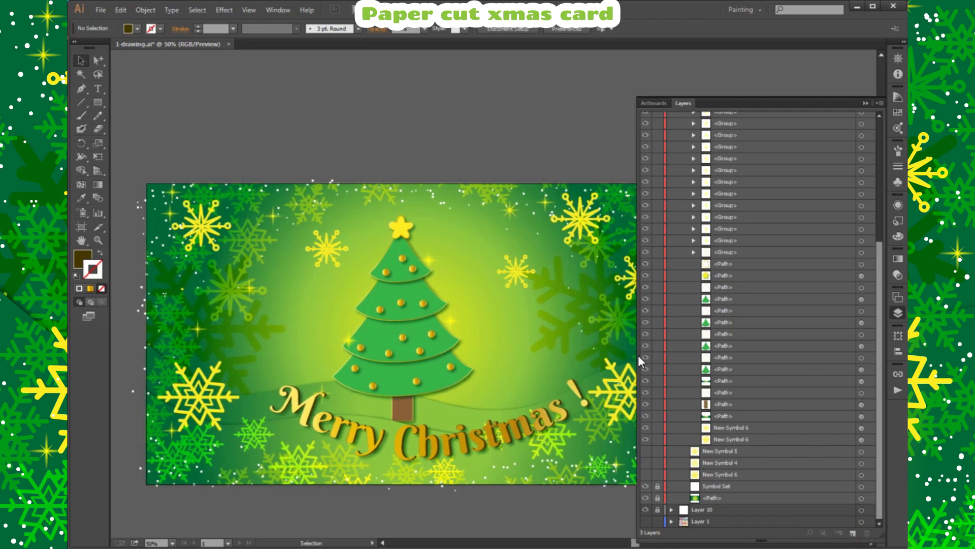
drag(639, 361, 689, 352)
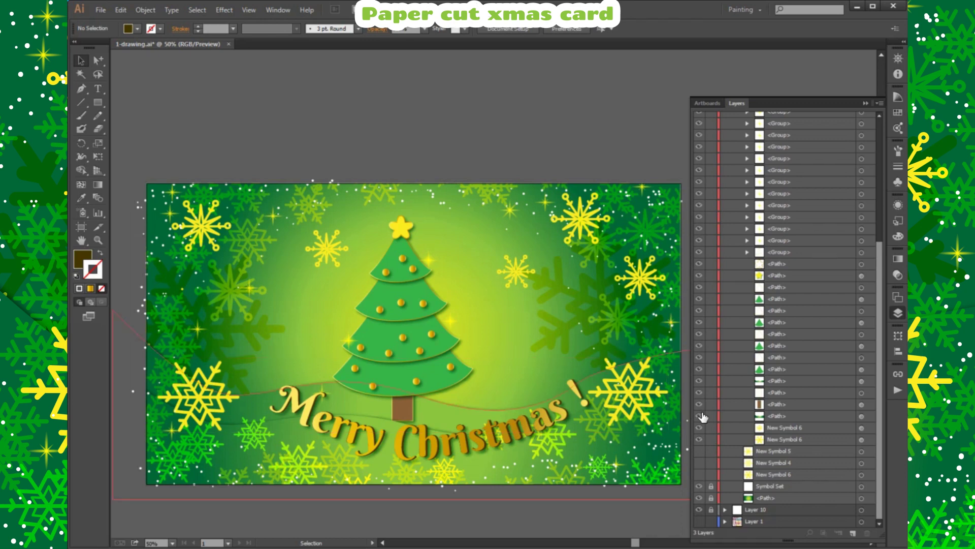
- Select the background path, unlock the Symbol Set, and reverse its radial gradient's green stops
click(870, 416)
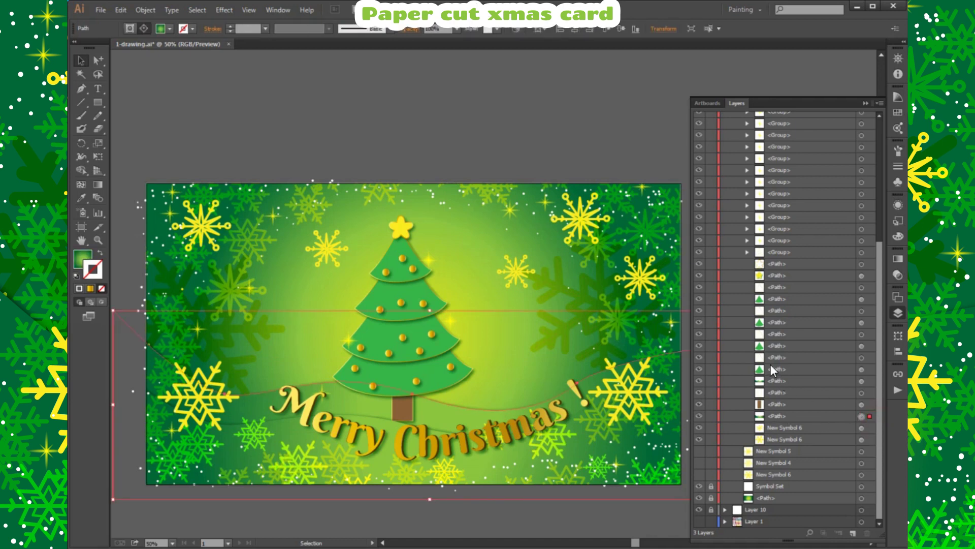
click(711, 486)
click(898, 259)
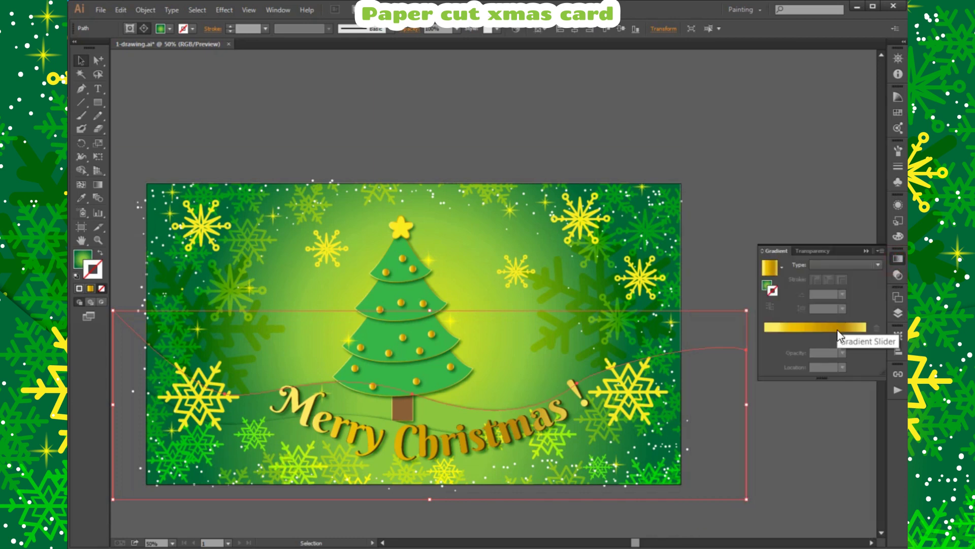
click(83, 259)
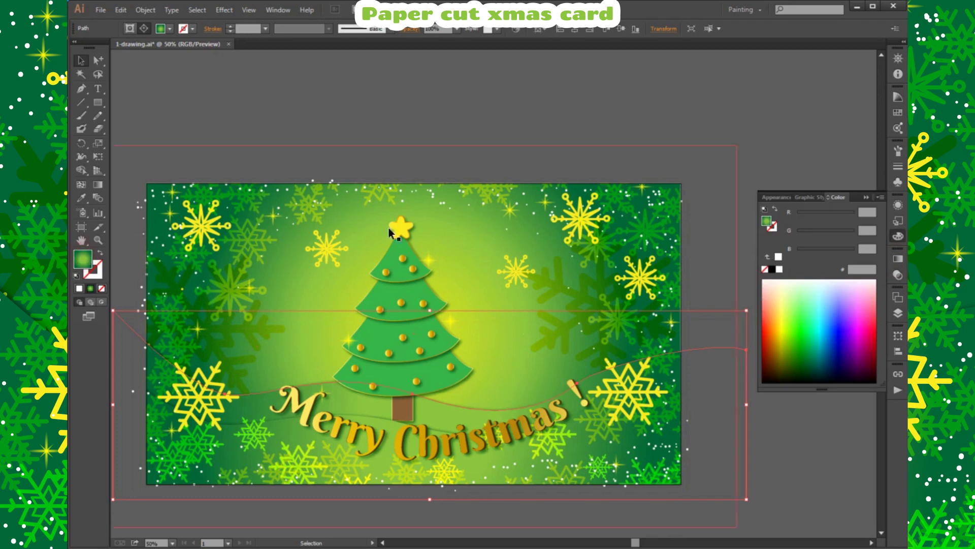
click(898, 259)
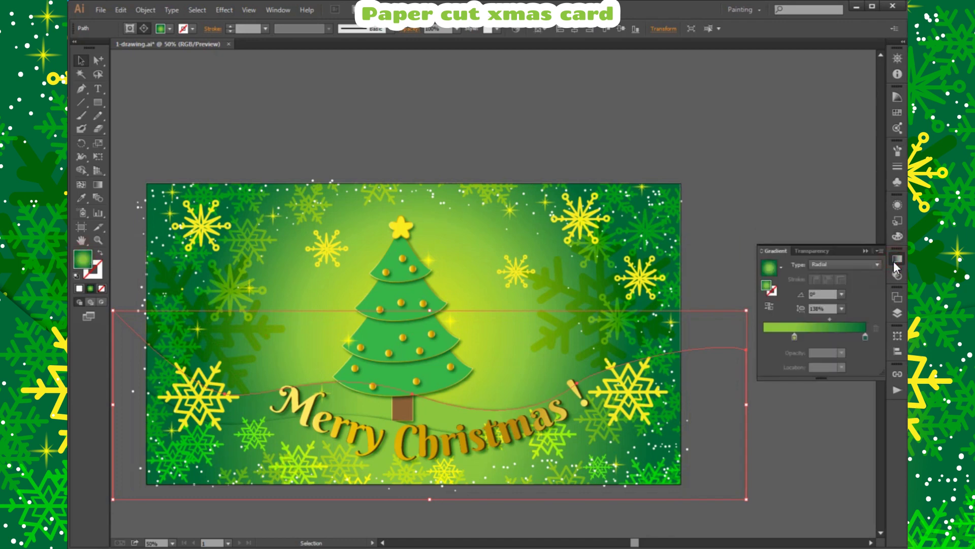
click(769, 306)
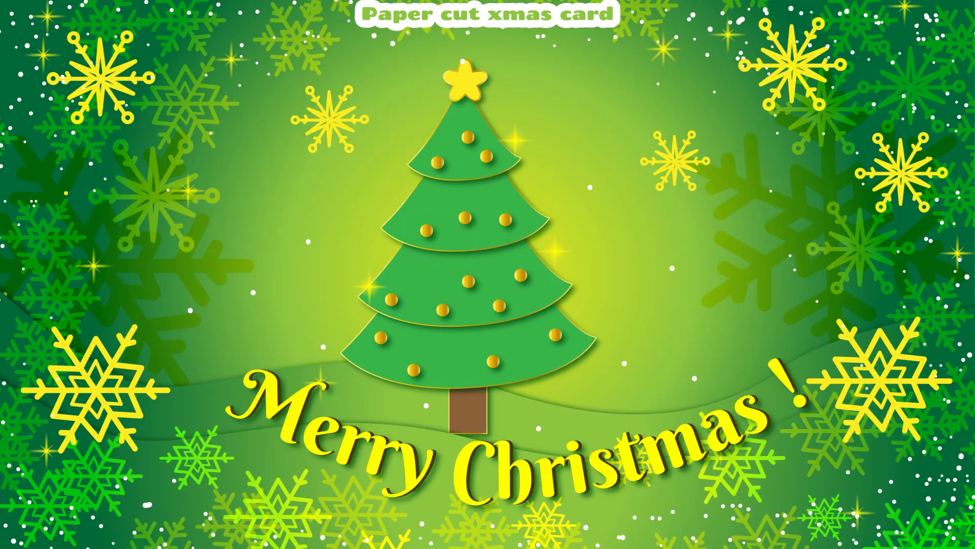